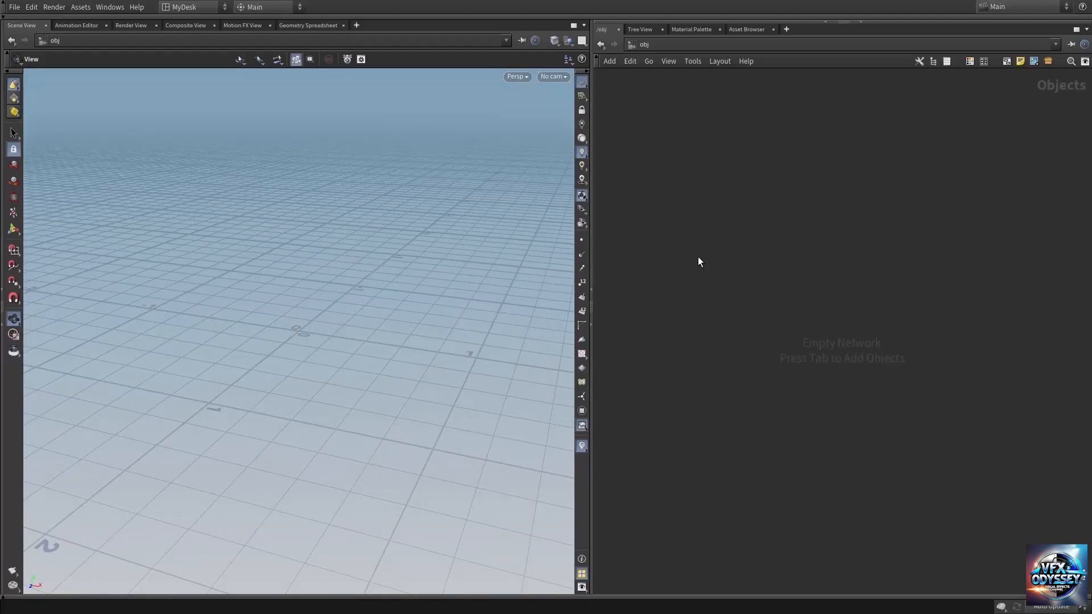
# Step: Add a Geometry object to the empty scene and enter its network
pyautogui.press('Tab')
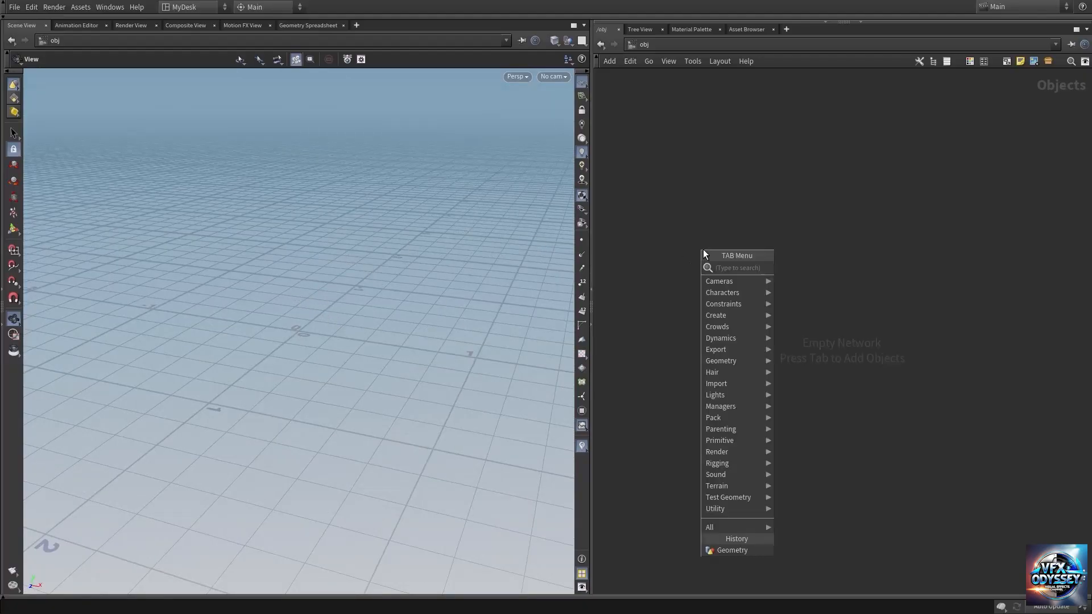
pyautogui.write('geo')
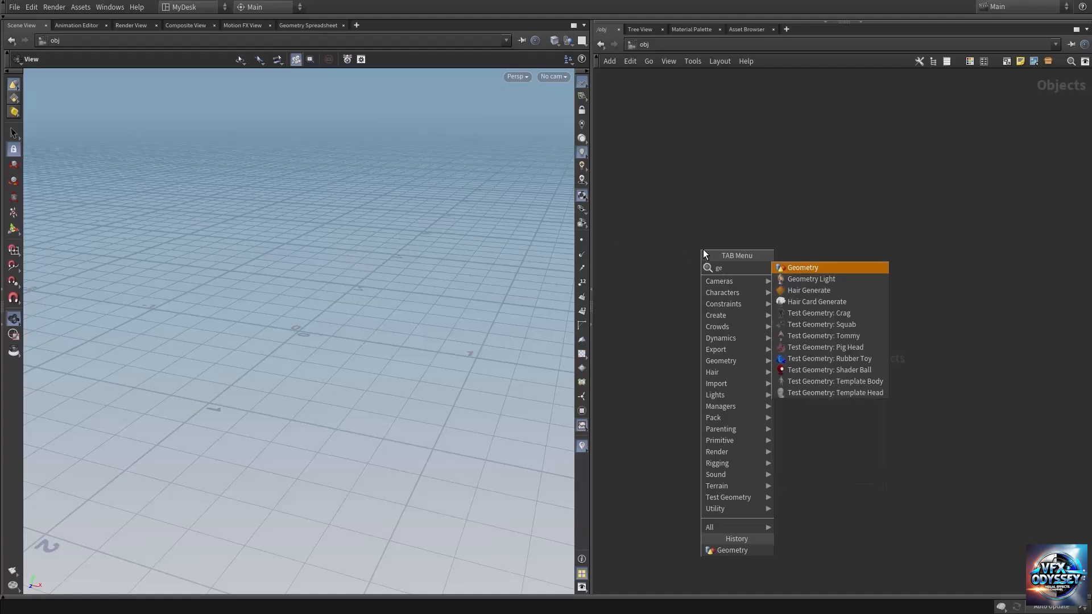
pyautogui.press('Return')
pyautogui.click(703, 249)
pyautogui.press('Return')
# Step: Add a Line node inside the geometry network and show its parameters
pyautogui.press('Tab')
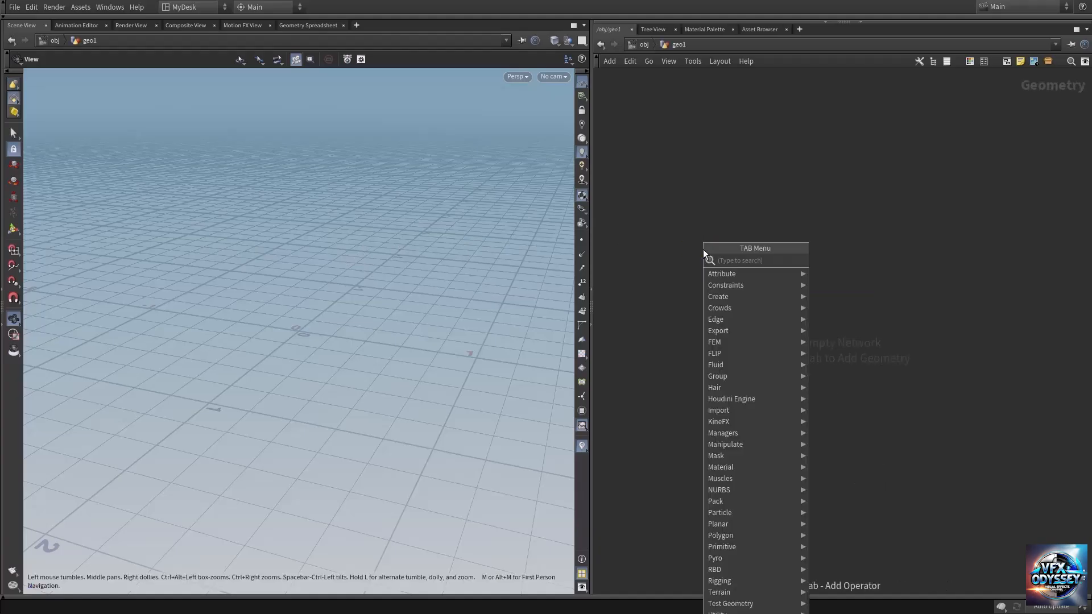
pyautogui.write('line')
pyautogui.press('Return')
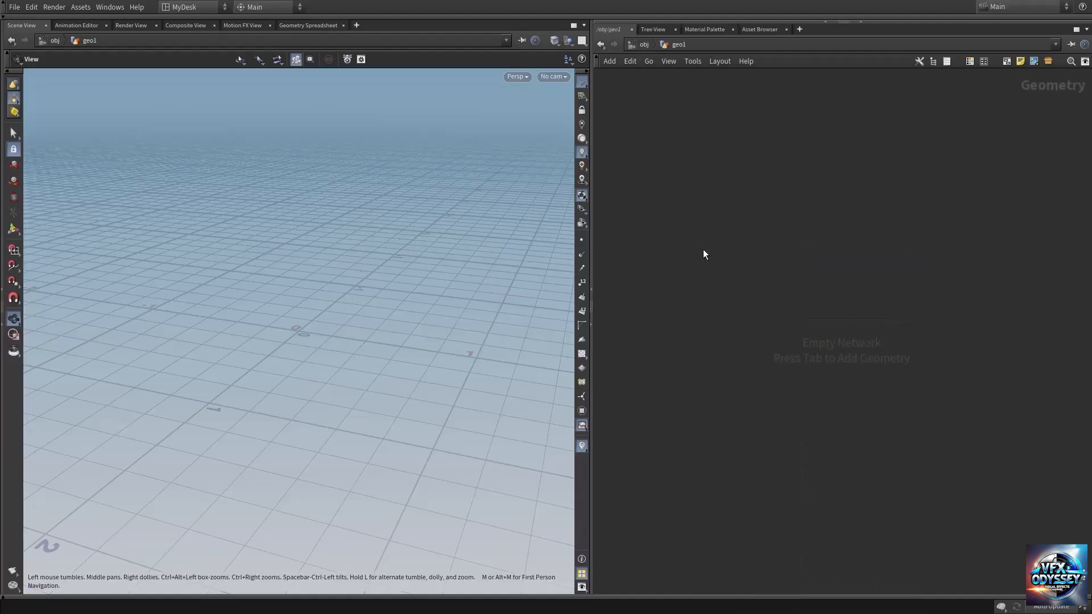
pyautogui.press('p')
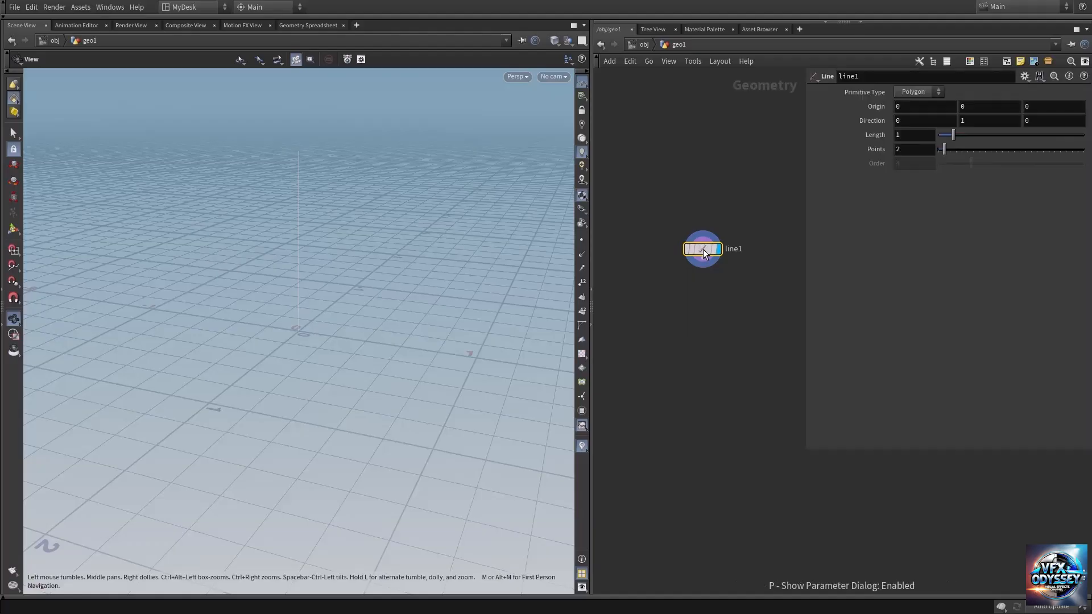
# Step: Set the line's length to 5
pyautogui.click(906, 135)
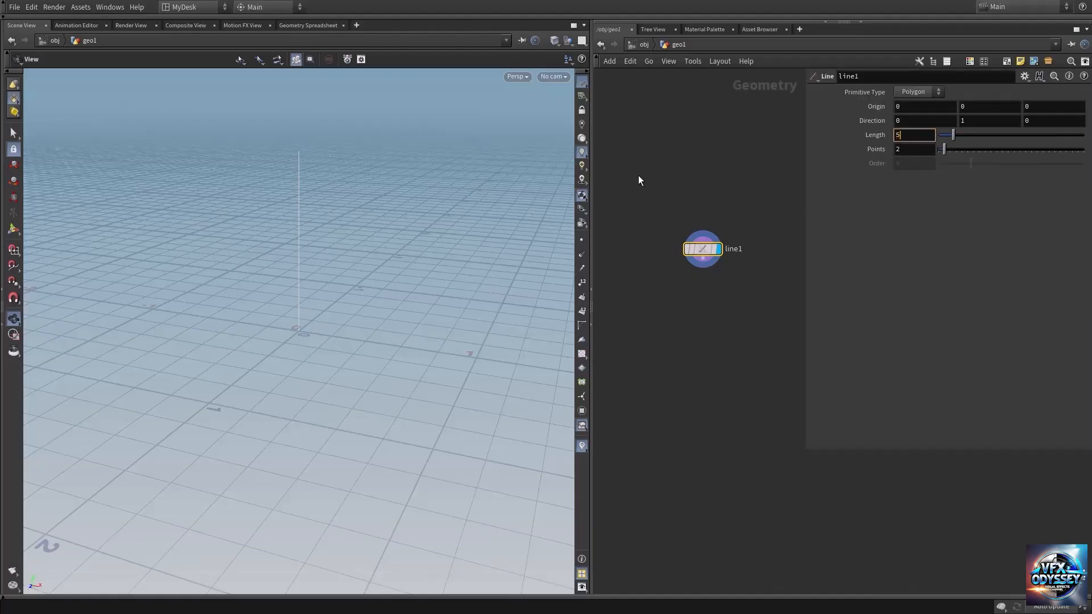
pyautogui.write('5')
pyautogui.press('Return')
pyautogui.moveTo(305, 219); pyautogui.dragTo(300, 371, button='middle')
pyautogui.moveTo(300, 370); pyautogui.dragTo(171, 372)
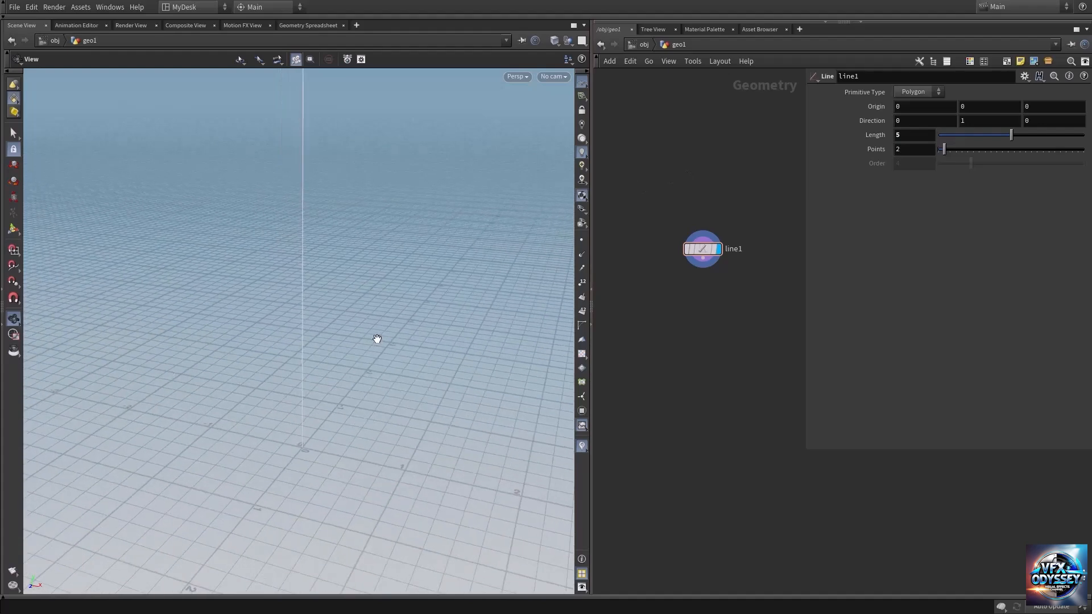
pyautogui.moveTo(378, 339); pyautogui.dragTo(344, 300, button='right')
pyautogui.moveTo(343, 300); pyautogui.dragTo(347, 340, button='middle')
# Step: Add a Box node beside the Line node and display it in the viewport
pyautogui.moveTo(696, 336); pyautogui.dragTo(764, 333, button='middle')
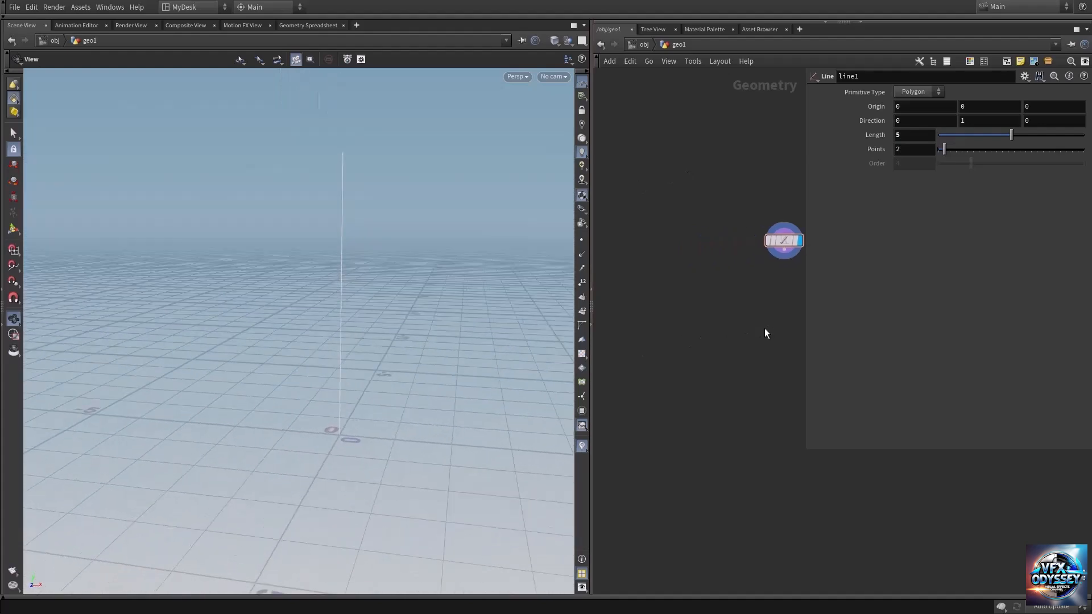
pyautogui.press('Tab')
pyautogui.write('box')
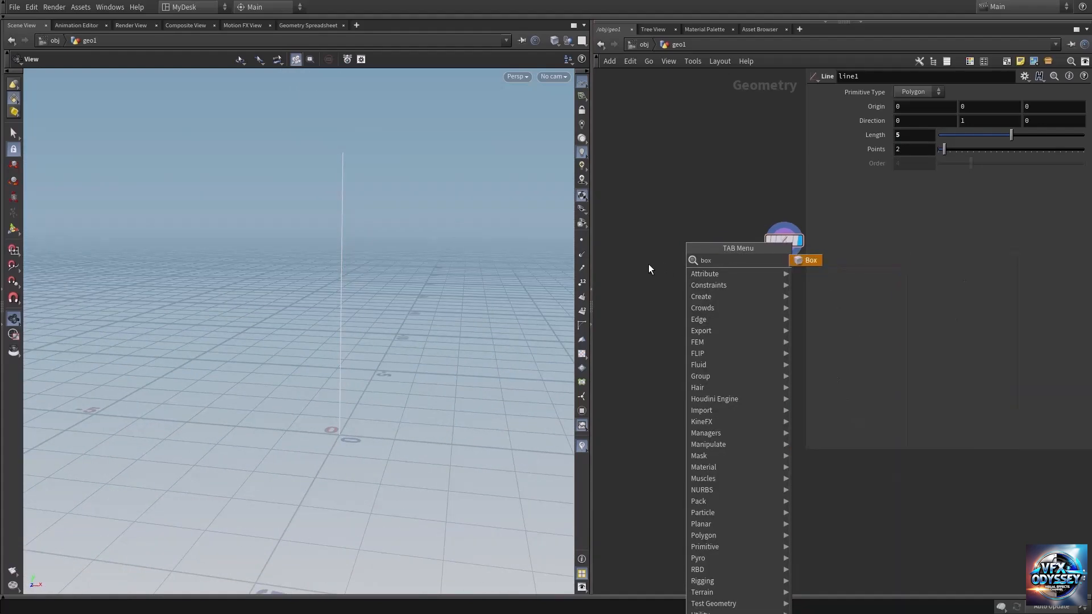
pyautogui.press('Return')
pyautogui.click(649, 264)
pyautogui.click(663, 264)
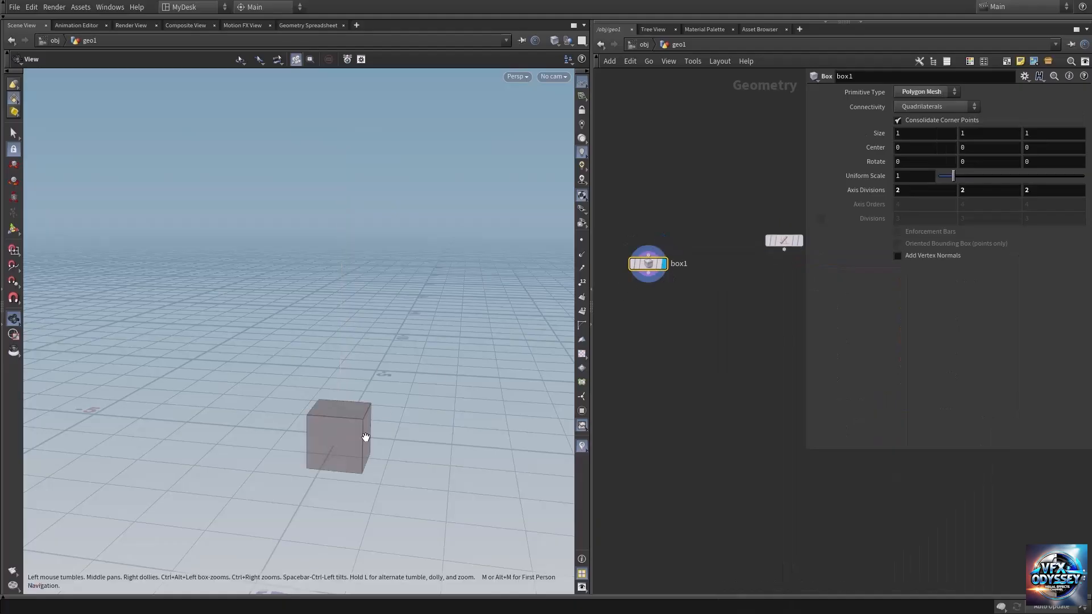
pyautogui.moveTo(351, 428); pyautogui.dragTo(313, 364, button='middle')
# Step: Add a Chain node below the Box and Line nodes
pyautogui.moveTo(740, 373); pyautogui.dragTo(701, 362, button='middle')
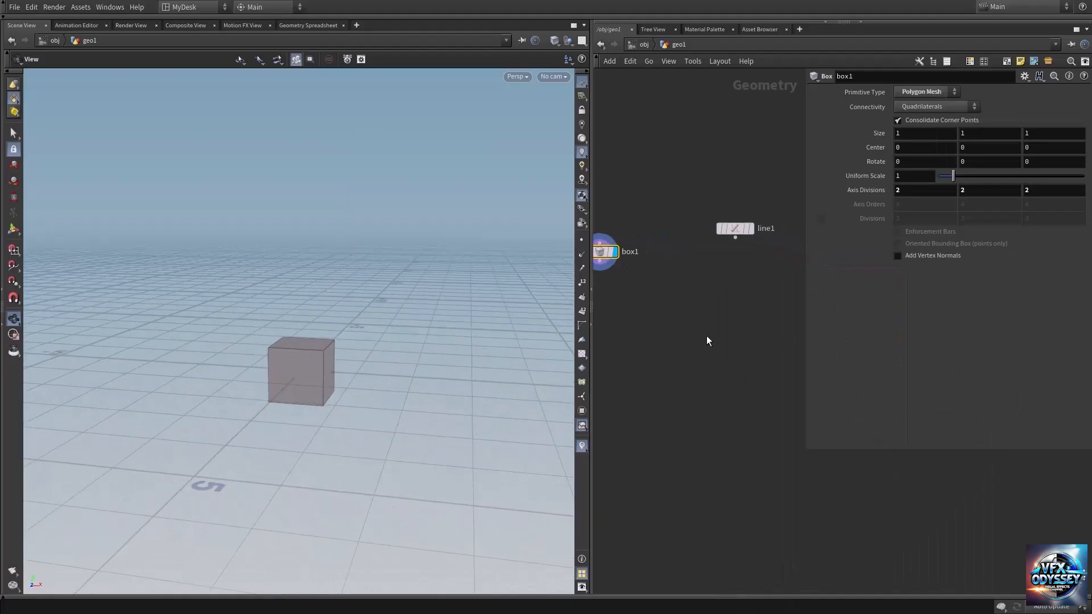
pyautogui.press('Tab')
pyautogui.moveTo(729, 333)
pyautogui.write('chain')
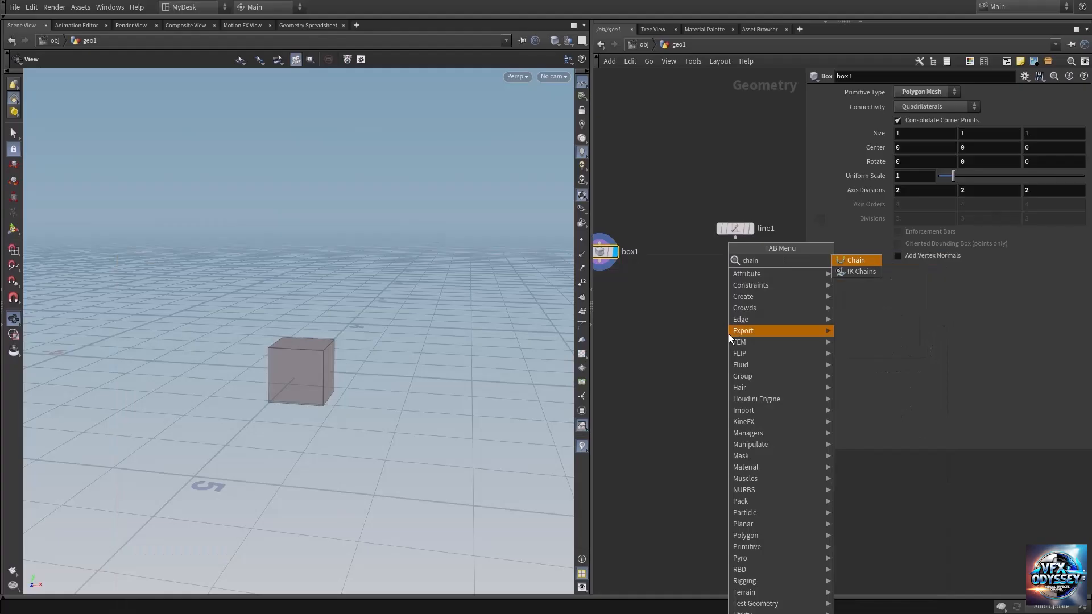
pyautogui.press('Return')
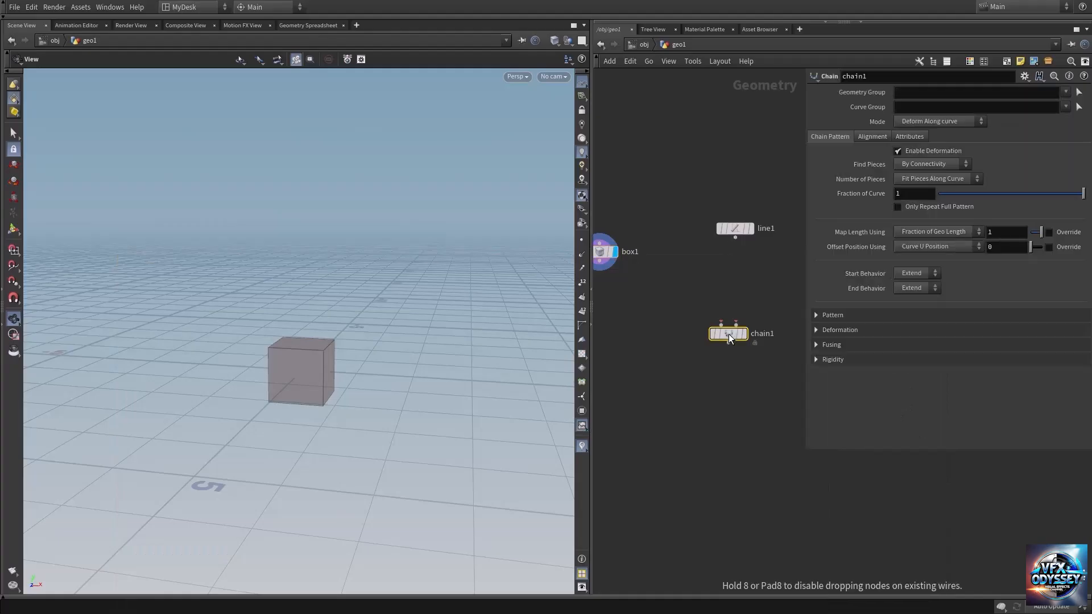
pyautogui.click(704, 369)
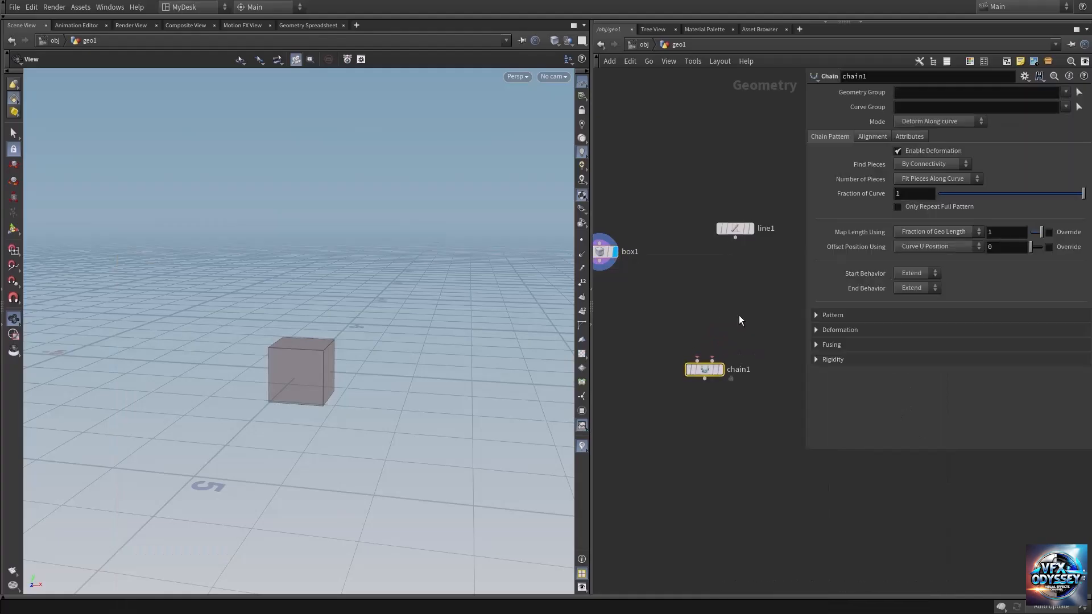
# Step: Connect the box to the Chain node's geometry input and the line to its curves input, moving the Line node closer to it
pyautogui.click(699, 359)
pyautogui.click(600, 261)
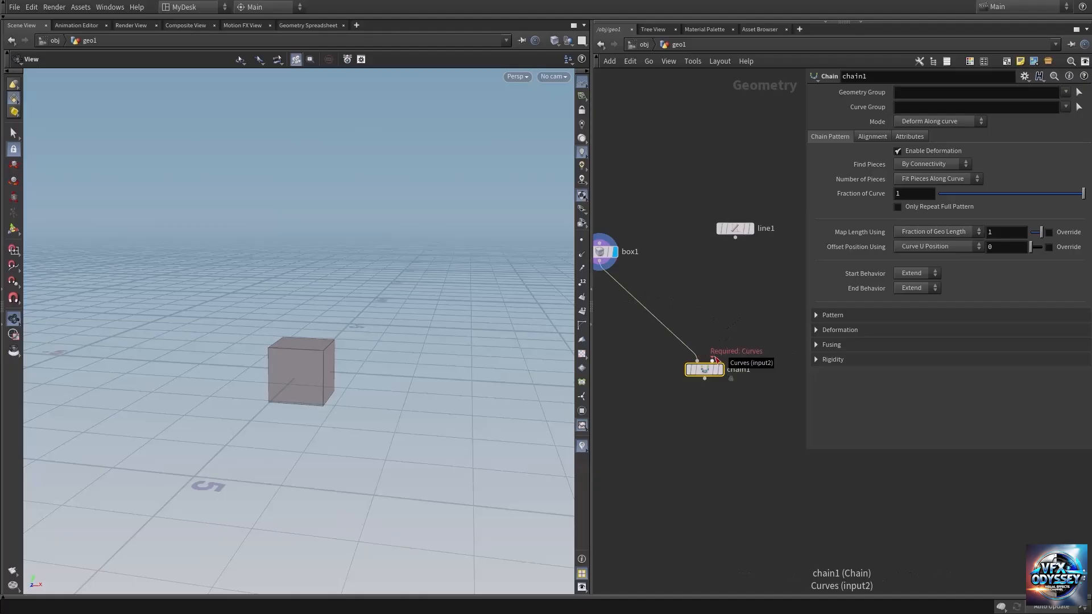
pyautogui.click(713, 359)
pyautogui.click(735, 235)
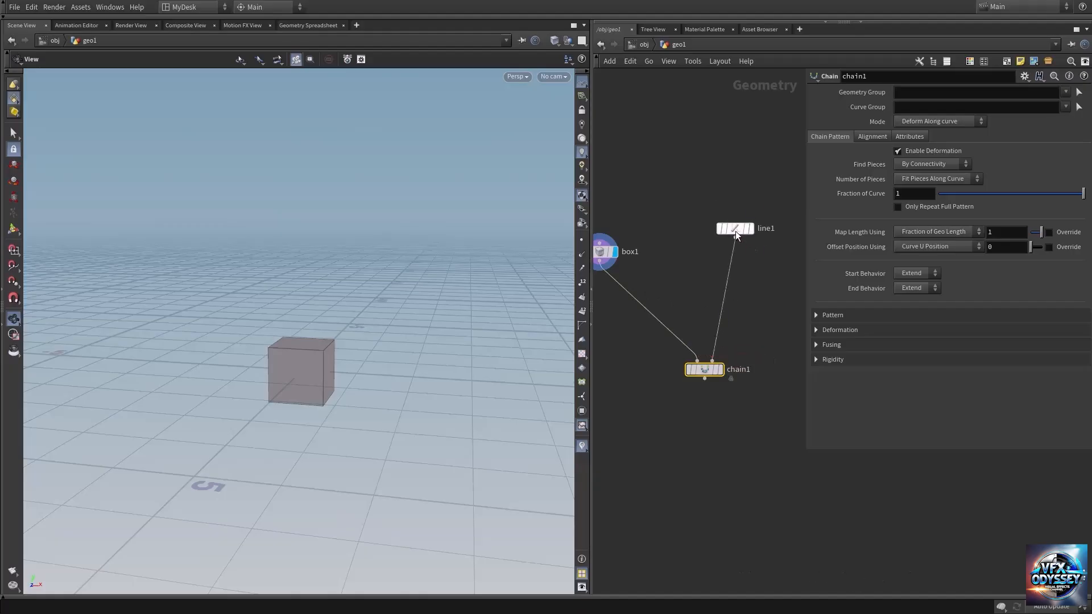
pyautogui.moveTo(736, 231); pyautogui.dragTo(739, 298)
# Step: Display the Chain node's result in the viewport and shift the Box node down closer to the chain's level
pyautogui.moveTo(708, 368)
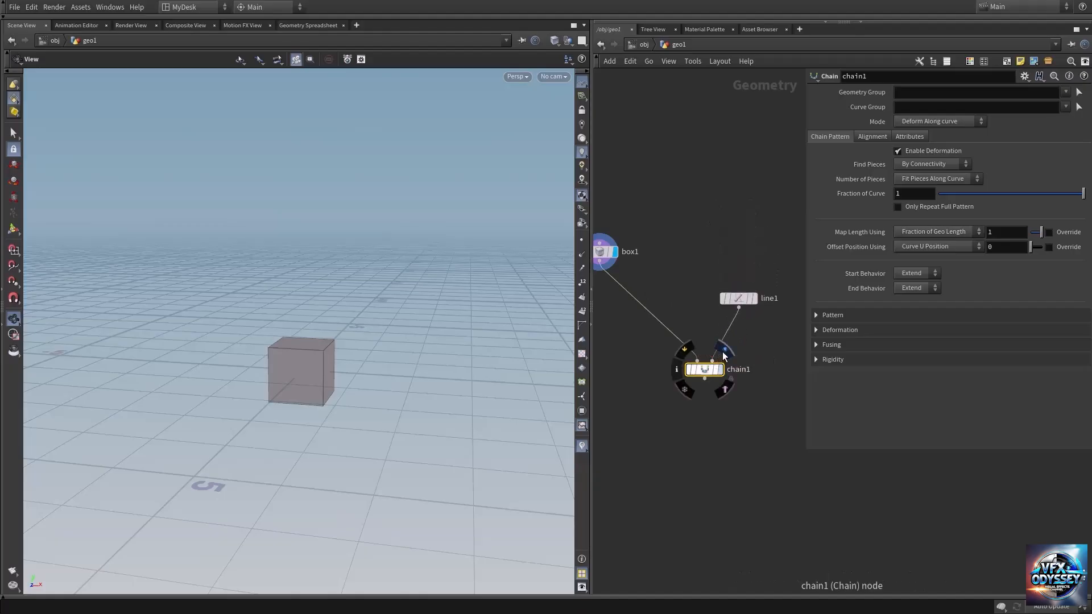
pyautogui.click(723, 352)
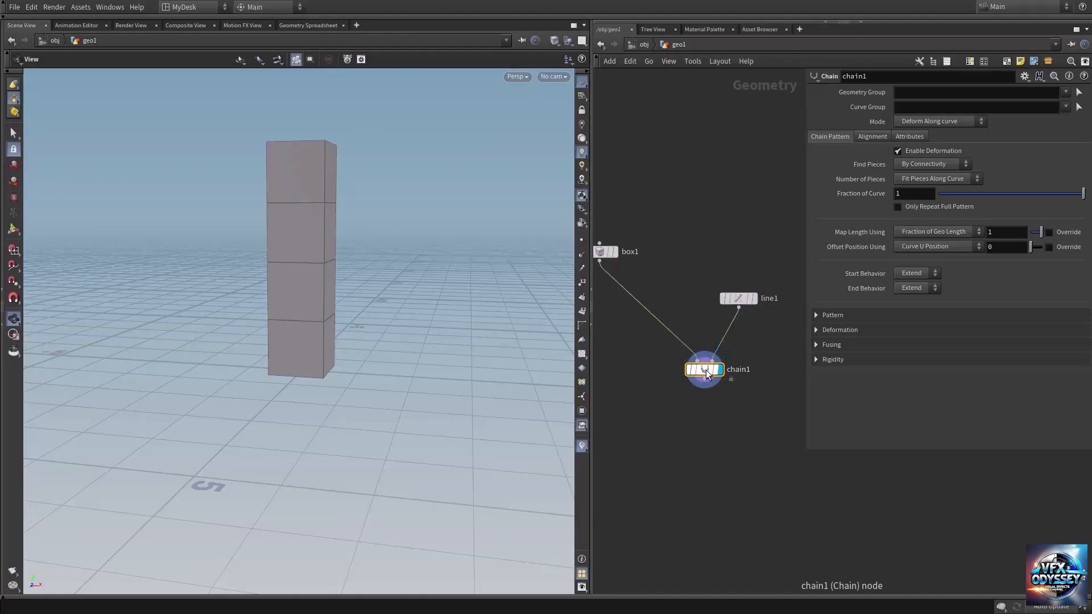
pyautogui.moveTo(329, 232); pyautogui.dragTo(294, 220)
pyautogui.moveTo(303, 214); pyautogui.dragTo(292, 297, button='middle')
pyautogui.moveTo(291, 298); pyautogui.dragTo(361, 290, button='right')
pyautogui.moveTo(675, 256); pyautogui.dragTo(698, 244, button='middle')
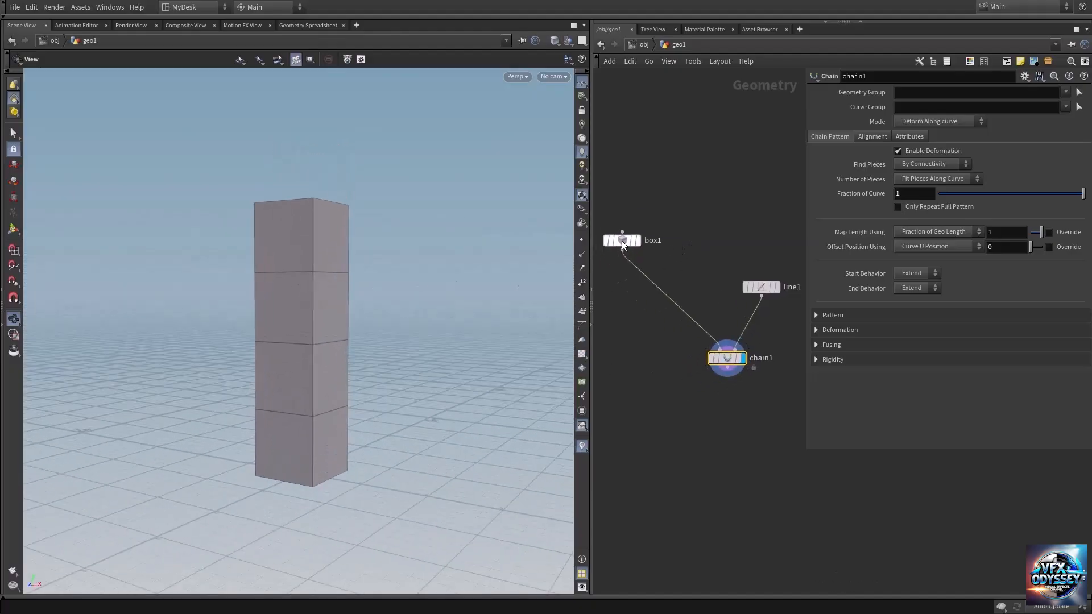
pyautogui.moveTo(622, 241); pyautogui.dragTo(620, 279)
# Step: Display only the Line node with its points shown and examine the curve in the viewport
pyautogui.click(762, 289)
pyautogui.moveTo(739, 271); pyautogui.dragTo(683, 222, button='middle')
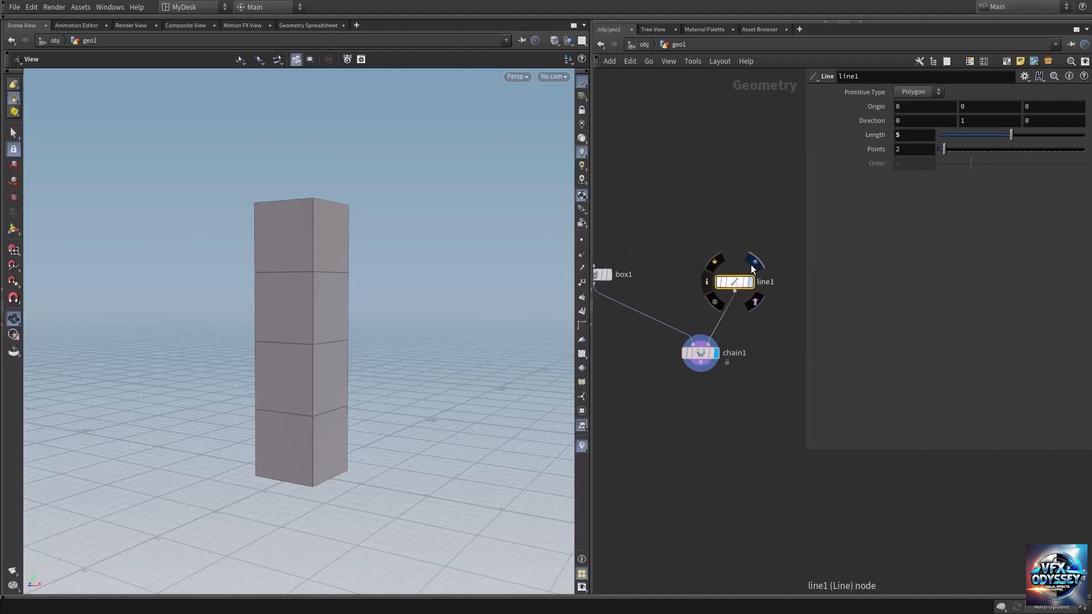
pyautogui.click(750, 265)
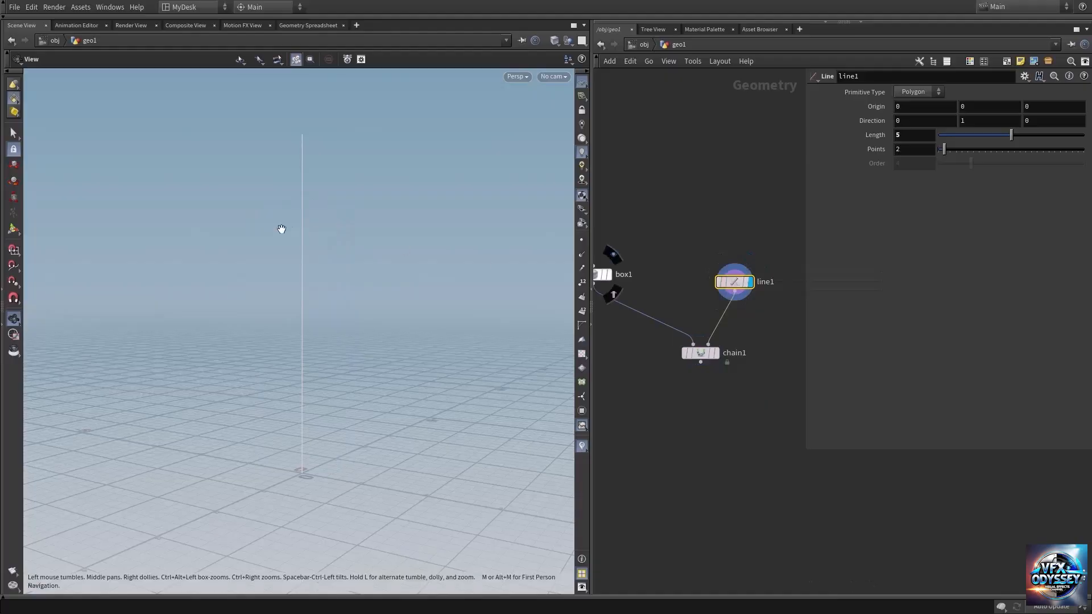
pyautogui.moveTo(391, 207); pyautogui.dragTo(384, 246, button='middle')
pyautogui.click(581, 239)
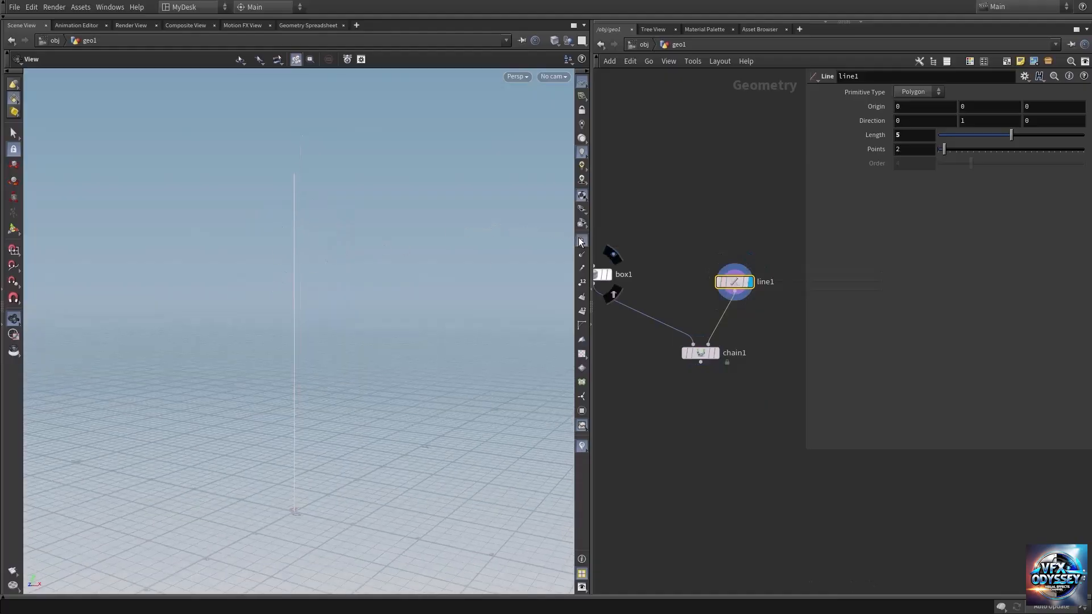
pyautogui.moveTo(391, 246); pyautogui.dragTo(328, 264)
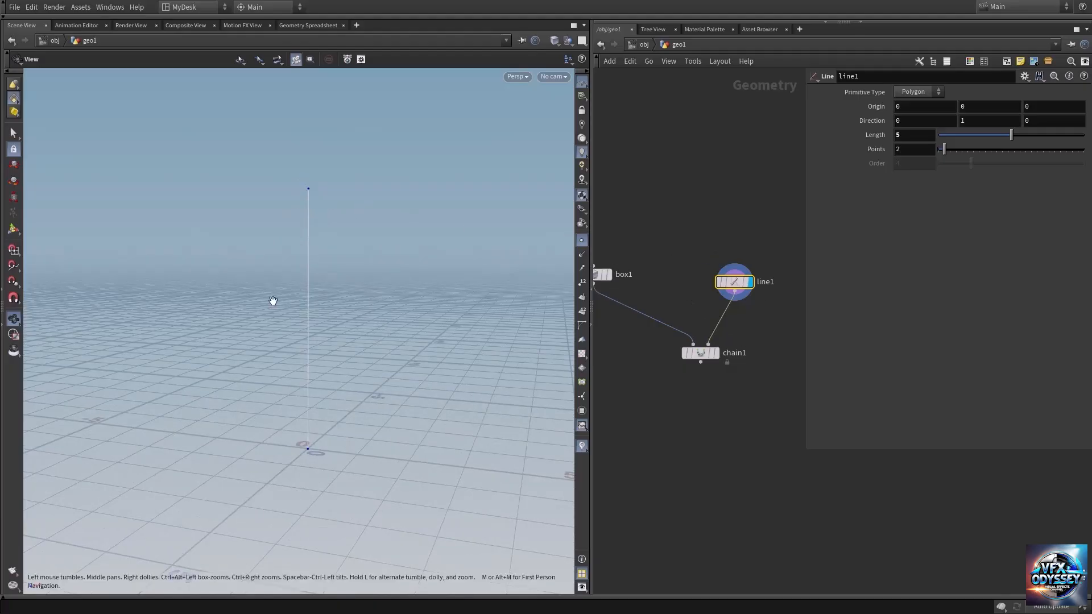
pyautogui.moveTo(273, 301); pyautogui.dragTo(308, 288)
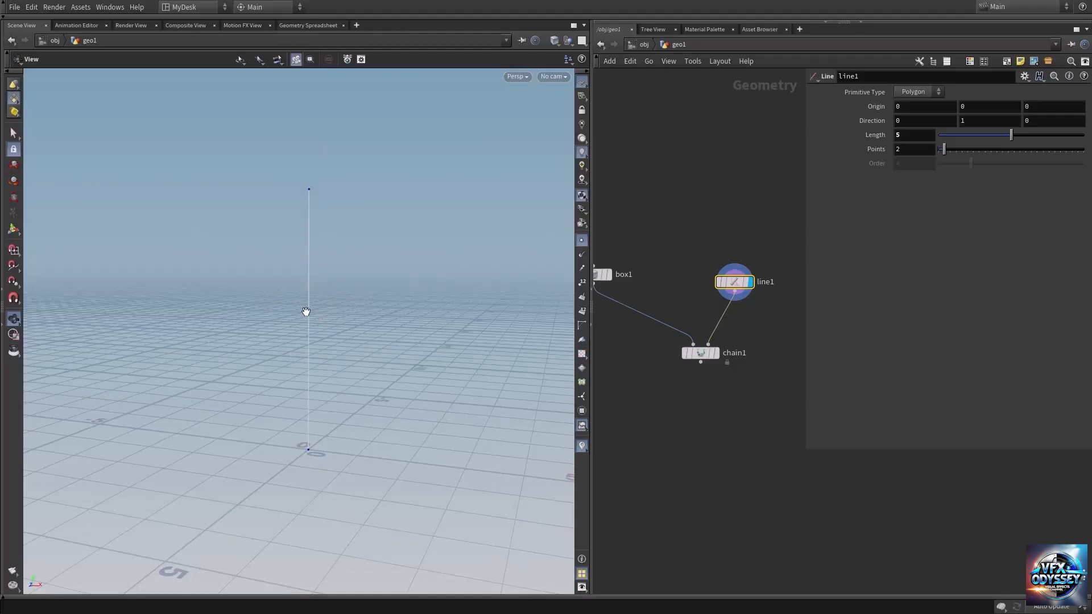
pyautogui.moveTo(306, 311)
pyautogui.mouseDown()
pyautogui.moveTo(297, 308)
pyautogui.moveTo(319, 304)
pyautogui.mouseUp()
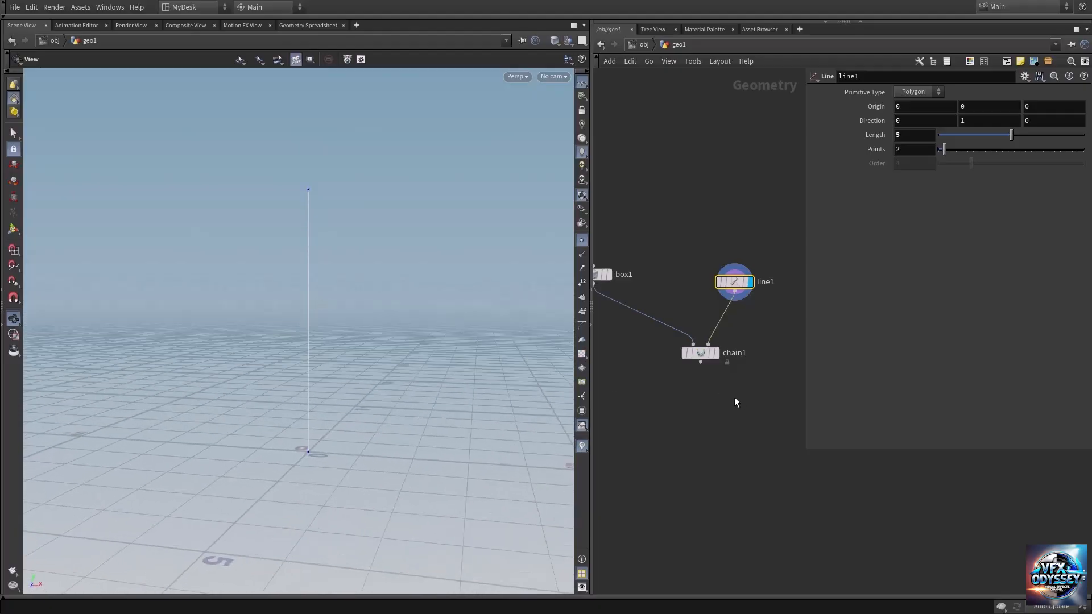
# Step: Display the Chain node's result again and compare it with the Box and Line nodes' parameters
pyautogui.click(711, 353)
pyautogui.click(699, 353)
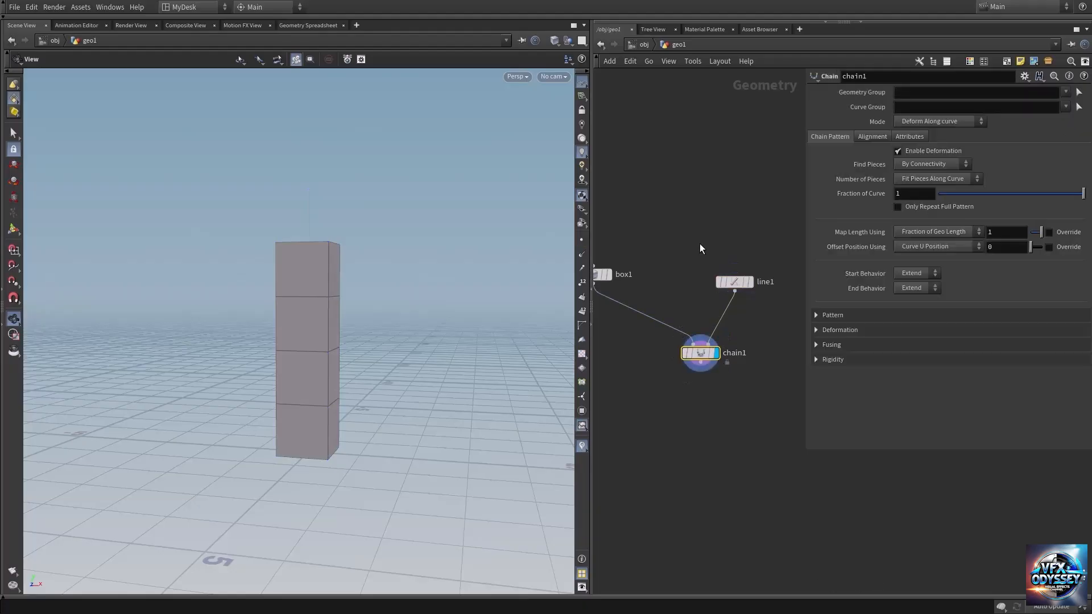
pyautogui.moveTo(687, 217); pyautogui.dragTo(720, 213, button='middle')
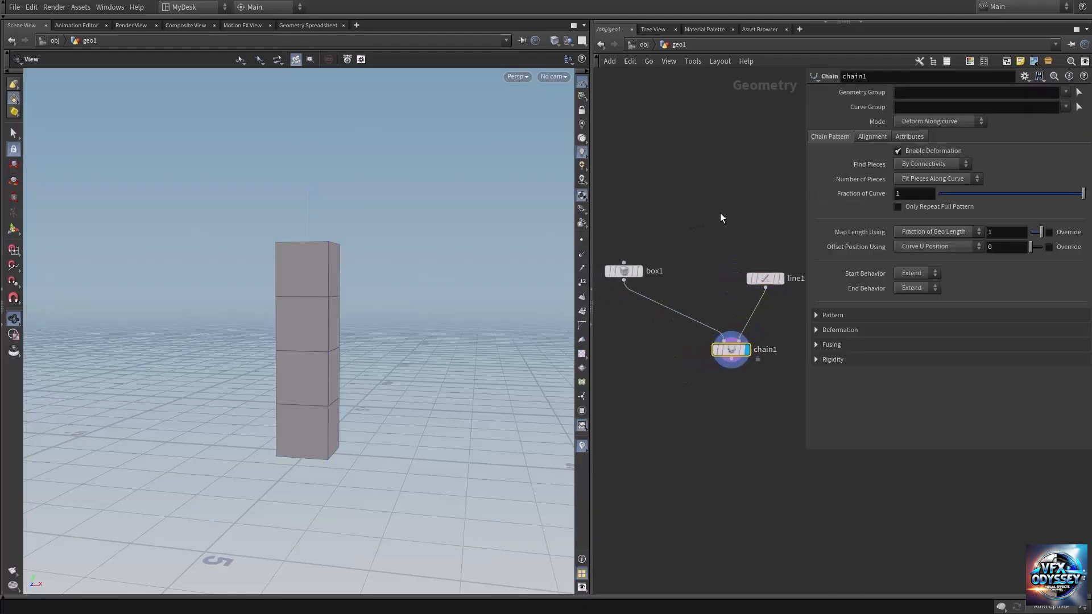
pyautogui.click(622, 271)
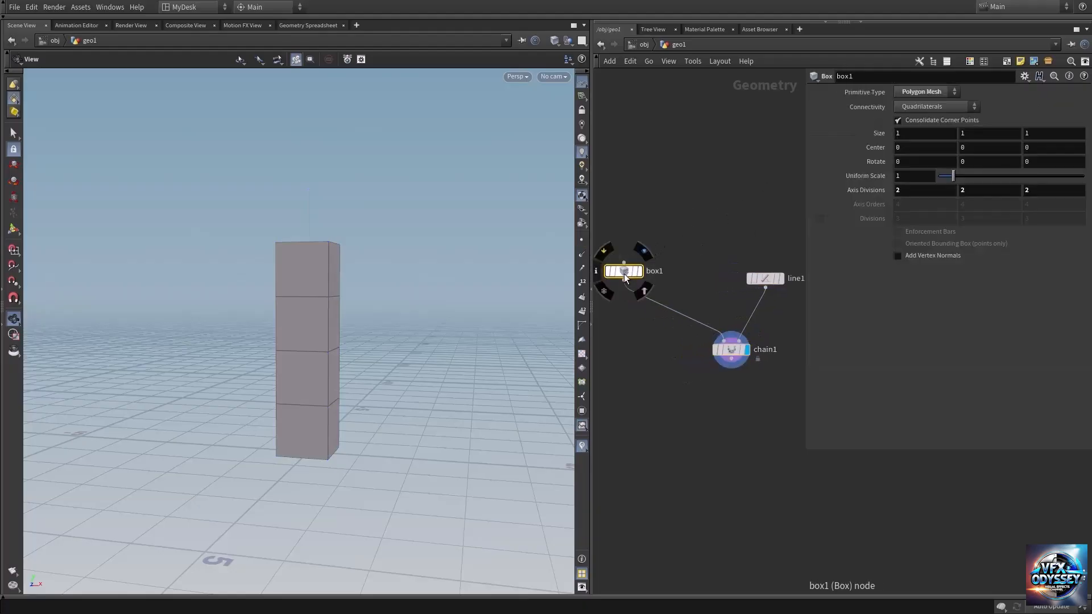
pyautogui.moveTo(721, 260); pyautogui.dragTo(667, 264, button='middle')
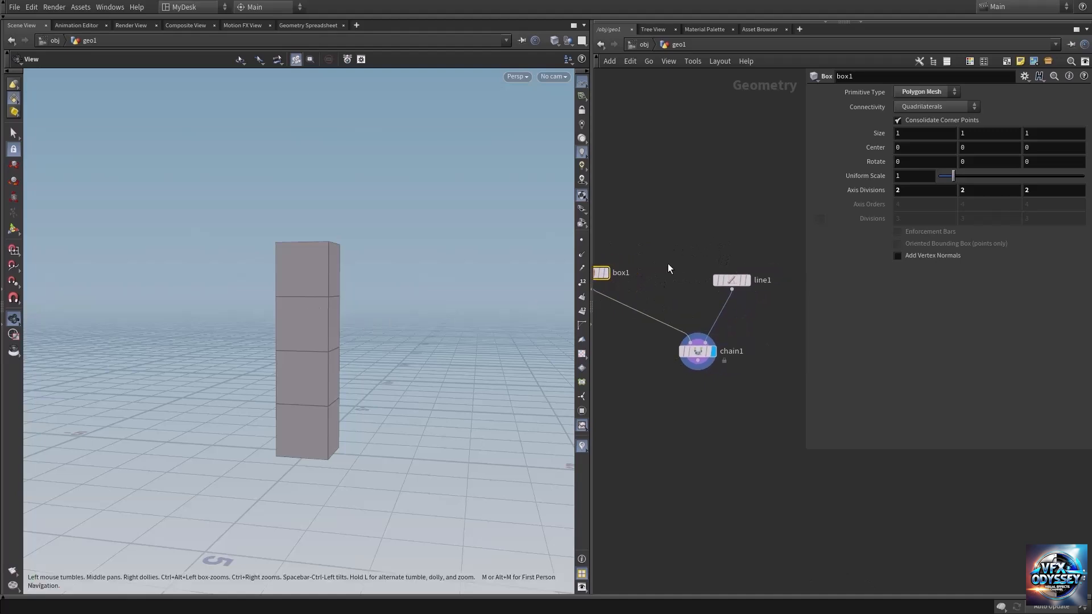
pyautogui.moveTo(674, 266); pyautogui.dragTo(715, 287)
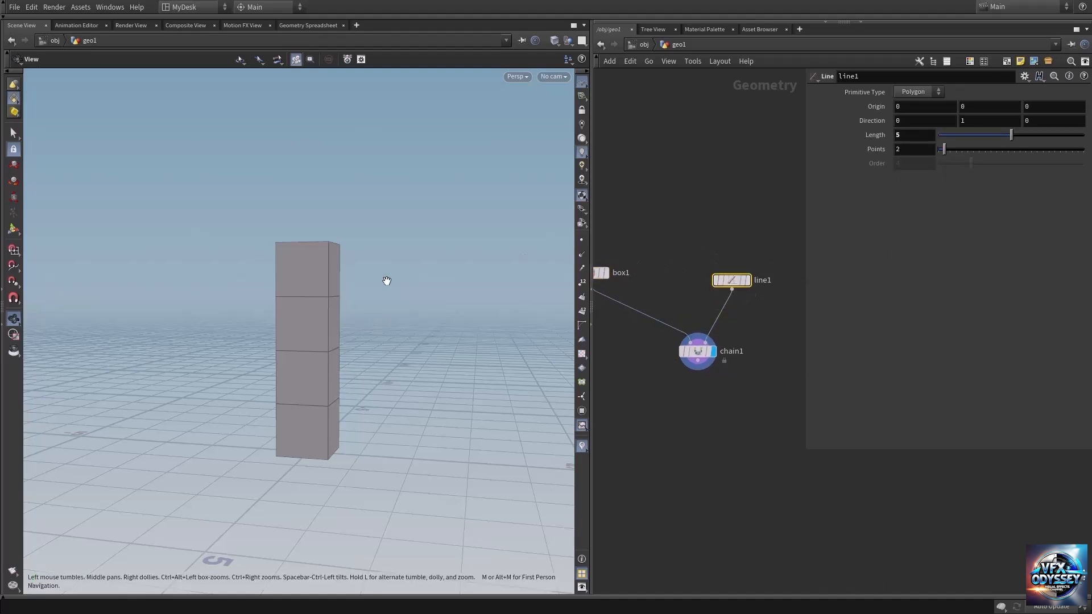
pyautogui.moveTo(385, 283); pyautogui.dragTo(287, 330)
pyautogui.click(700, 353)
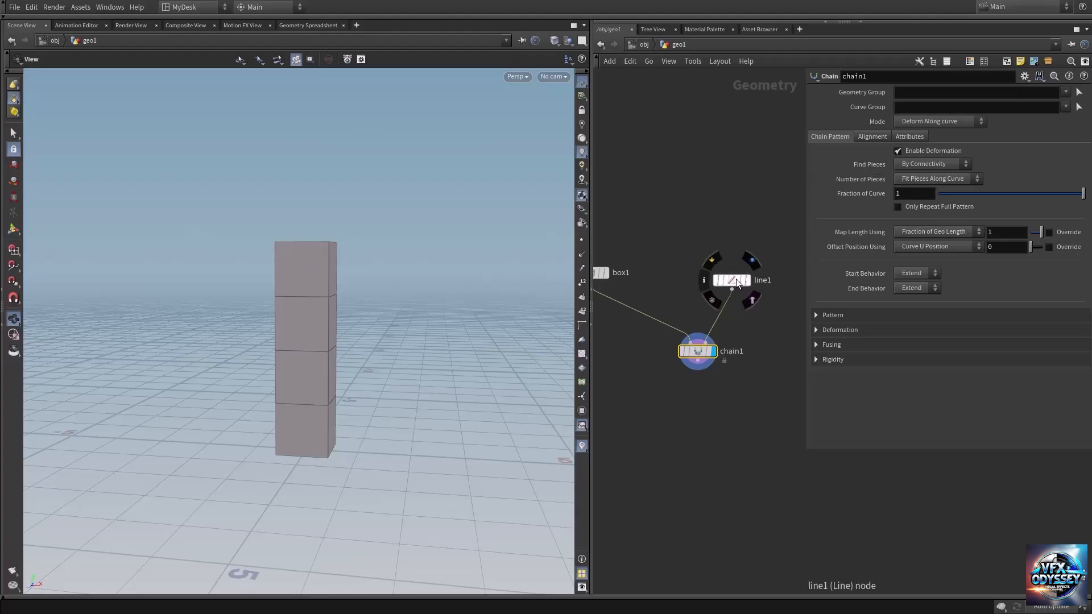
# Step: Move the Line node slightly farther from the Chain node in the network
pyautogui.moveTo(735, 280); pyautogui.dragTo(761, 256)
pyautogui.moveTo(659, 244); pyautogui.dragTo(675, 277, button='middle')
pyautogui.click(624, 267)
# Step: Switch the Chain node's Number of Pieces to Explicit Number and set it to 6
pyautogui.click(695, 359)
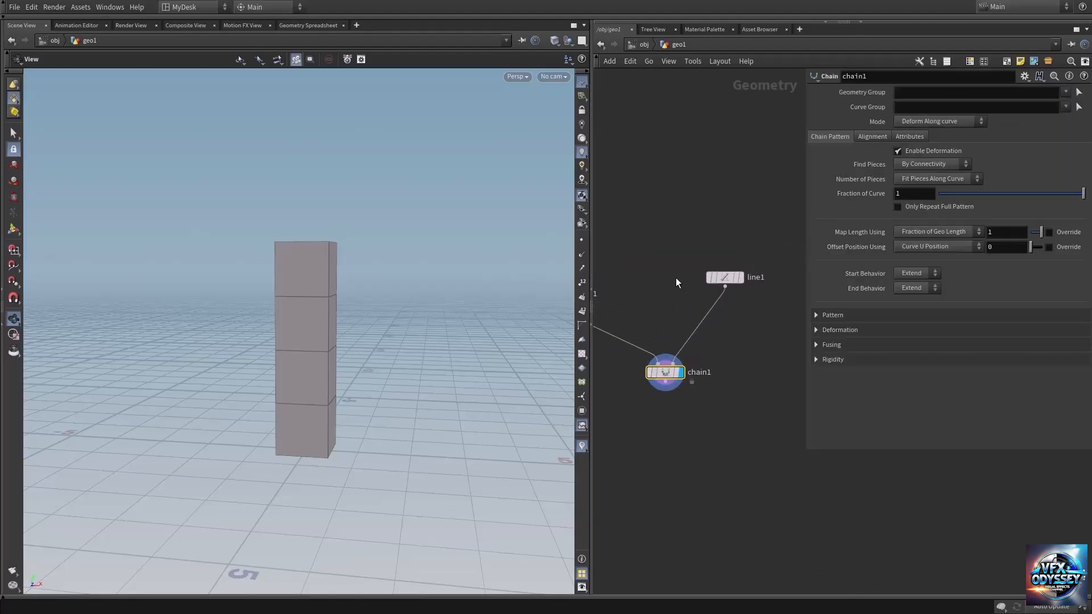
pyautogui.click(912, 179)
pyautogui.click(911, 202)
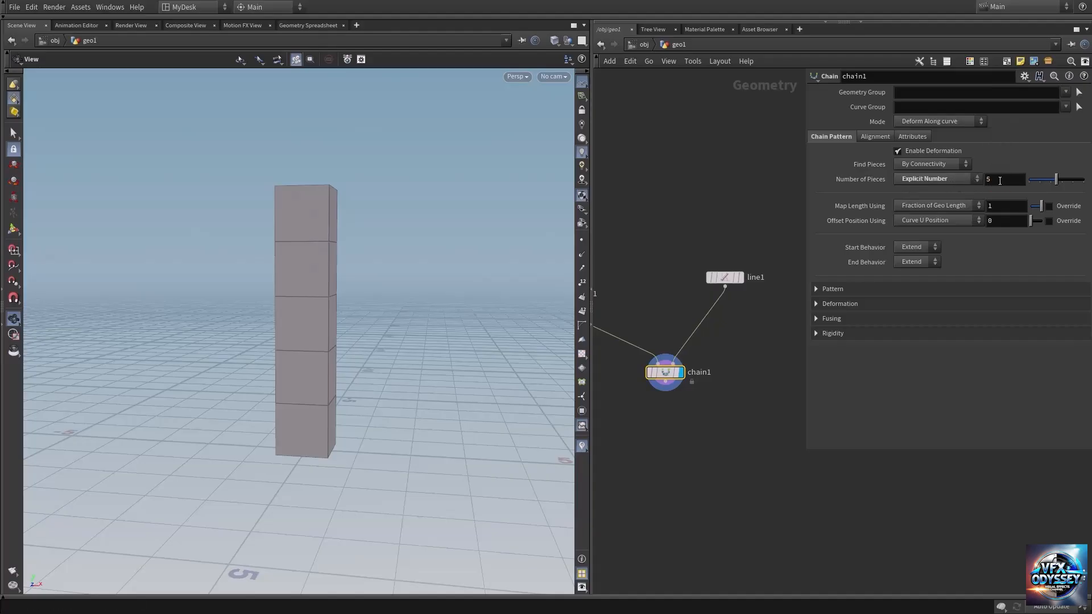
pyautogui.moveTo(1000, 180)
pyautogui.mouseDown(button='middle')
pyautogui.moveTo(1033, 180)
pyautogui.moveTo(1019, 180)
pyautogui.mouseUp(button='middle')
pyautogui.moveTo(376, 217)
pyautogui.mouseDown()
pyautogui.moveTo(330, 212)
pyautogui.moveTo(373, 222)
pyautogui.moveTo(360, 227)
pyautogui.mouseUp()
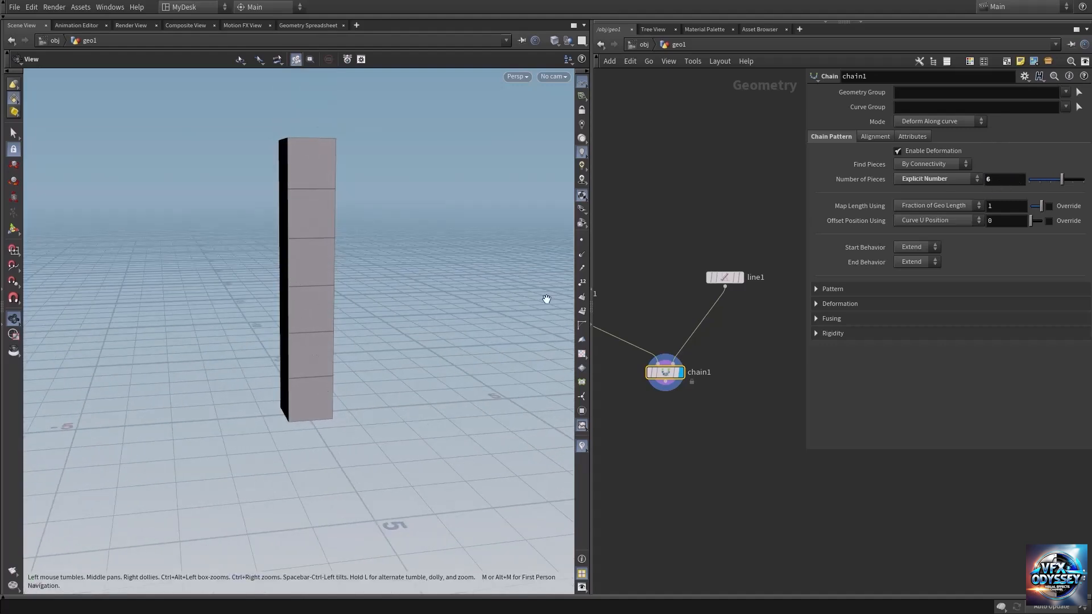
pyautogui.moveTo(312, 251); pyautogui.dragTo(276, 271)
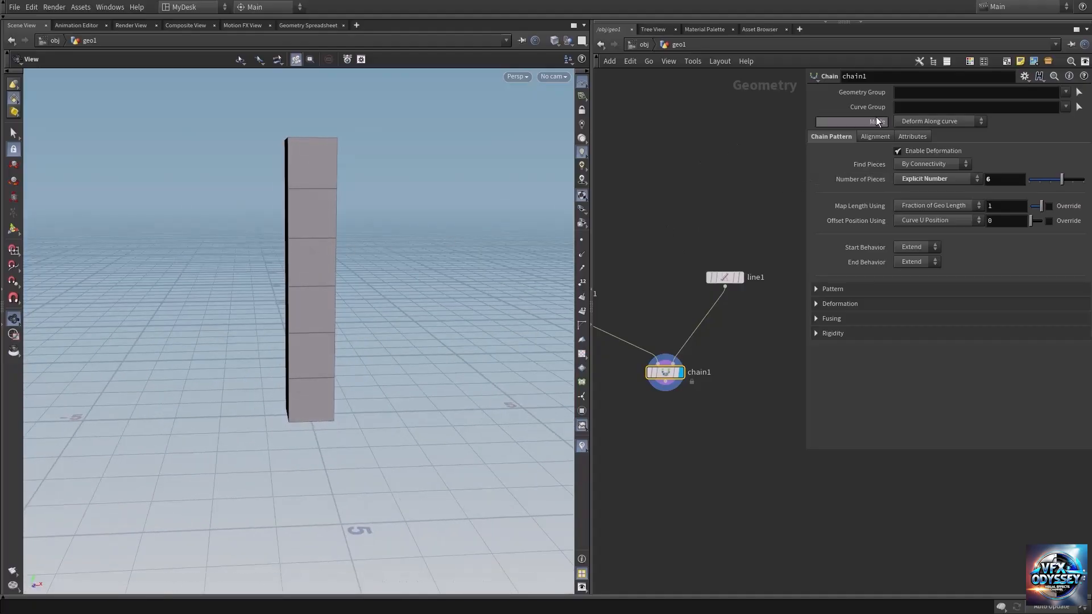
# Step: Set the Chain node's Piece Spacing to 0.286 in its alignment settings and inspect the separated boxes
pyautogui.click(876, 135)
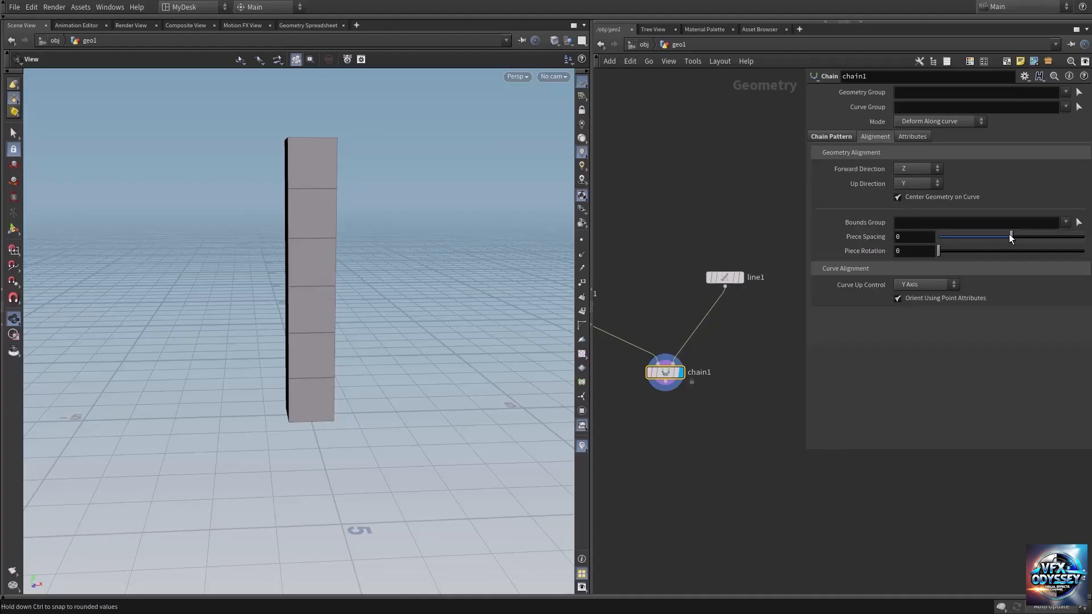
pyautogui.moveTo(1010, 235); pyautogui.dragTo(1031, 242)
pyautogui.moveTo(317, 251); pyautogui.dragTo(340, 225)
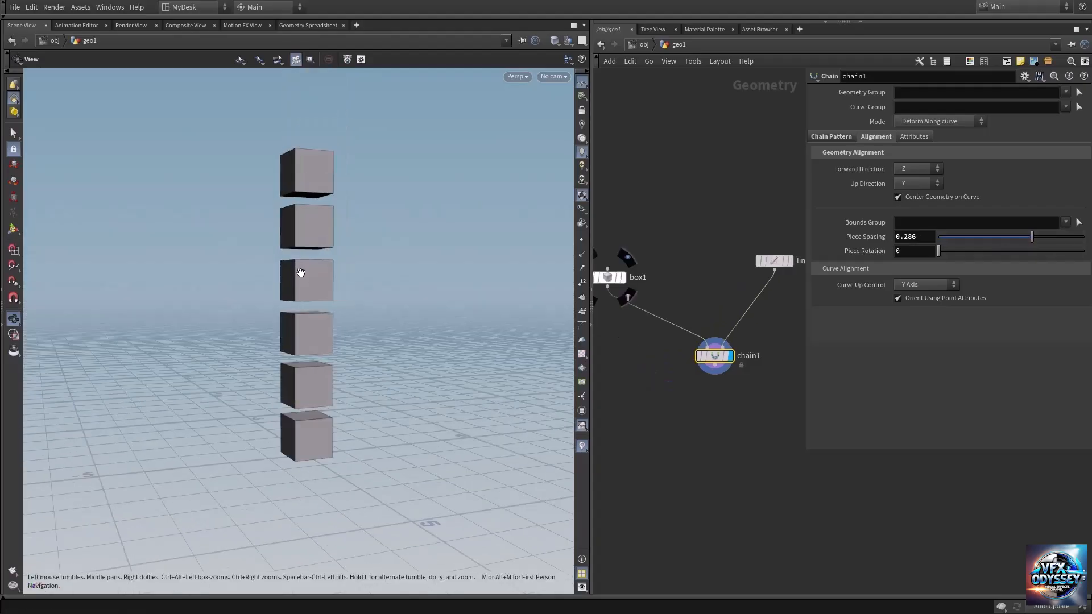
pyautogui.moveTo(307, 285)
pyautogui.mouseDown()
pyautogui.moveTo(341, 267)
pyautogui.moveTo(307, 275)
pyautogui.moveTo(327, 259)
pyautogui.moveTo(303, 268)
pyautogui.mouseUp()
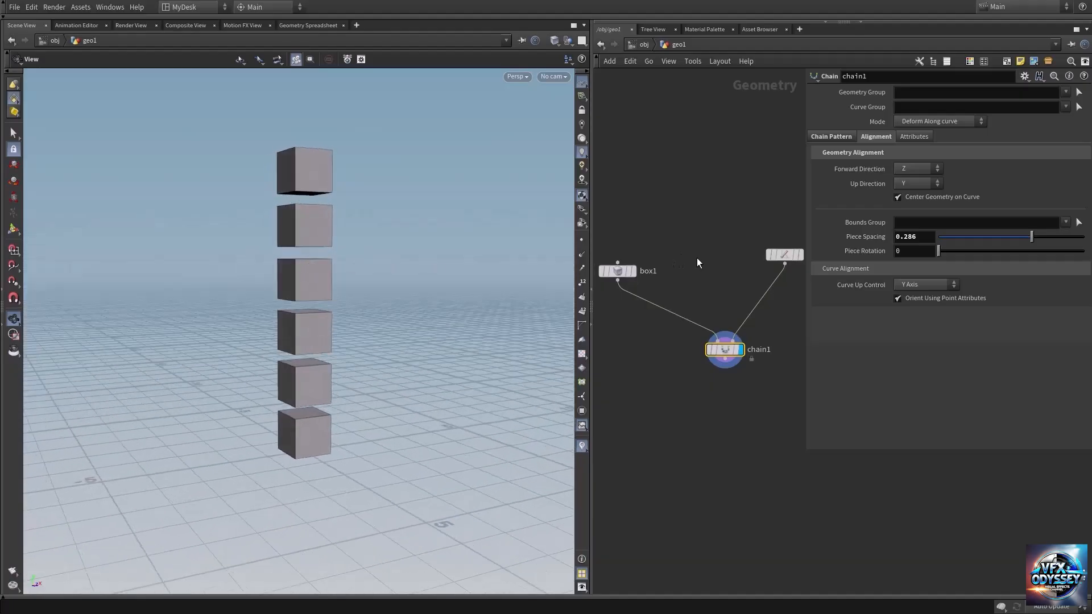
# Step: Widen the network area and add a Sphere node above the Box and Line nodes
pyautogui.moveTo(592, 234); pyautogui.dragTo(520, 233)
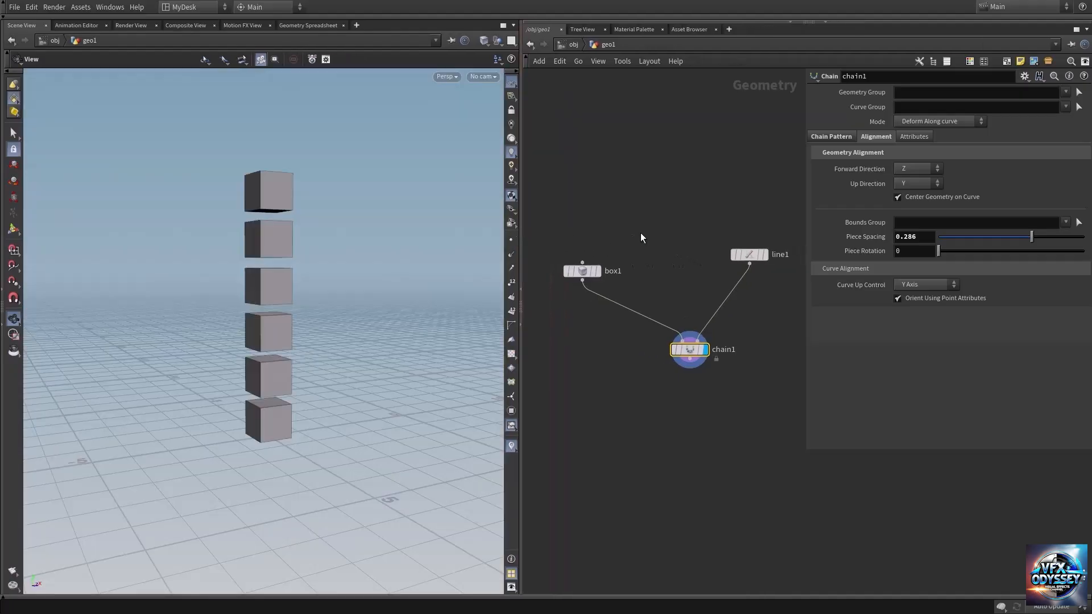
pyautogui.press('Tab')
pyautogui.write('sphere')
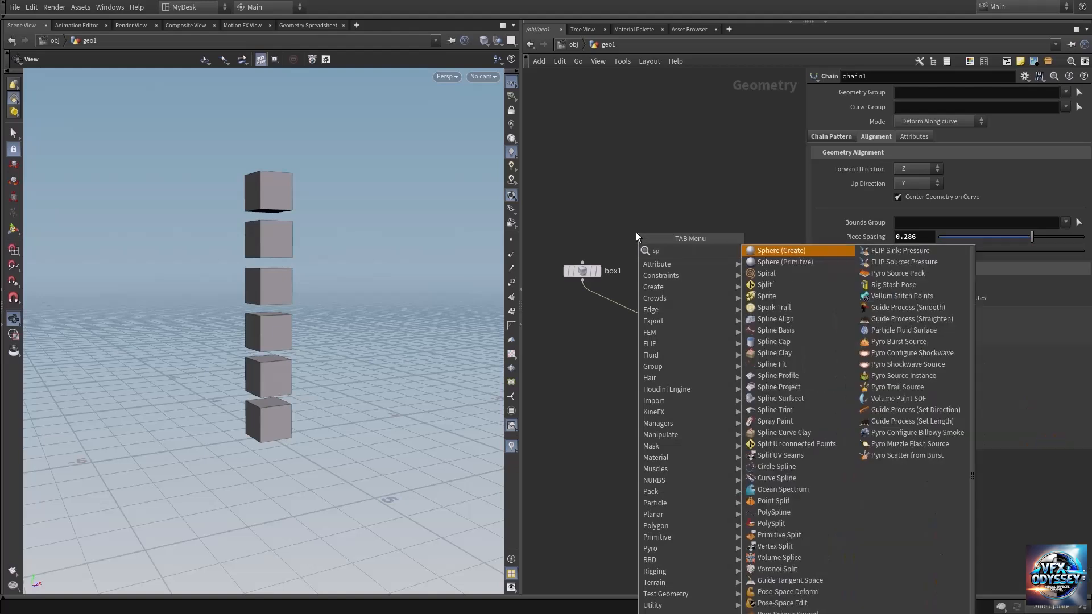
pyautogui.press('Return')
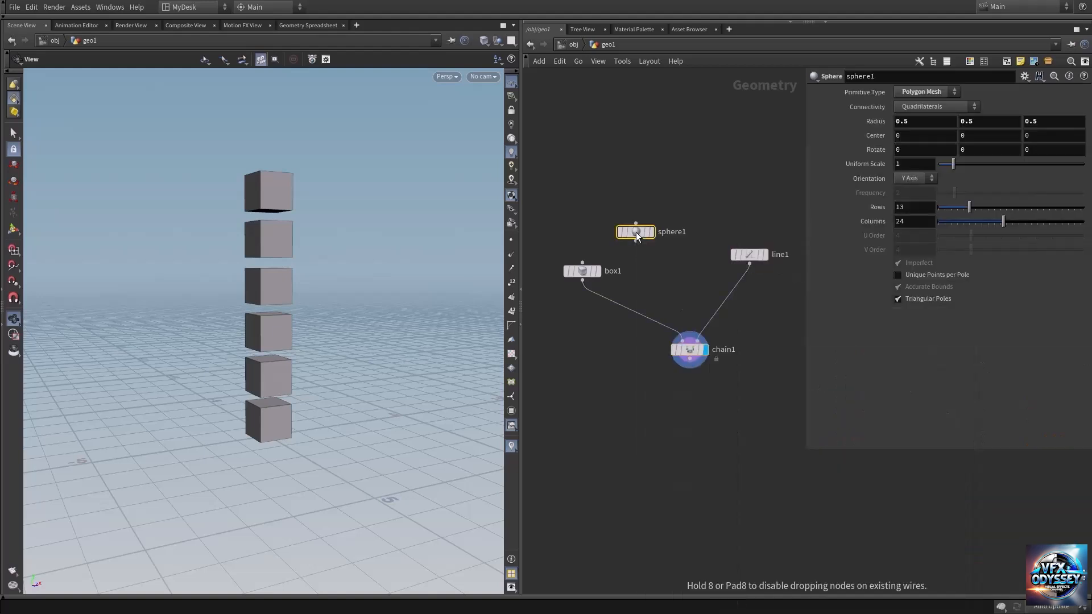
# Step: Insert a Merge node between the Box and Chain nodes and connect the Sphere node to it
pyautogui.press('Tab')
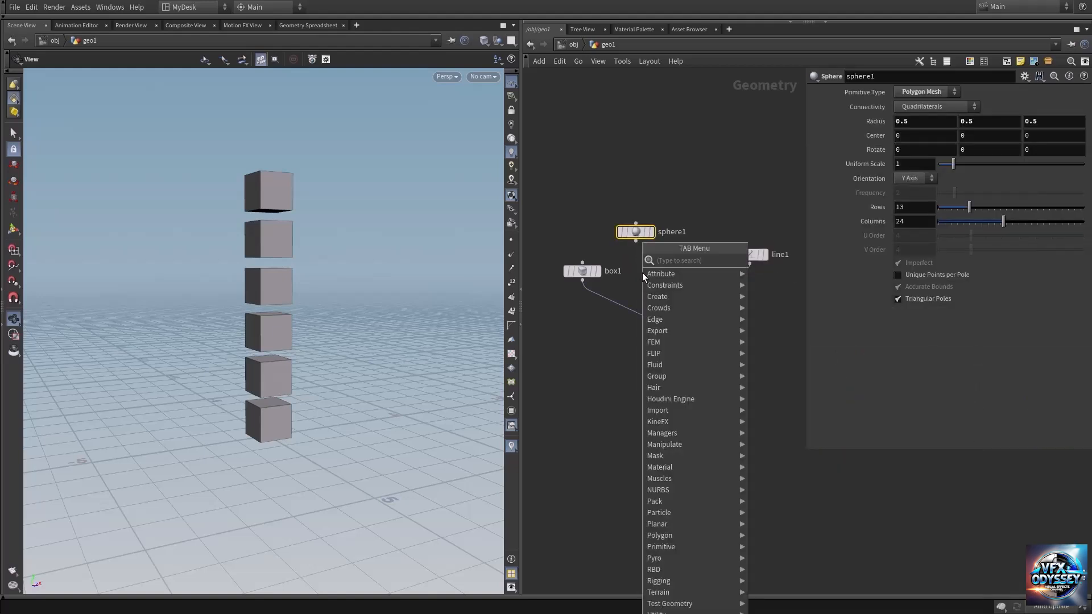
pyautogui.write('merge')
pyautogui.press('Return')
pyautogui.click(626, 308)
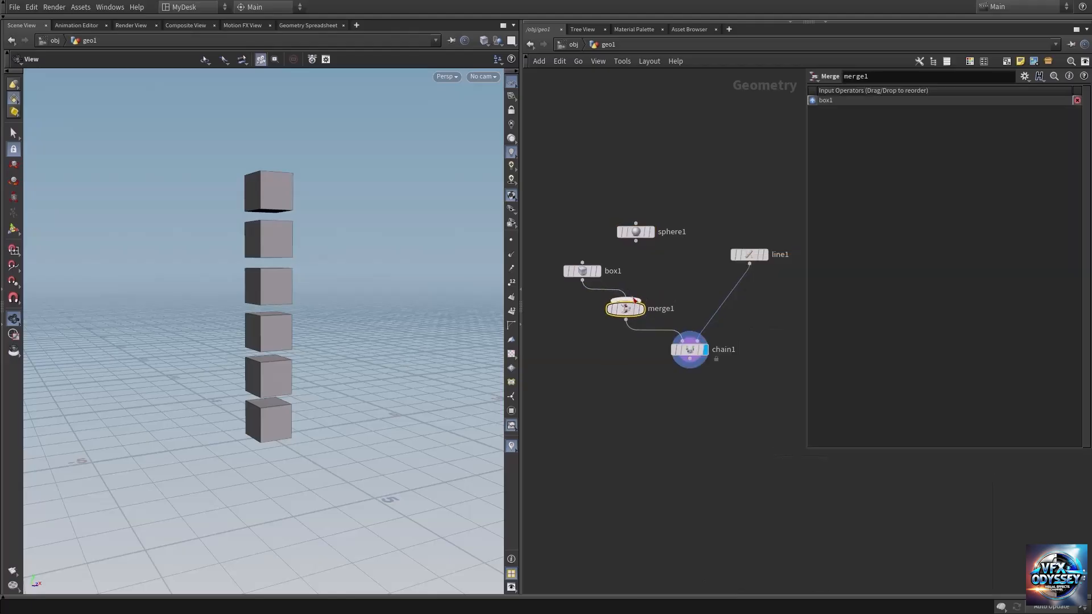
pyautogui.click(636, 241)
pyautogui.click(625, 300)
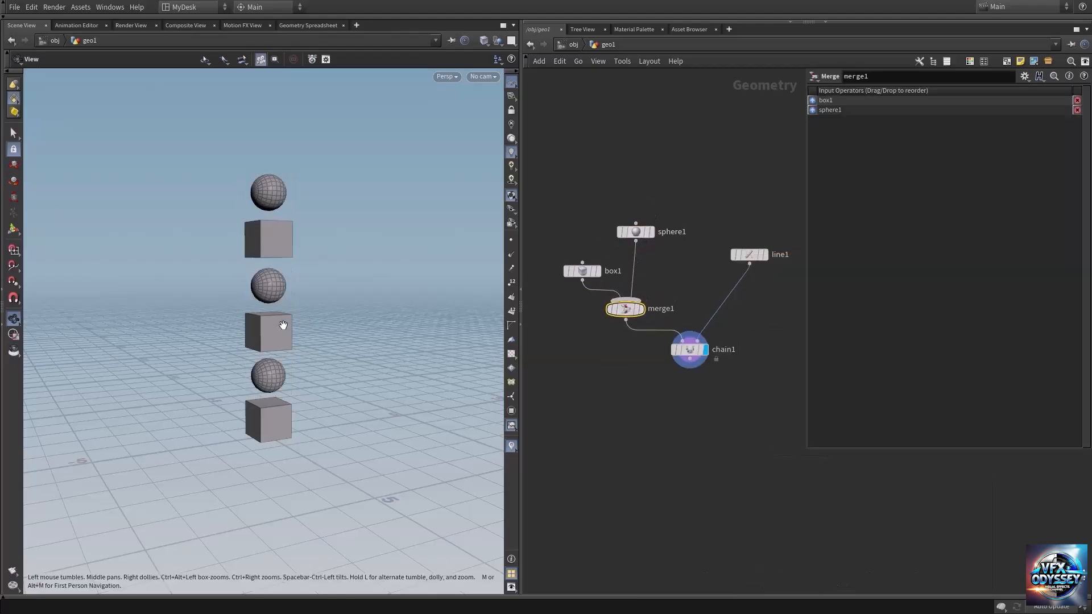
pyautogui.moveTo(275, 331); pyautogui.dragTo(247, 334)
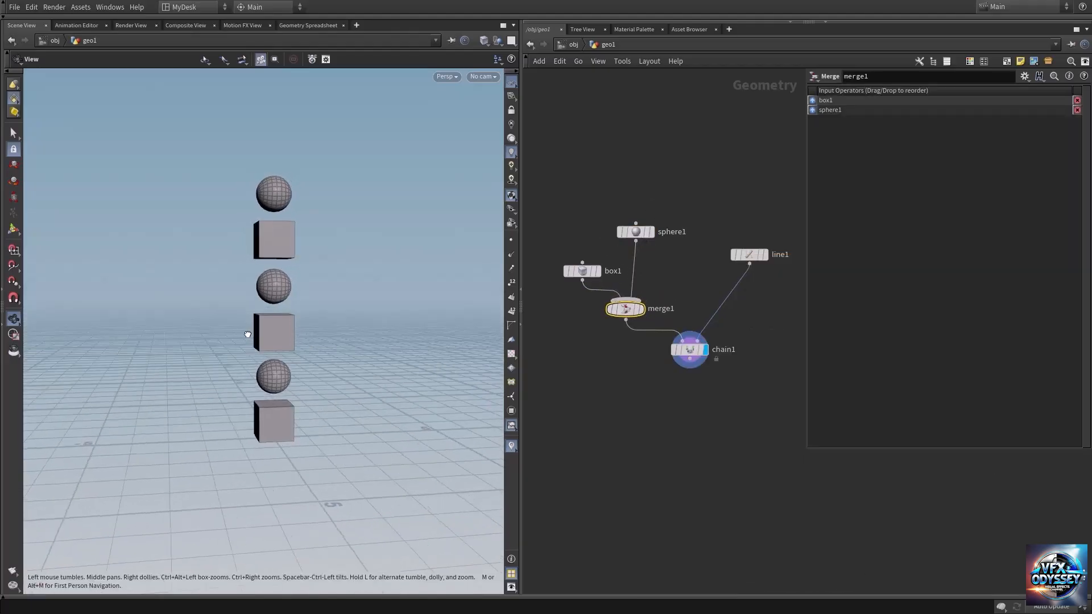
# Step: Spread the Box and Line nodes farther apart in the network to make room for another shape
pyautogui.moveTo(582, 271); pyautogui.dragTo(562, 248)
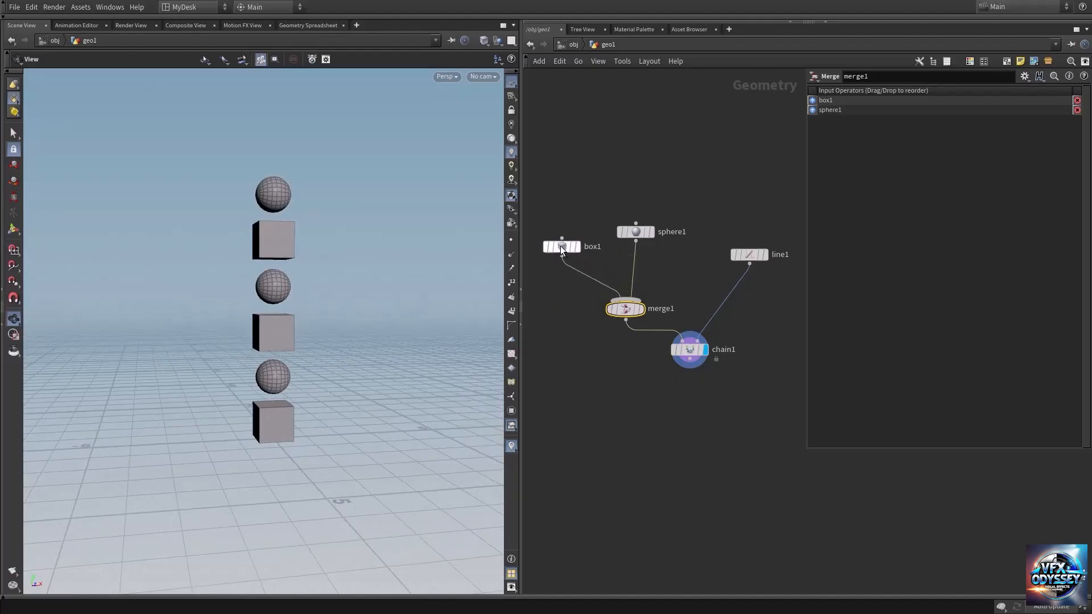
pyautogui.moveTo(750, 256); pyautogui.dragTo(786, 269)
pyautogui.moveTo(709, 253); pyautogui.dragTo(623, 213, button='middle')
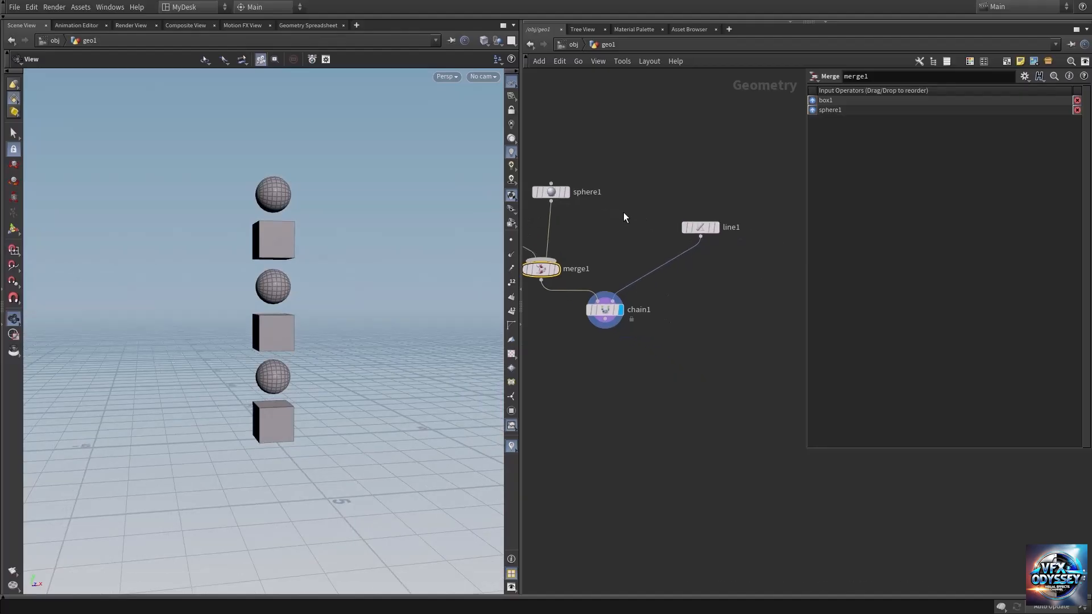
# Step: Add a Platonic Solids node beside the sphere, connect it to the Merge node, and move the Line node farther away
pyautogui.press('Tab')
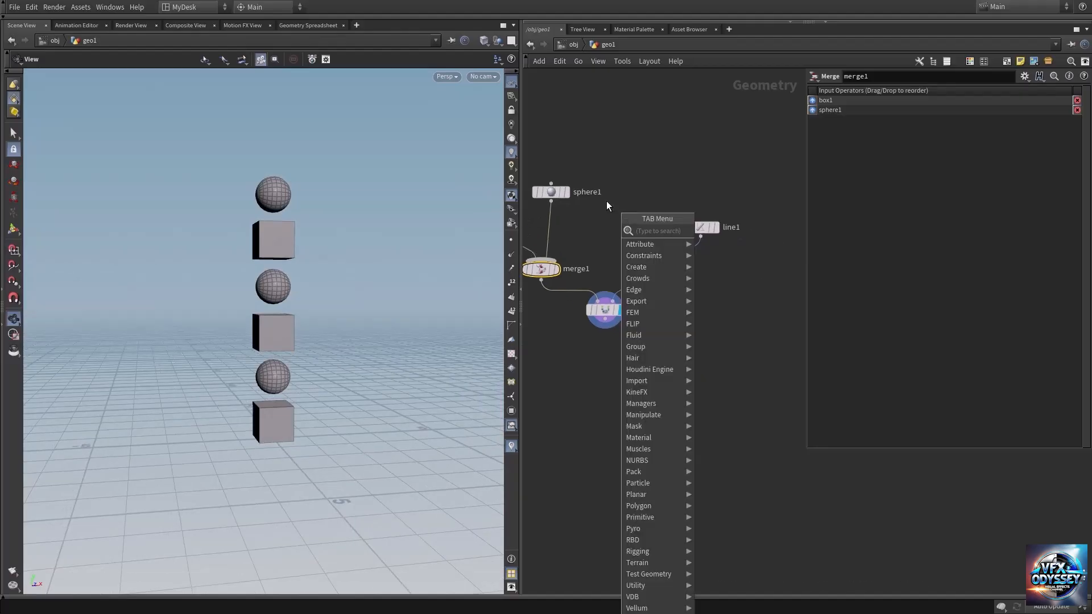
pyautogui.write('plat')
pyautogui.press('Return')
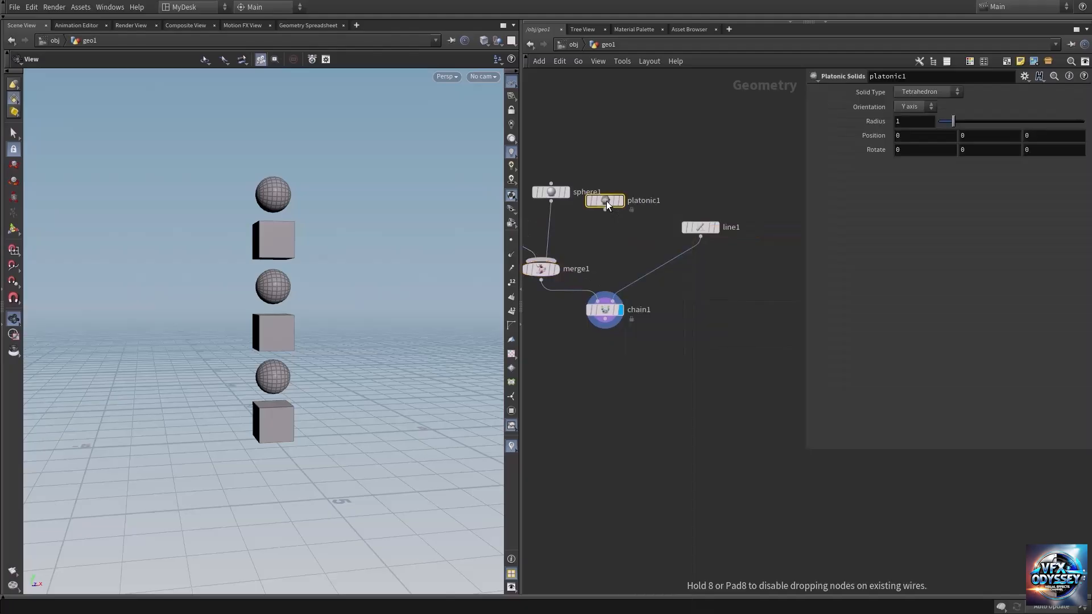
pyautogui.click(606, 200)
pyautogui.click(605, 210)
pyautogui.click(573, 240)
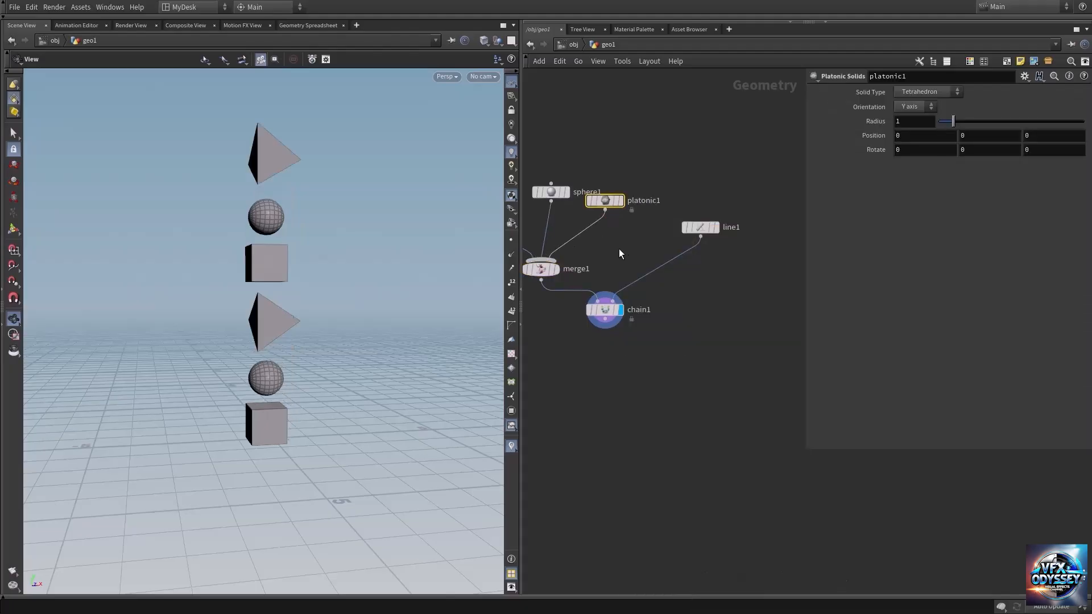
pyautogui.moveTo(702, 227); pyautogui.dragTo(754, 249)
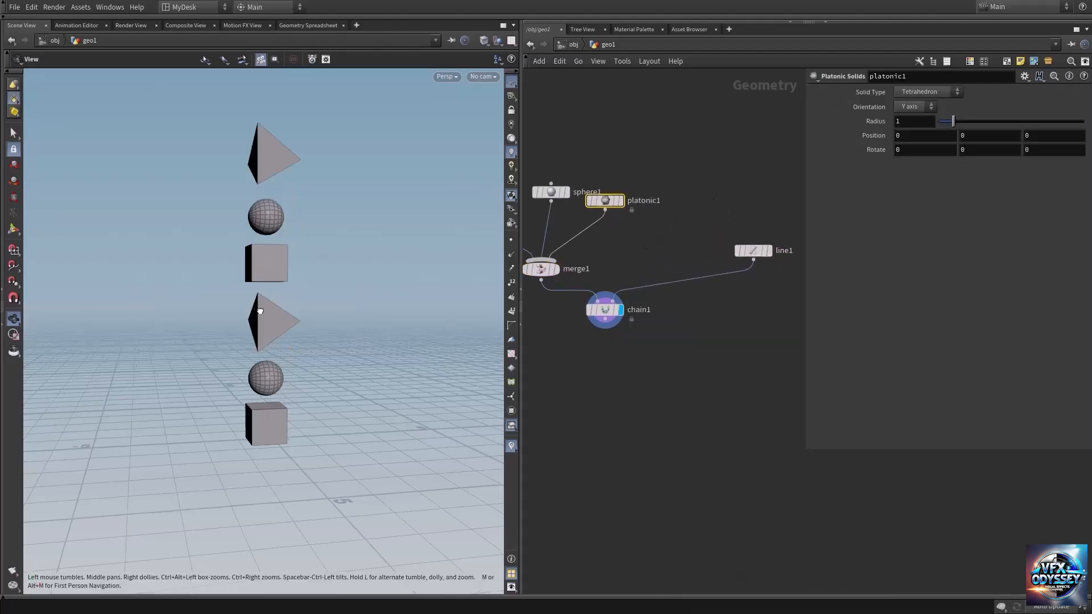
pyautogui.moveTo(268, 319); pyautogui.dragTo(272, 307)
pyautogui.scroll(3, 271, 308)
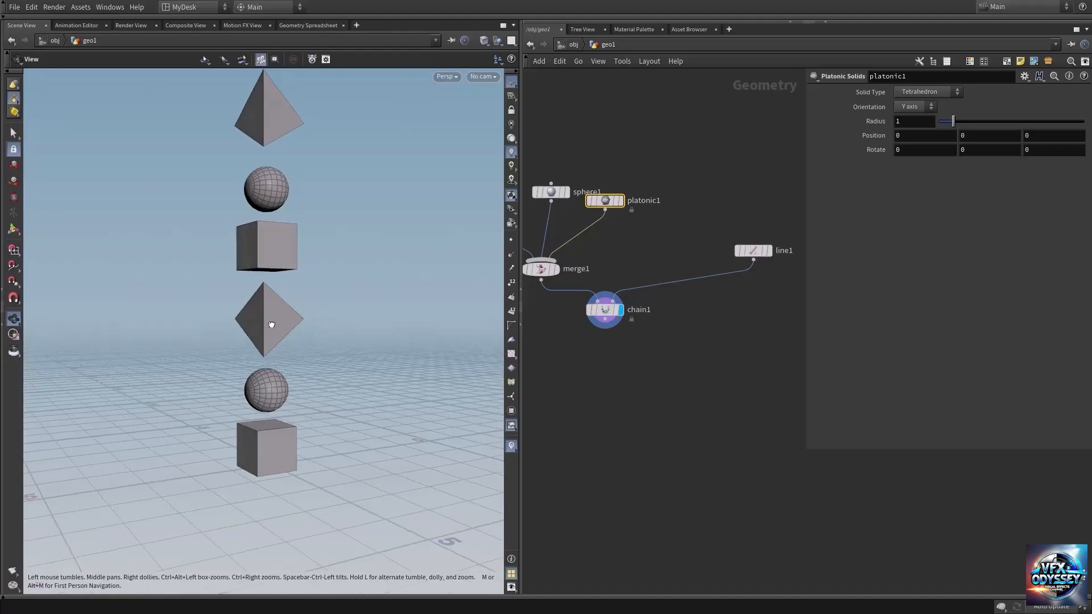
pyautogui.scroll(-3, 274, 291)
# Step: Reduce the Chain node's Piece Spacing to 0.043
pyautogui.moveTo(592, 383); pyautogui.dragTo(645, 372, button='middle')
pyautogui.click(638, 317)
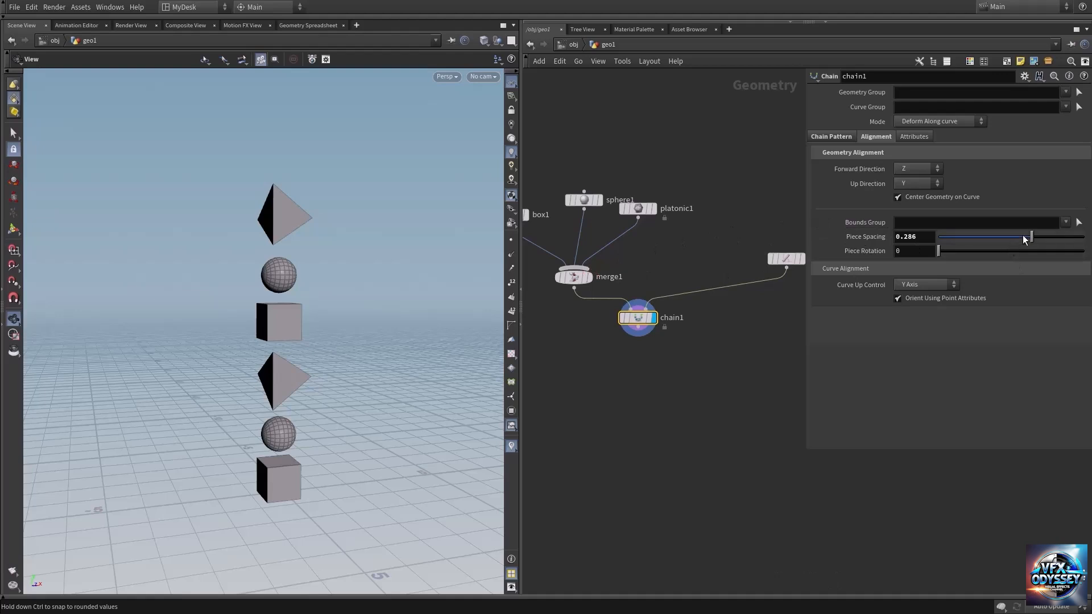
pyautogui.moveTo(1033, 239); pyautogui.dragTo(1016, 246)
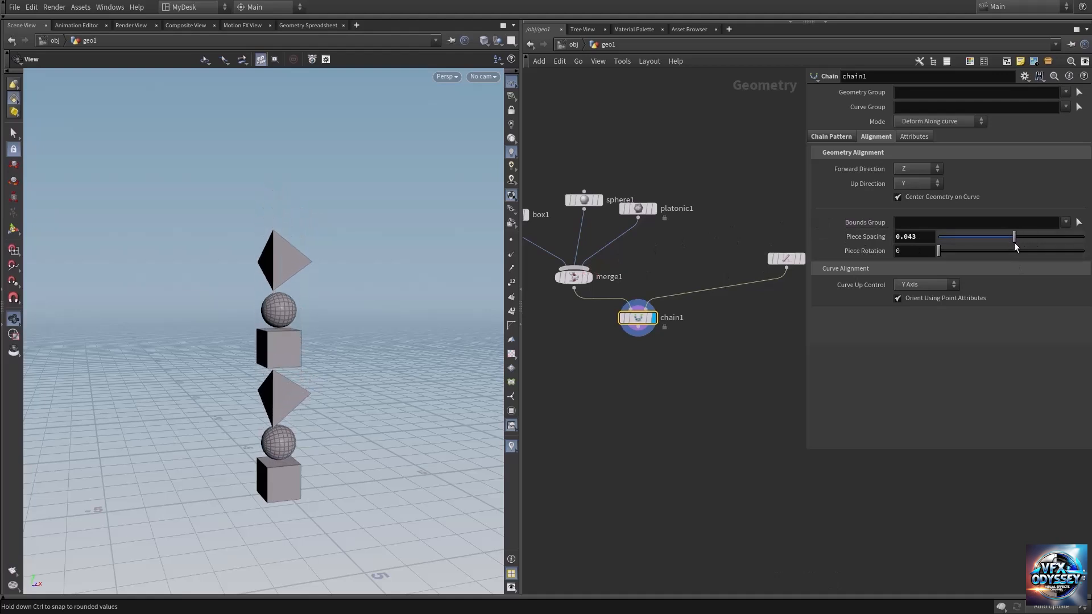
# Step: Switch the Chain node's Number of Pieces to Fit Pieces Along Curve
pyautogui.click(828, 136)
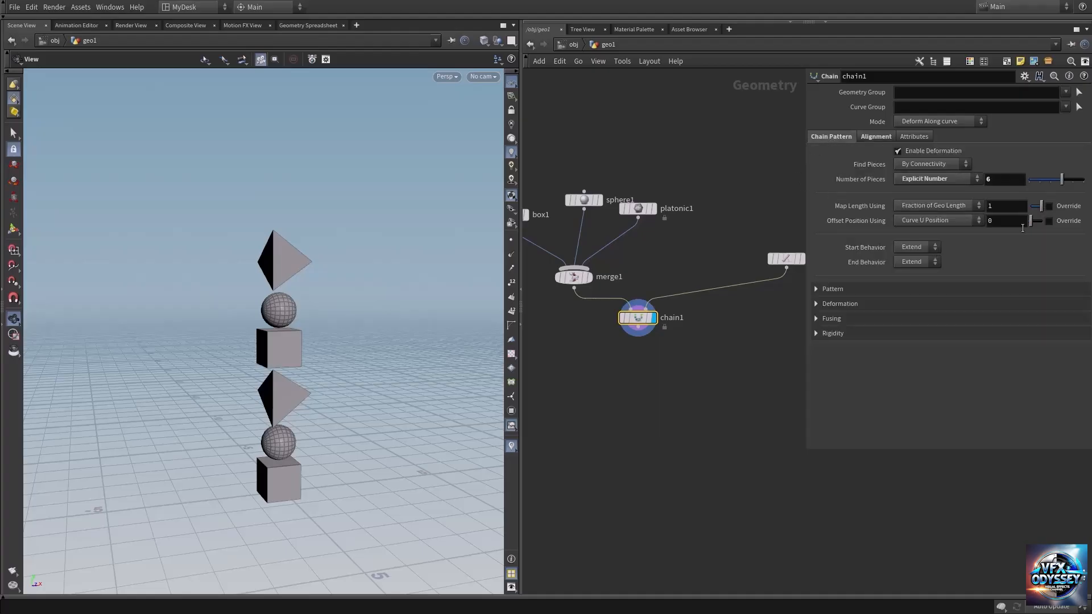
pyautogui.click(937, 181)
pyautogui.click(914, 192)
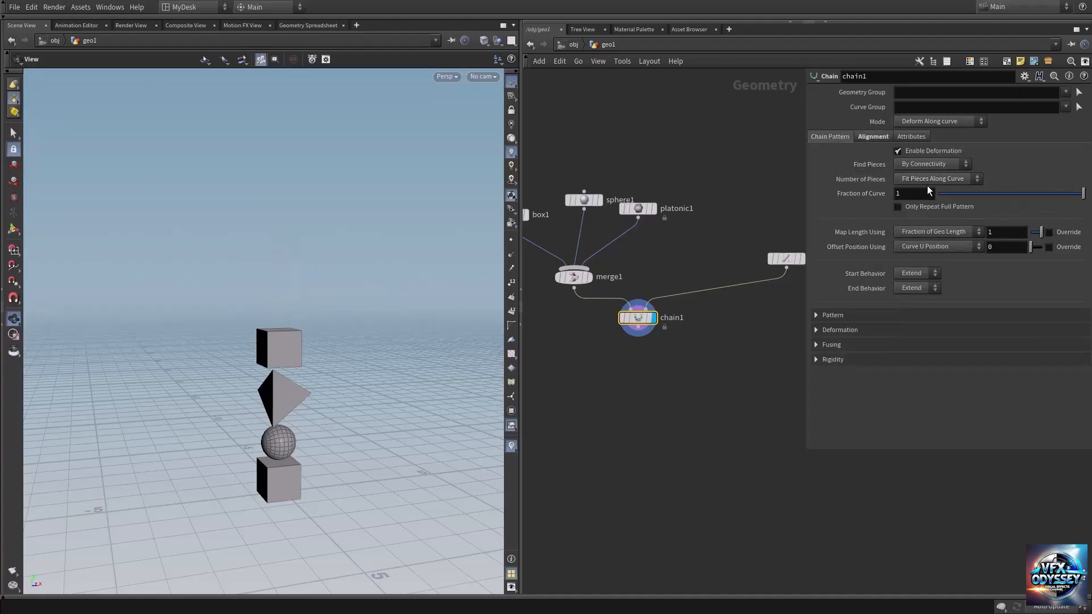
# Step: Insert a Transform node between the Merge and Chain nodes and align it below the Merge node
pyautogui.press('Tab')
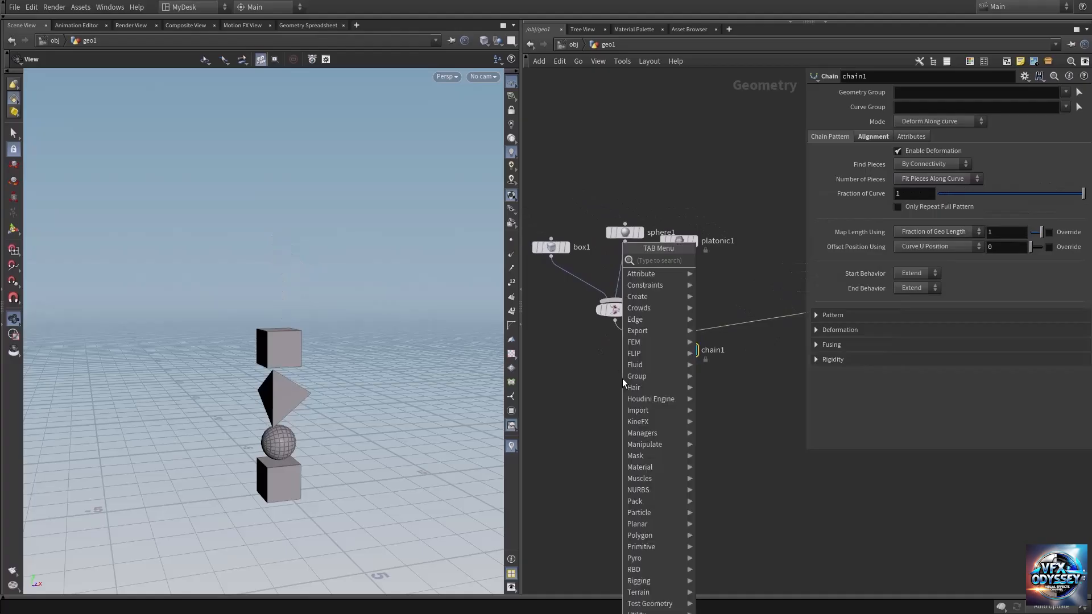
pyautogui.write('tran')
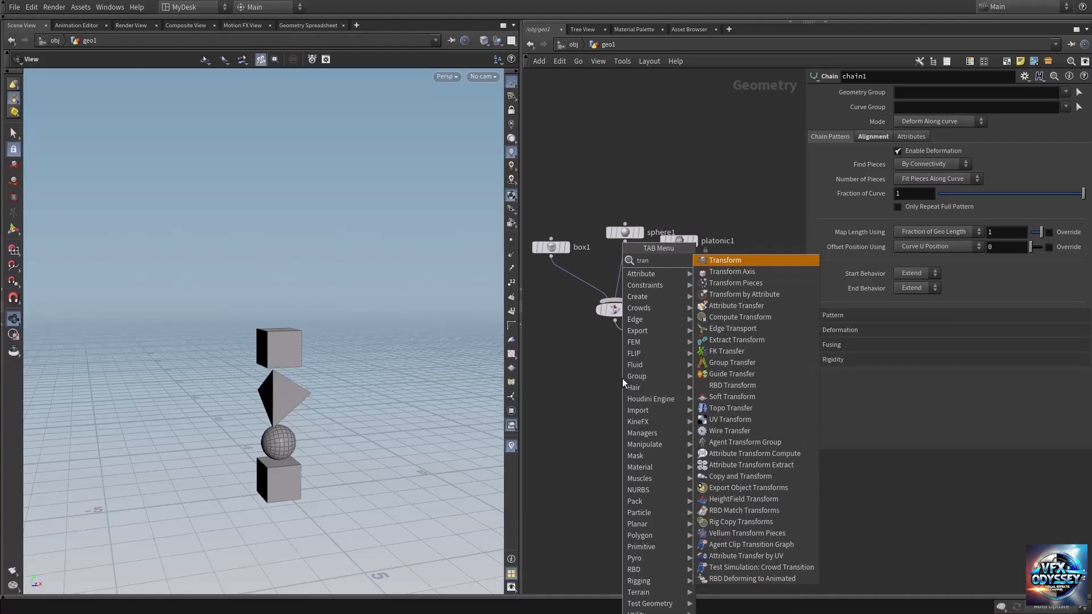
pyautogui.write('sf')
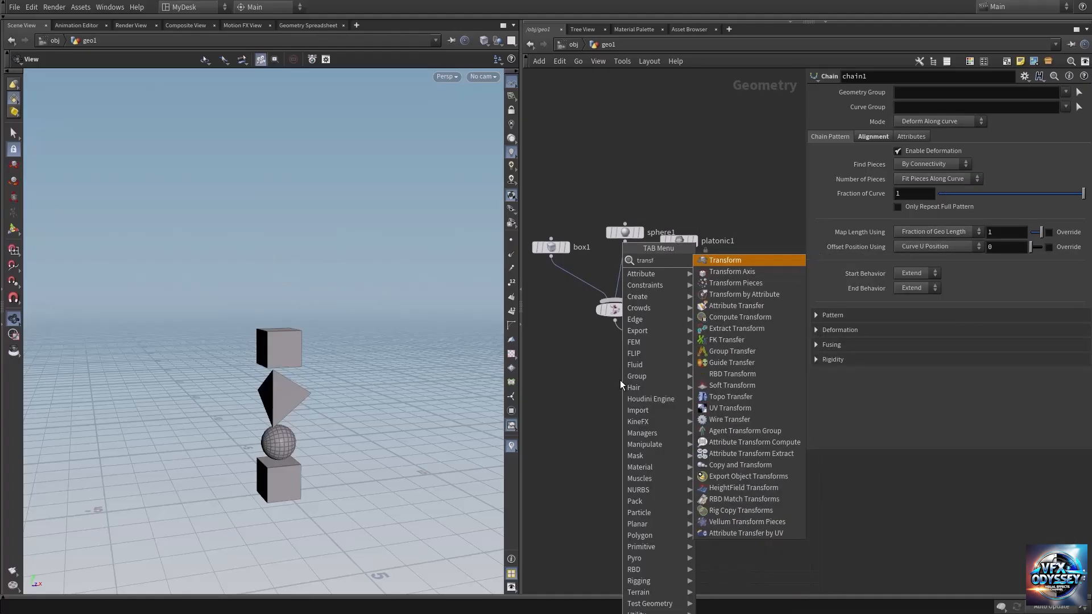
pyautogui.press('Return')
pyautogui.click(631, 342)
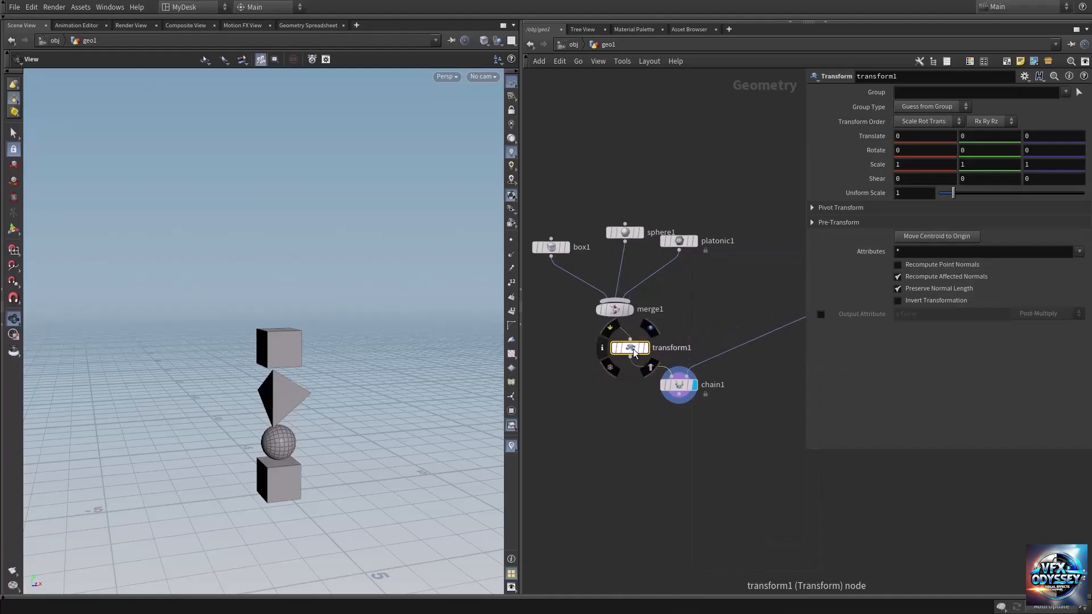
pyautogui.moveTo(631, 350); pyautogui.dragTo(616, 355)
# Step: Set the Transform node's Uniform Scale to 0.4 and inspect the repeated shapes along the line
pyautogui.middleClick(916, 194)
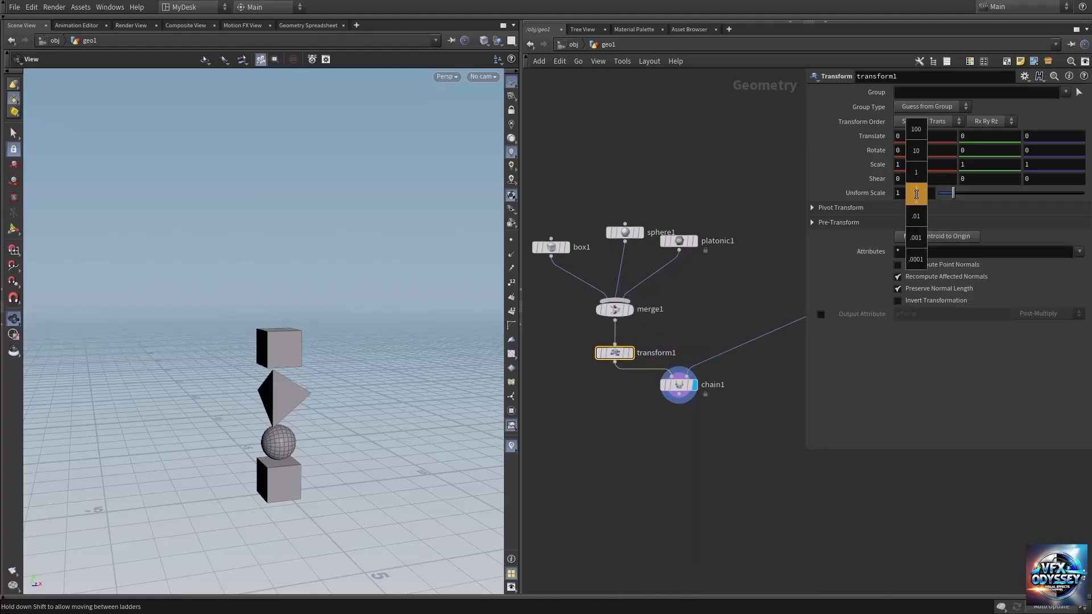
pyautogui.moveTo(909, 196); pyautogui.dragTo(878, 206, button='middle')
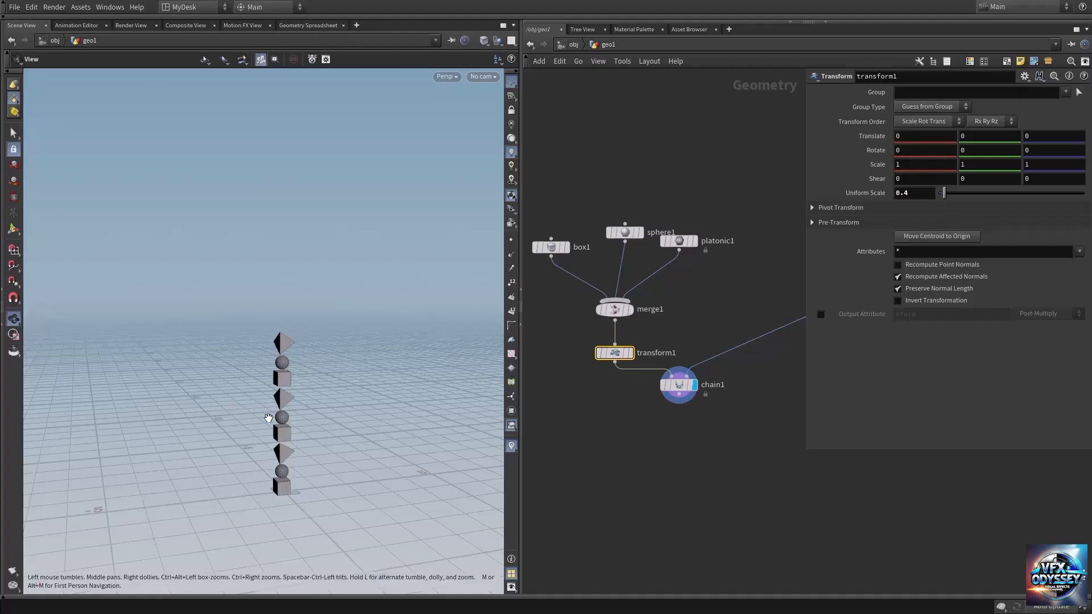
pyautogui.moveTo(285, 408); pyautogui.dragTo(489, 380, button='right')
pyautogui.moveTo(285, 490); pyautogui.dragTo(279, 359, button='middle')
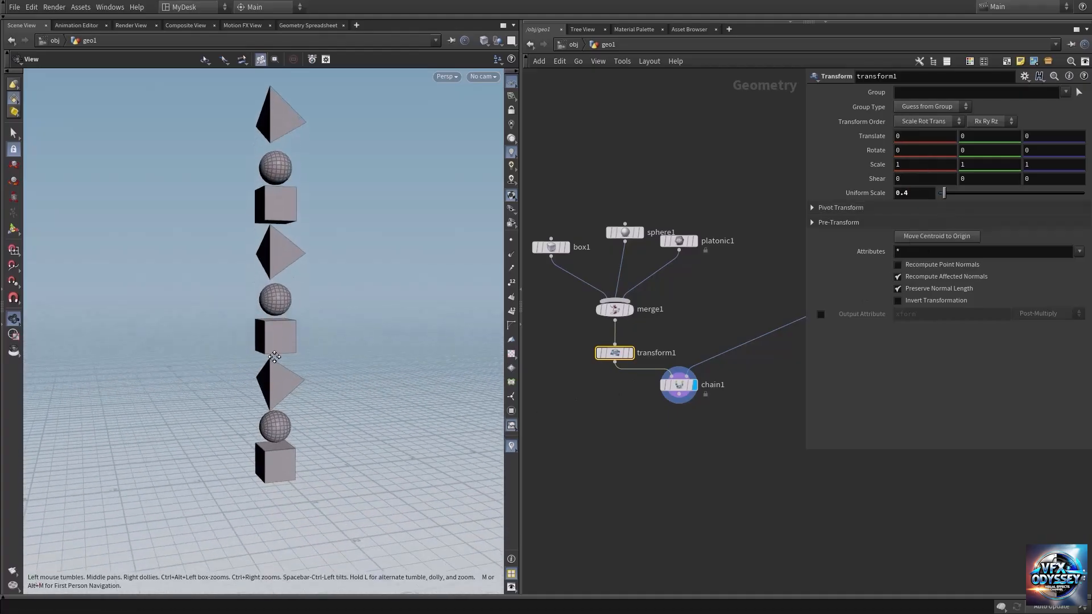
pyautogui.moveTo(284, 417)
pyautogui.mouseDown()
pyautogui.moveTo(282, 401)
pyautogui.moveTo(278, 414)
pyautogui.mouseUp()
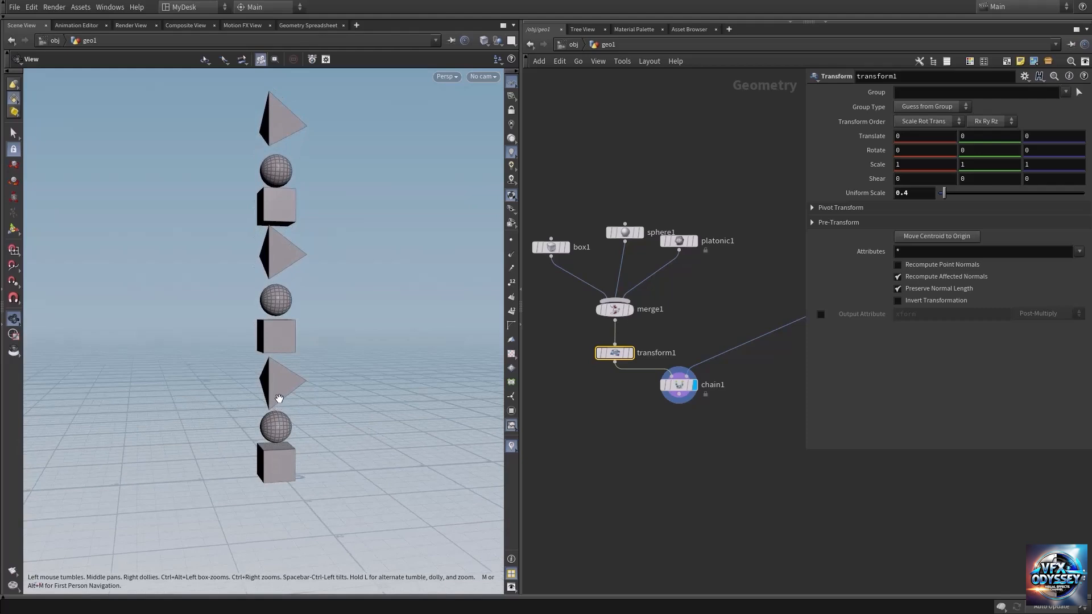
pyautogui.moveTo(271, 289); pyautogui.dragTo(266, 339, button='middle')
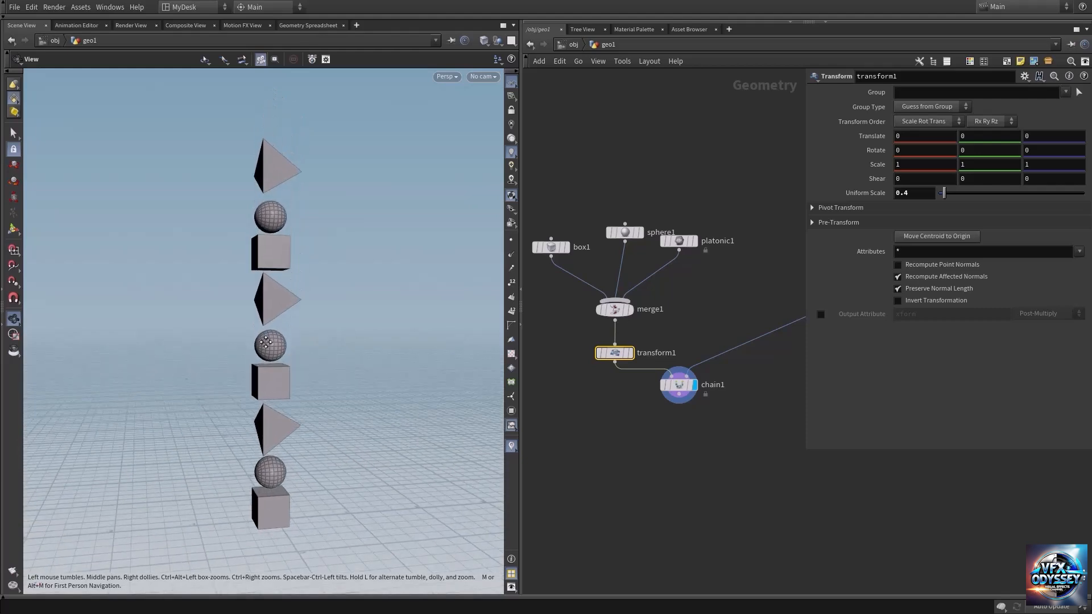
pyautogui.moveTo(282, 320); pyautogui.dragTo(199, 295, button='right')
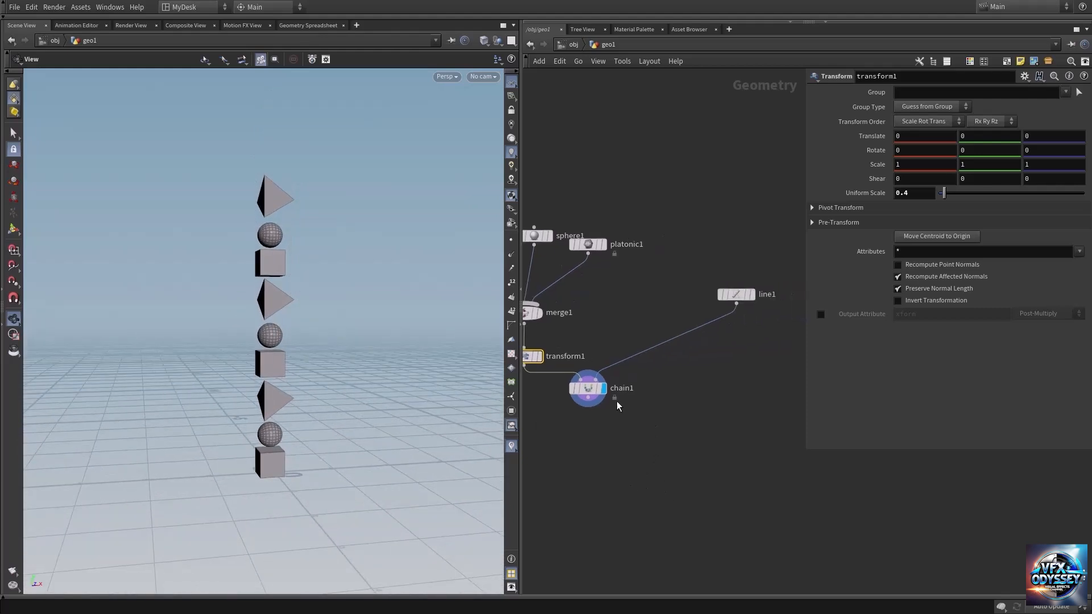
# Step: Add a Test Geometry: Rubber Toy node above the shape nodes
pyautogui.click(592, 390)
pyautogui.press('Tab')
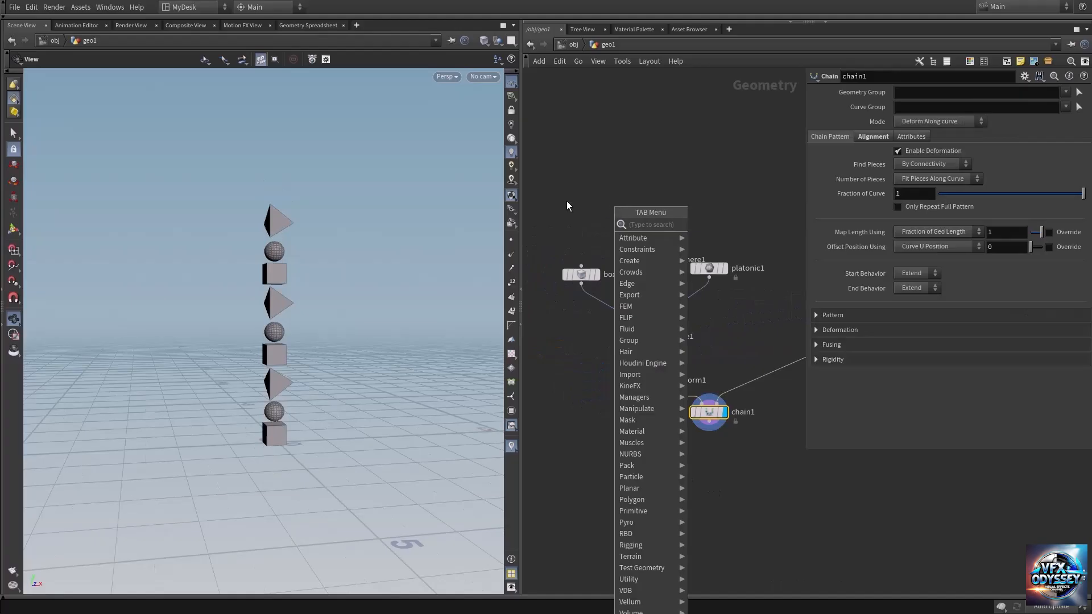
pyautogui.write('test')
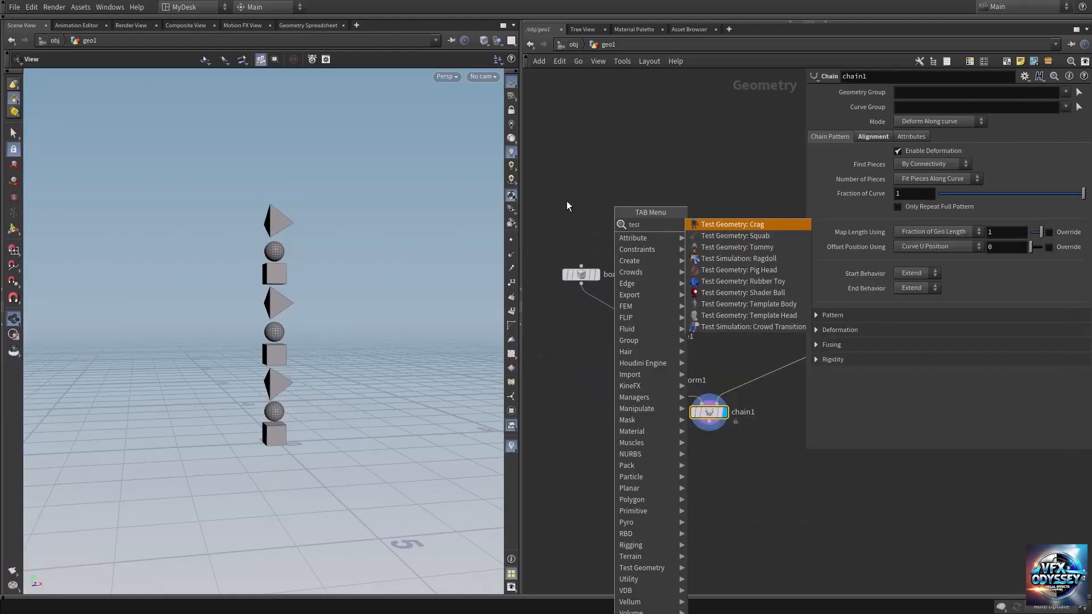
pyautogui.press('Down')
pyautogui.press('Down')
pyautogui.press('Down')
pyautogui.press('Down')
pyautogui.press('Down')
pyautogui.press('Return')
pyautogui.click(615, 208)
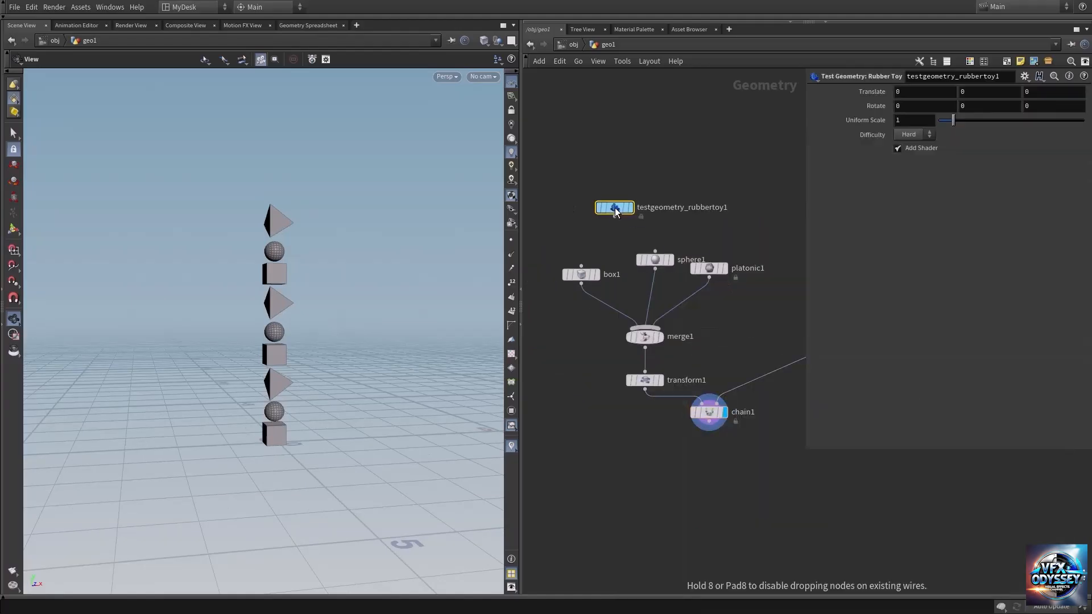
# Step: Connect the rubber toy node to the Merge node as a fourth input and place it beside the platonic node
pyautogui.moveTo(616, 212); pyautogui.dragTo(754, 291)
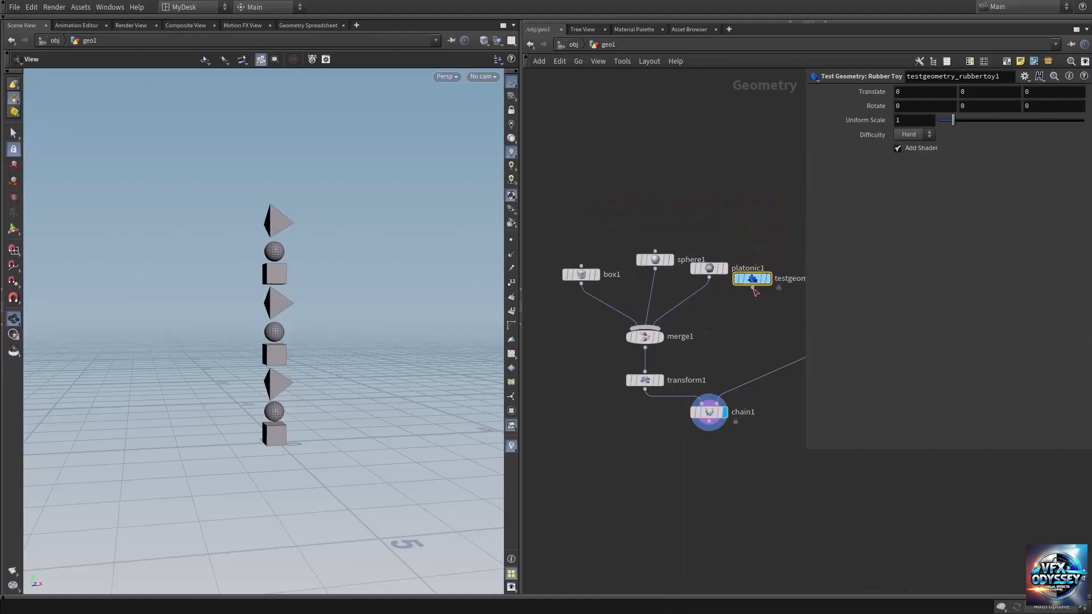
pyautogui.click(753, 288)
pyautogui.click(677, 330)
pyautogui.moveTo(714, 353); pyautogui.dragTo(681, 357, button='middle')
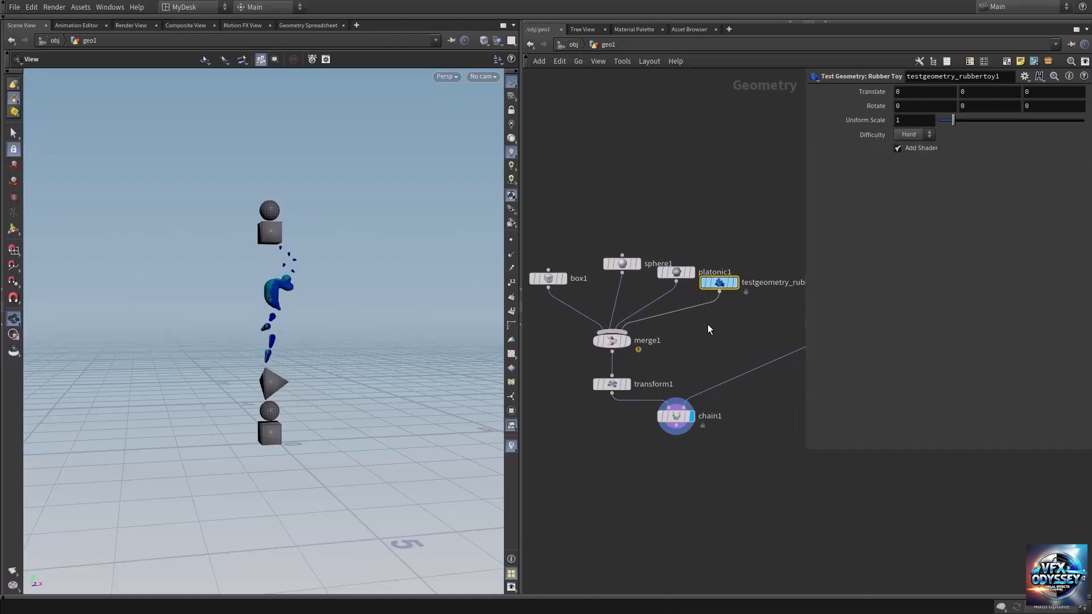
pyautogui.moveTo(719, 285); pyautogui.dragTo(734, 299)
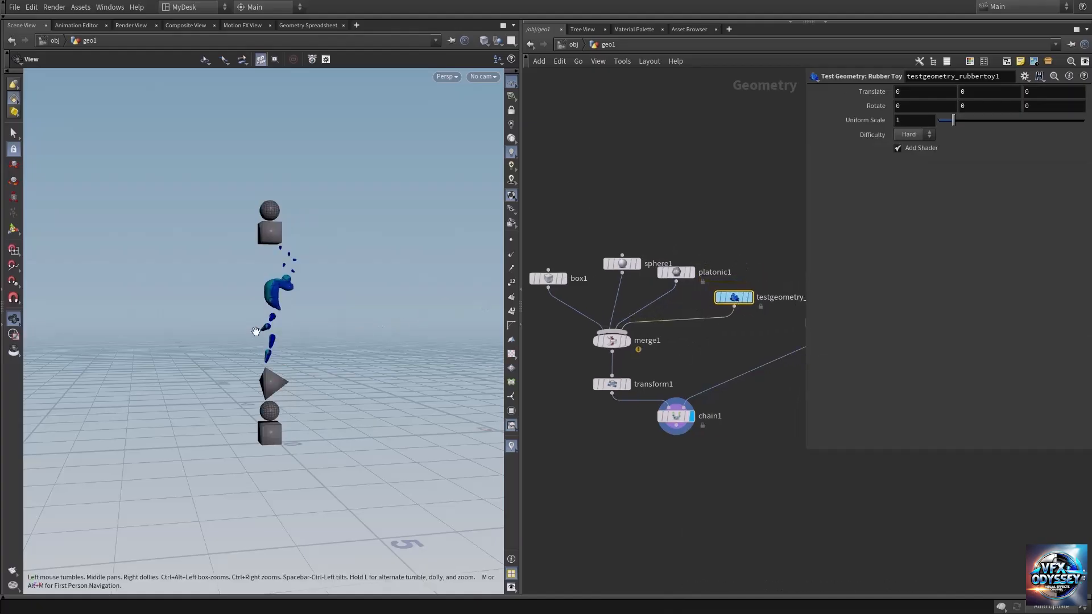
# Step: Display the rubber toy node's output and examine the toy's geometry up close
pyautogui.scroll(5, 406, 319)
pyautogui.click(753, 282)
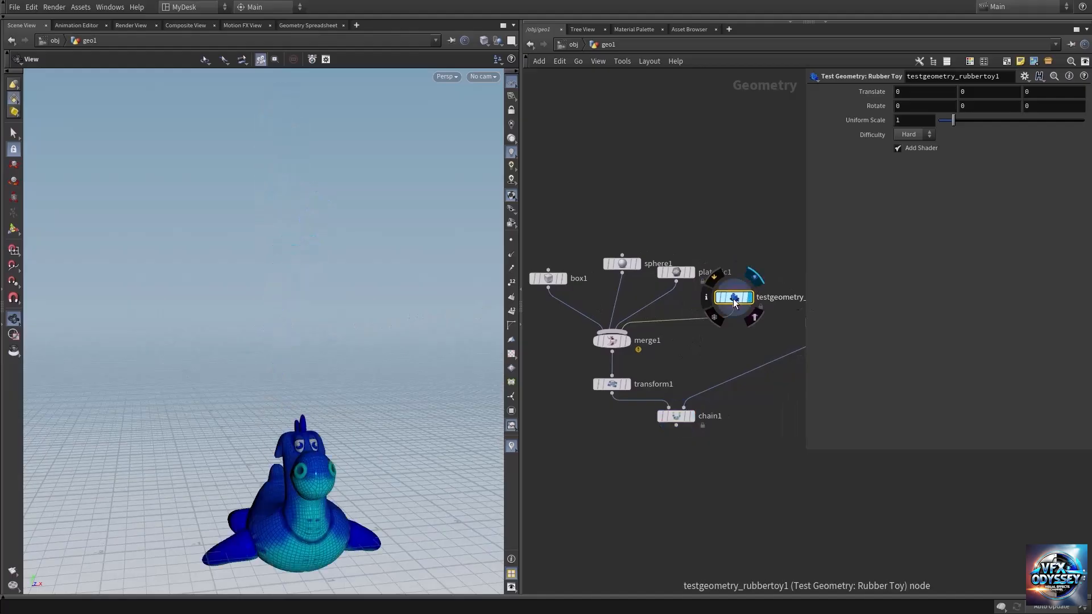
pyautogui.moveTo(341, 478); pyautogui.dragTo(225, 385)
pyautogui.scroll(5, 322, 391)
pyautogui.moveTo(268, 439); pyautogui.dragTo(269, 407)
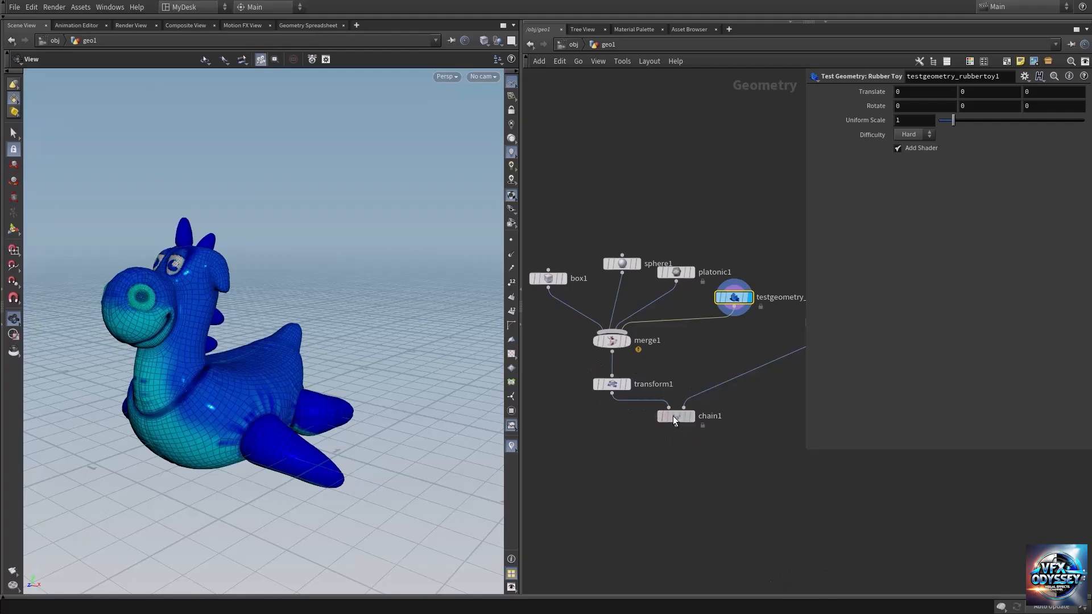
# Step: Spread out the box, sphere and platonic nodes above the Merge node to make room in the network
pyautogui.click(674, 415)
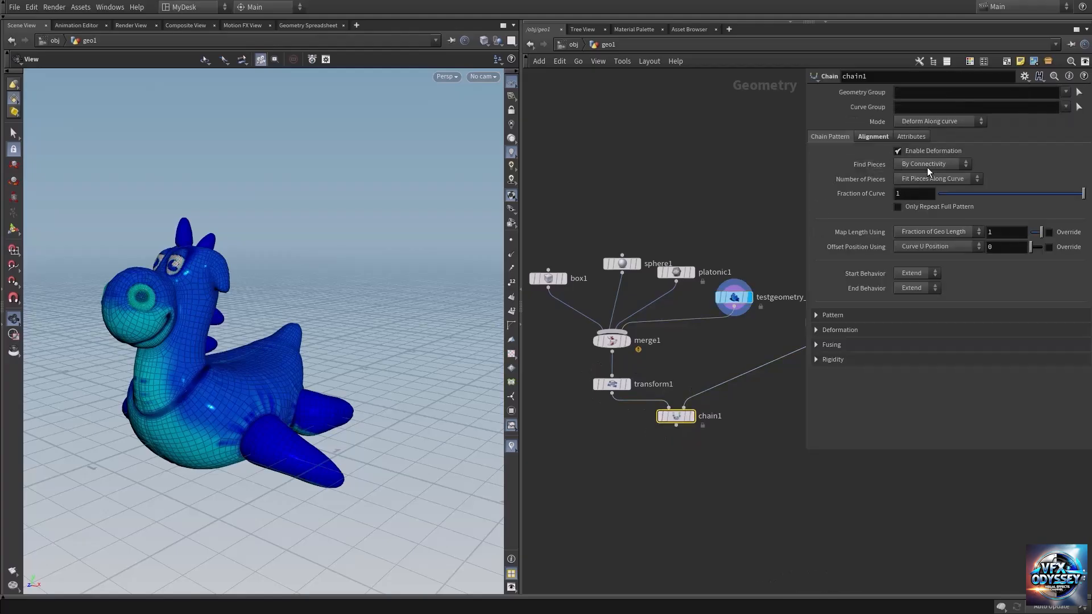
pyautogui.moveTo(636, 244); pyautogui.dragTo(665, 209, button='middle')
pyautogui.moveTo(580, 263); pyautogui.dragTo(565, 262)
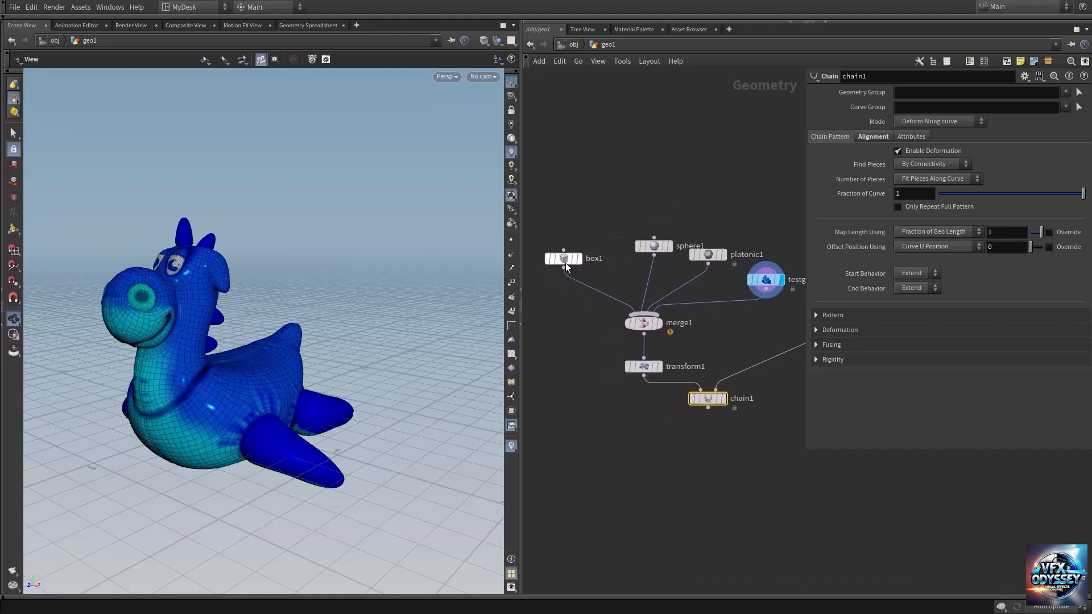
pyautogui.moveTo(654, 246); pyautogui.dragTo(628, 223)
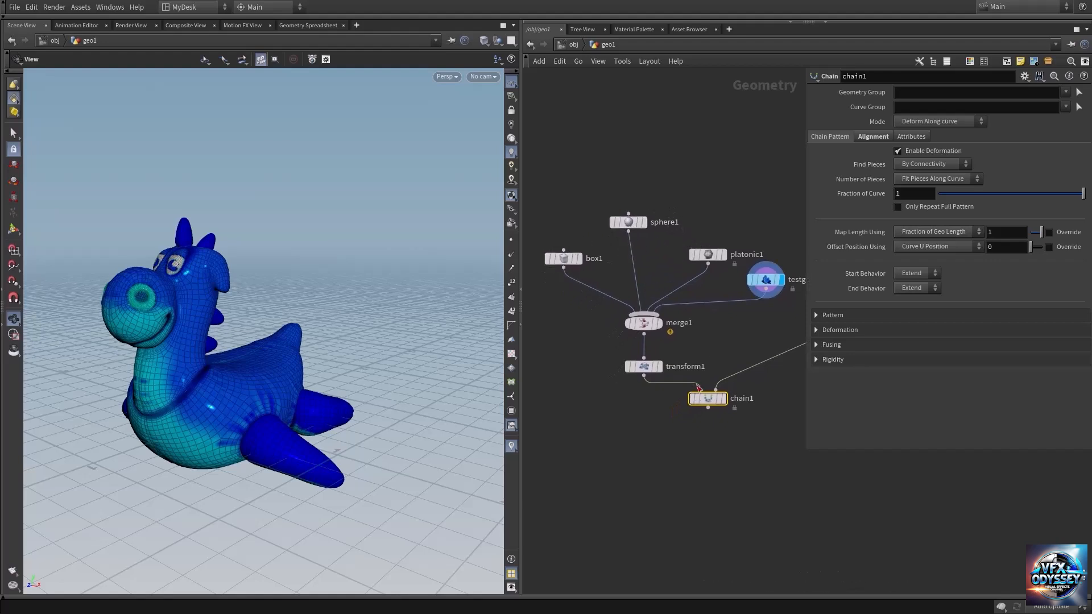
pyautogui.moveTo(708, 254); pyautogui.dragTo(708, 222)
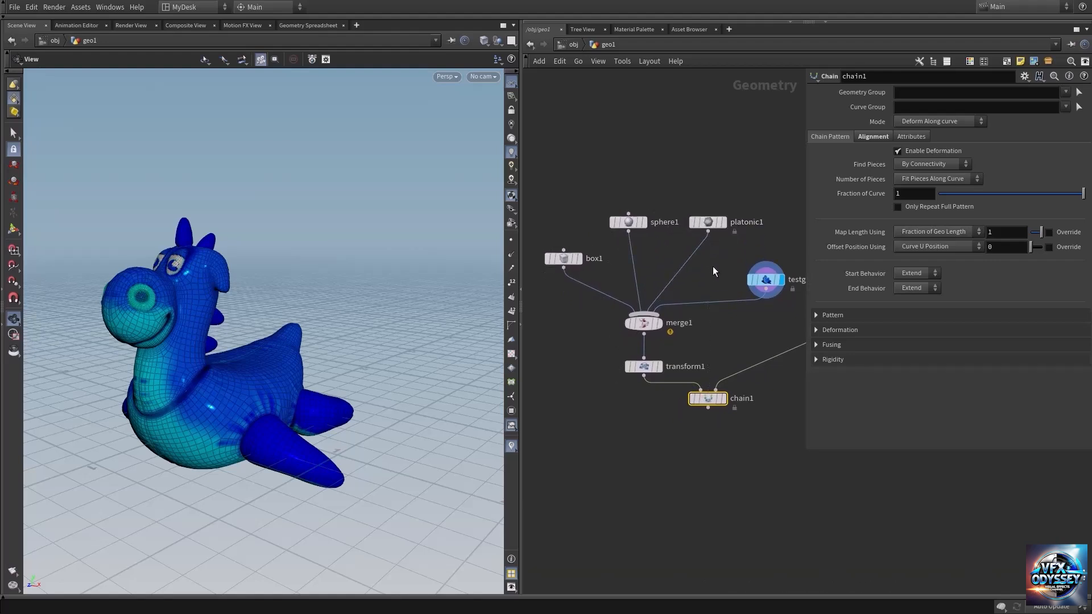
pyautogui.moveTo(713, 270); pyautogui.dragTo(681, 246, button='middle')
# Step: Insert a Pack node between the rubber toy and the Merge node, display it and check its geometry info
pyautogui.press('Tab')
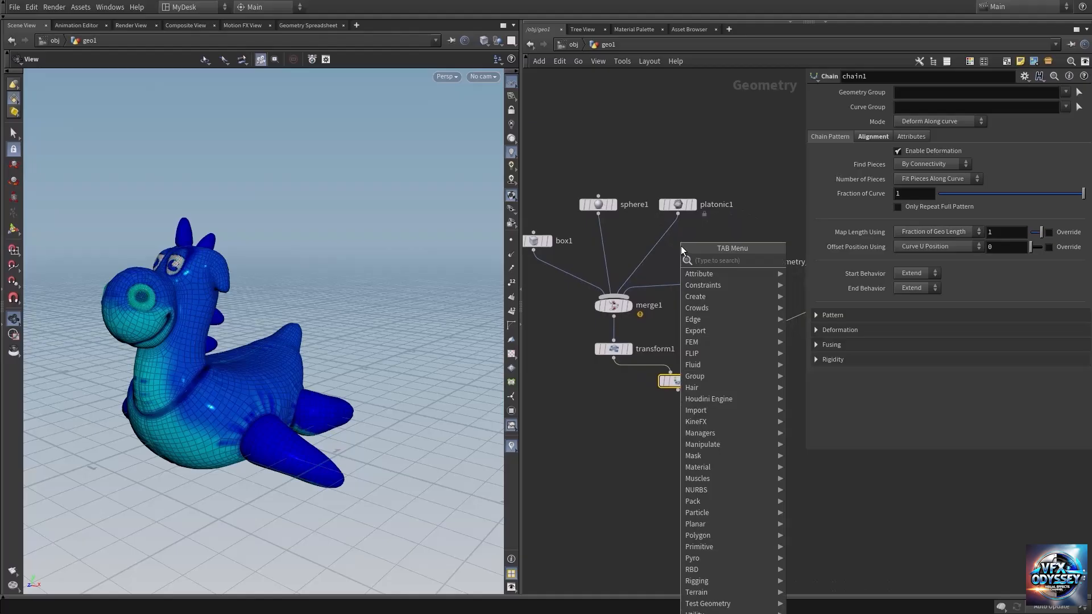
pyautogui.write('pack')
pyautogui.press('Return')
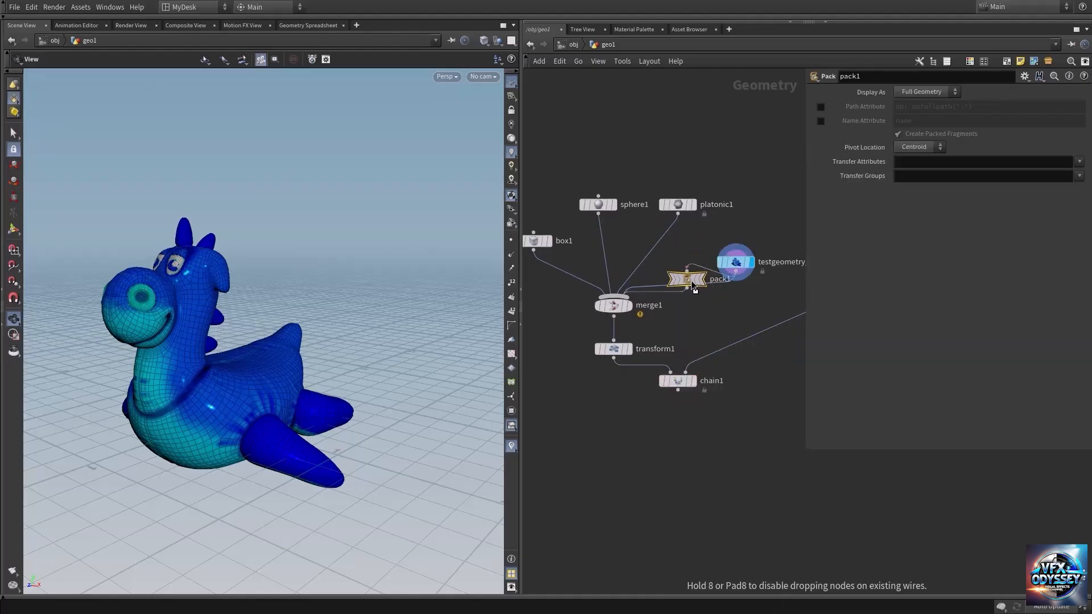
pyautogui.click(712, 298)
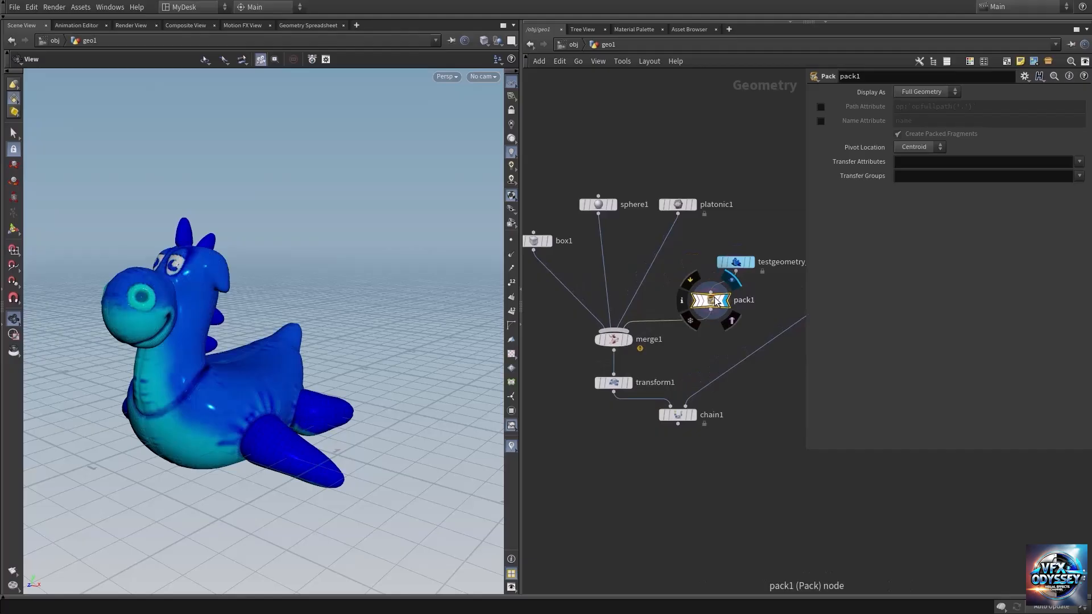
pyautogui.middleClick(718, 296)
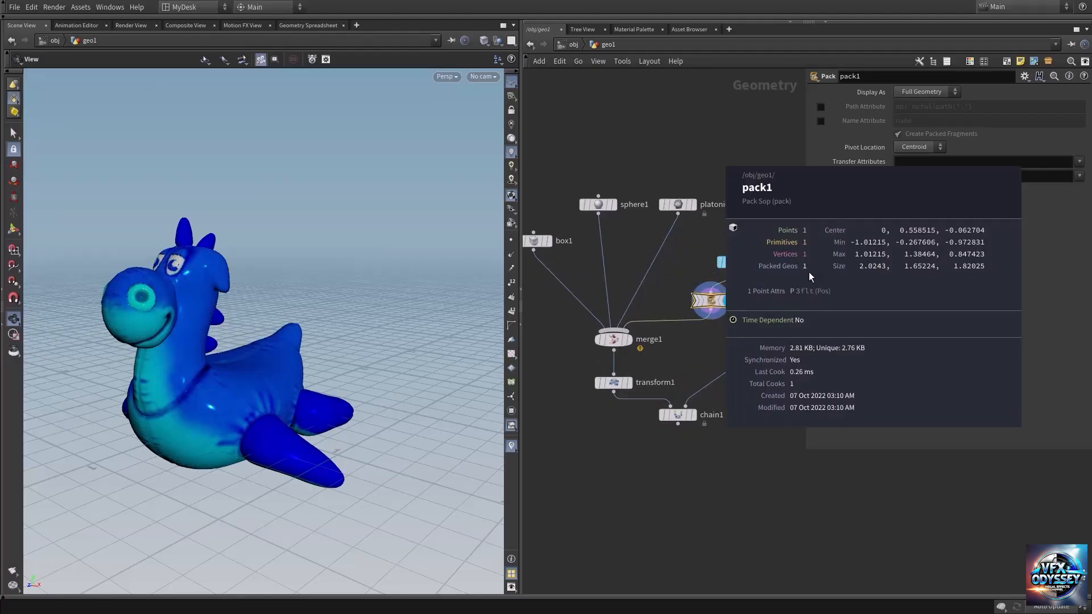
pyautogui.moveTo(809, 272); pyautogui.dragTo(791, 289, button='middle')
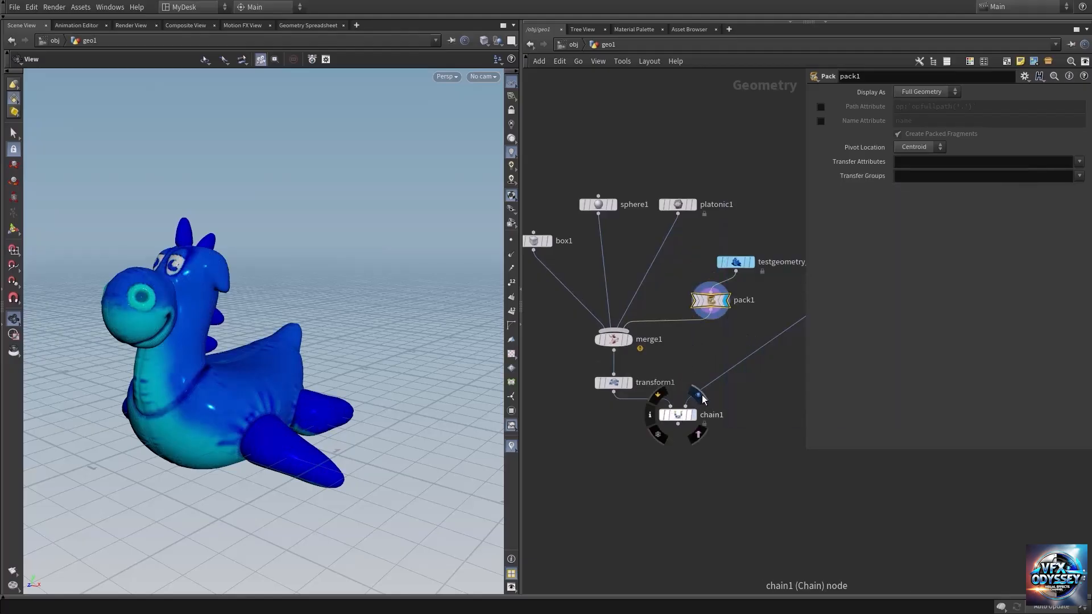
# Step: Display the Chain node's output and inspect the whole column of repeated shapes
pyautogui.click(687, 416)
pyautogui.click(682, 418)
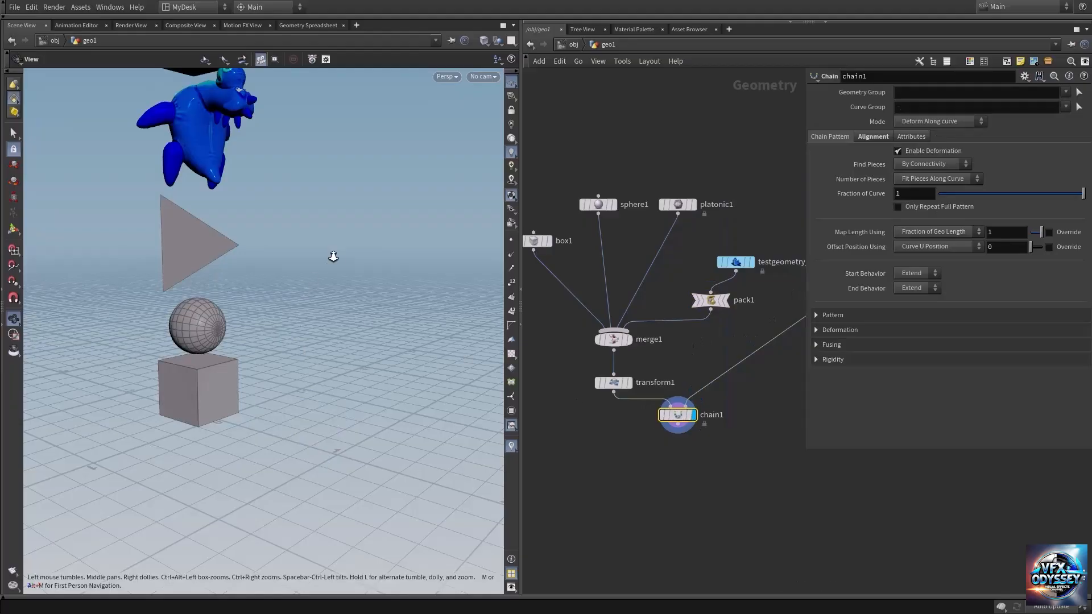
pyautogui.scroll(-3, 331, 256)
pyautogui.moveTo(265, 183); pyautogui.dragTo(249, 327, button='middle')
pyautogui.moveTo(250, 327); pyautogui.dragTo(156, 320, button='right')
pyautogui.moveTo(236, 327); pyautogui.dragTo(259, 327)
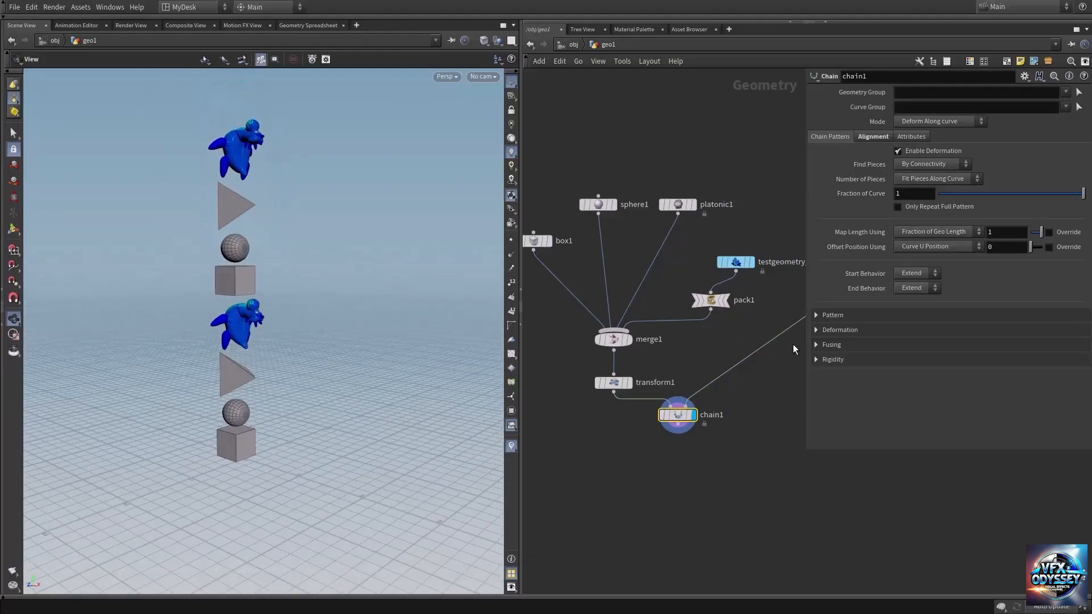
# Step: Expand the Chain node's Pattern settings and set the cycle Offset to 3
pyautogui.click(832, 315)
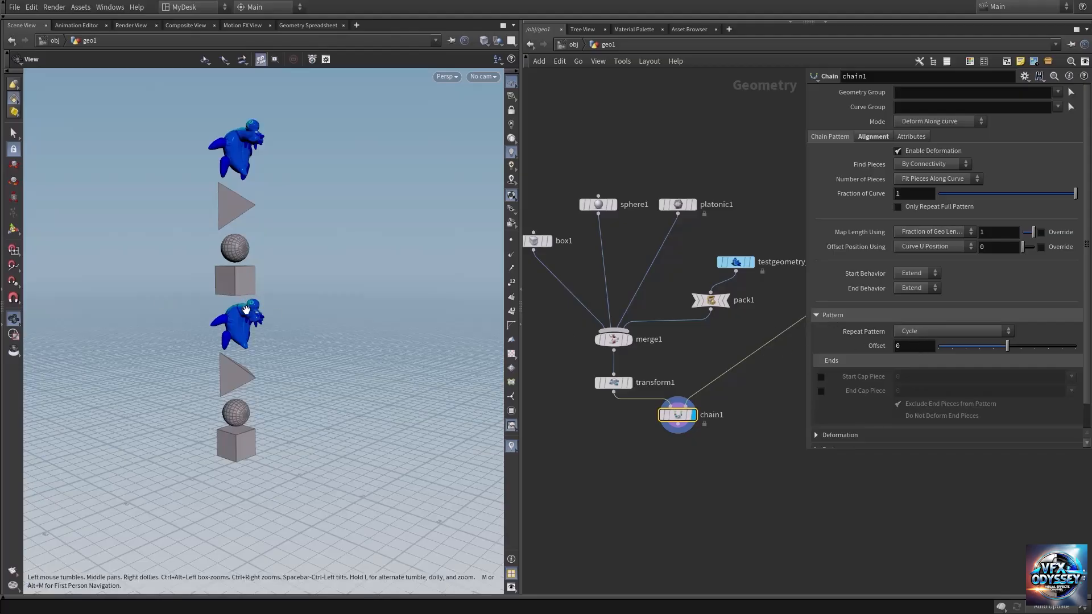
pyautogui.moveTo(244, 308); pyautogui.dragTo(240, 308)
pyautogui.moveTo(1007, 351); pyautogui.dragTo(1049, 350)
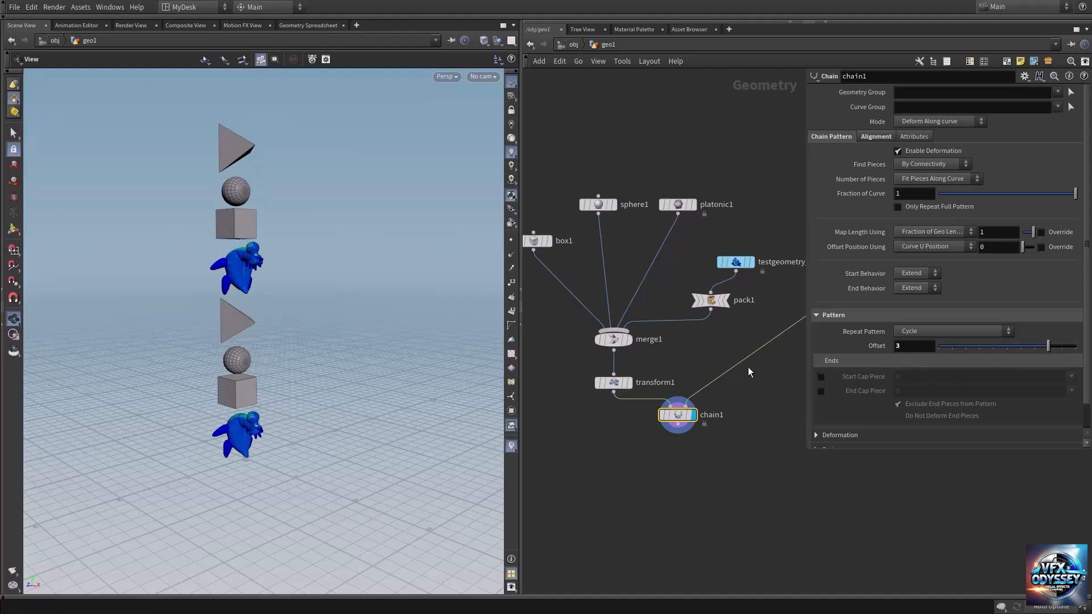
pyautogui.moveTo(700, 349); pyautogui.dragTo(682, 335, button='middle')
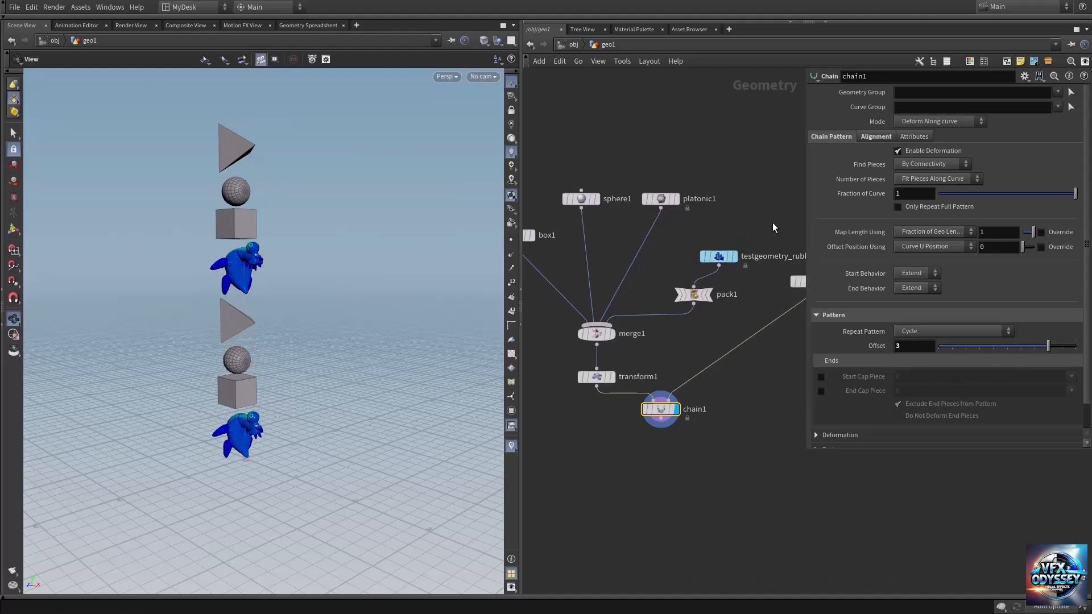
pyautogui.click(719, 257)
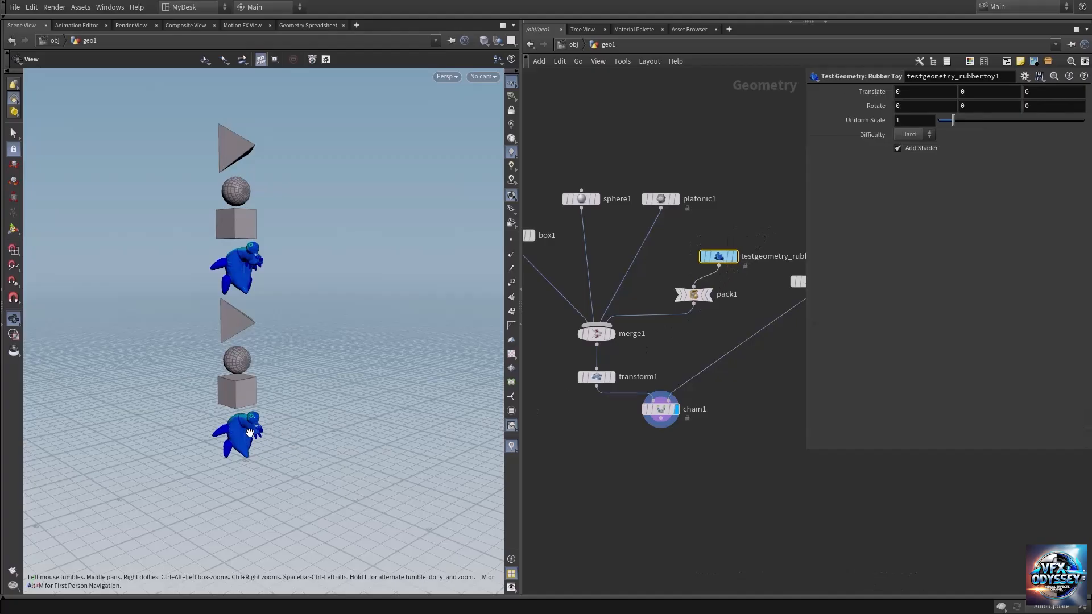
pyautogui.click(661, 411)
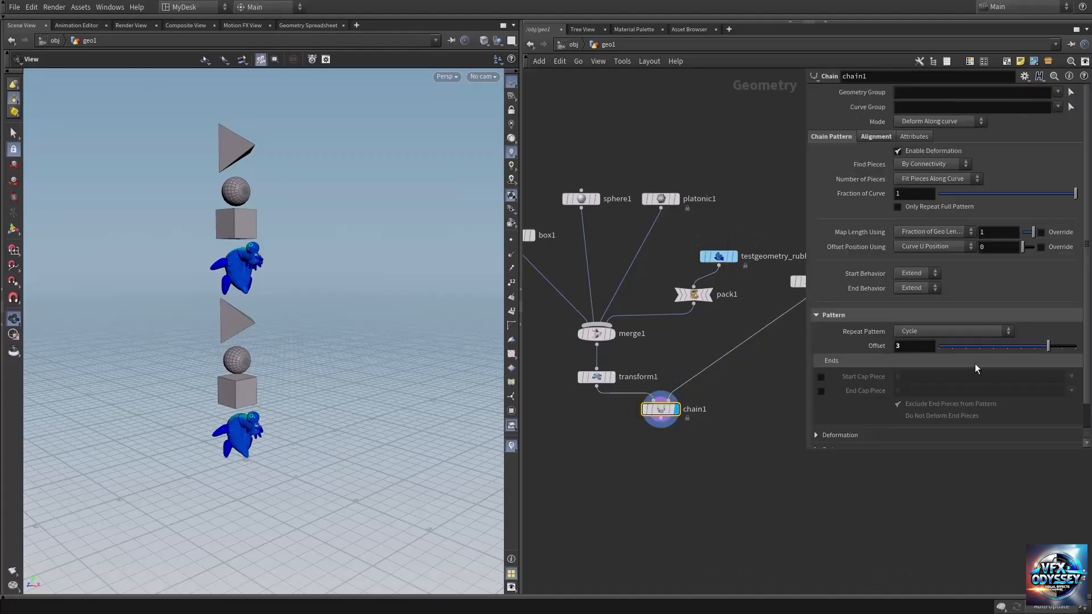
# Step: Switch the Chain node's Repeat Pattern to Random and set the Seed to 4
pyautogui.click(931, 332)
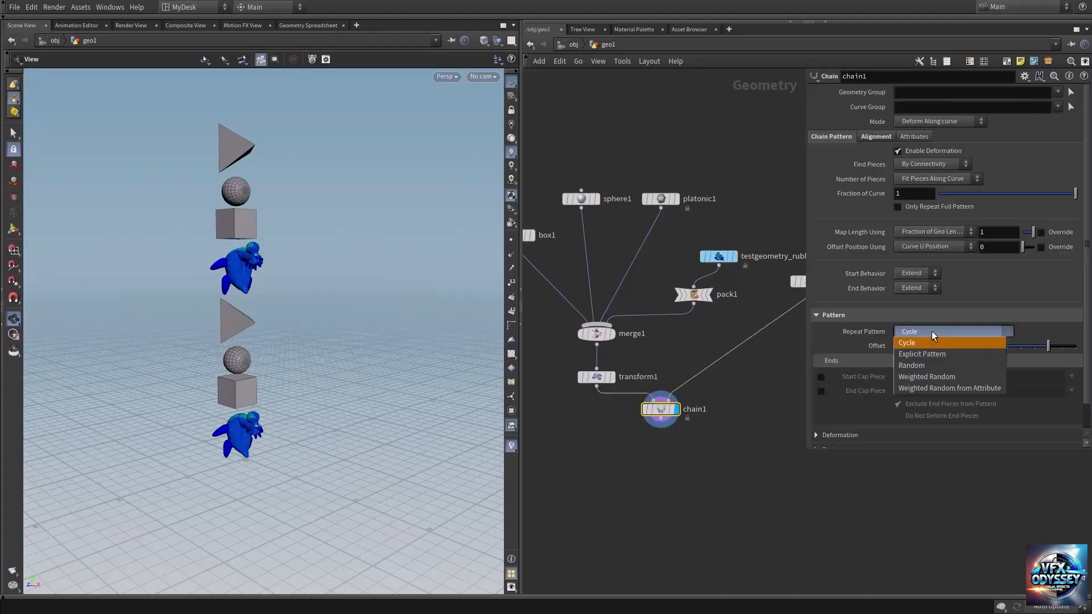
pyautogui.click(918, 365)
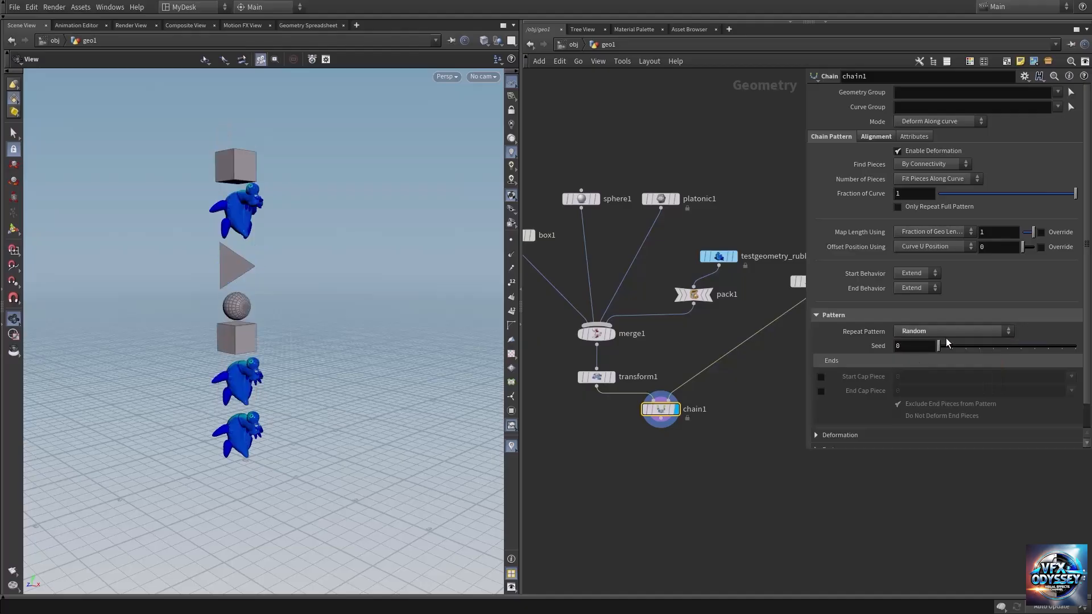
pyautogui.moveTo(941, 347); pyautogui.dragTo(992, 348)
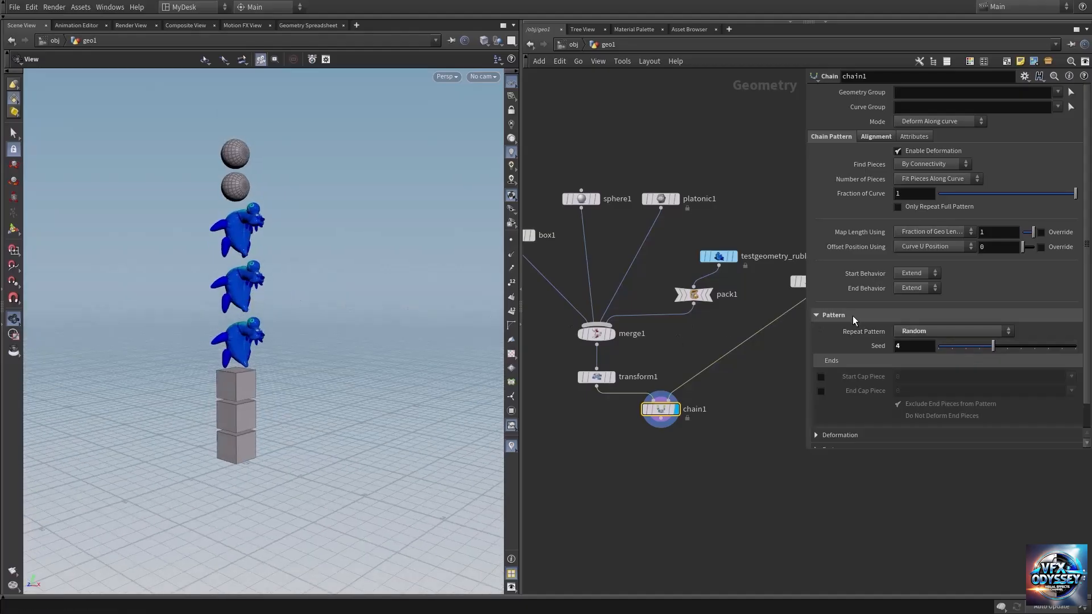
# Step: Return the Chain node's Repeat Pattern to Cycle
pyautogui.click(948, 335)
pyautogui.click(939, 344)
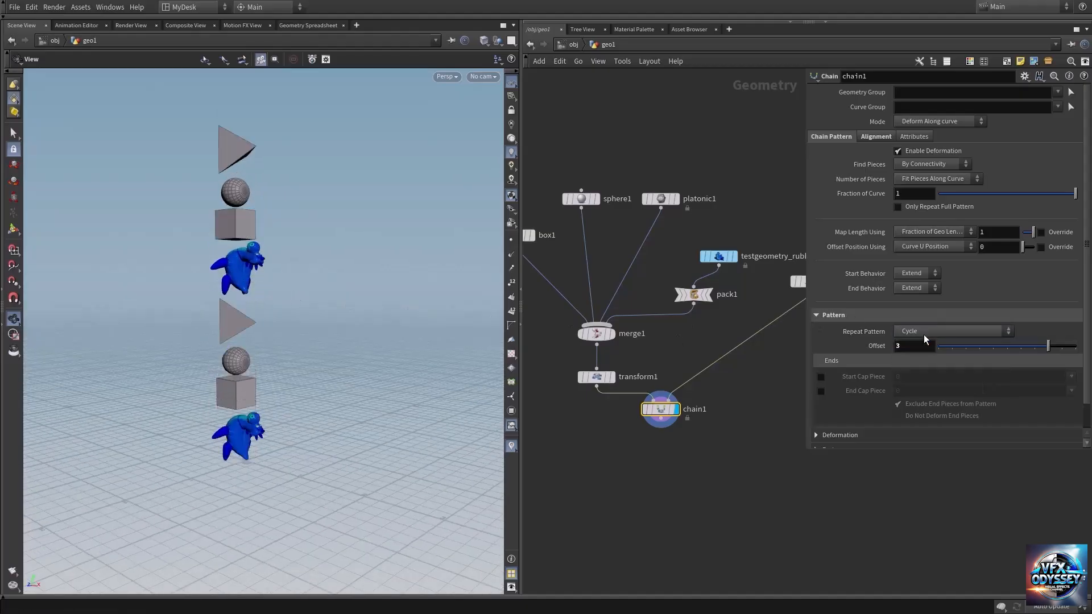
pyautogui.moveTo(758, 418); pyautogui.dragTo(765, 378, button='middle')
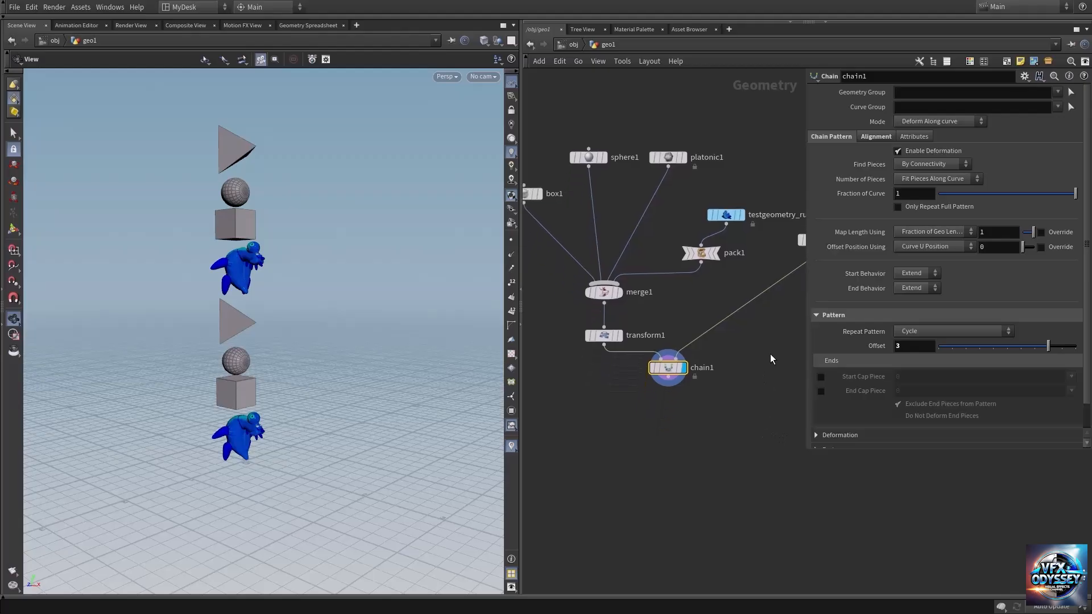
# Step: Enable both the Start Cap Piece and the End Cap Piece on the Chain node, using piece 0
pyautogui.click(820, 377)
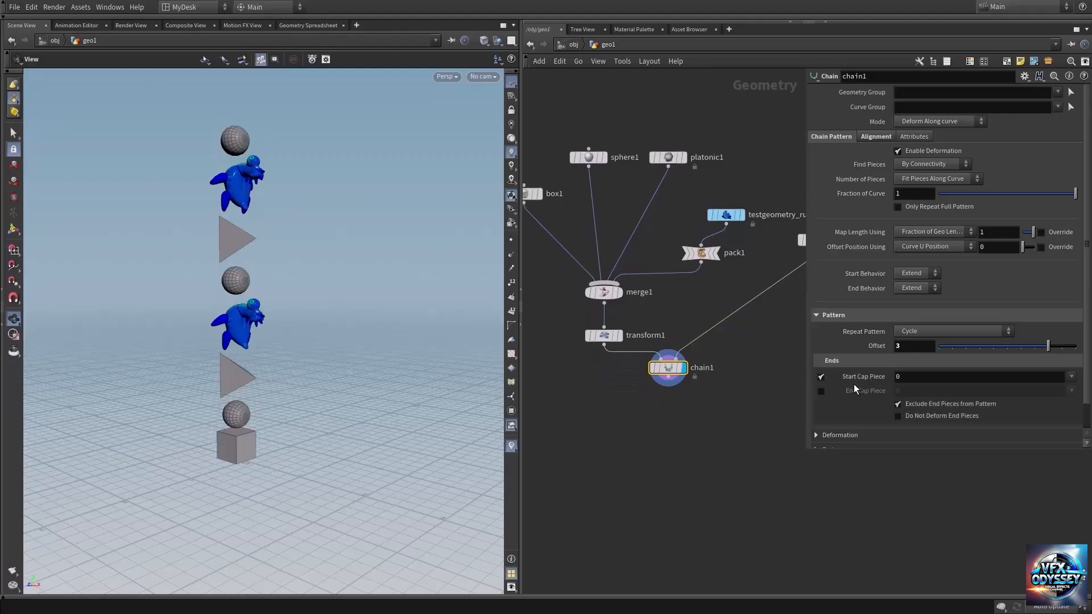
pyautogui.click(821, 390)
pyautogui.moveTo(675, 412); pyautogui.dragTo(656, 424, button='middle')
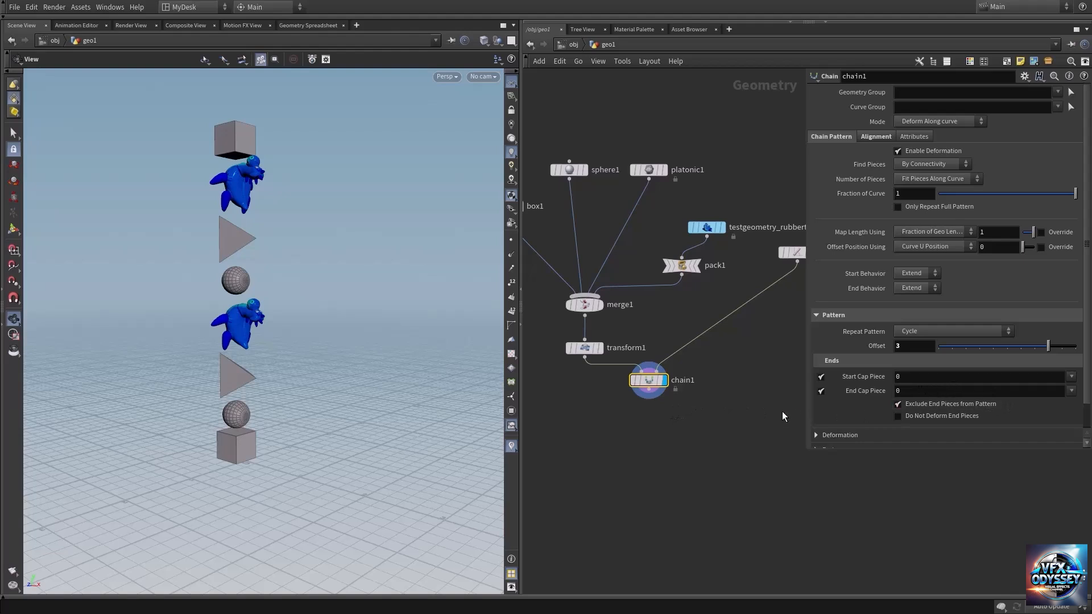
pyautogui.moveTo(742, 424); pyautogui.dragTo(757, 457, button='middle')
# Step: Examine the cap pieces at the lower and upper ends of the chain in the viewport
pyautogui.moveTo(212, 439); pyautogui.dragTo(319, 435, button='right')
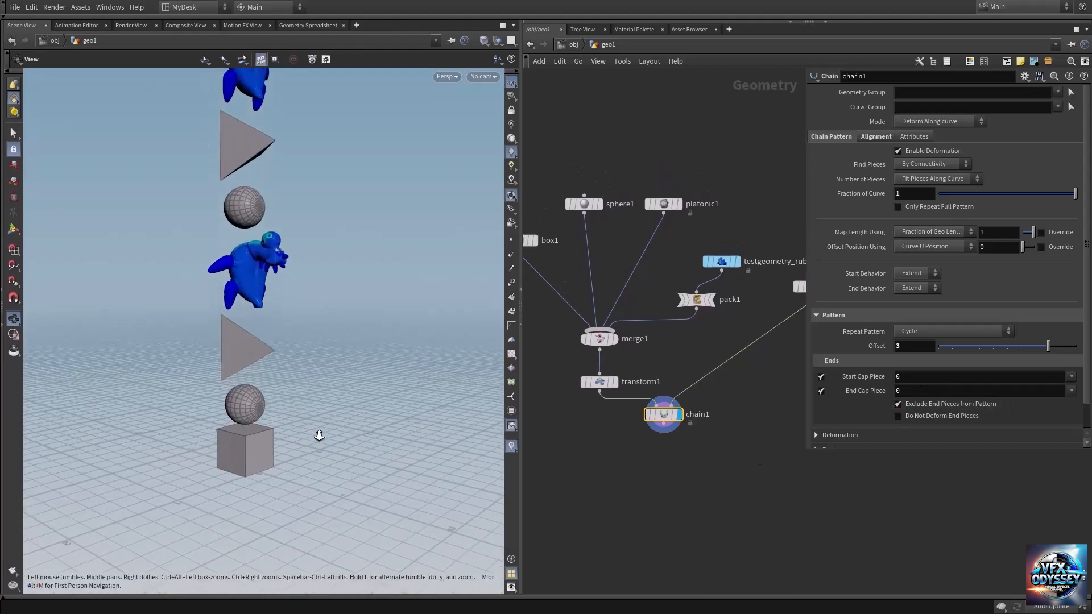
pyautogui.moveTo(244, 448)
pyautogui.mouseDown()
pyautogui.moveTo(265, 377)
pyautogui.moveTo(257, 390)
pyautogui.mouseUp()
pyautogui.moveTo(247, 402); pyautogui.dragTo(306, 405, button='right')
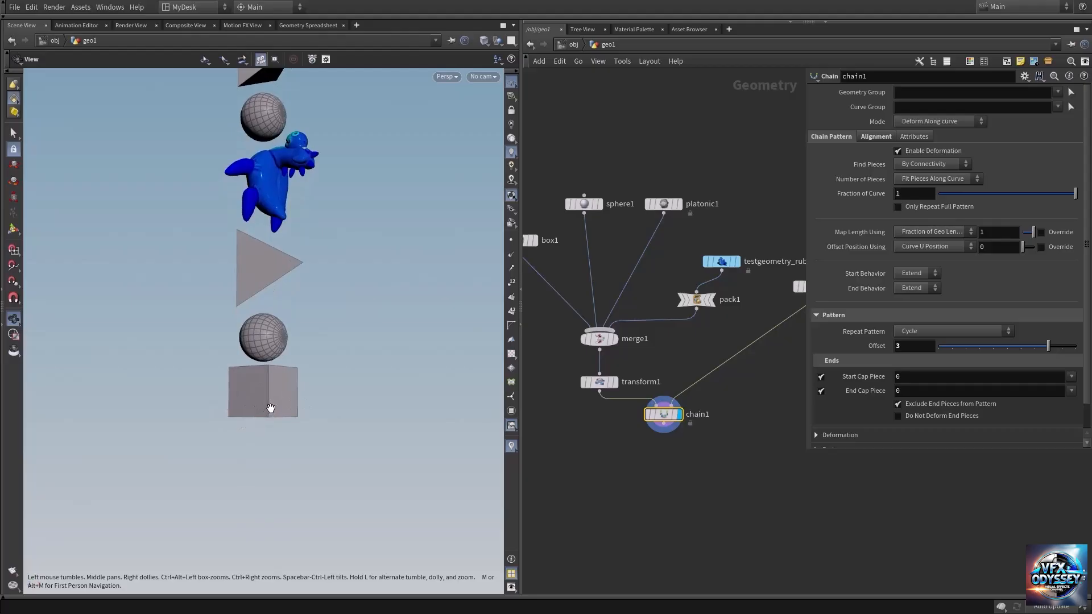
pyautogui.moveTo(332, 204); pyautogui.dragTo(326, 329, button='middle')
pyautogui.moveTo(327, 330); pyautogui.dragTo(264, 308, button='right')
pyautogui.moveTo(303, 130); pyautogui.dragTo(298, 343, button='middle')
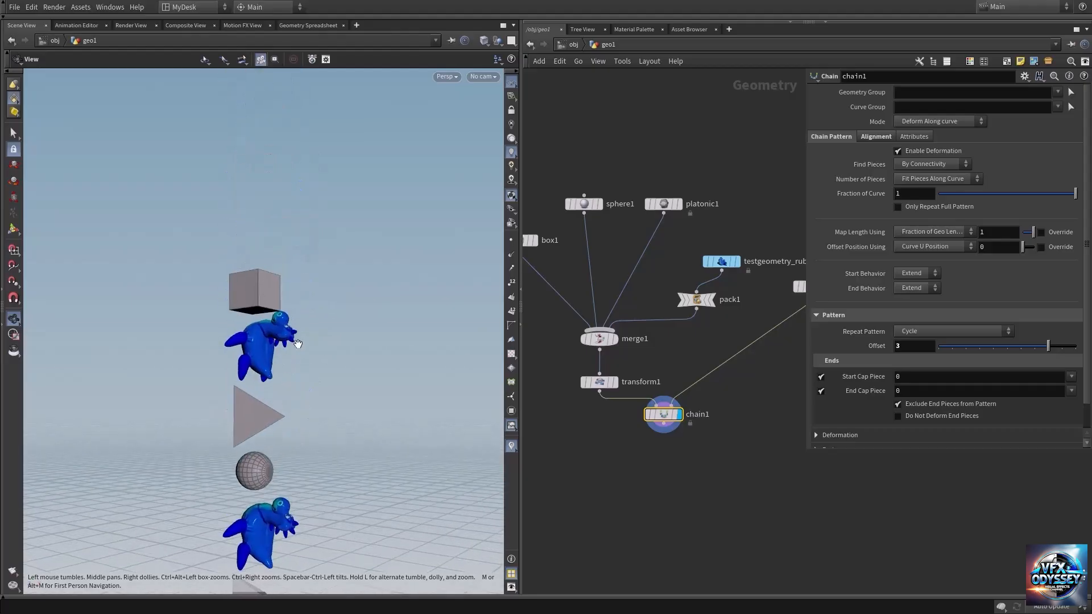
pyautogui.moveTo(265, 336); pyautogui.dragTo(279, 281)
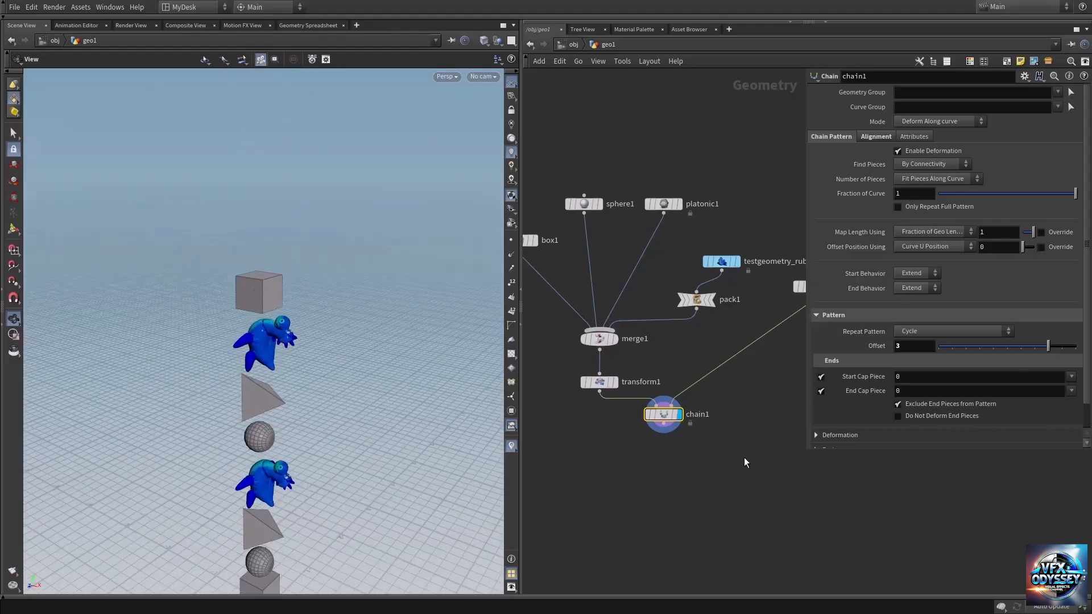
# Step: Check which pieces are offered as choices for the chain's Start Cap Piece
pyautogui.moveTo(744, 458); pyautogui.dragTo(732, 383, button='middle')
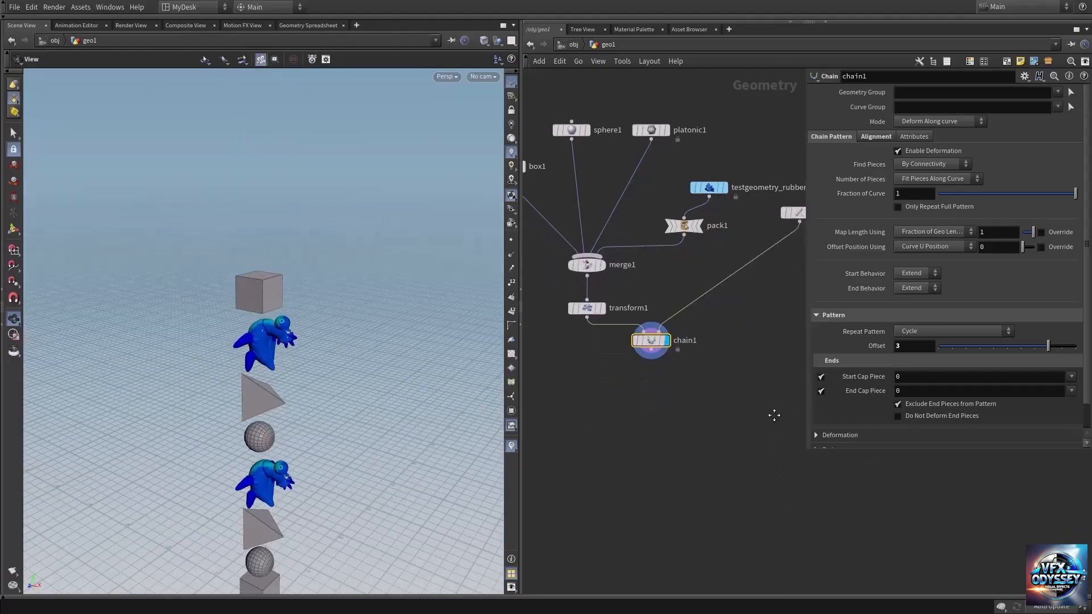
pyautogui.click(1071, 378)
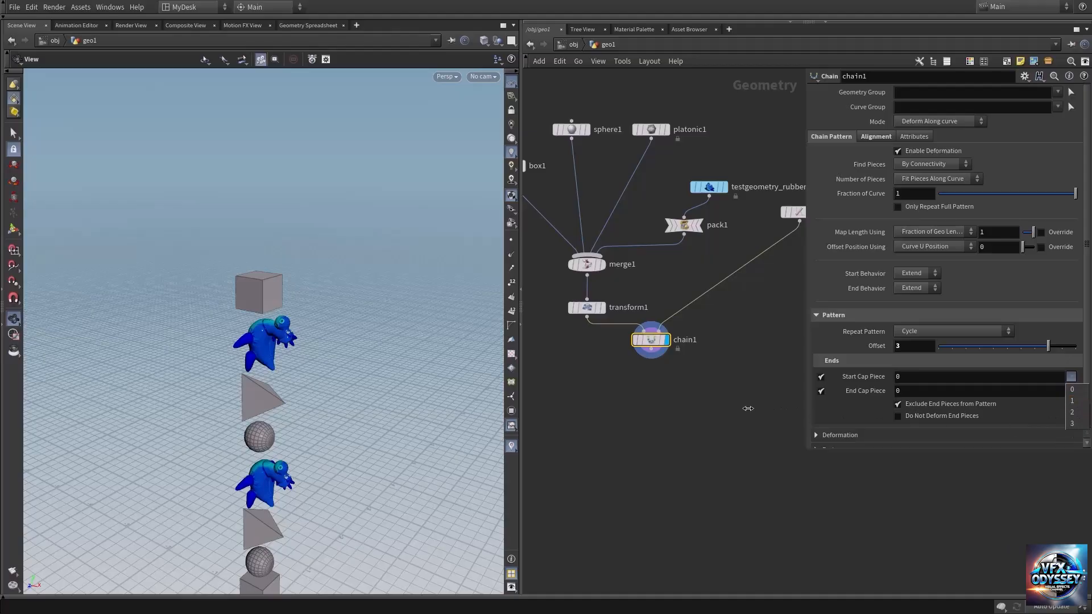
pyautogui.click(733, 417)
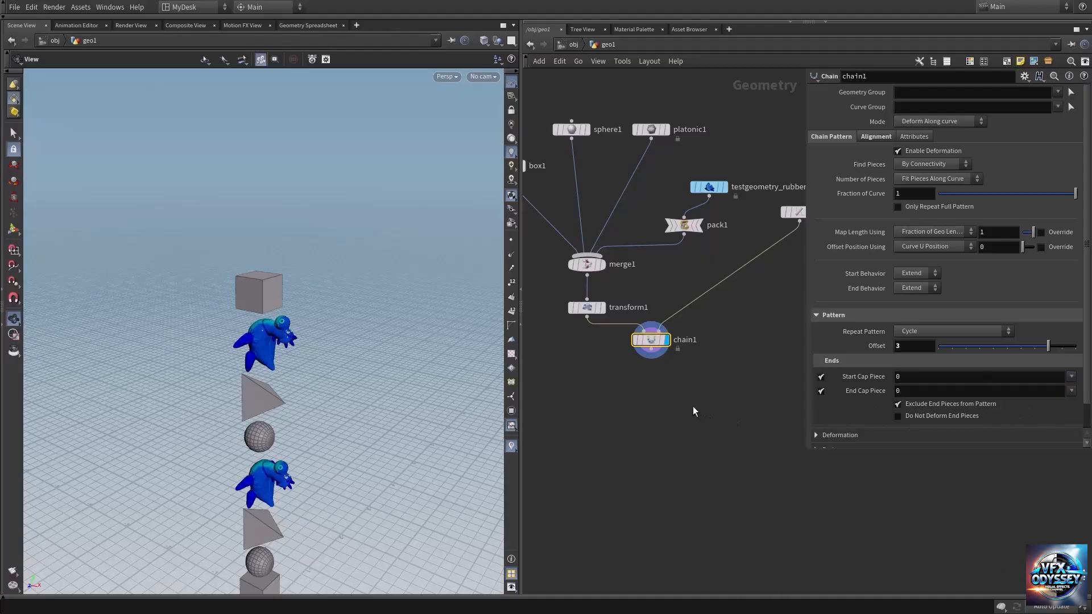
# Step: Display the output of the merge1 node in the viewport
pyautogui.moveTo(693, 412); pyautogui.dragTo(726, 476, button='middle')
pyautogui.moveTo(602, 259); pyautogui.dragTo(616, 348, button='middle')
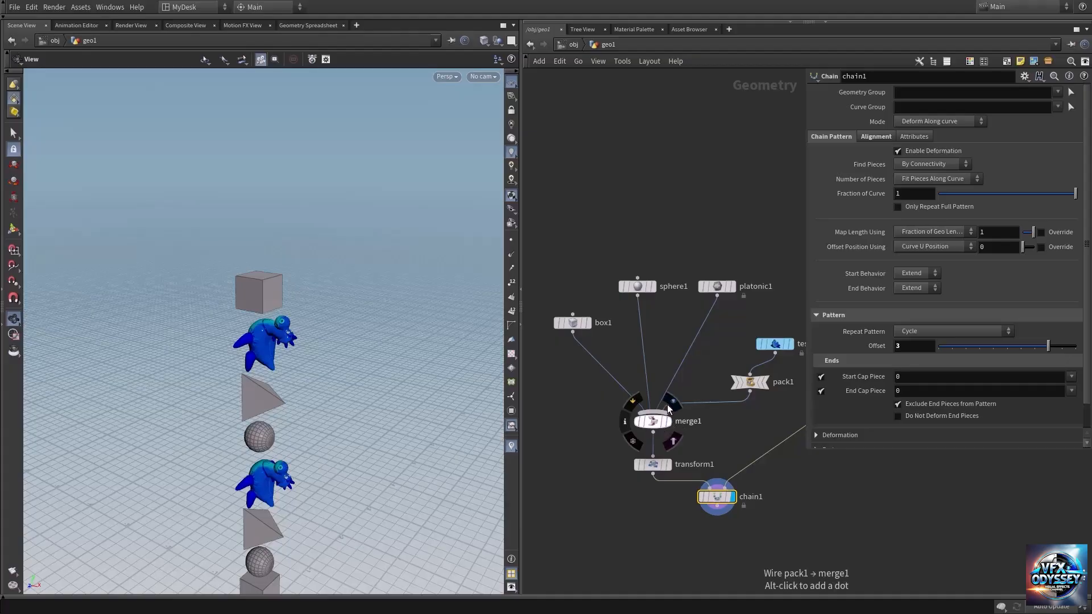
pyautogui.click(673, 401)
pyautogui.moveTo(555, 300); pyautogui.dragTo(567, 152, button='middle')
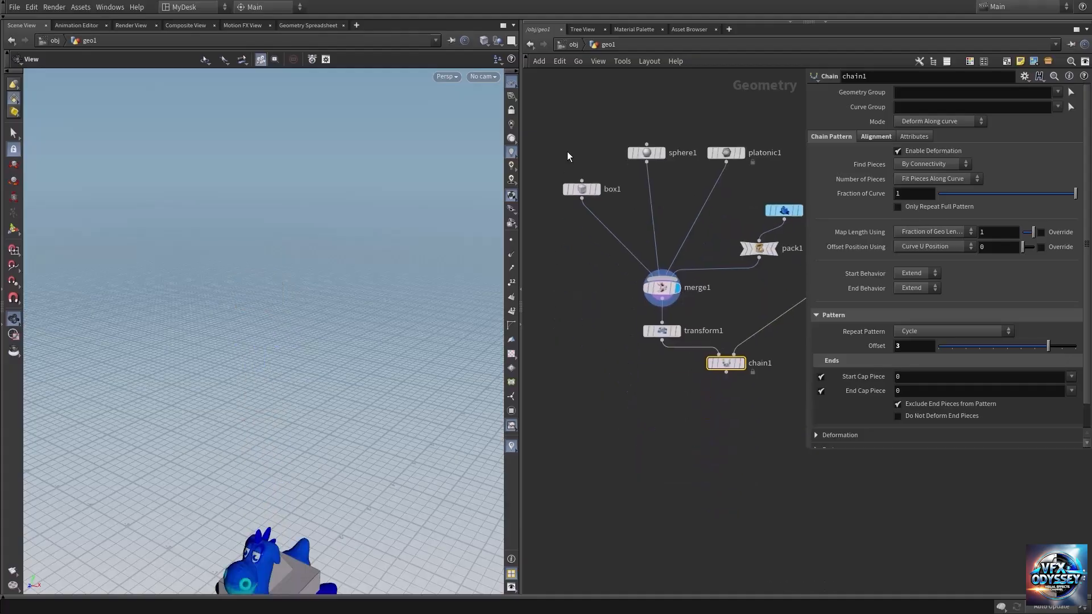
# Step: Add an Attribute Create node and insert it on the wire between box1 and merge1
pyautogui.moveTo(697, 213); pyautogui.dragTo(673, 204, button='middle')
pyautogui.press('Tab')
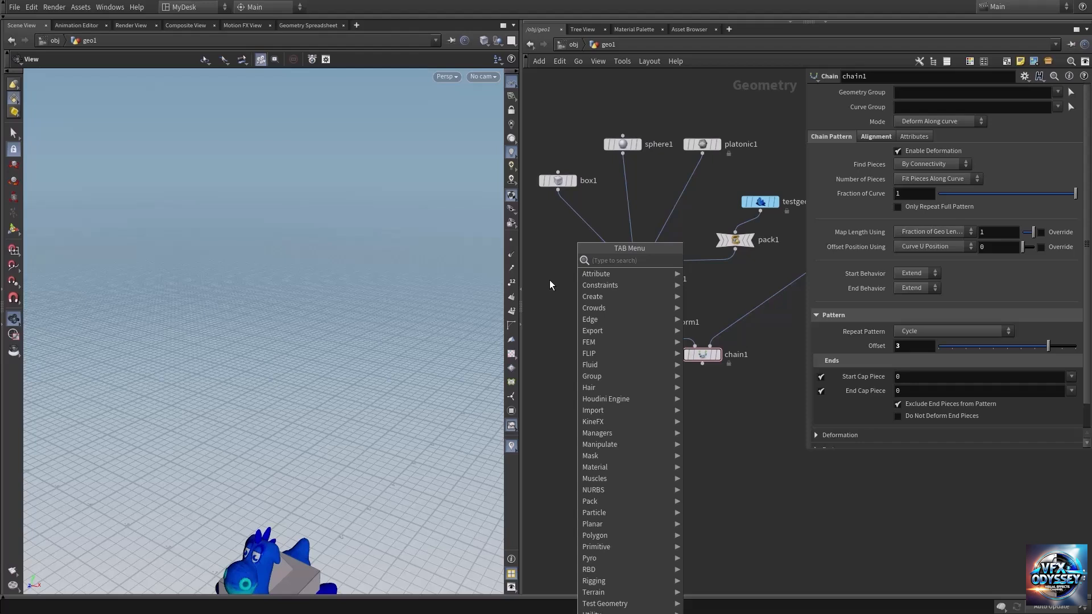
pyautogui.write('attcr')
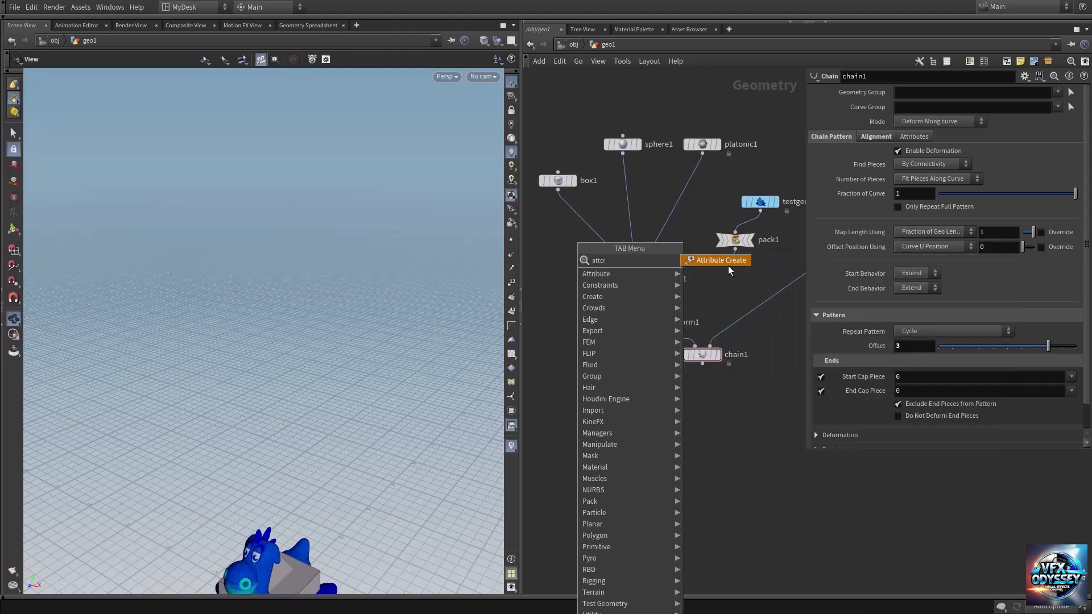
pyautogui.click(721, 306)
pyautogui.click(576, 300)
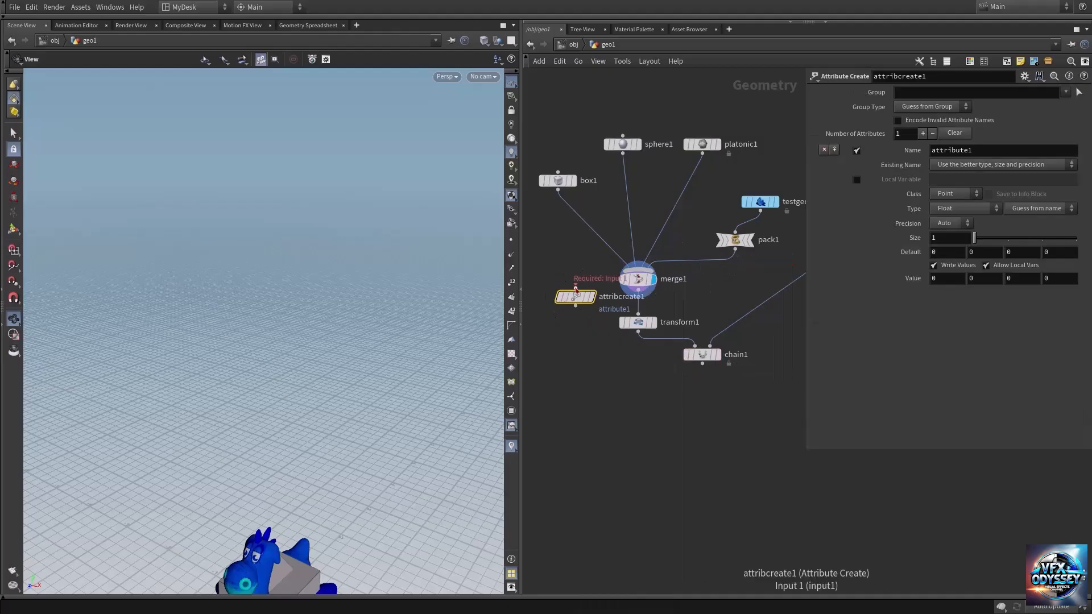
pyautogui.moveTo(576, 300); pyautogui.dragTo(579, 241)
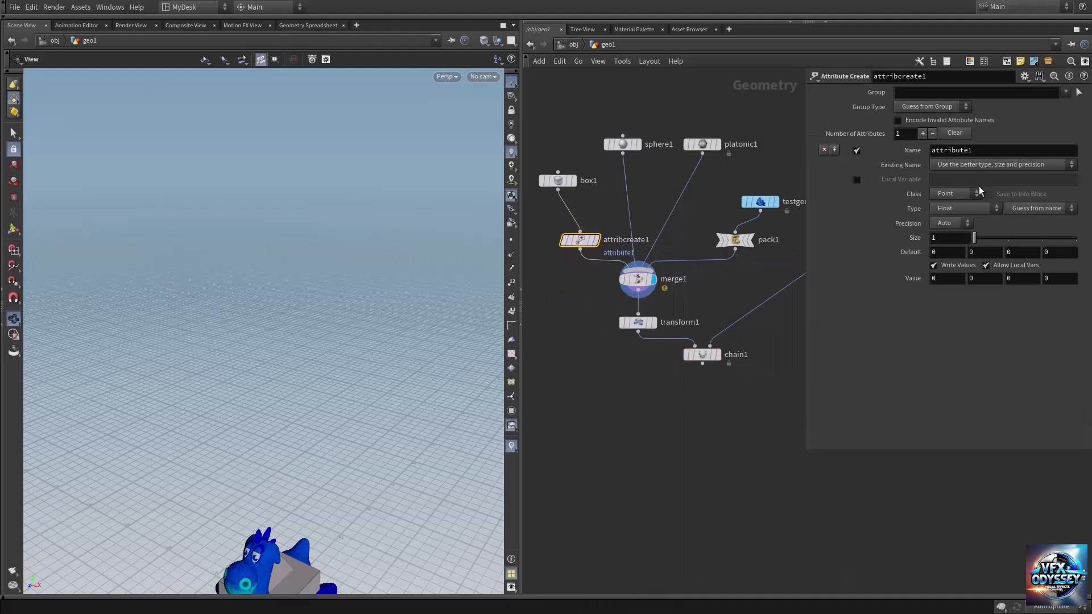
# Step: Define the box branch's attribute as "name", with class Primitive, type String and the string value "box"
pyautogui.click(989, 151)
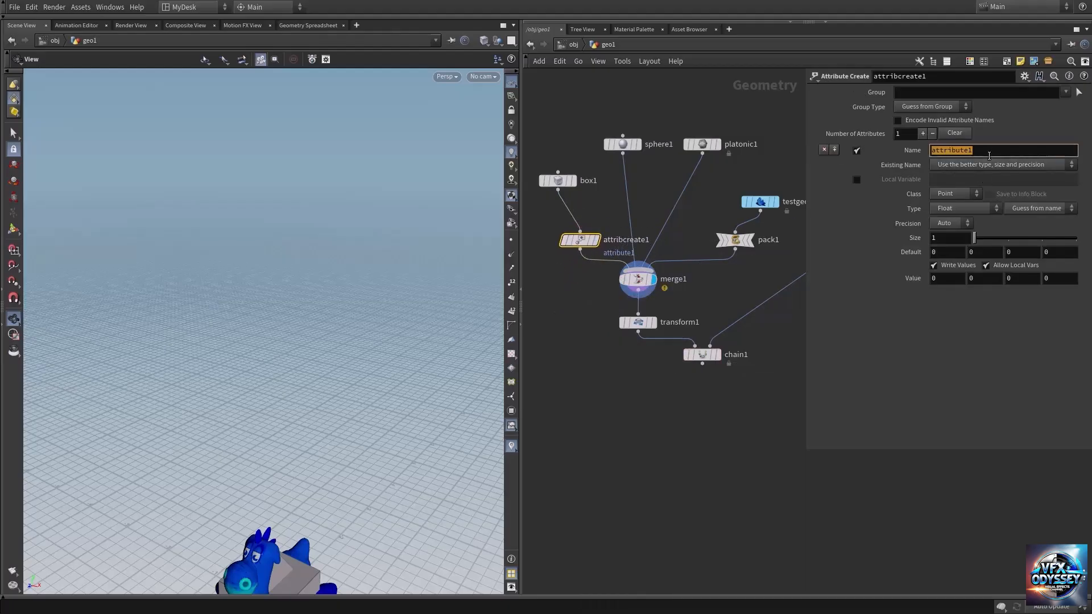
pyautogui.write('name')
pyautogui.press('Return')
pyautogui.click(961, 197)
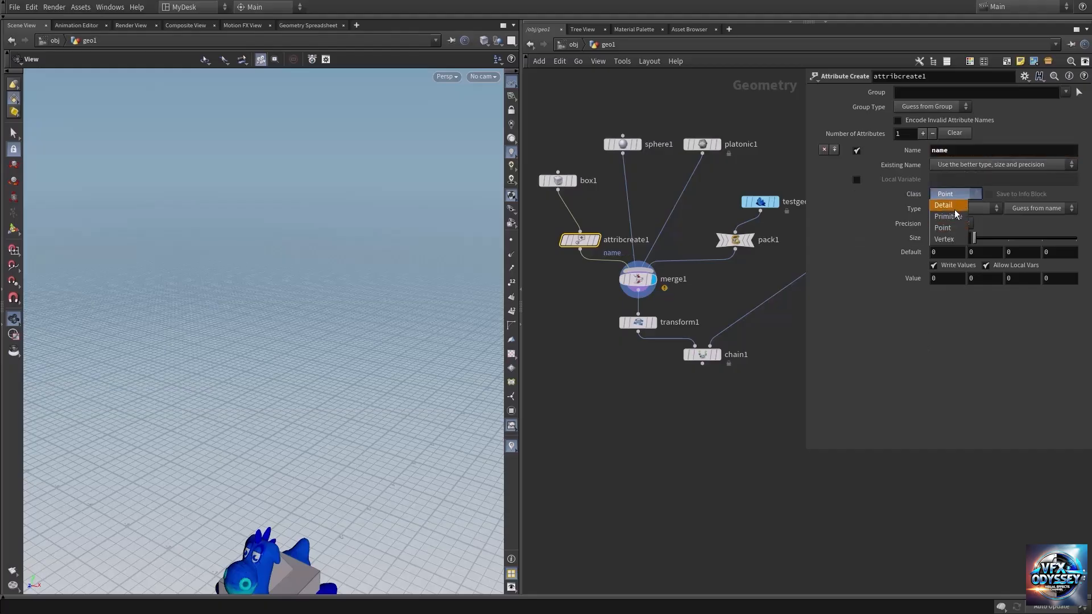
pyautogui.click(965, 208)
pyautogui.click(965, 210)
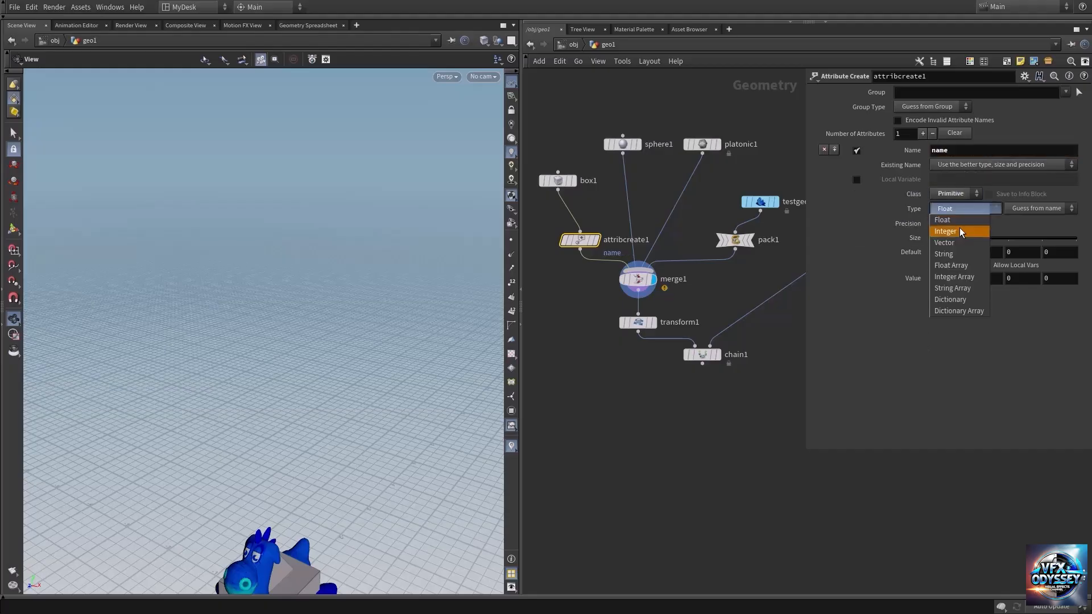
pyautogui.click(967, 253)
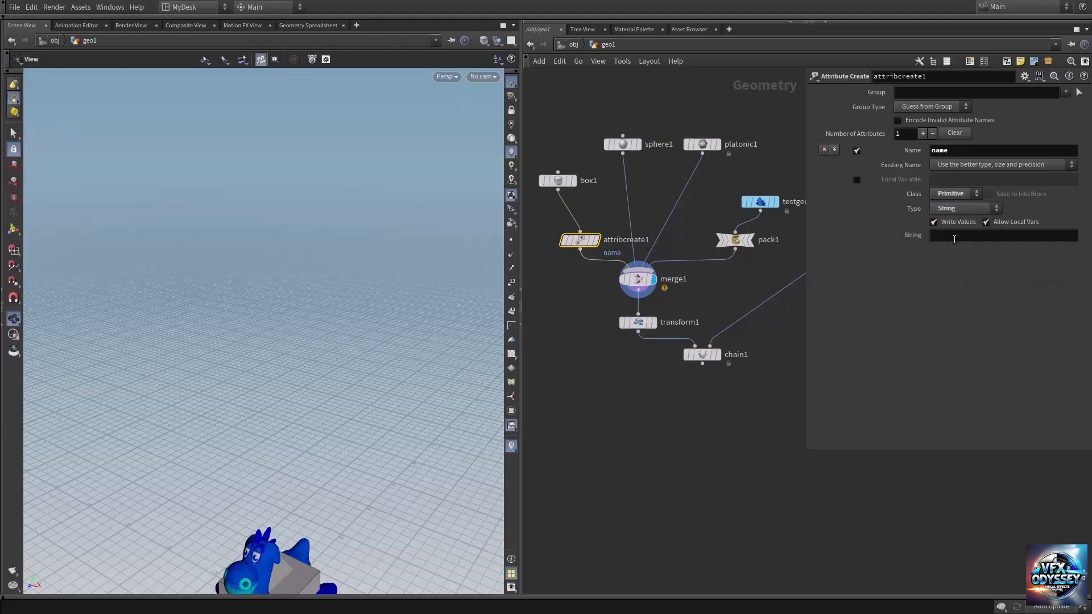
pyautogui.click(961, 235)
# Step: Duplicate the Attribute Create node onto the wire between sphere1 and merge1 and set its string to "sphere"
pyautogui.keyDown('alt'); pyautogui.moveTo(581, 242); pyautogui.dragTo(624, 207); pyautogui.keyUp('alt')
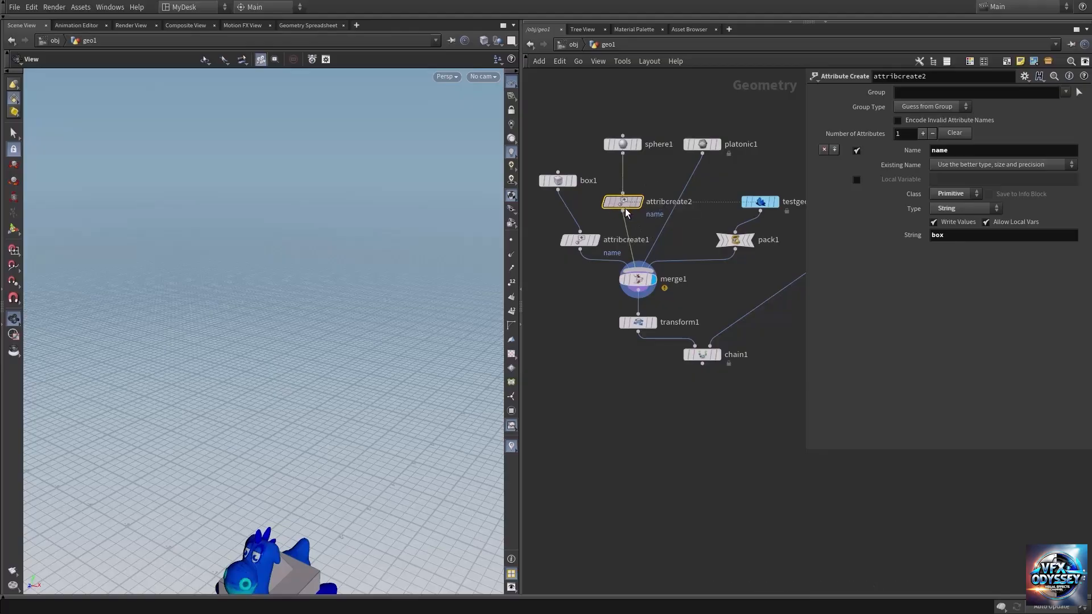
pyautogui.doubleClick(1010, 238)
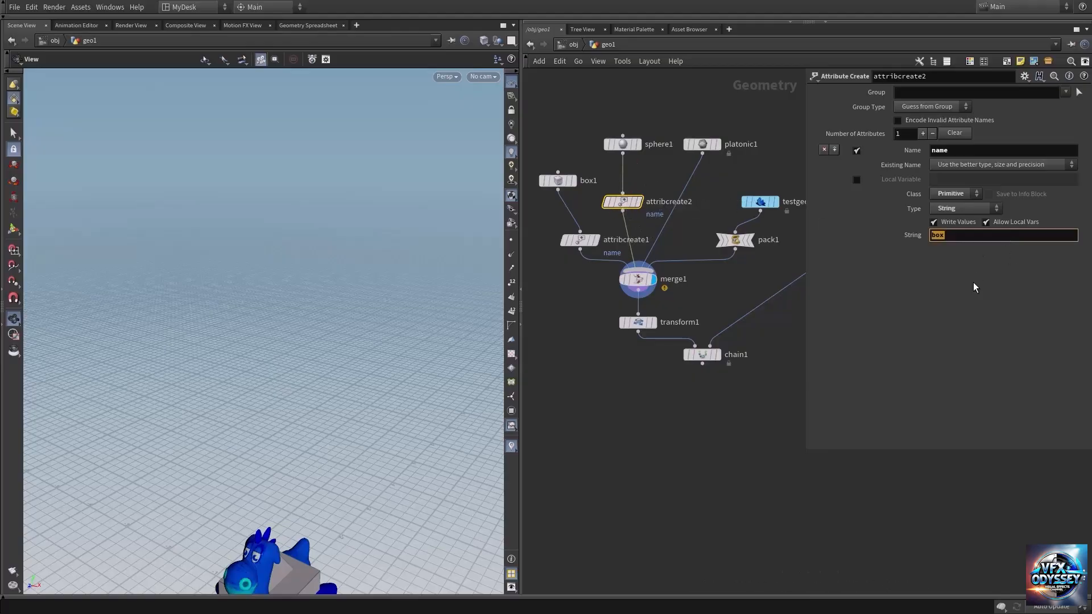
pyautogui.write('sphere')
# Step: Copy the Attribute Create node onto the wire between platonic1 and merge1, with its string set to "platonic"
pyautogui.keyDown('alt'); pyautogui.moveTo(623, 203); pyautogui.dragTo(684, 194); pyautogui.keyUp('alt')
pyautogui.doubleClick(992, 238)
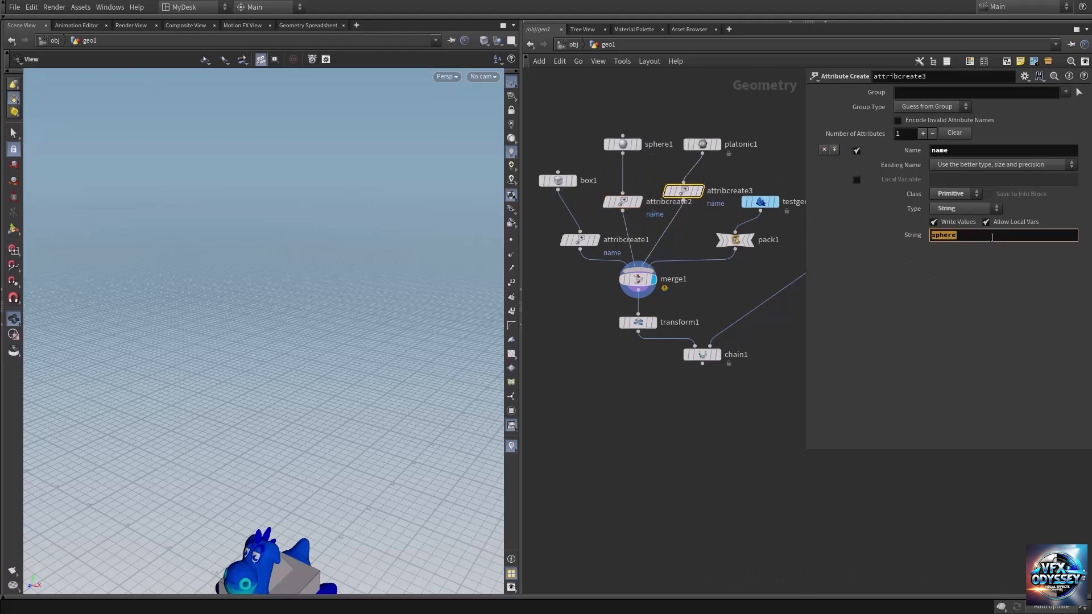
pyautogui.write('platonic')
# Step: Place another copy of the Attribute Create node between pack1 and merge1, with the string value "rubbertoy"
pyautogui.keyDown('alt'); pyautogui.moveTo(683, 190); pyautogui.dragTo(710, 259); pyautogui.keyUp('alt')
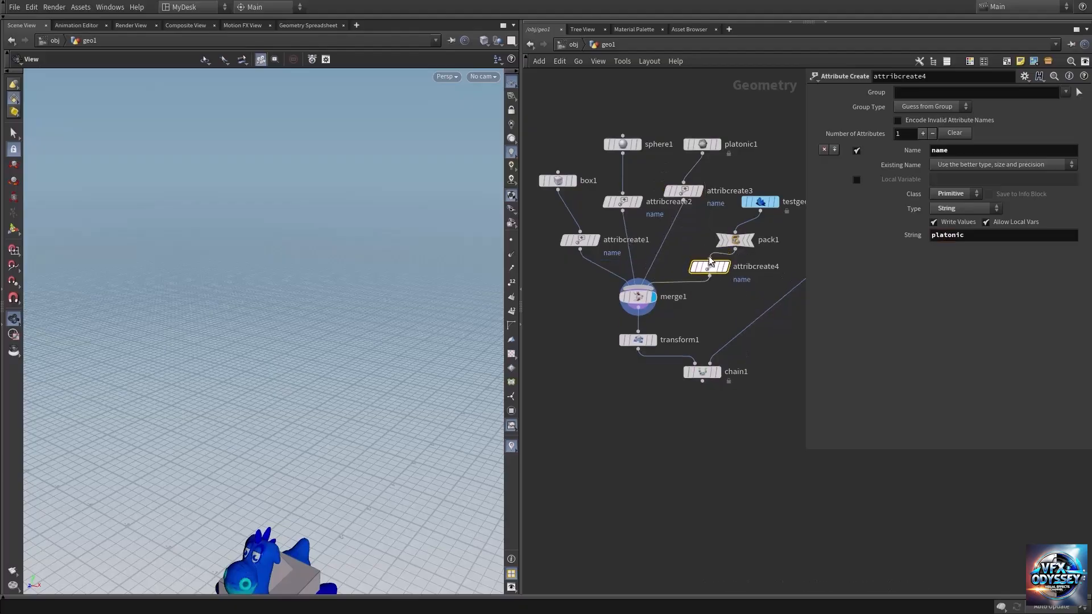
pyautogui.doubleClick(1006, 238)
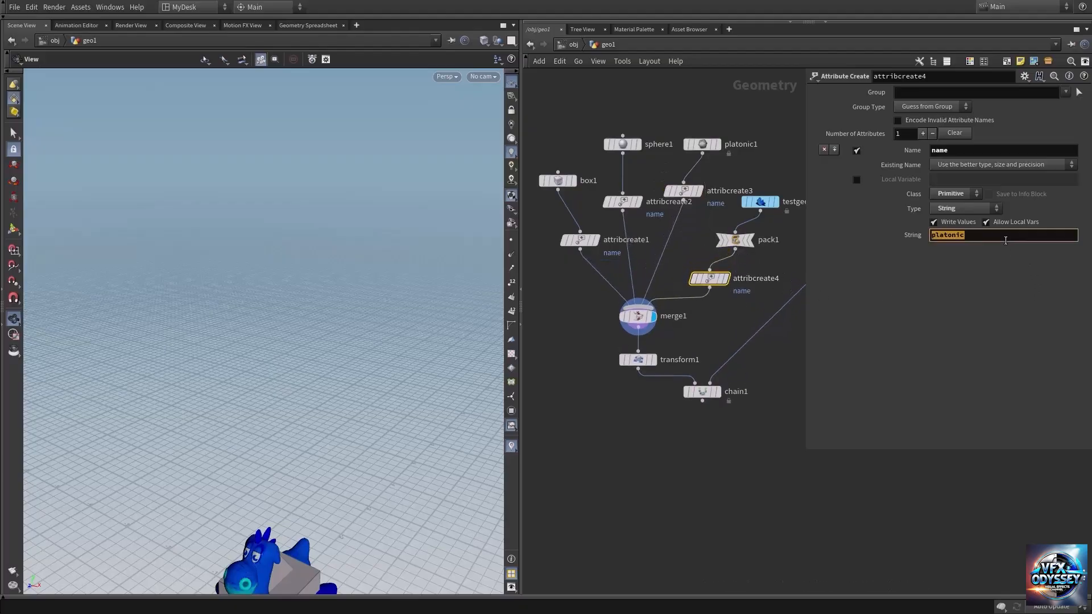
pyautogui.write('rubbertoy')
# Step: Display the chain1 node's output again and bring up its parameters
pyautogui.moveTo(720, 371); pyautogui.dragTo(702, 332, button='middle')
pyautogui.click(702, 332)
pyautogui.click(683, 355)
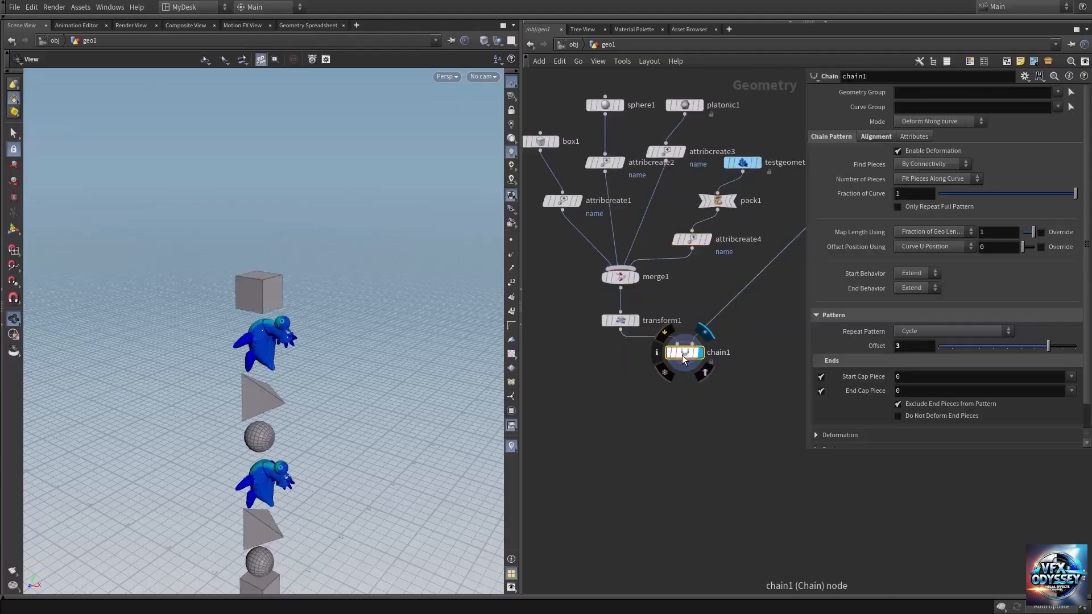
# Step: Set the Chain node's Find Pieces to By Piece Attribute, using the "name" attribute
pyautogui.scroll(-3, 699, 398)
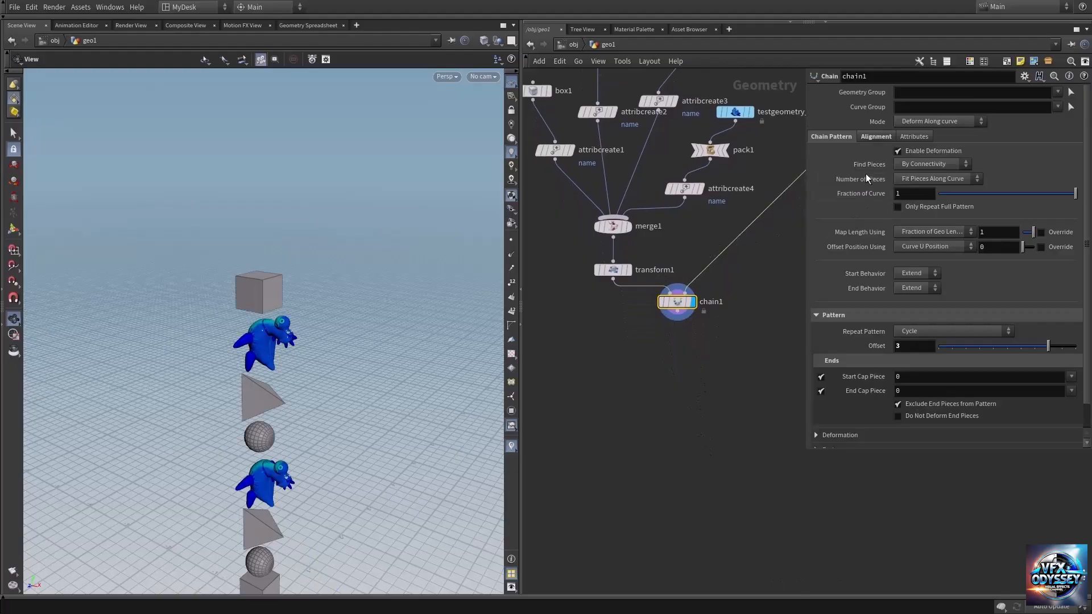
pyautogui.click(922, 164)
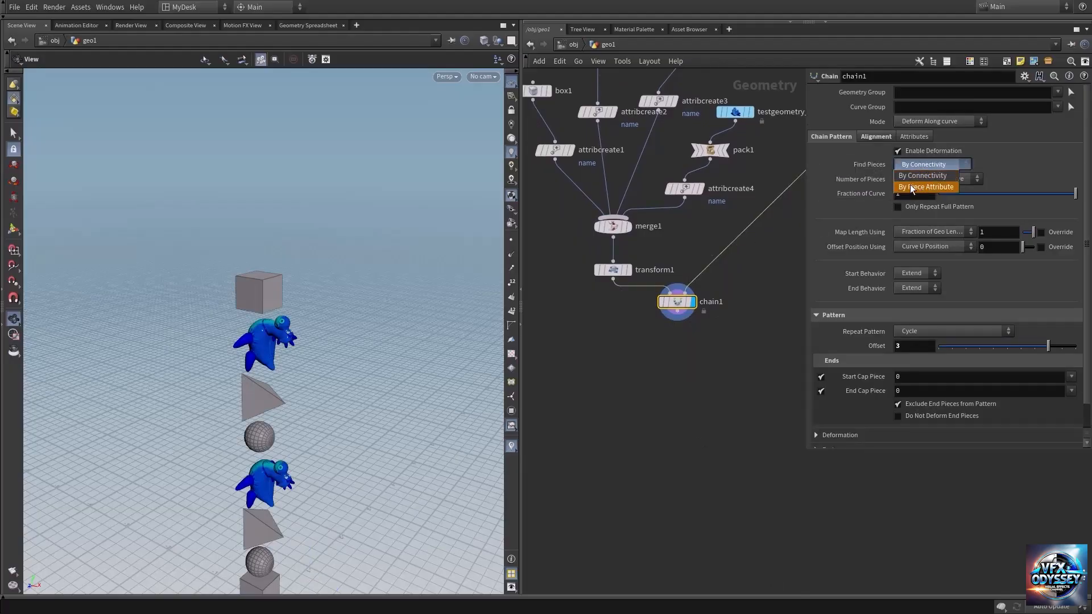
pyautogui.click(922, 186)
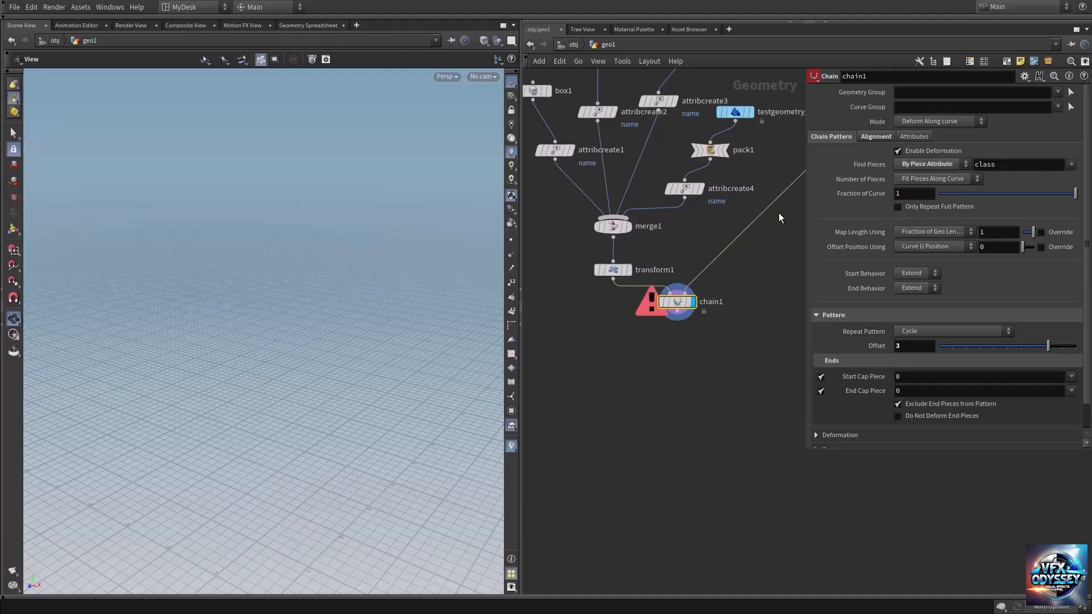
pyautogui.middleClick(615, 271)
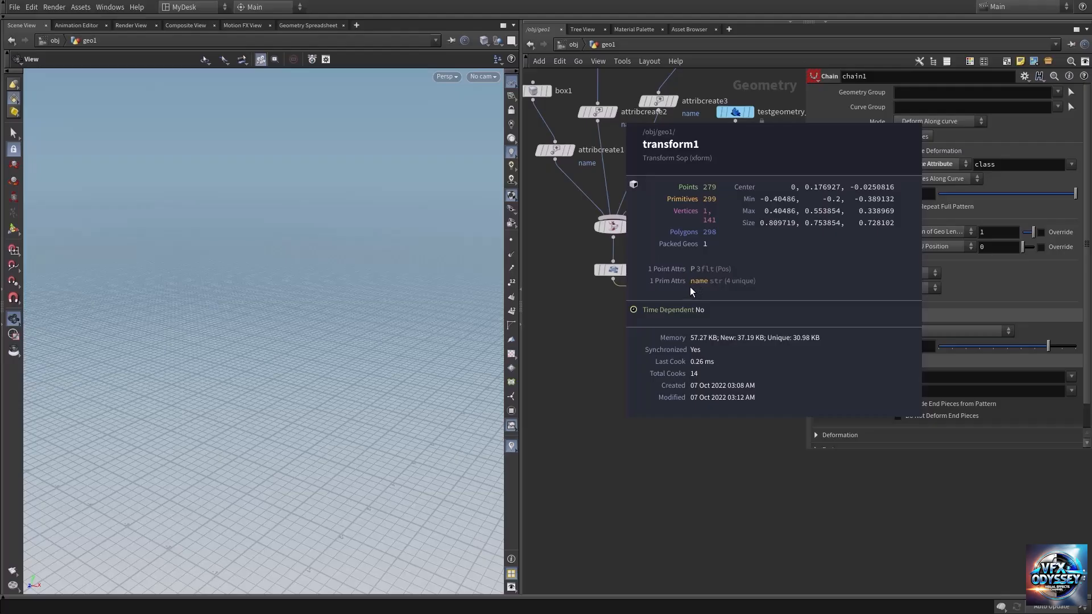
pyautogui.click(1072, 165)
pyautogui.click(1075, 177)
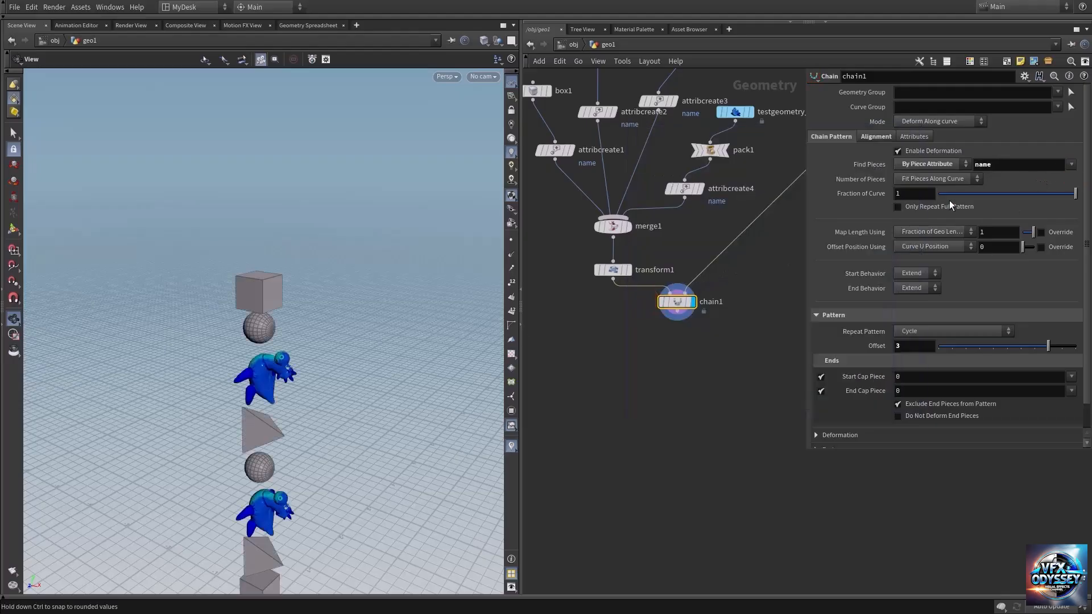
# Step: Set the Chain node's Start Cap Piece to box and its End Cap Piece to platonic
pyautogui.moveTo(263, 472); pyautogui.dragTo(275, 253, button='middle')
pyautogui.moveTo(280, 336); pyautogui.dragTo(300, 312)
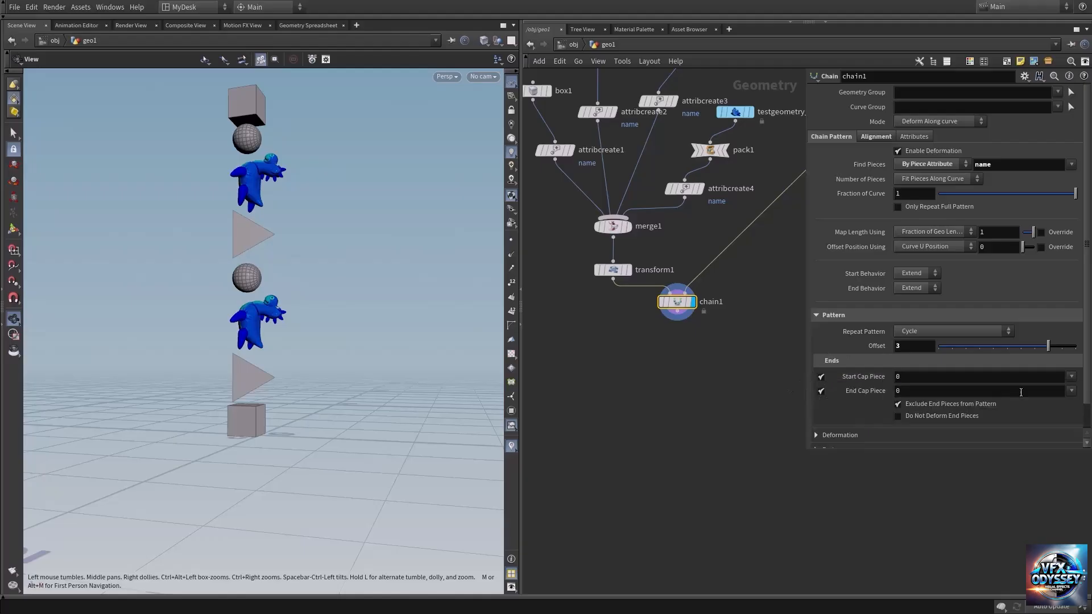
pyautogui.click(1072, 378)
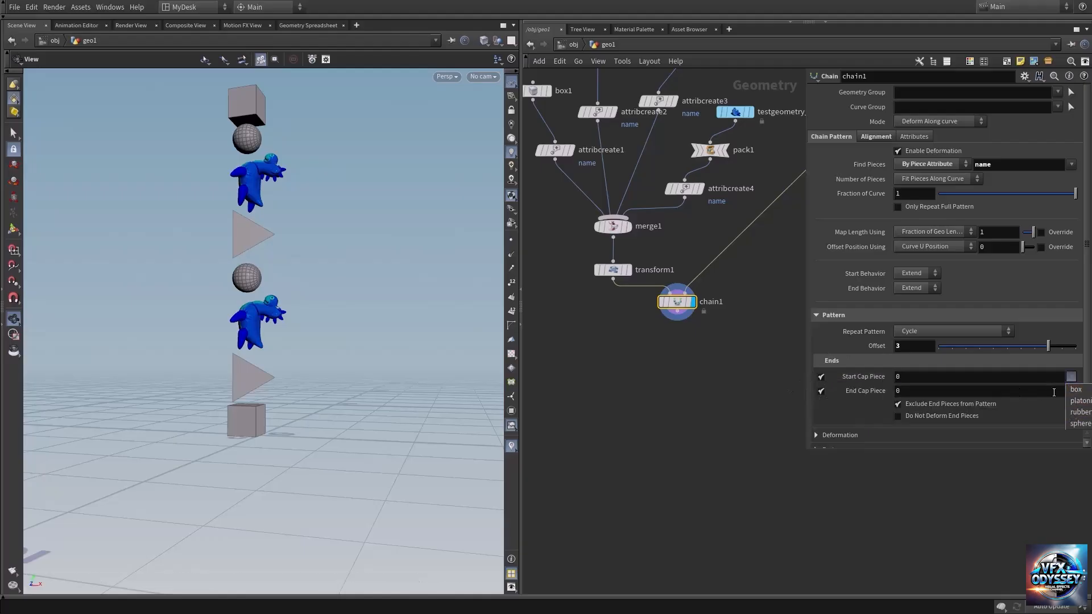
pyautogui.click(704, 369)
pyautogui.moveTo(704, 360); pyautogui.dragTo(714, 429, button='middle')
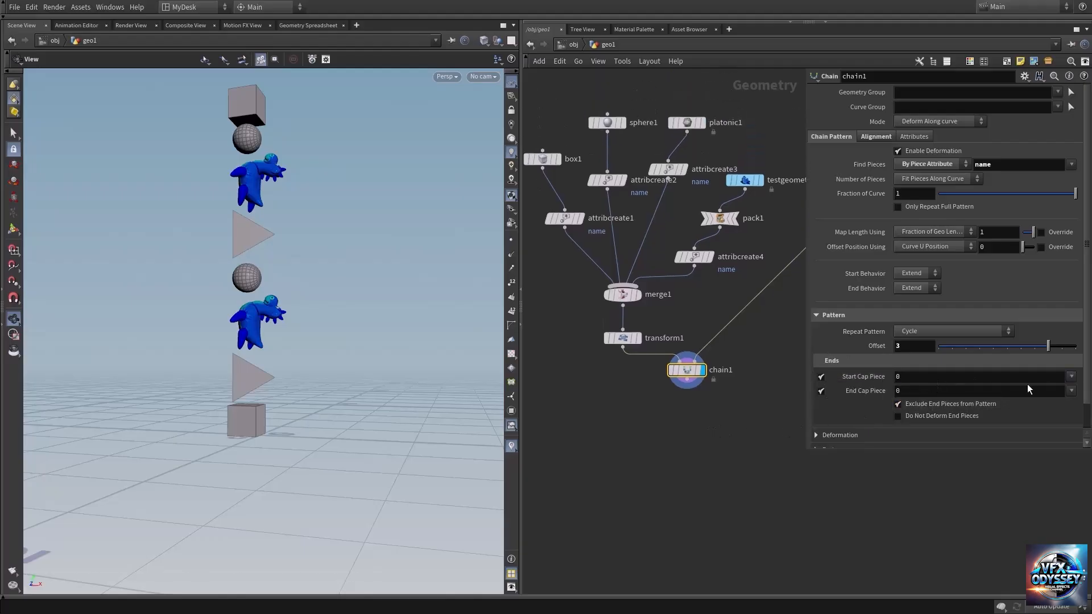
pyautogui.click(1071, 377)
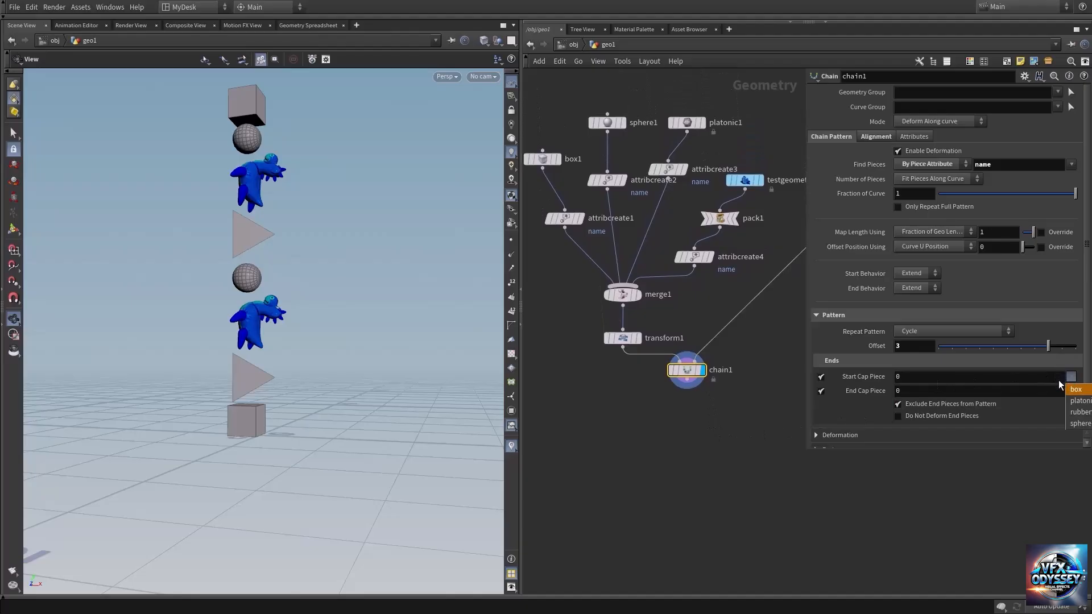
pyautogui.click(1073, 389)
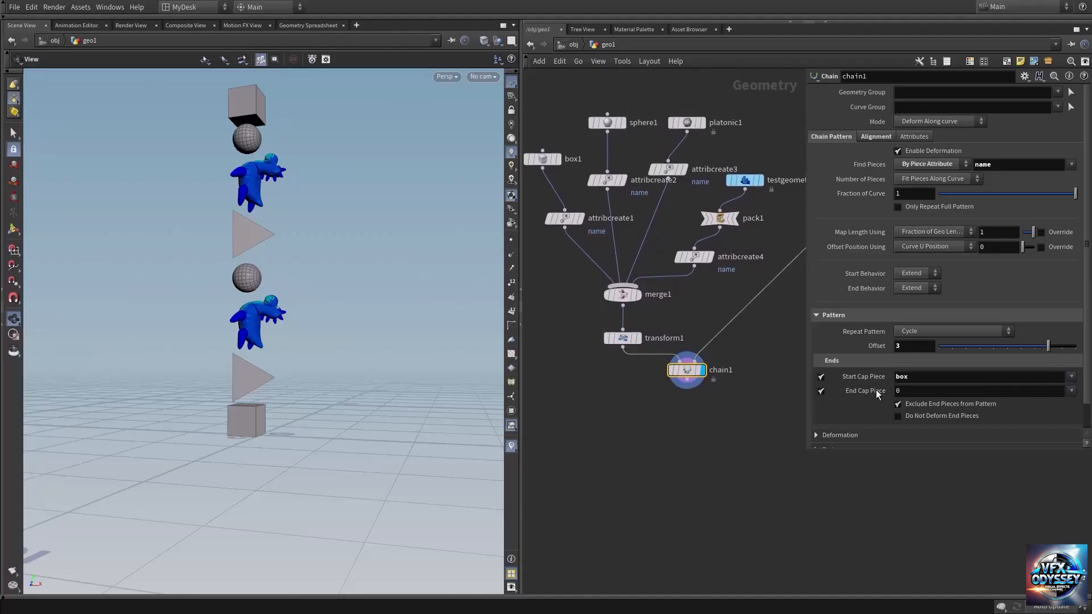
pyautogui.click(1071, 391)
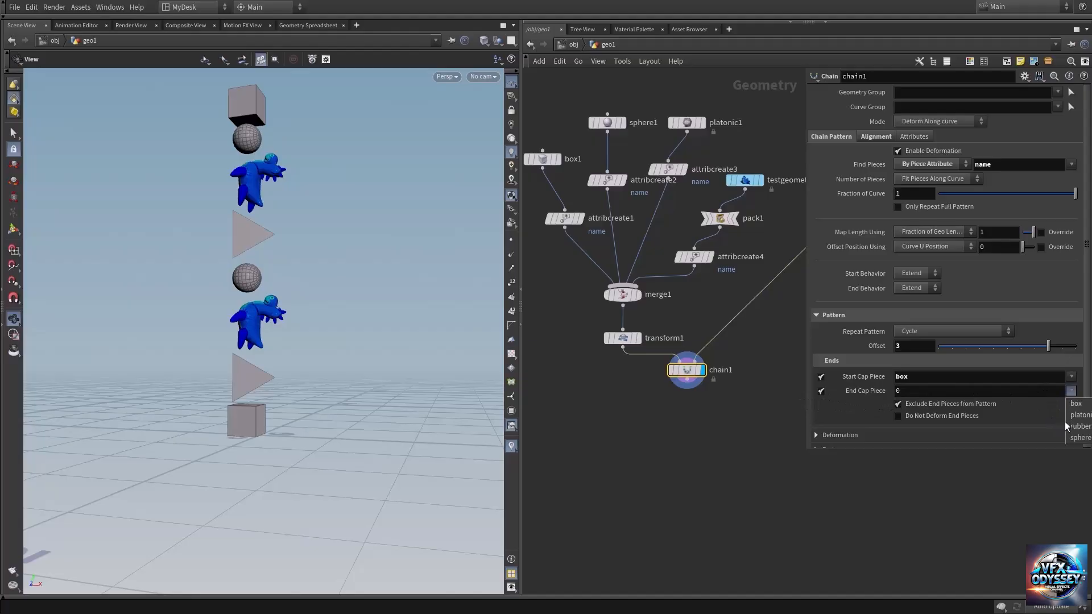
pyautogui.click(1077, 415)
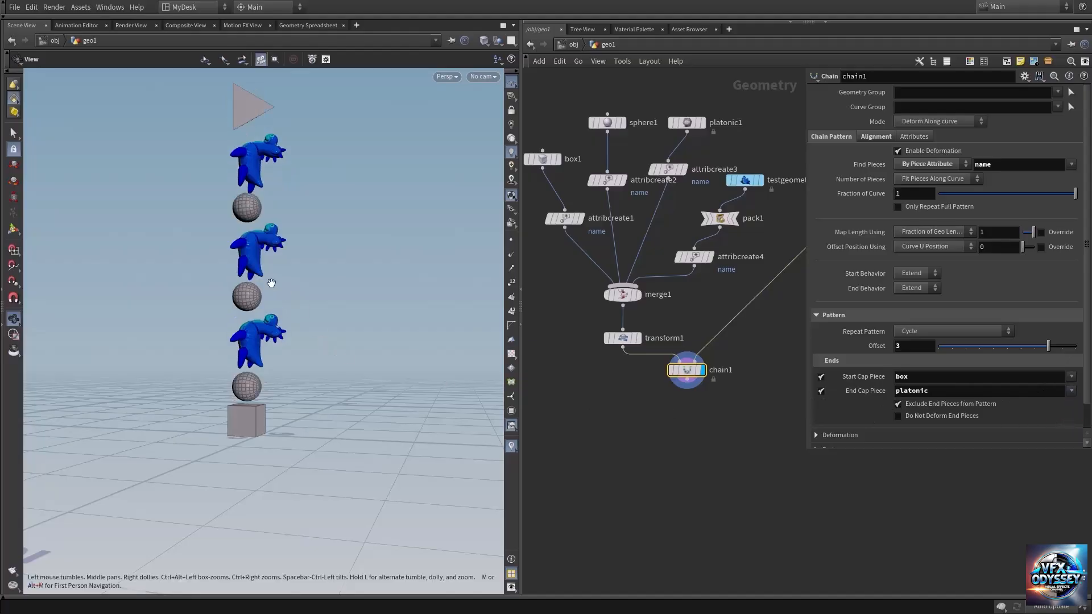
# Step: Examine the whole chain in the viewport, comparing both cap pieces with the pieces repeated between them
pyautogui.moveTo(272, 283); pyautogui.dragTo(329, 349, button='right')
pyautogui.moveTo(278, 435); pyautogui.dragTo(288, 367, button='middle')
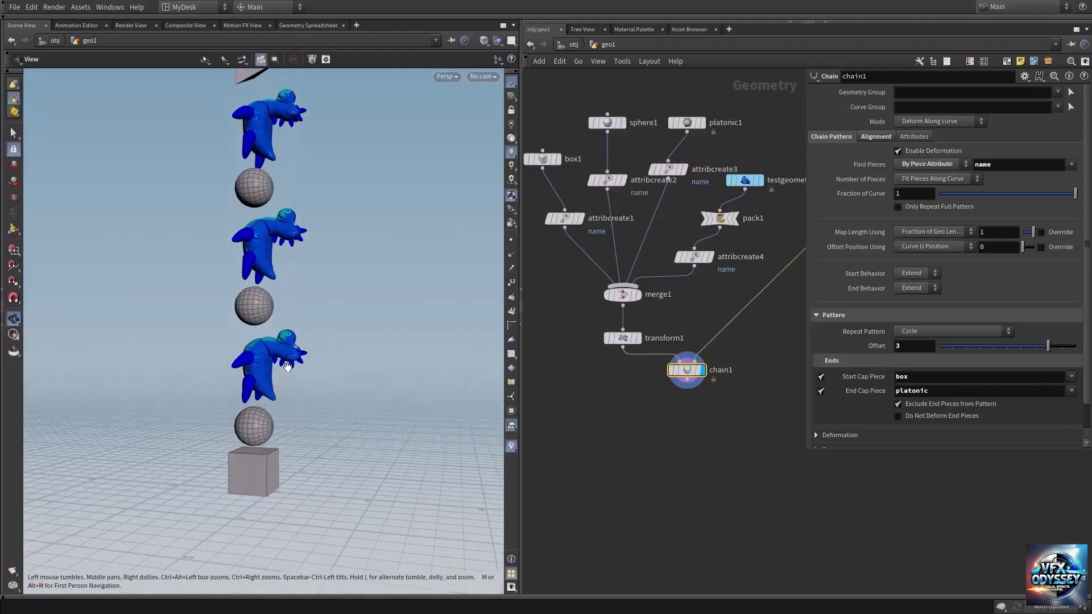
pyautogui.moveTo(273, 240); pyautogui.dragTo(283, 439, button='middle')
pyautogui.moveTo(267, 272); pyautogui.dragTo(219, 287)
pyautogui.moveTo(277, 421); pyautogui.dragTo(270, 235, button='middle')
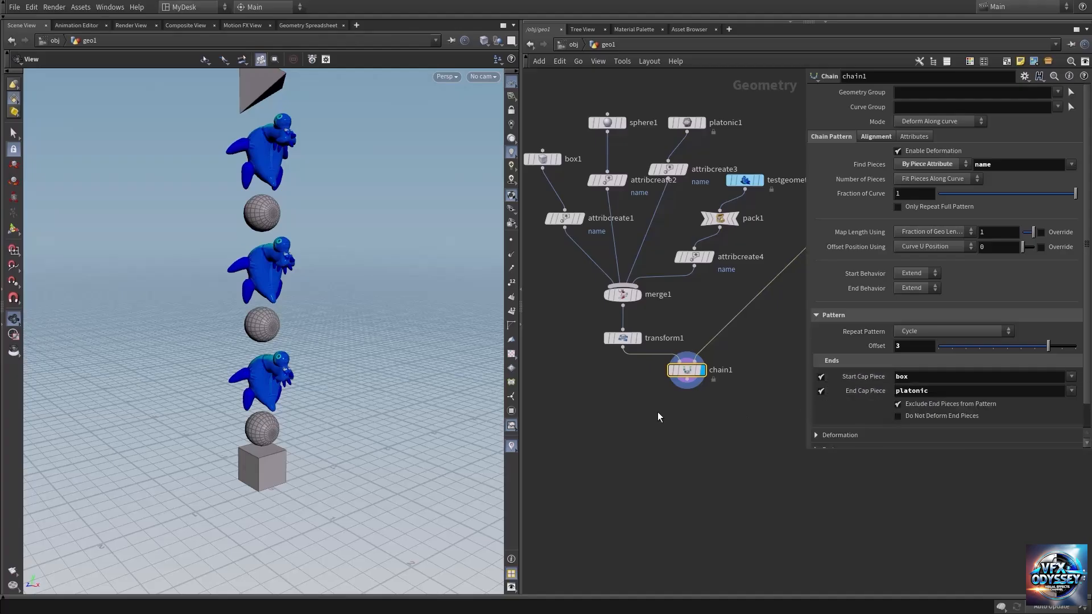
pyautogui.moveTo(268, 317); pyautogui.dragTo(266, 364, button='middle')
pyautogui.moveTo(282, 349); pyautogui.dragTo(264, 344, button='right')
pyautogui.moveTo(264, 344); pyautogui.dragTo(281, 317)
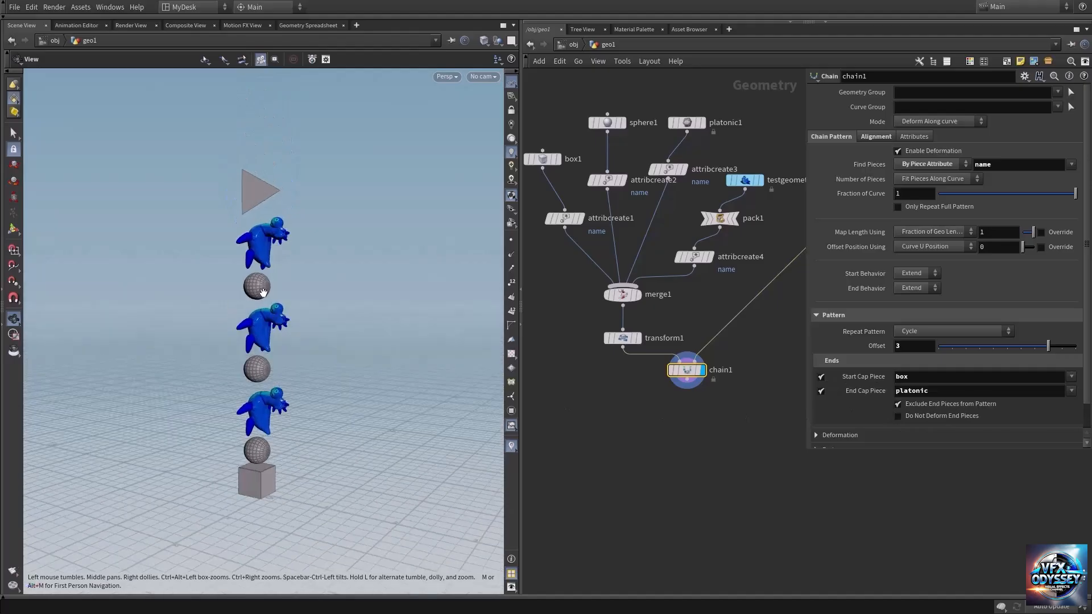
# Step: Turn off Exclude End Pieces from Pattern on the Chain node
pyautogui.moveTo(727, 443); pyautogui.dragTo(701, 433, button='middle')
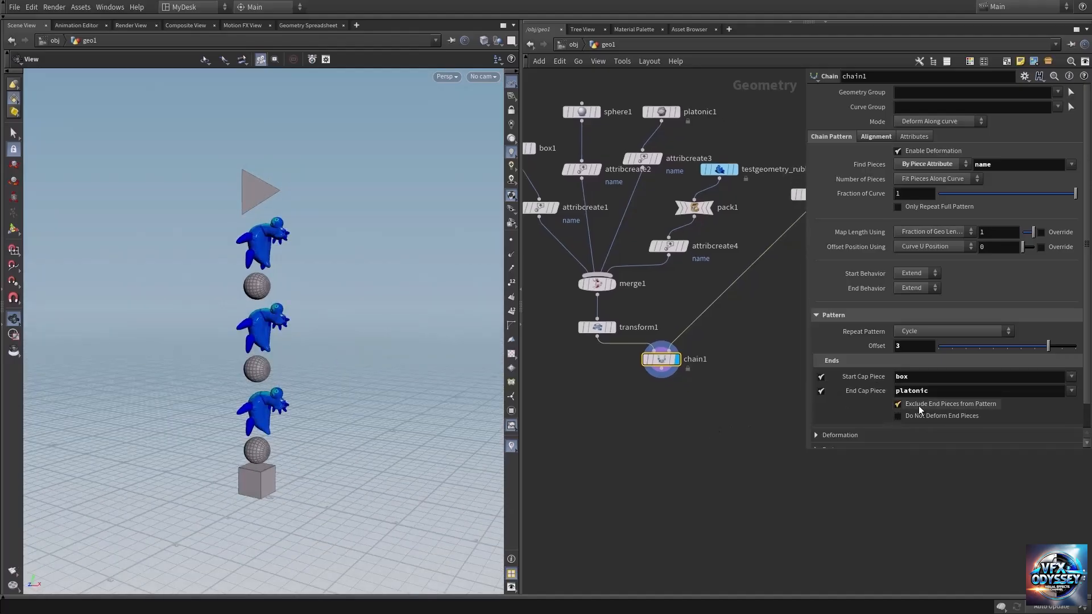
pyautogui.click(897, 405)
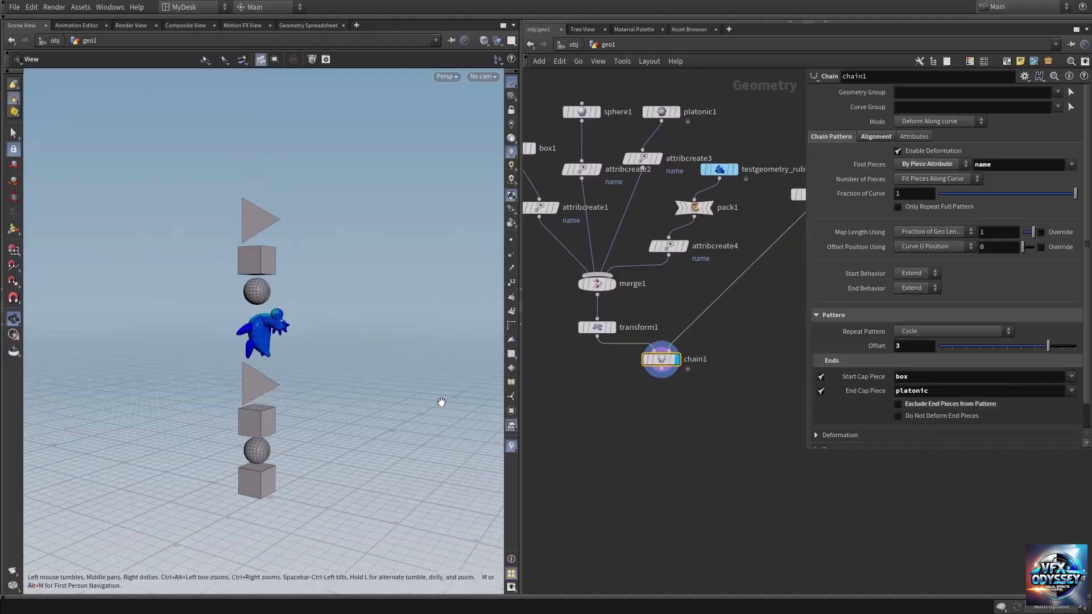
# Step: Lengthen the line feeding the Chain node to about 8.78 and check the repeated pieces and end caps along it
pyautogui.moveTo(249, 398); pyautogui.dragTo(267, 375)
pyautogui.moveTo(267, 375); pyautogui.dragTo(259, 372, button='right')
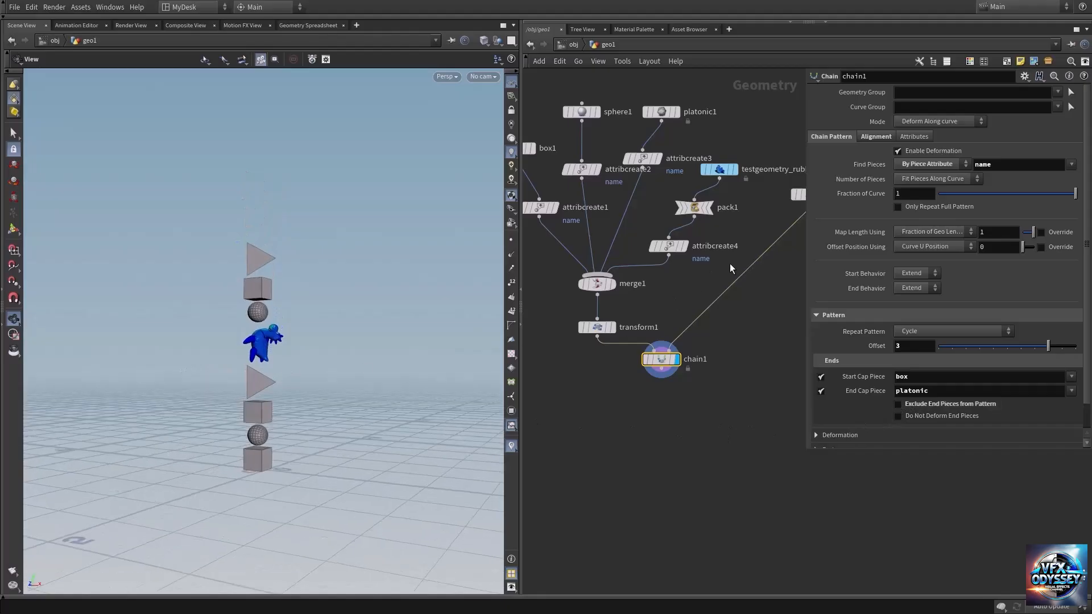
pyautogui.moveTo(743, 359); pyautogui.dragTo(627, 433, button='middle')
pyautogui.click(694, 268)
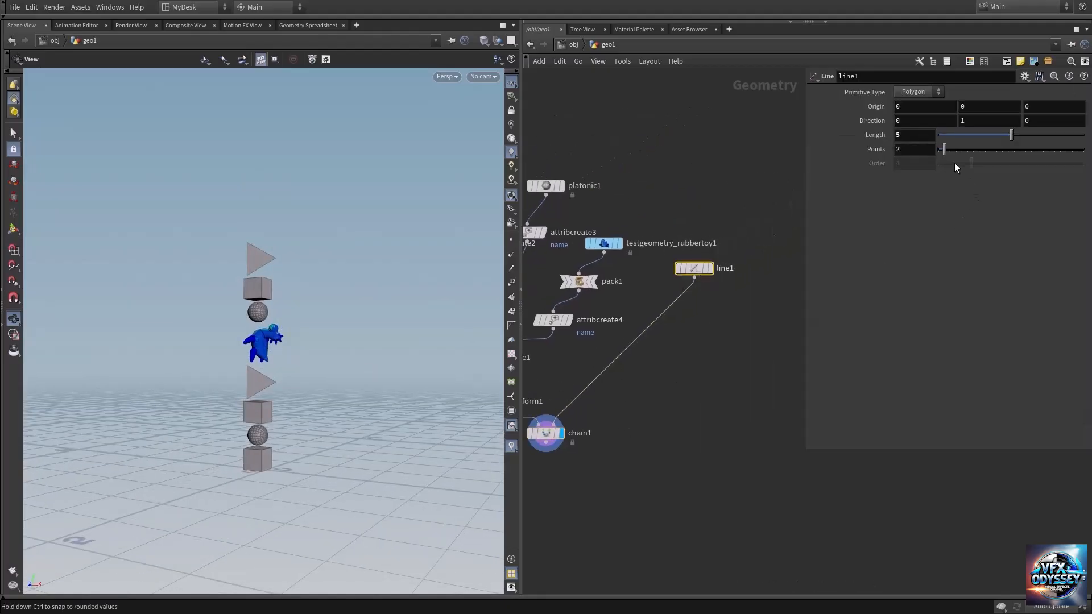
pyautogui.moveTo(1011, 136); pyautogui.dragTo(1067, 137)
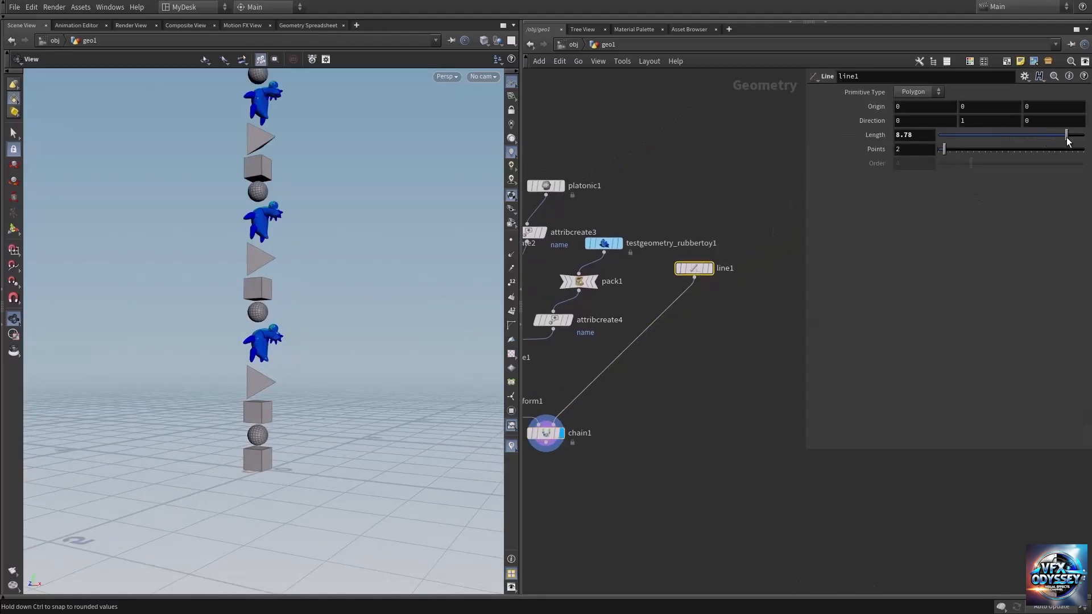
pyautogui.moveTo(231, 257); pyautogui.dragTo(259, 298)
pyautogui.moveTo(278, 441); pyautogui.dragTo(273, 389, button='middle')
pyautogui.moveTo(274, 389); pyautogui.dragTo(425, 389, button='right')
pyautogui.moveTo(267, 414); pyautogui.dragTo(253, 296)
pyautogui.moveTo(295, 183); pyautogui.dragTo(333, 319)
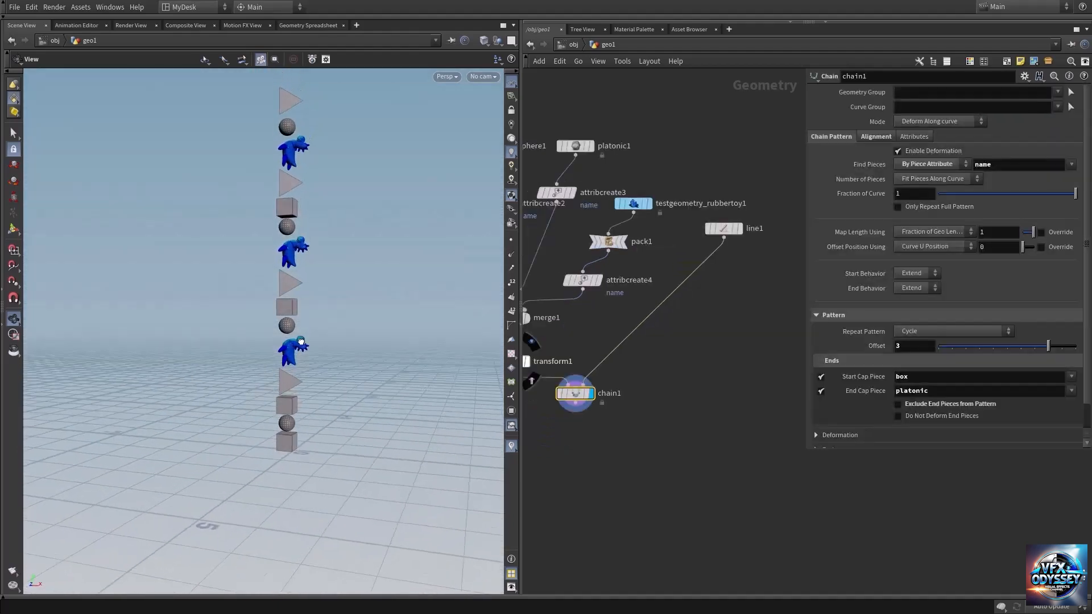
pyautogui.moveTo(287, 364)
pyautogui.mouseDown()
pyautogui.moveTo(304, 356)
pyautogui.moveTo(301, 347)
pyautogui.moveTo(283, 358)
pyautogui.moveTo(291, 348)
pyautogui.mouseUp()
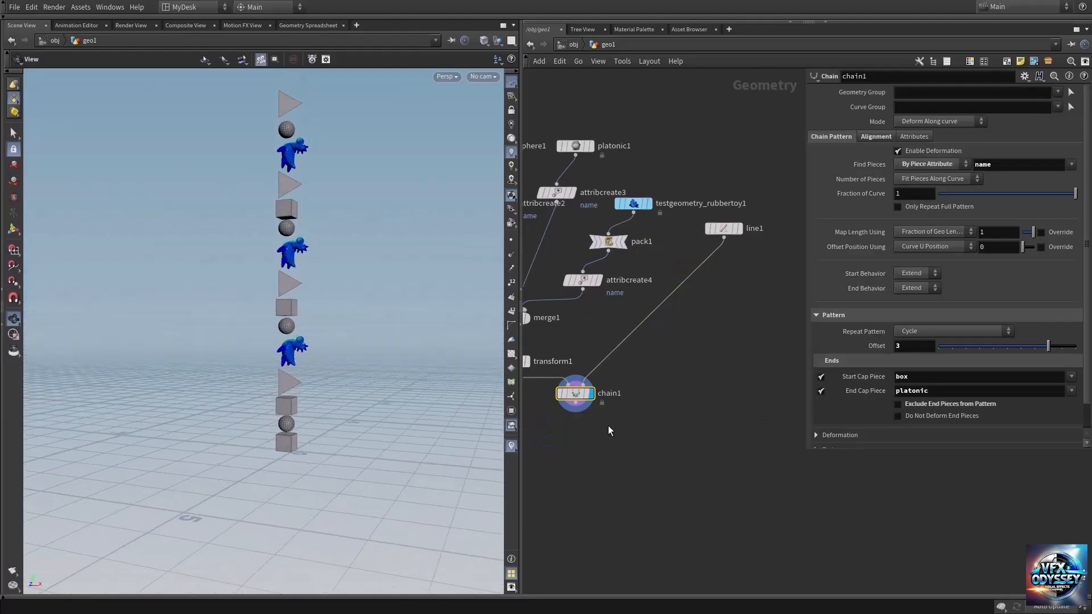
# Step: Add a Grid node in the empty network area beside the line node and display it
pyautogui.moveTo(748, 371); pyautogui.dragTo(640, 335, button='middle')
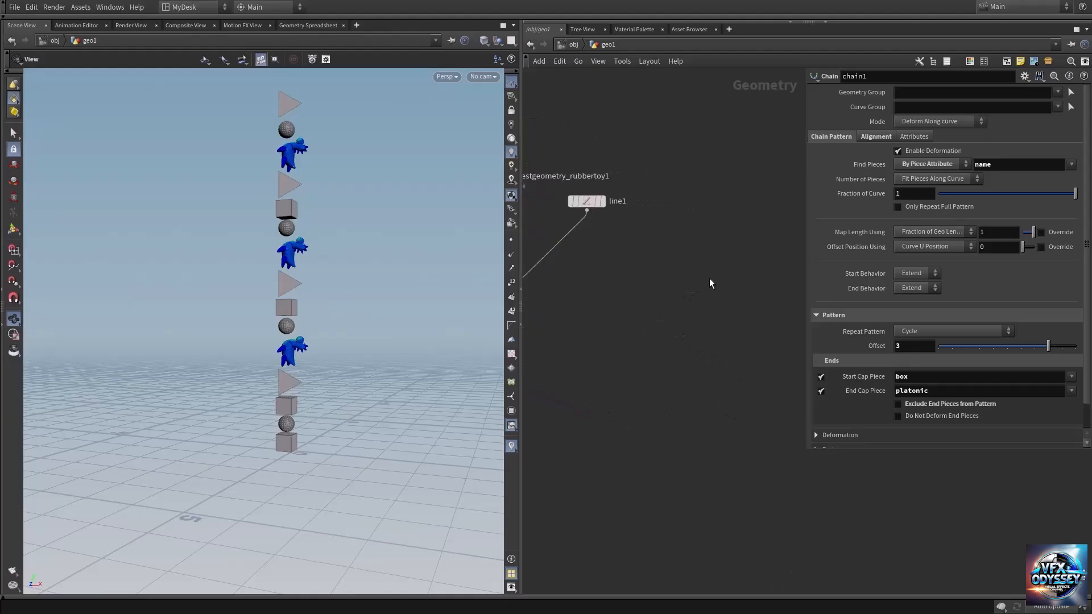
pyautogui.press('Tab')
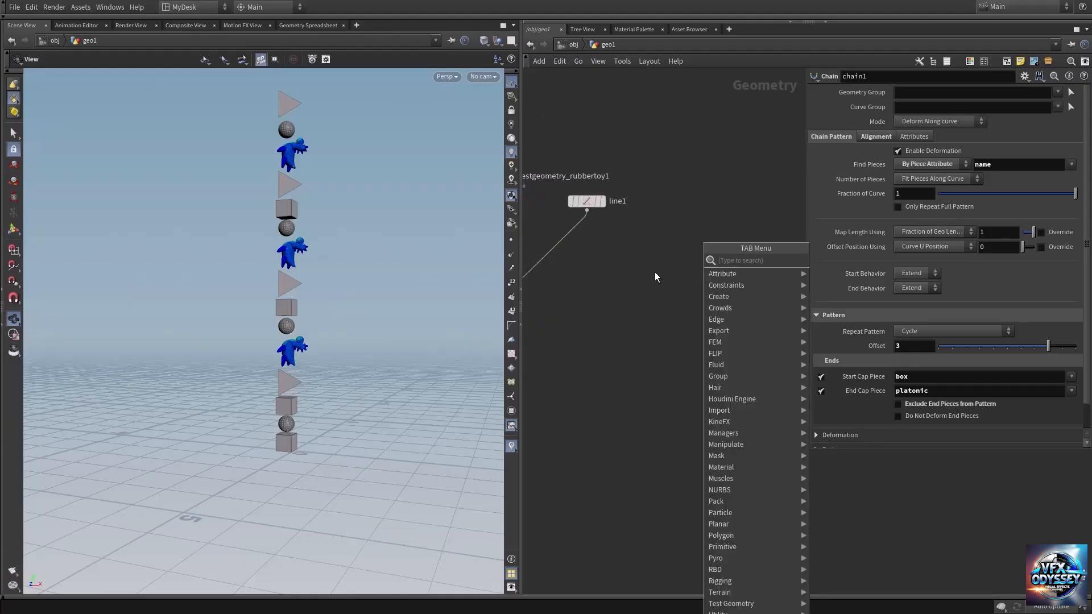
pyautogui.write('grid')
pyautogui.press('Return')
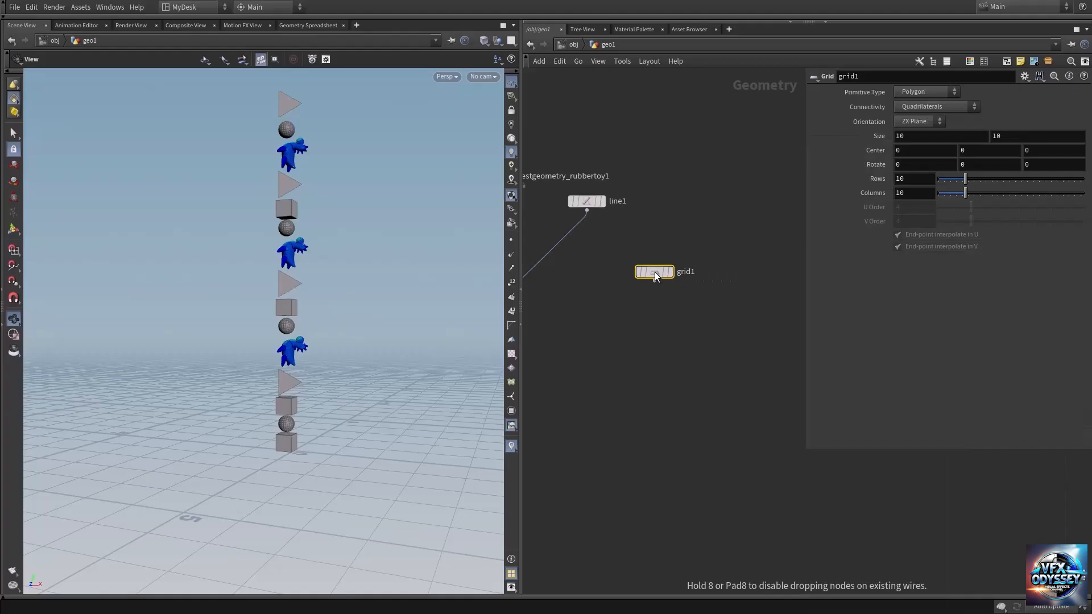
pyautogui.click(680, 251)
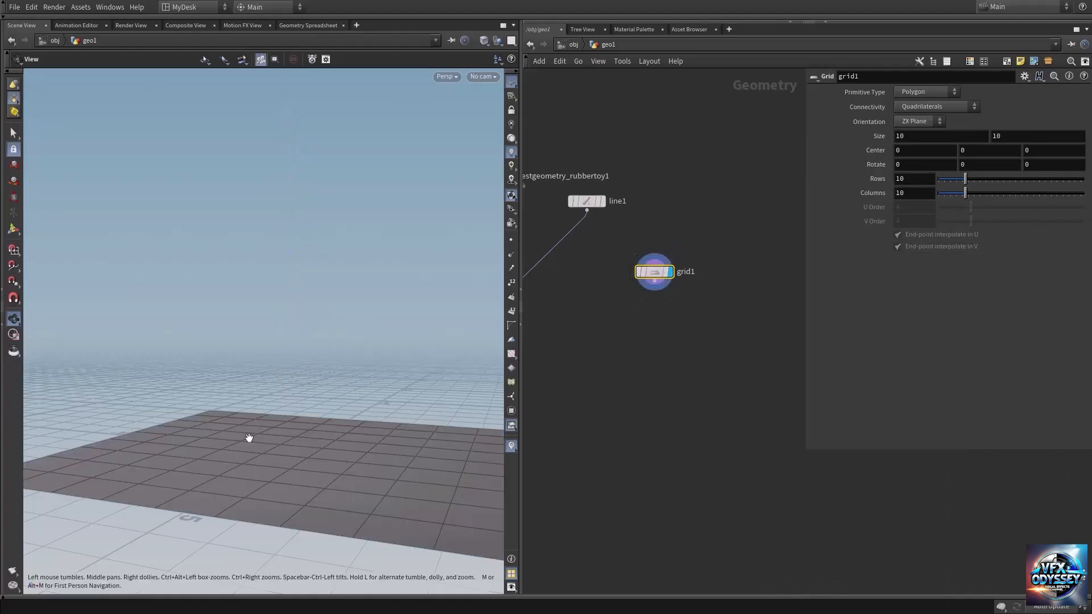
# Step: Set the grid's Rows and Columns to 2 each
pyautogui.moveTo(250, 438); pyautogui.dragTo(215, 302)
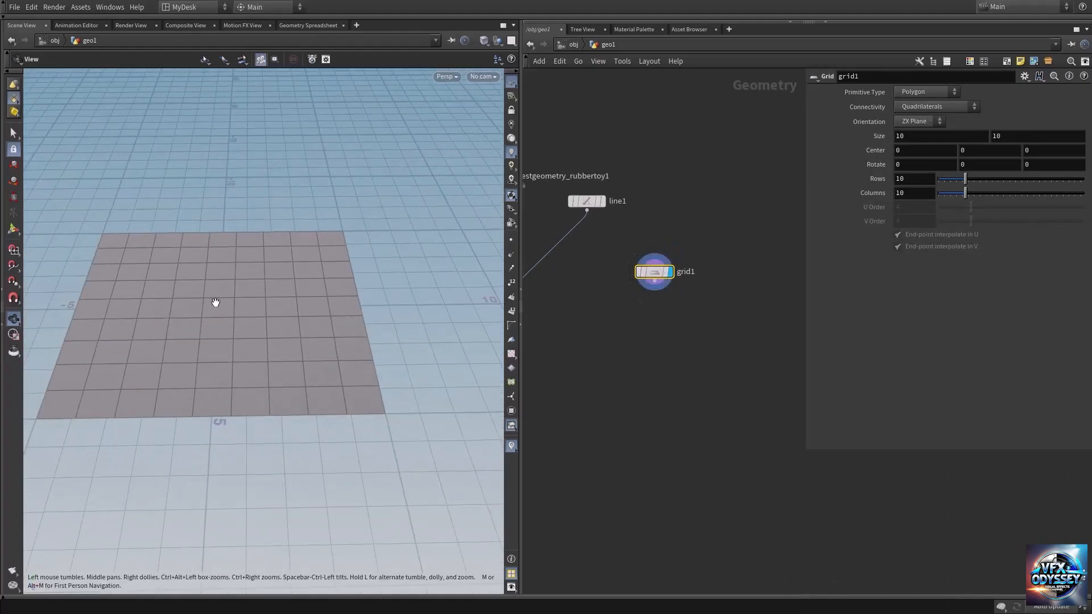
pyautogui.click(912, 177)
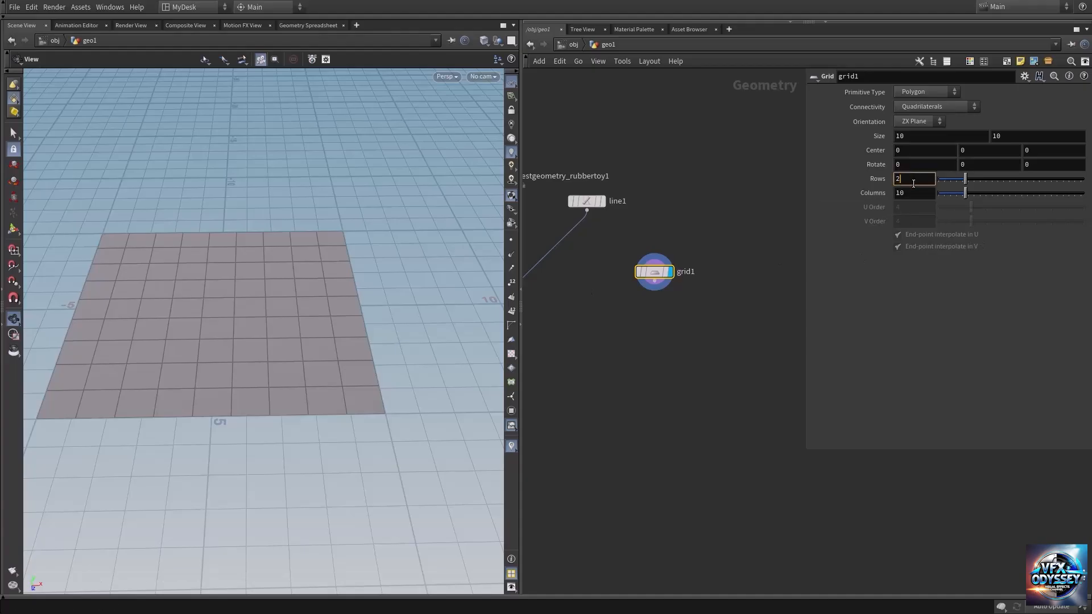
pyautogui.doubleClick(910, 193)
pyautogui.write('2')
pyautogui.click(759, 177)
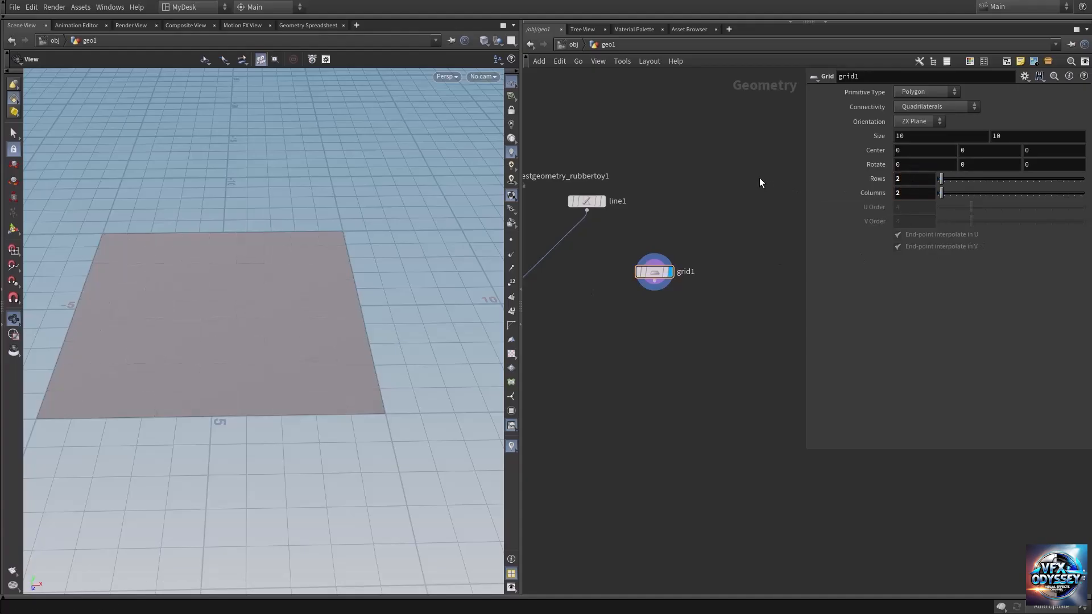
# Step: Set the grid's Size to 1.4 by 2.9 to form a narrow rectangle
pyautogui.doubleClick(931, 137)
pyautogui.write('1.4')
pyautogui.click(750, 120)
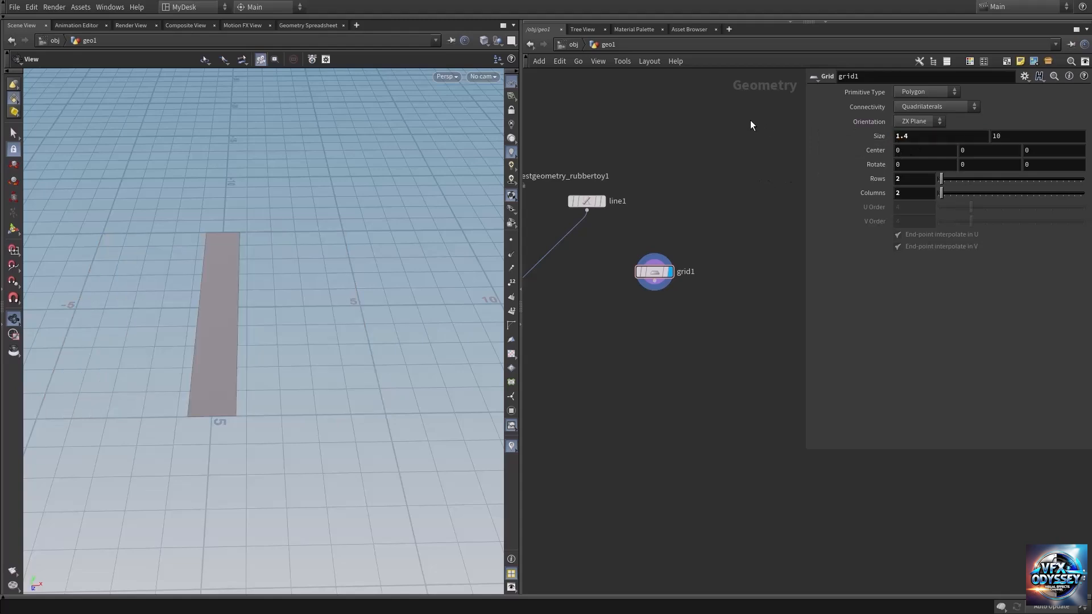
pyautogui.click(1027, 136)
pyautogui.write('2.9')
pyautogui.click(771, 147)
pyautogui.moveTo(253, 312); pyautogui.dragTo(284, 317)
# Step: Add a PolyBevel node after the grid and set its Group Type to Points
pyautogui.press('Tab')
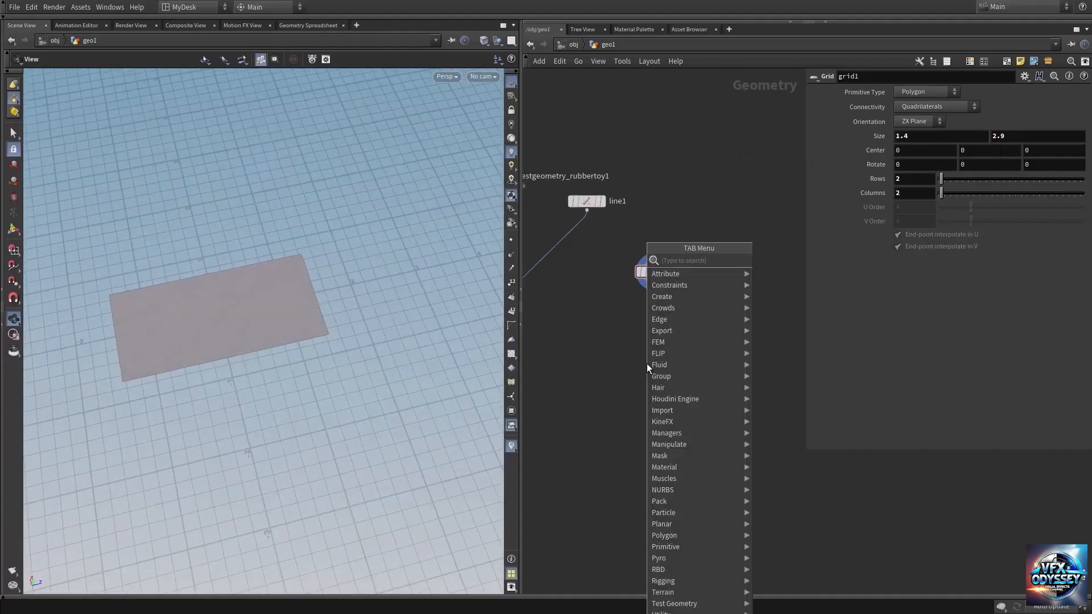
pyautogui.write('polybe')
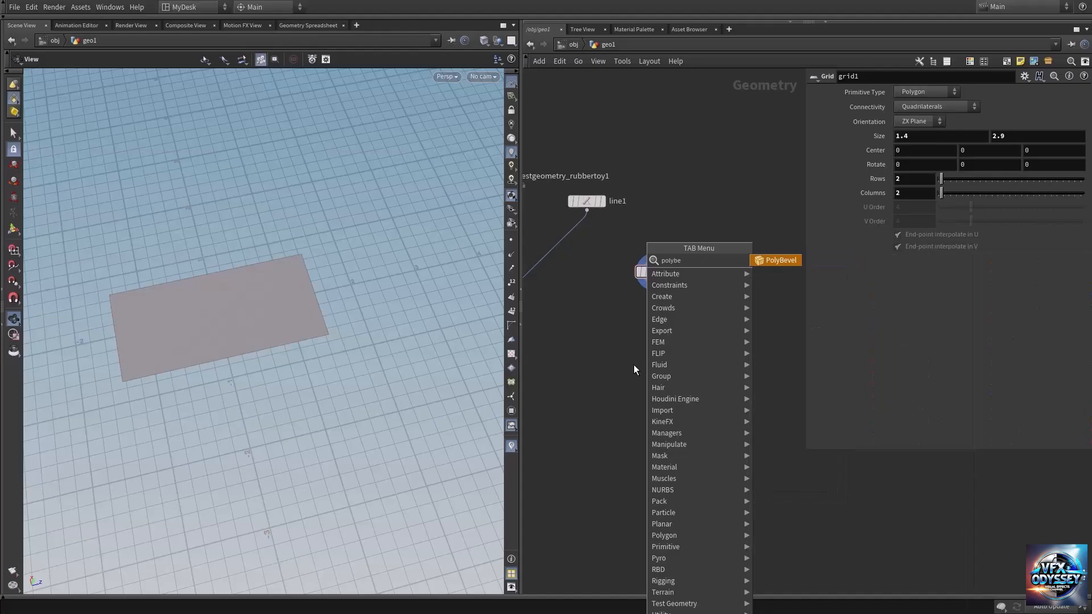
pyautogui.press('Return')
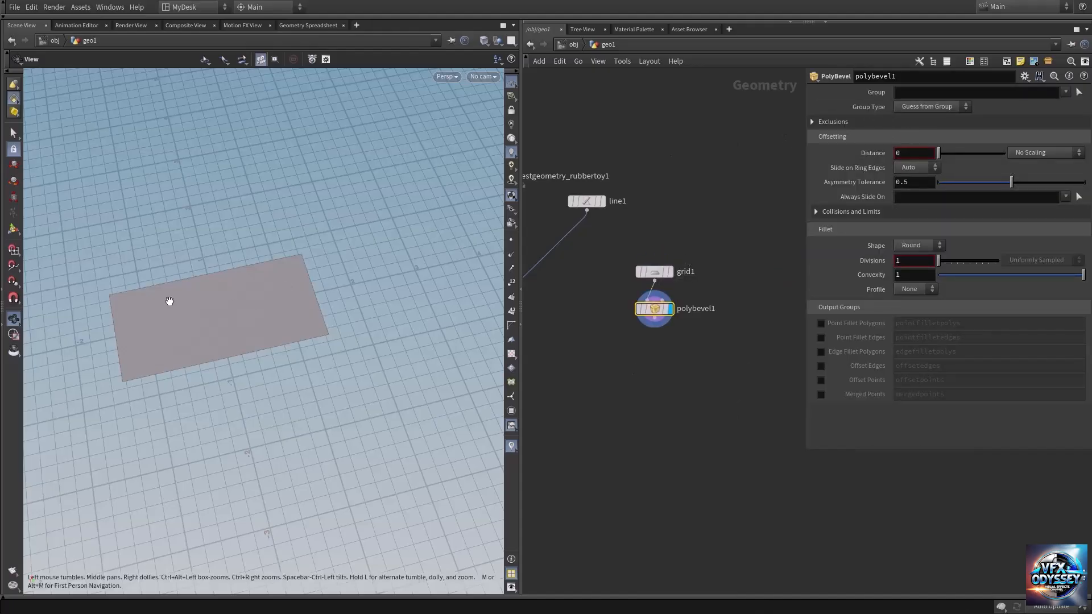
pyautogui.moveTo(224, 299); pyautogui.dragTo(201, 324)
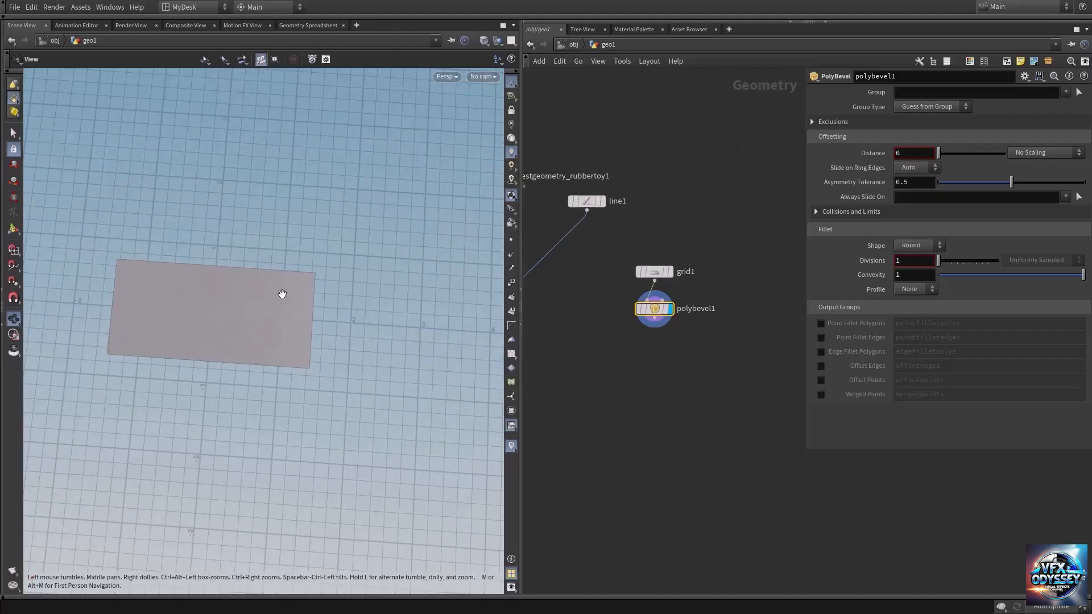
pyautogui.click(937, 107)
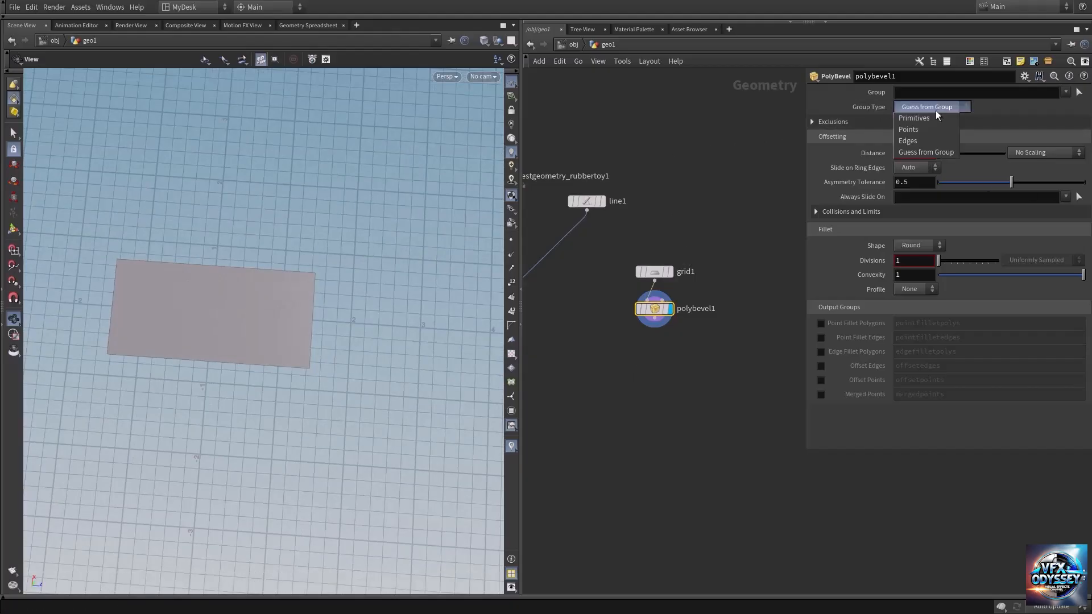
pyautogui.click(912, 130)
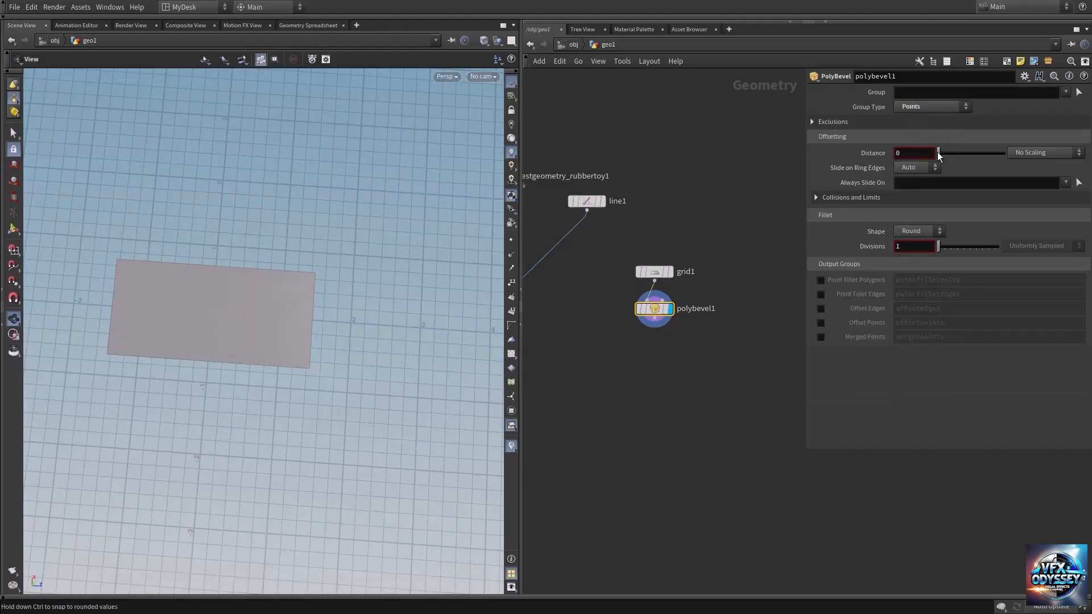
# Step: Round the rectangle's corners with a bevel Distance of 0.371 and 12 Divisions
pyautogui.moveTo(939, 154); pyautogui.dragTo(963, 153)
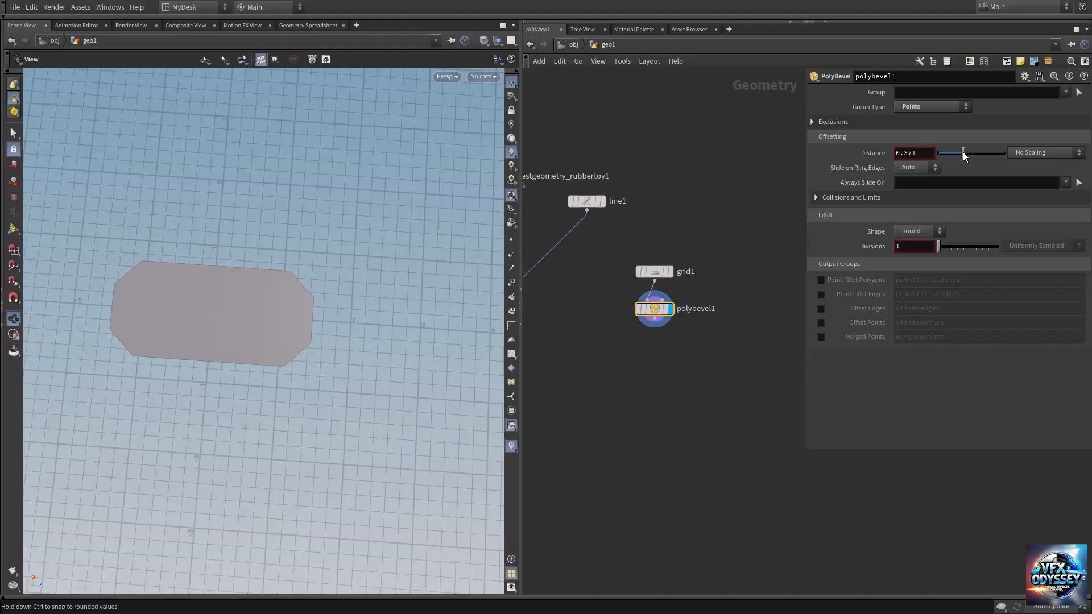
pyautogui.moveTo(939, 247); pyautogui.dragTo(973, 247)
pyautogui.scroll(5, 288, 241)
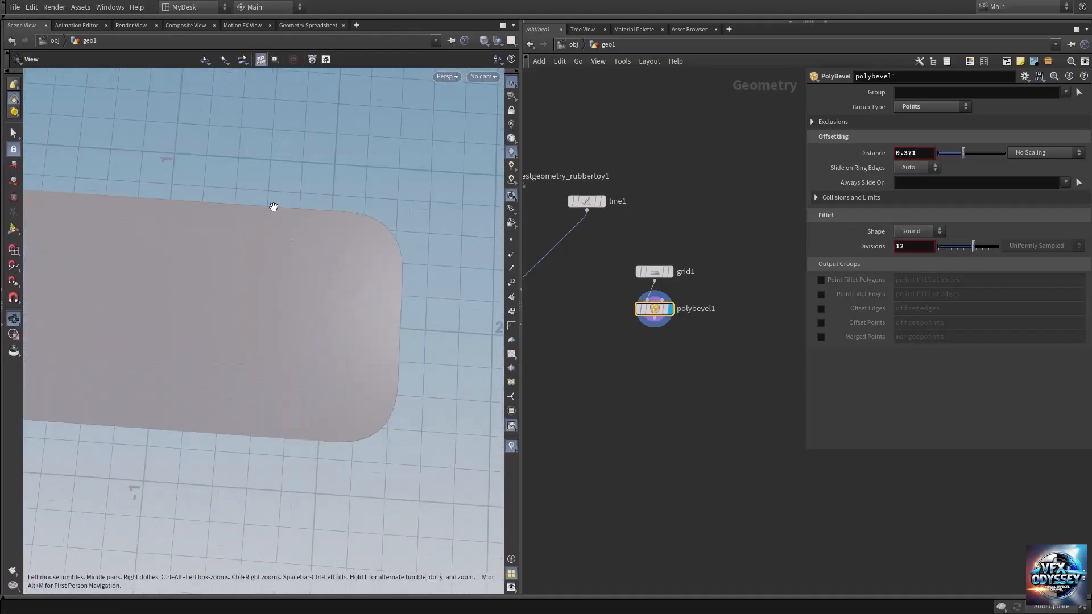
pyautogui.scroll(-4, 343, 274)
pyautogui.moveTo(215, 307); pyautogui.dragTo(273, 273)
# Step: Add a PolyWire node after the PolyBevel, display it, and set its Divisions to 10
pyautogui.moveTo(682, 399); pyautogui.dragTo(684, 357, button='middle')
pyautogui.press('Tab')
pyautogui.write('polyw')
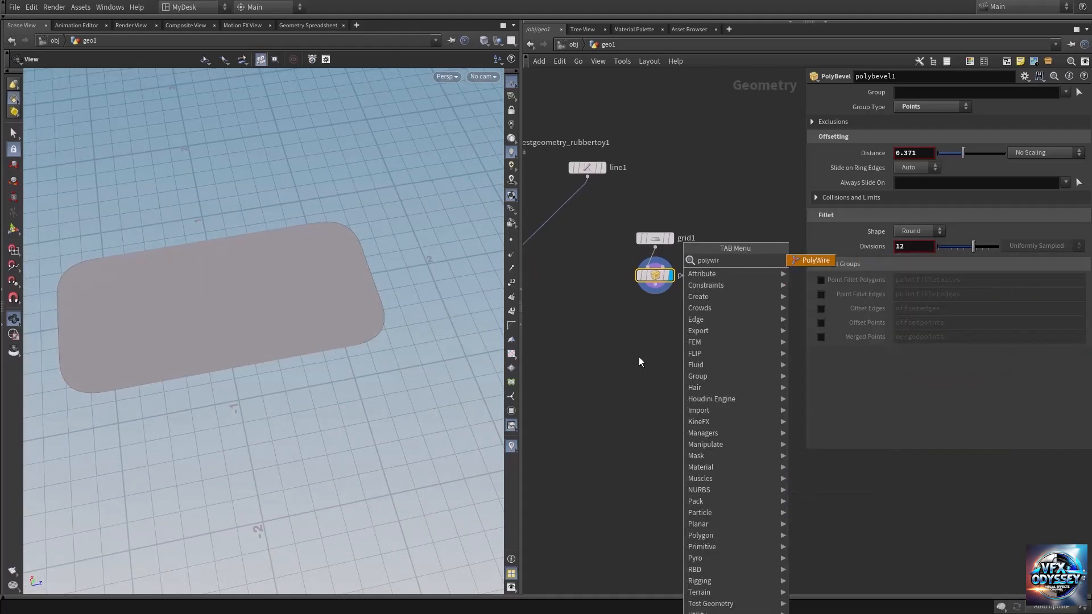
pyautogui.press('Return')
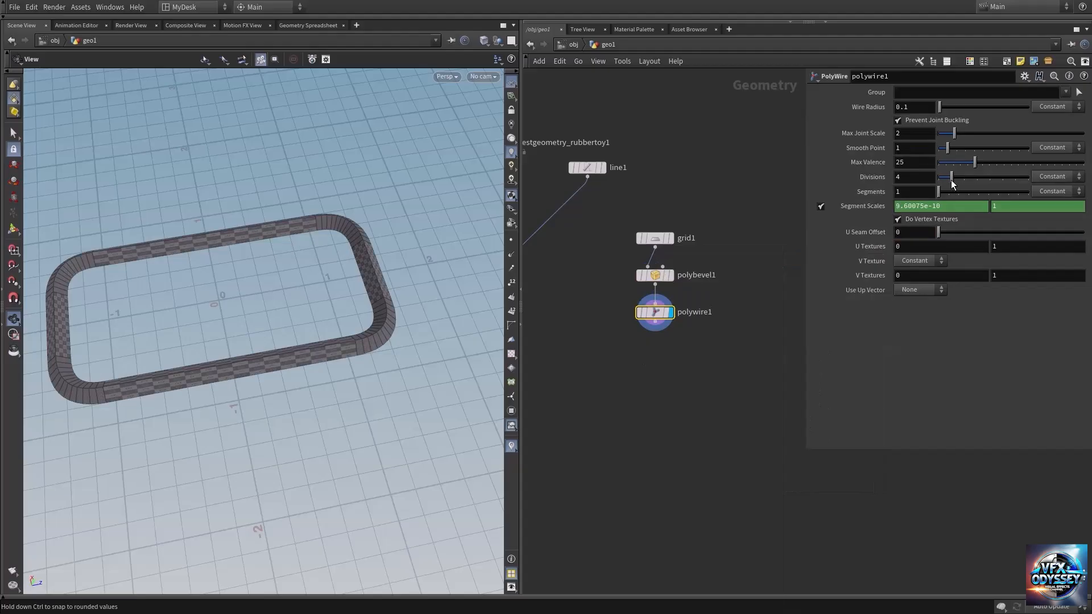
pyautogui.moveTo(951, 180); pyautogui.dragTo(1028, 181)
pyautogui.moveTo(330, 360); pyautogui.dragTo(307, 371)
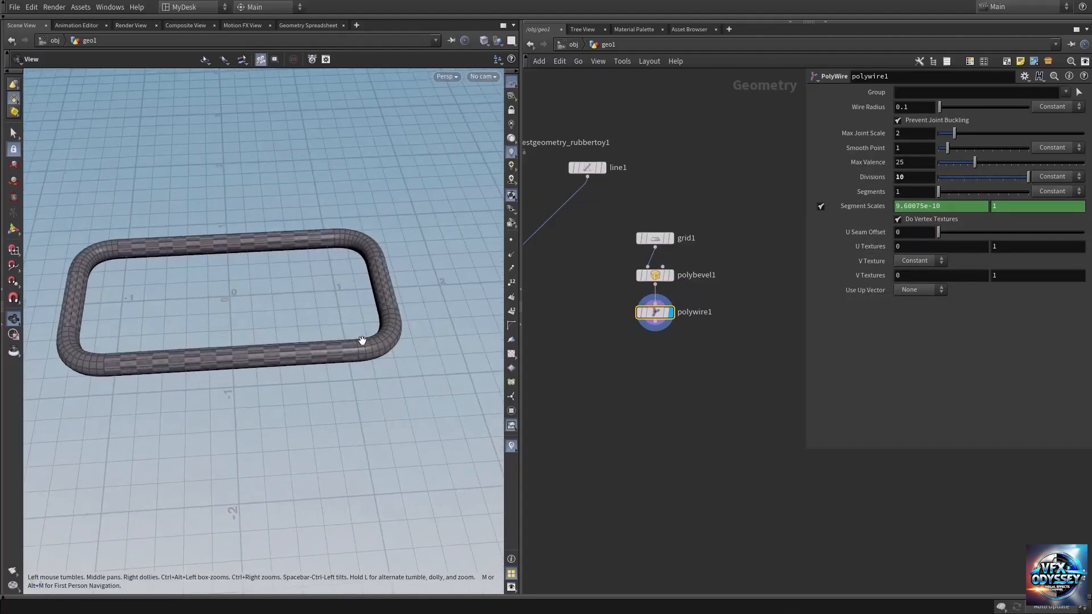
# Step: Hide the checker texture in the viewport and thicken the link with a Wire Radius of 0.24
pyautogui.click(511, 353)
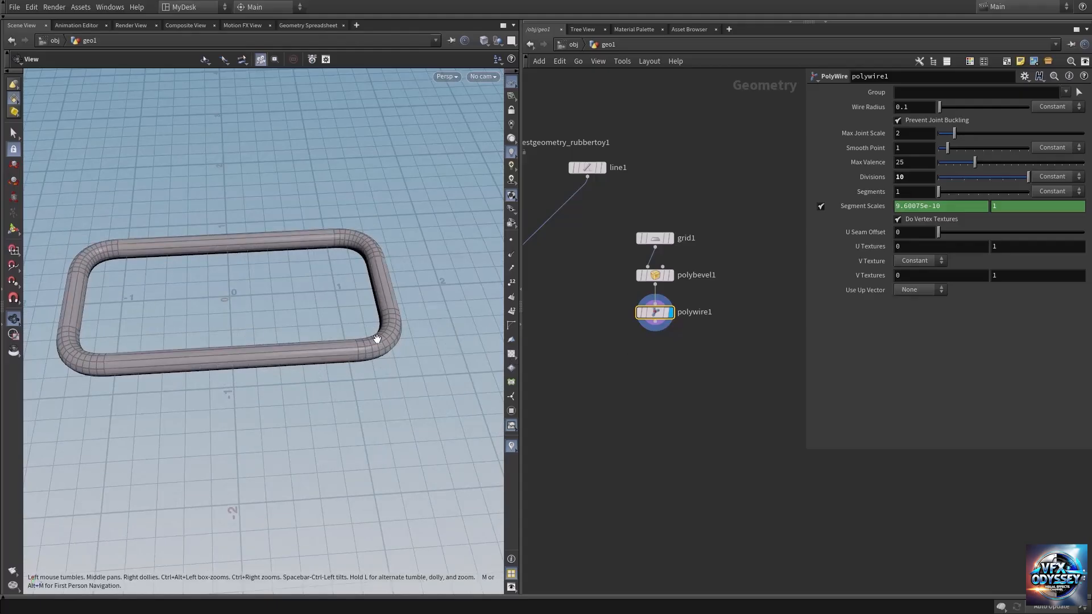
pyautogui.moveTo(307, 356); pyautogui.dragTo(212, 358)
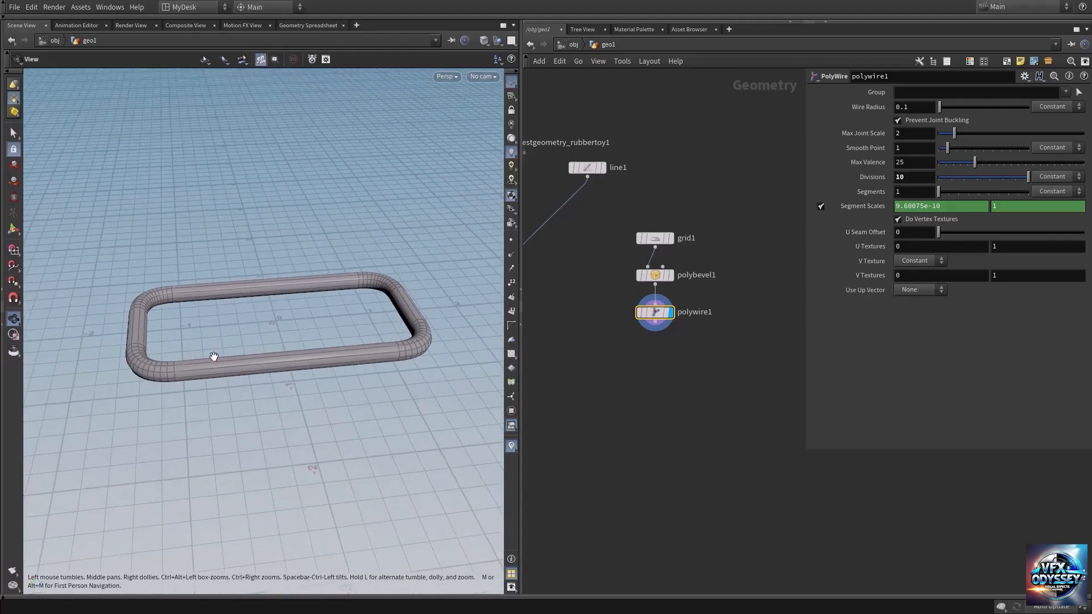
pyautogui.moveTo(916, 107); pyautogui.dragTo(995, 132, button='middle')
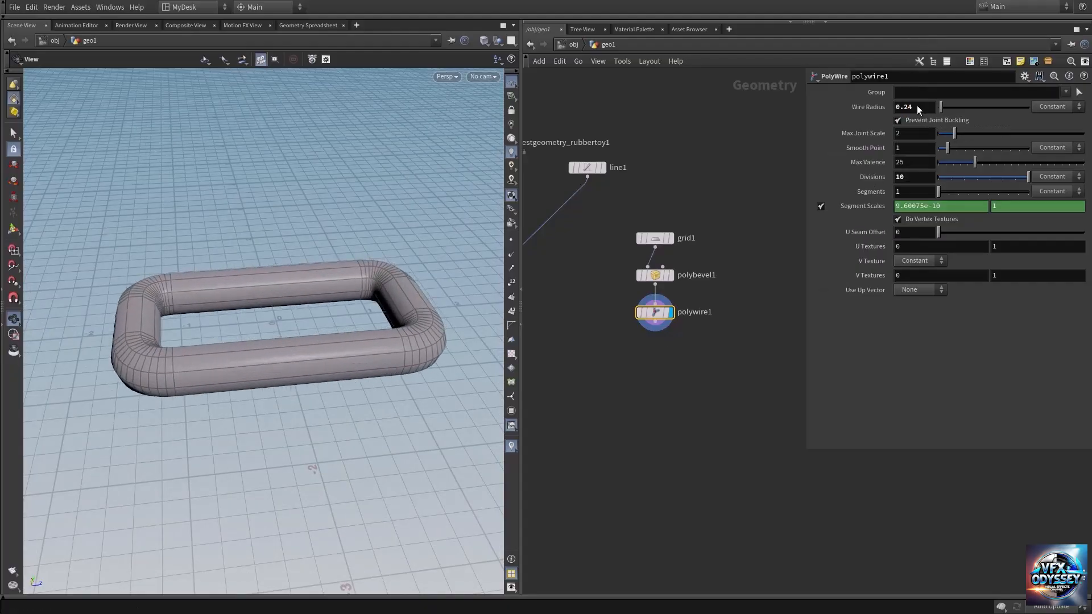
pyautogui.moveTo(348, 311); pyautogui.dragTo(270, 328, button='right')
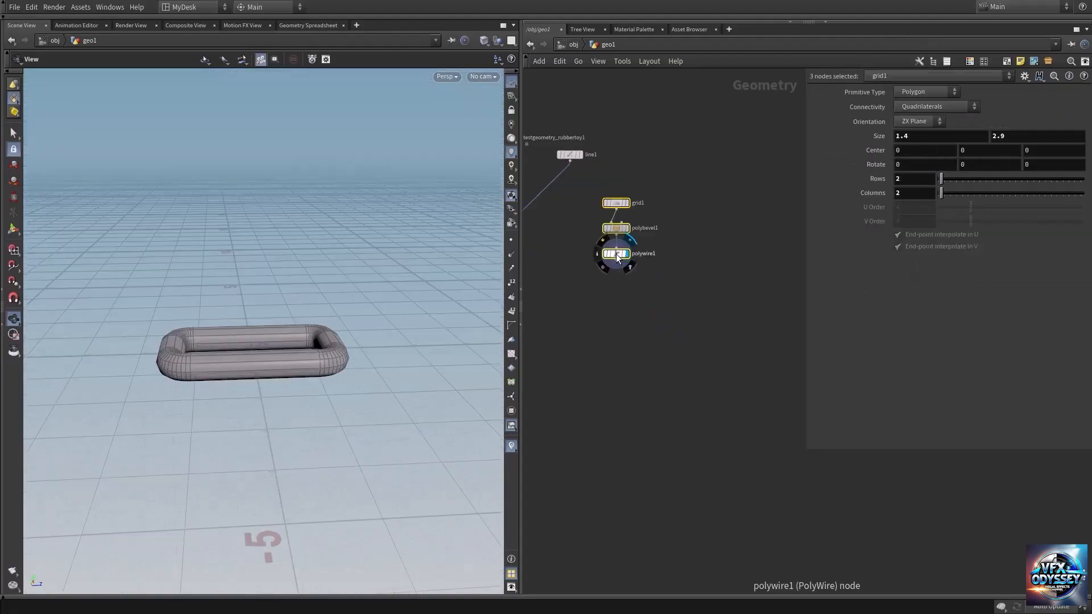
# Step: Move the three link nodes away from the line node, add a Helix node beside them, and display the helix
pyautogui.moveTo(617, 254); pyautogui.dragTo(706, 276)
pyautogui.click(655, 340)
pyautogui.press('Tab')
pyautogui.write('g')
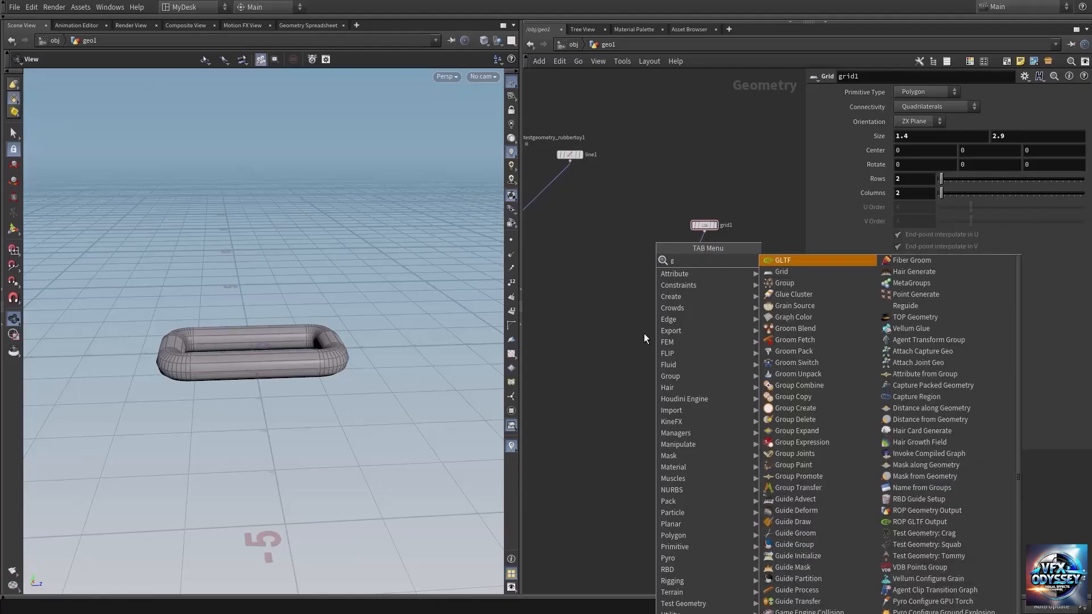
pyautogui.press('BackSpace')
pyautogui.write('he')
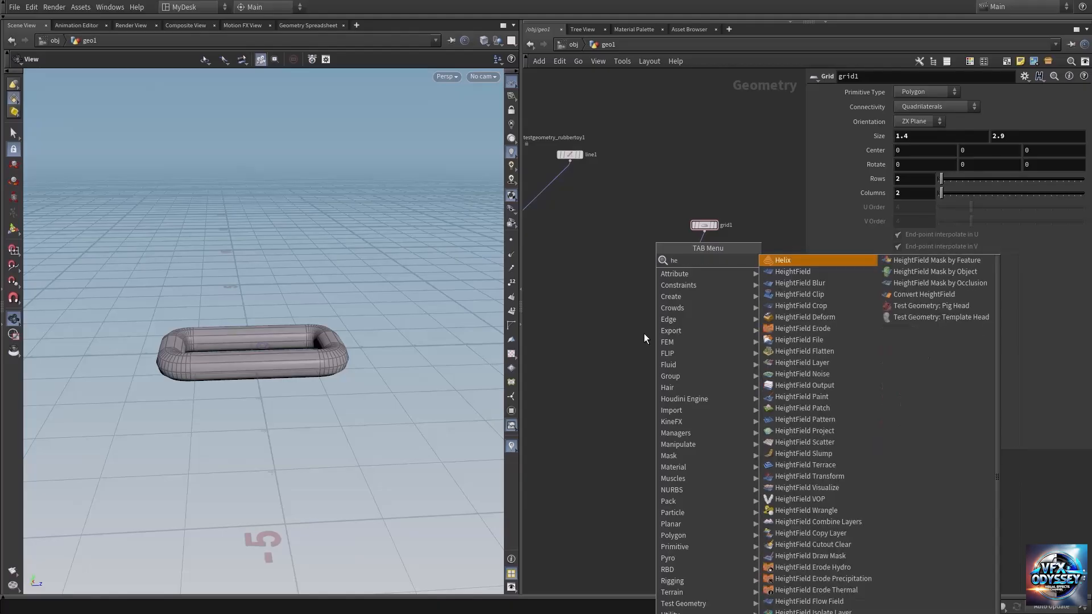
pyautogui.write('li')
pyautogui.press('Return')
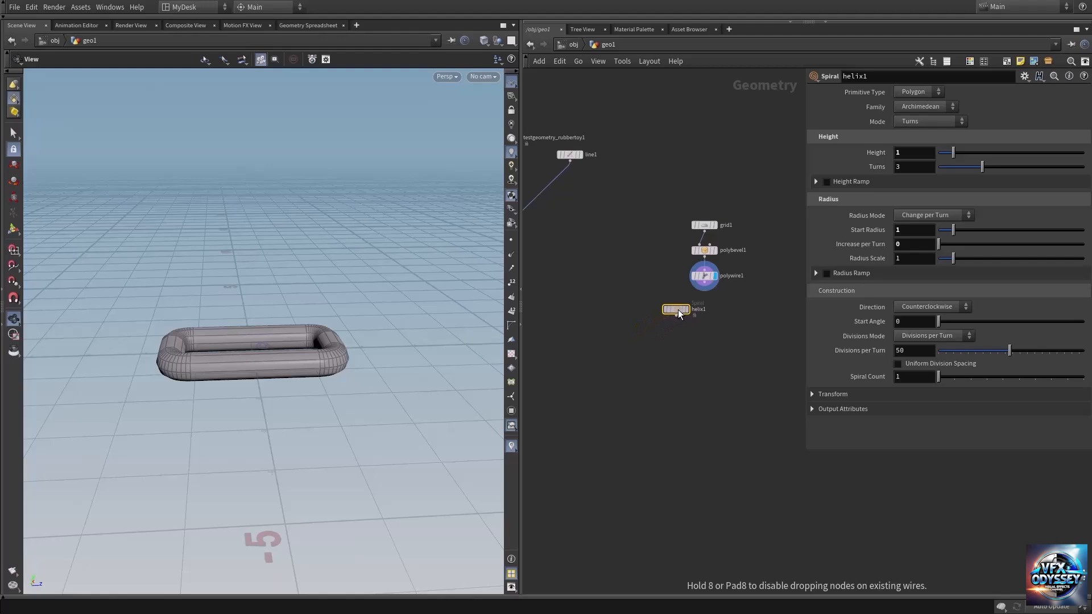
pyautogui.click(770, 261)
pyautogui.moveTo(771, 291); pyautogui.dragTo(619, 310, button='middle')
pyautogui.moveTo(619, 279); pyautogui.dragTo(681, 273)
pyautogui.click(669, 261)
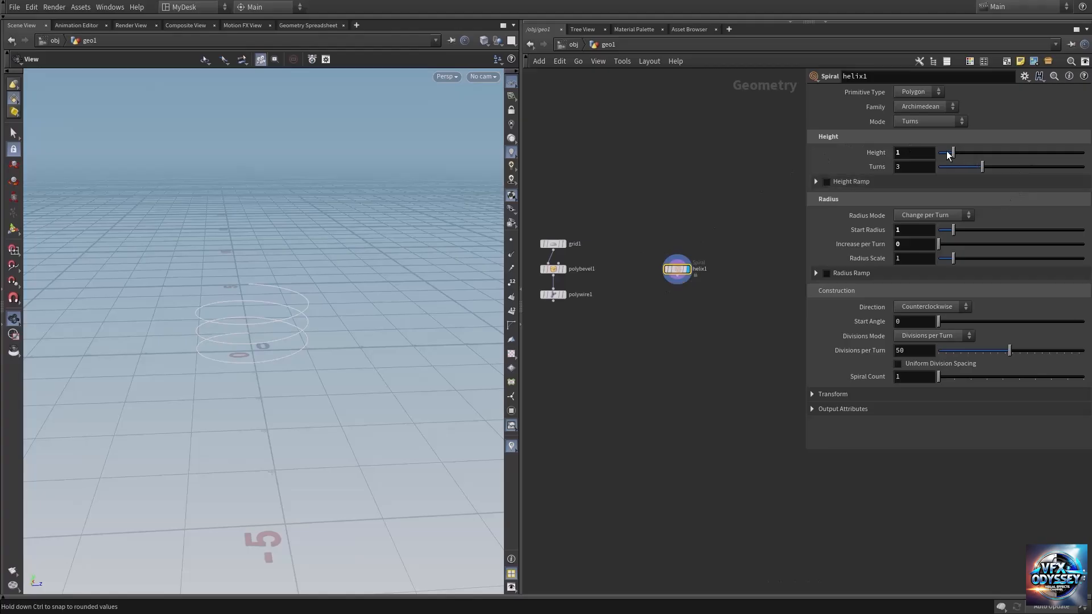
# Step: Set the helix's Height to 3.96 and Turns to 1.49, and reshape it with a Height Ramp point at position 0.269231, value 0
pyautogui.moveTo(953, 152); pyautogui.dragTo(960, 185)
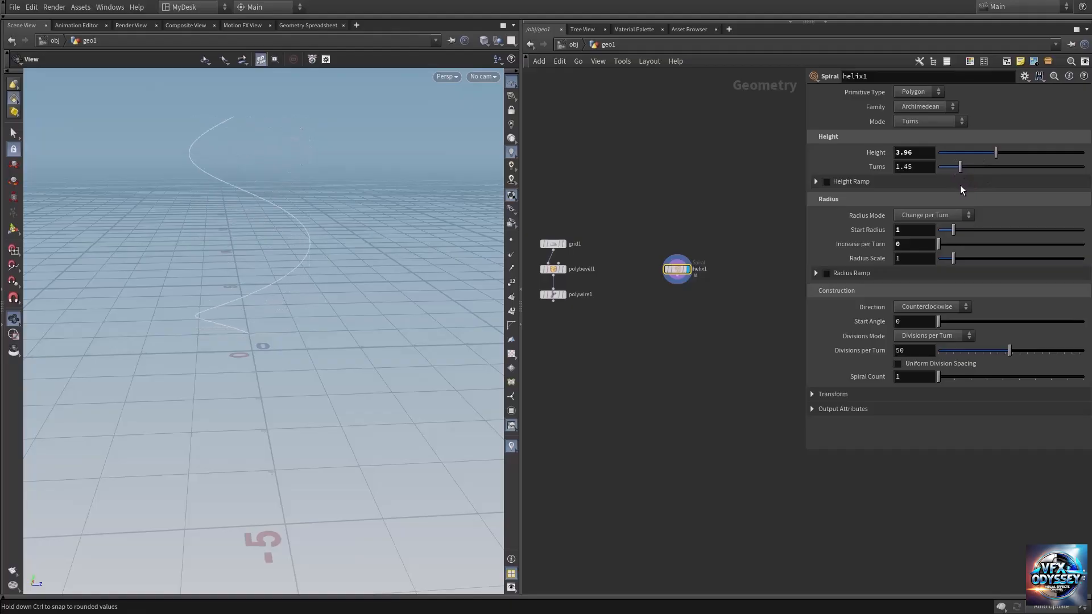
pyautogui.moveTo(290, 274); pyautogui.dragTo(280, 267)
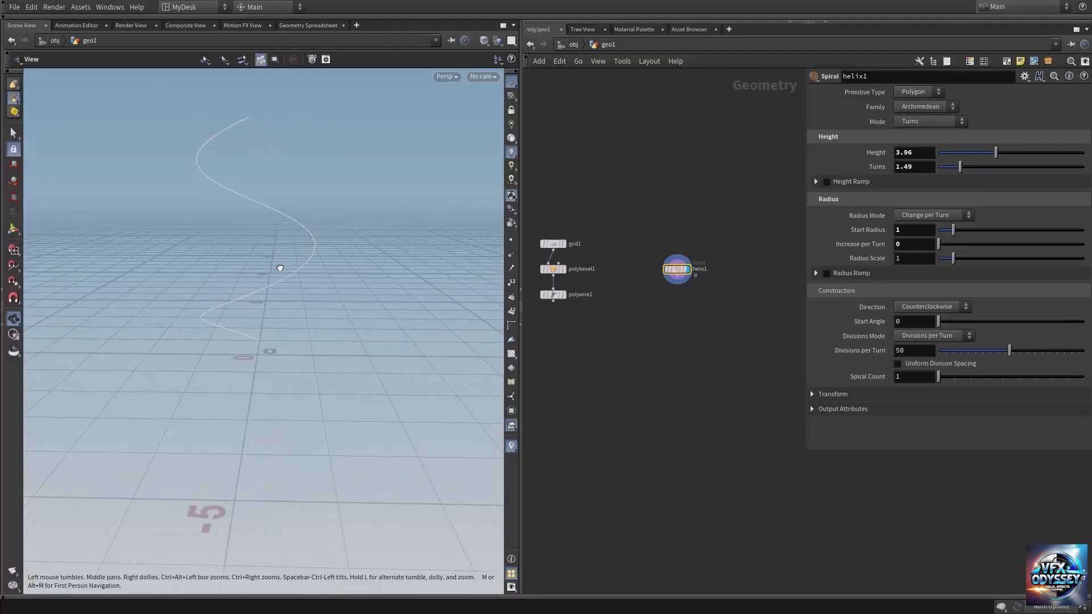
pyautogui.click(825, 182)
pyautogui.click(814, 182)
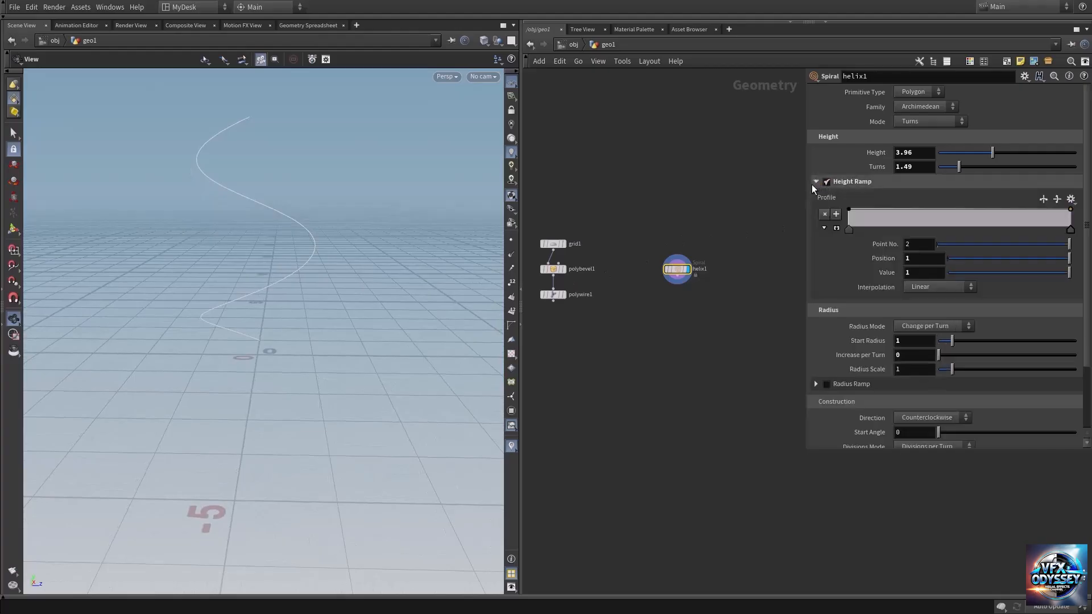
pyautogui.moveTo(904, 211)
pyautogui.mouseDown()
pyautogui.moveTo(893, 222)
pyautogui.moveTo(934, 206)
pyautogui.moveTo(924, 205)
pyautogui.mouseUp()
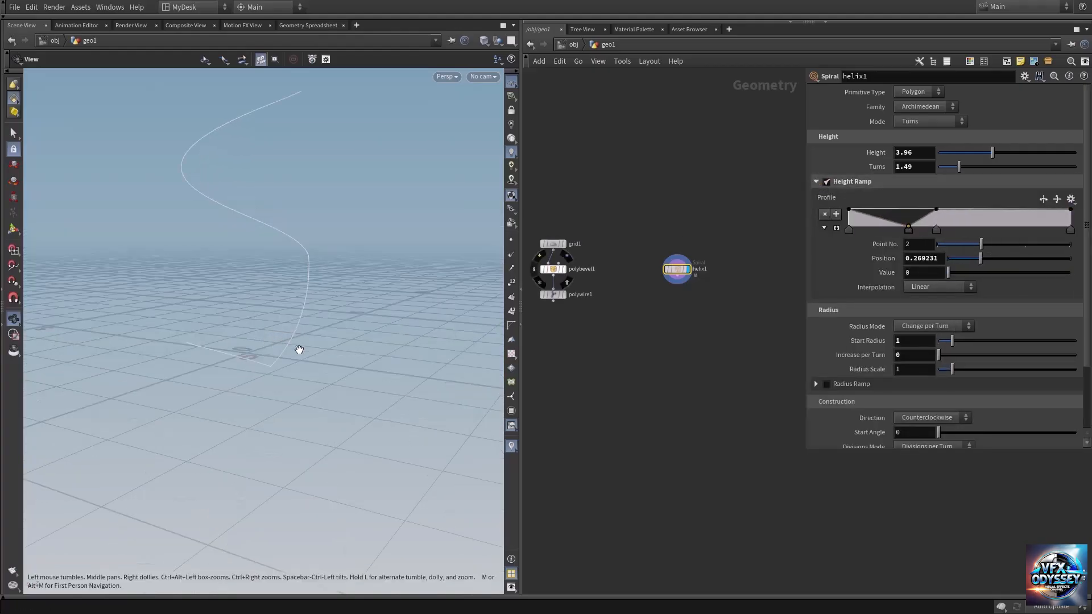
# Step: Add a Chain node below the link nodes and the helix node
pyautogui.scroll(1, 588, 353)
pyautogui.press('Tab')
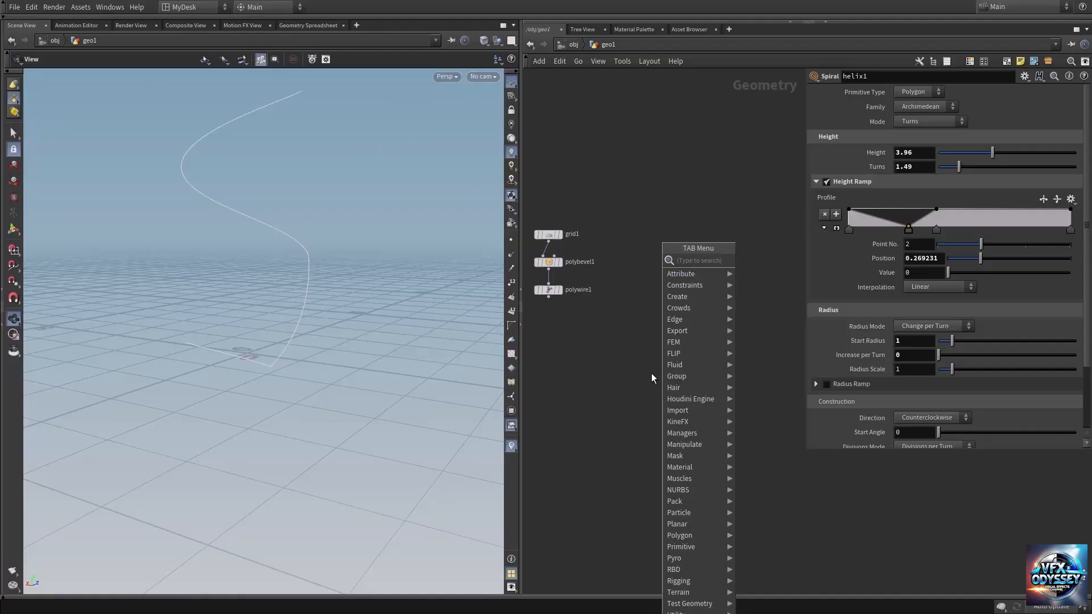
pyautogui.write('chai')
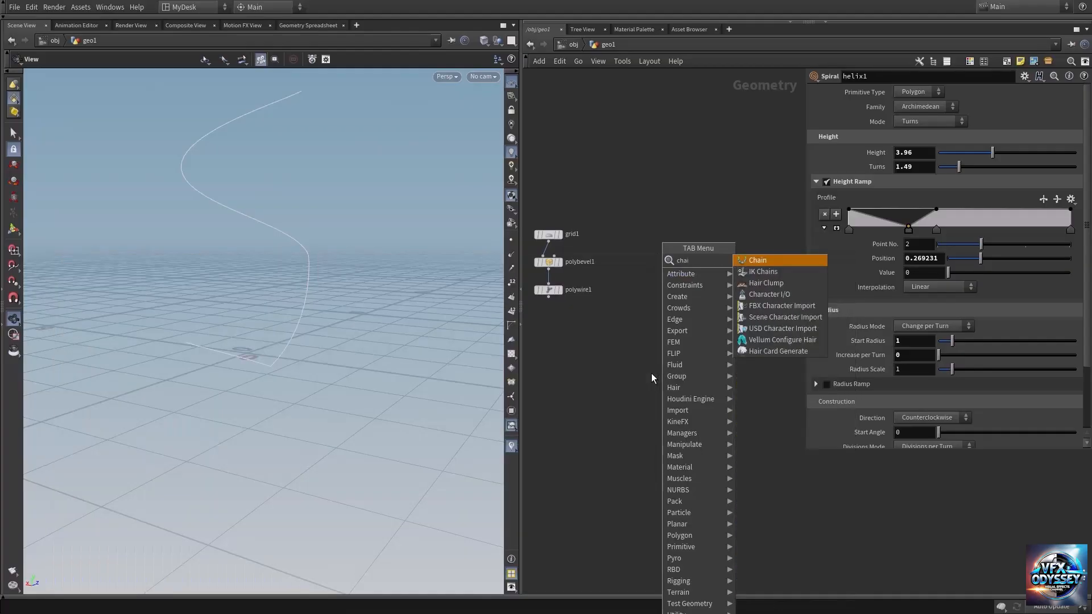
pyautogui.press('Return')
pyautogui.click(651, 373)
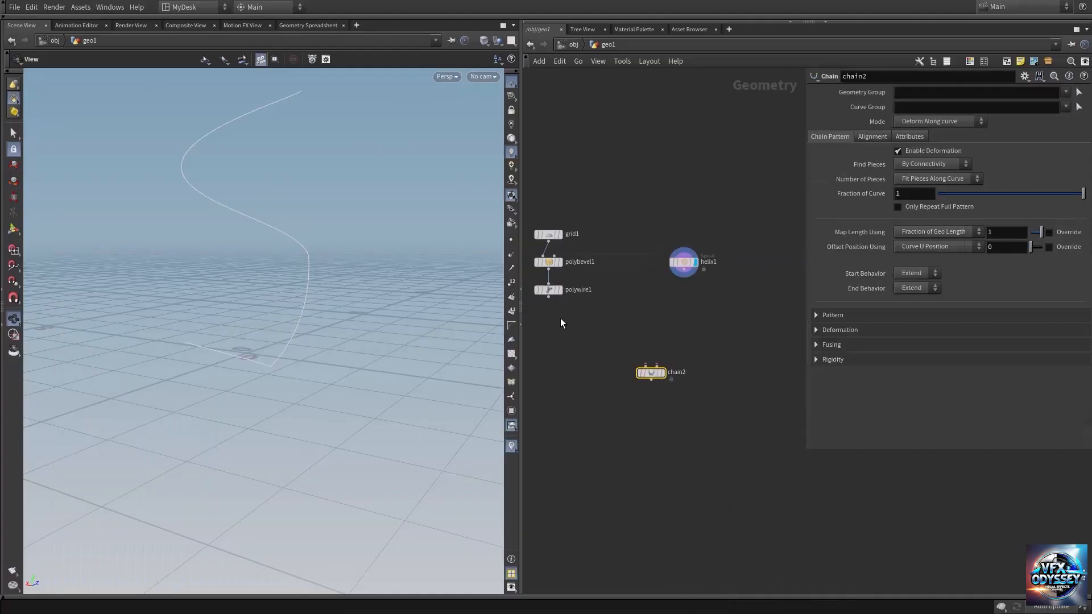
# Step: Wire the PolyWire link into the Chain node's geometry input and the helix into its curves input, and display the chain
pyautogui.click(548, 297)
pyautogui.click(646, 365)
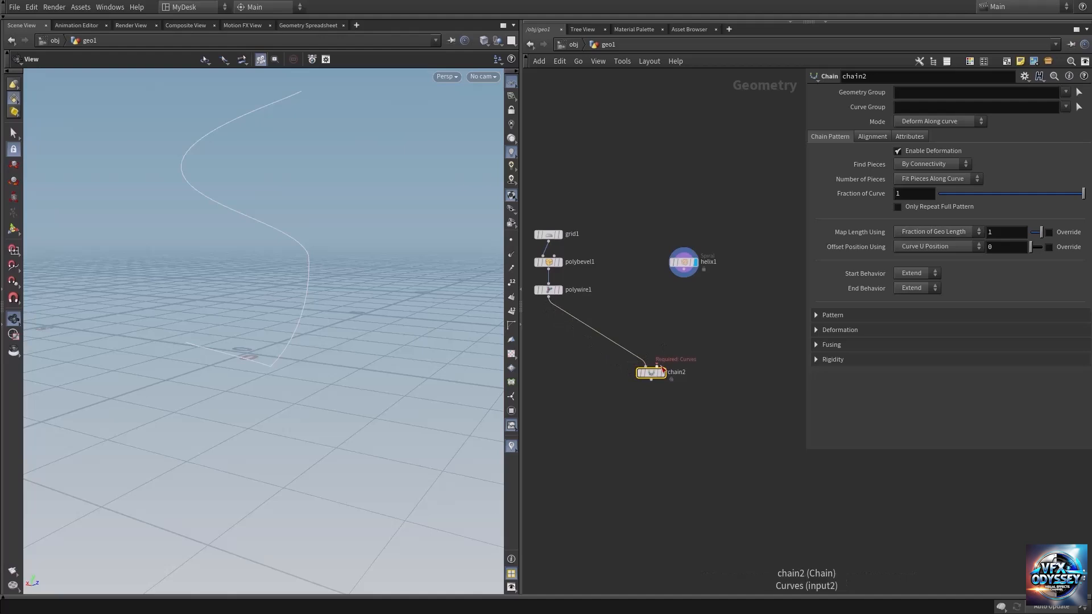
pyautogui.click(657, 365)
pyautogui.click(684, 265)
pyautogui.moveTo(683, 269); pyautogui.dragTo(704, 310)
pyautogui.click(704, 310)
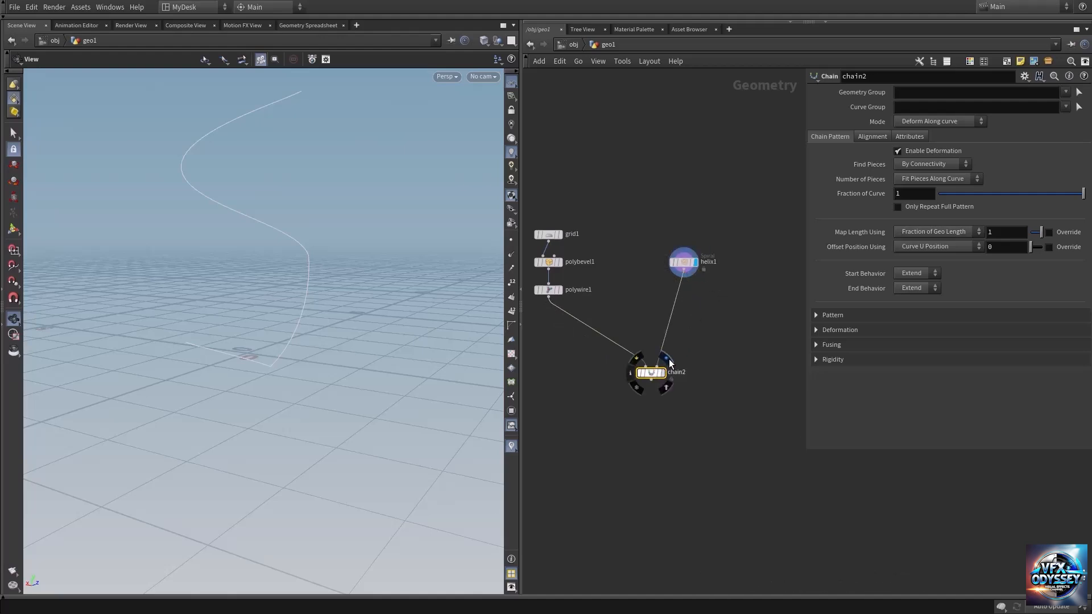
pyautogui.click(669, 364)
pyautogui.moveTo(297, 293)
pyautogui.mouseDown()
pyautogui.moveTo(320, 298)
pyautogui.moveTo(300, 307)
pyautogui.mouseUp()
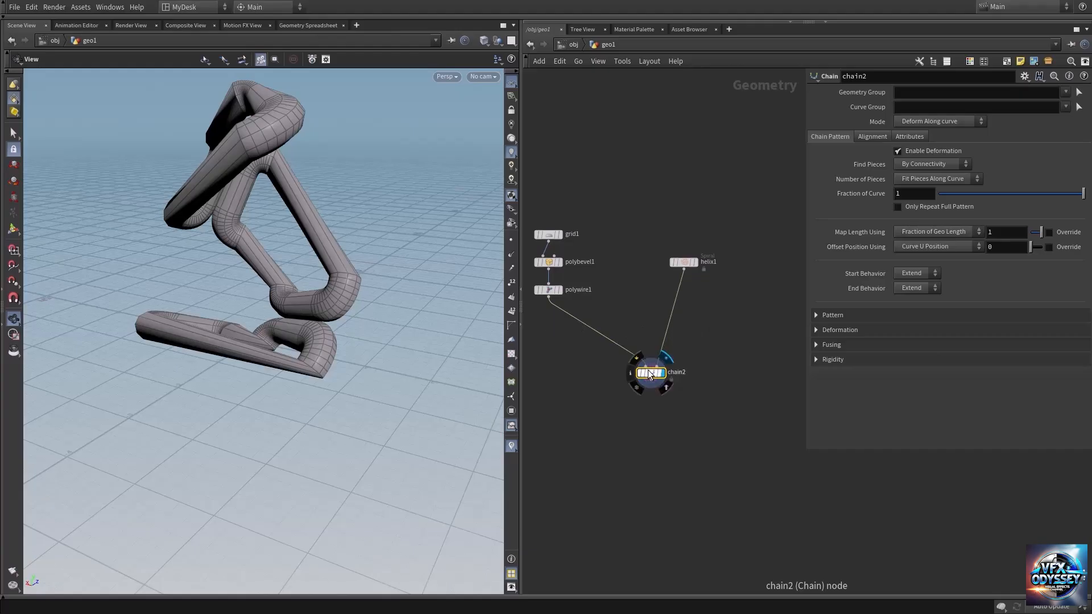
pyautogui.moveTo(294, 317); pyautogui.dragTo(305, 290)
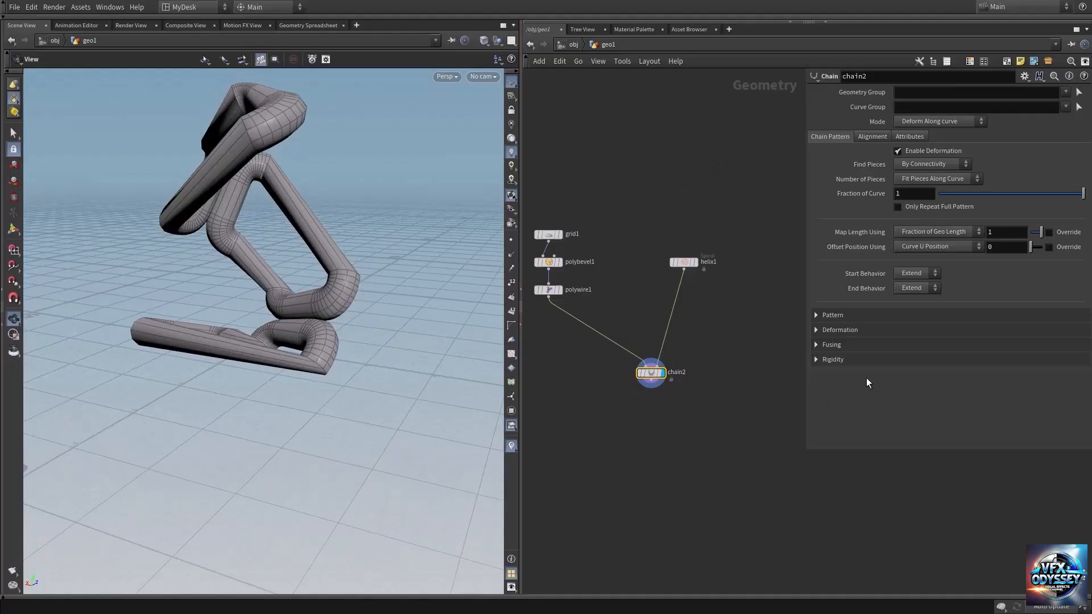
# Step: Enable Rigidity on the new Chain node so the links keep their shape along the helix
pyautogui.click(826, 363)
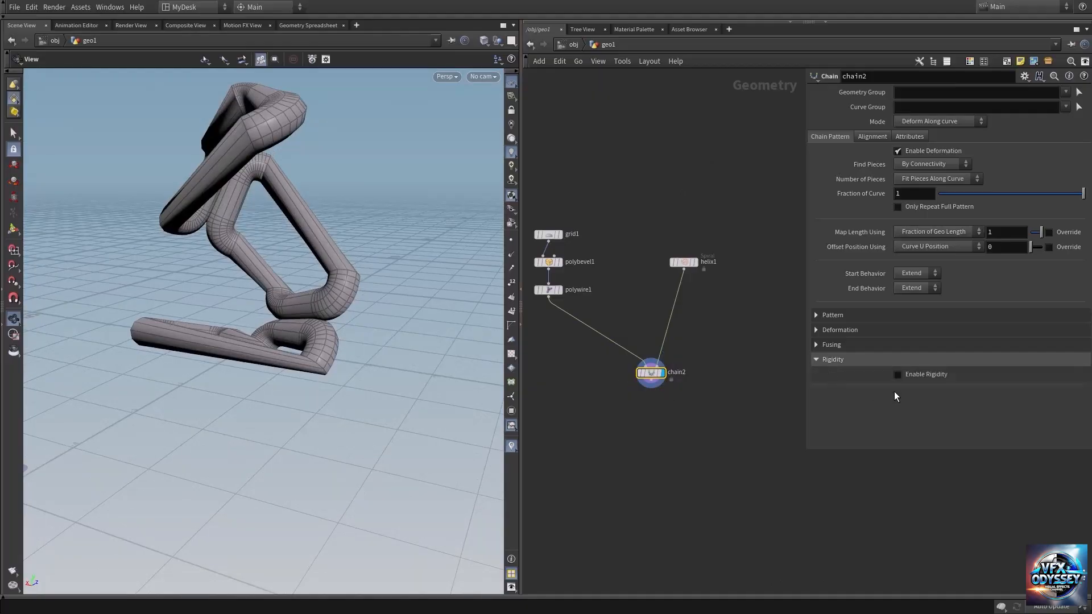
pyautogui.click(898, 375)
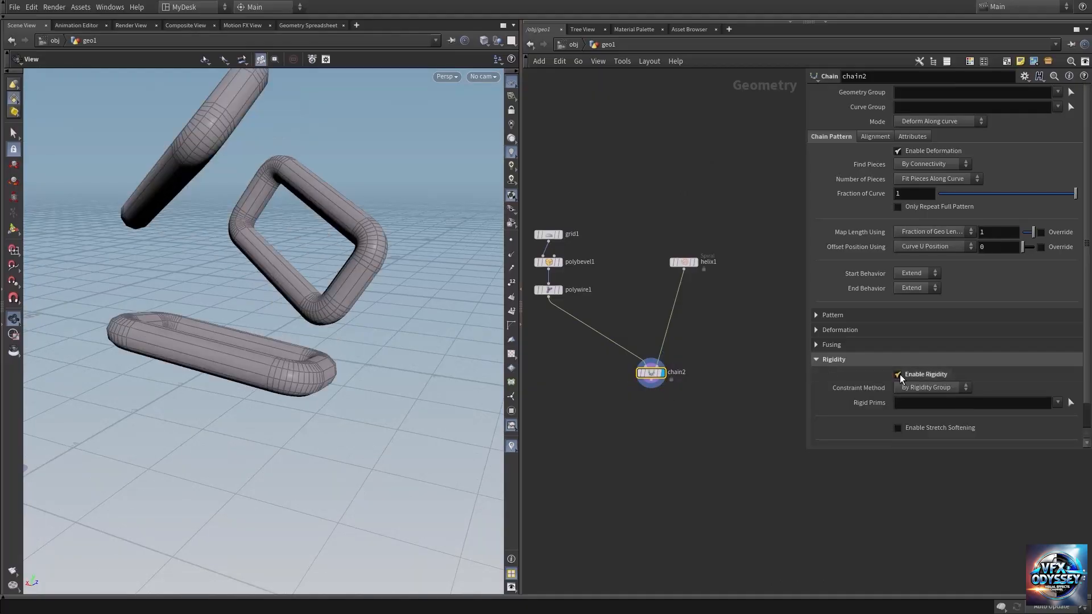
pyautogui.moveTo(317, 280); pyautogui.dragTo(302, 307)
pyautogui.moveTo(609, 310); pyautogui.dragTo(665, 281, button='middle')
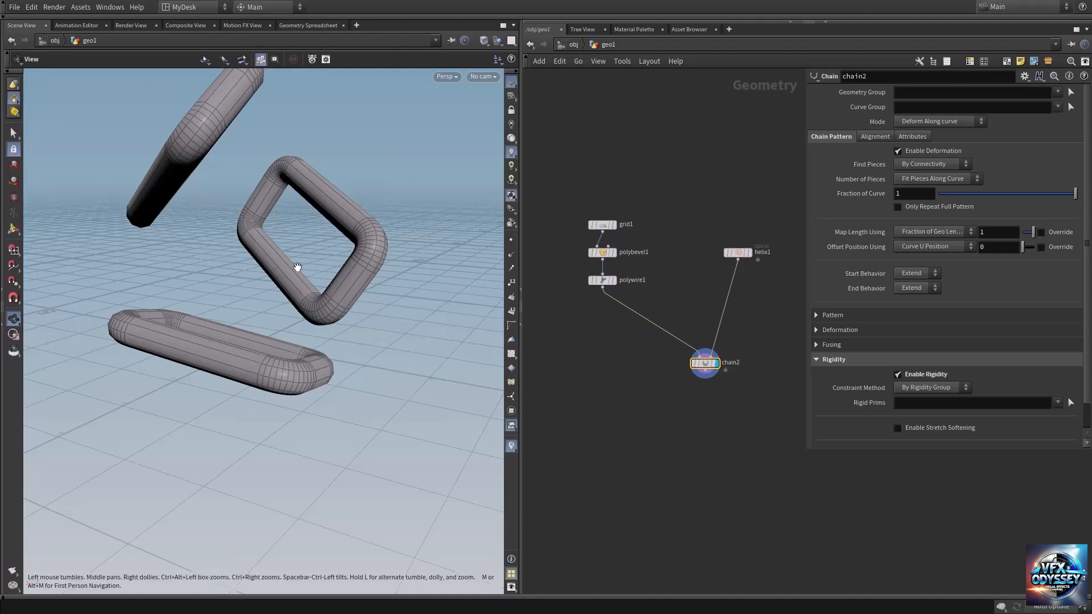
pyautogui.moveTo(297, 268); pyautogui.dragTo(322, 285)
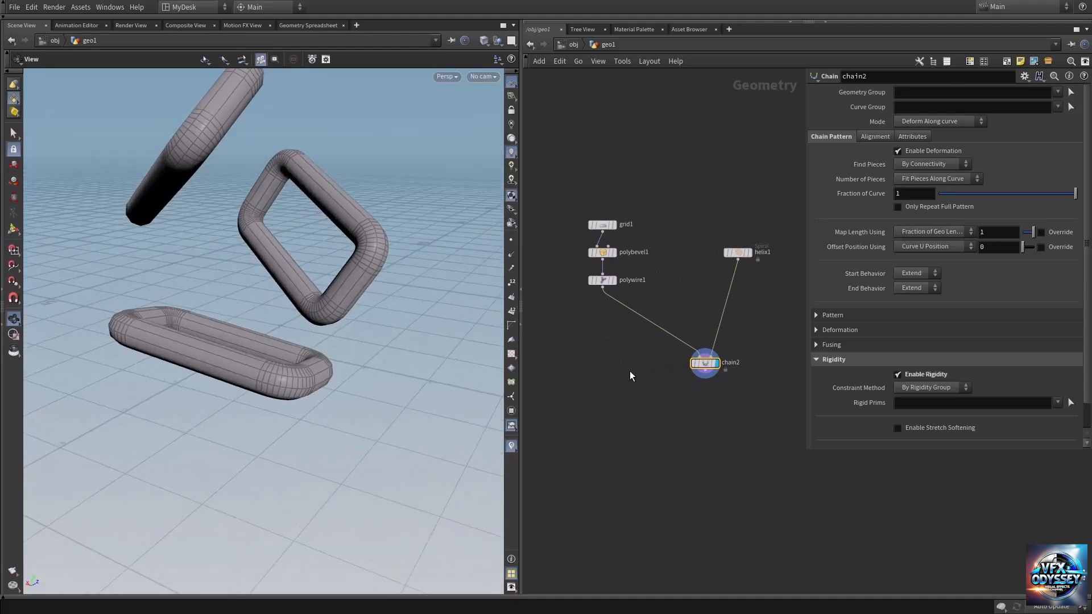
# Step: Add a Transform node and insert it between the PolyWire node and the Chain node
pyautogui.press('Tab')
pyautogui.write('tra')
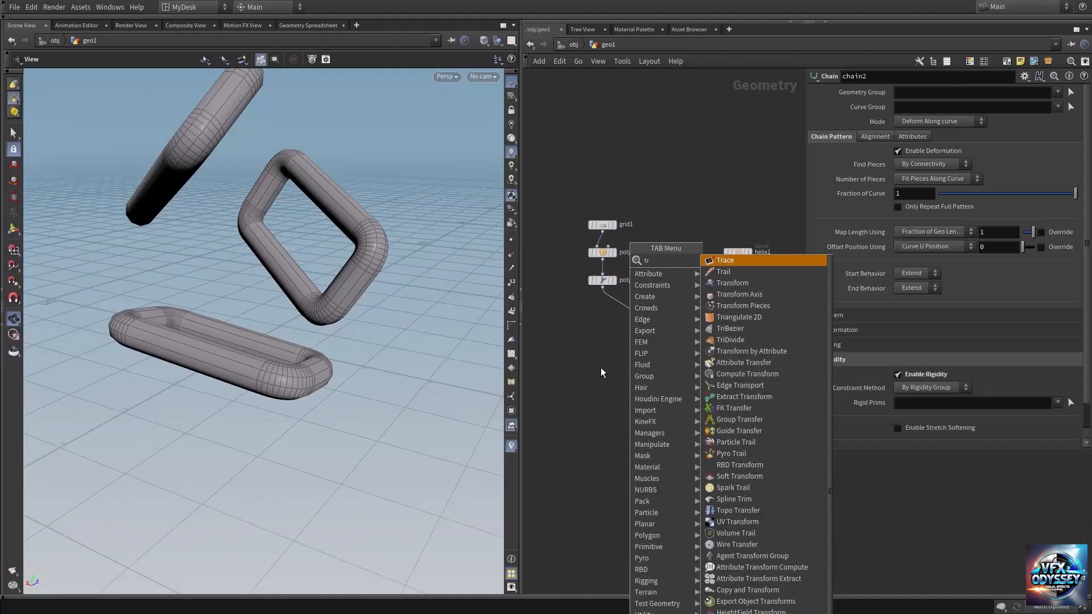
pyautogui.click(751, 283)
pyautogui.click(595, 347)
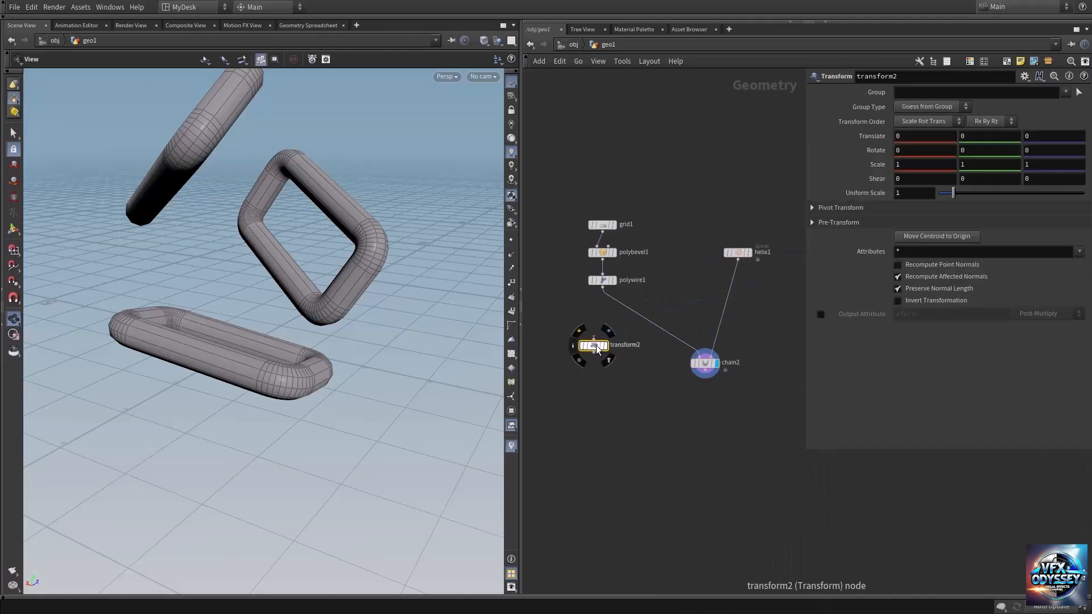
pyautogui.moveTo(596, 346); pyautogui.dragTo(615, 324)
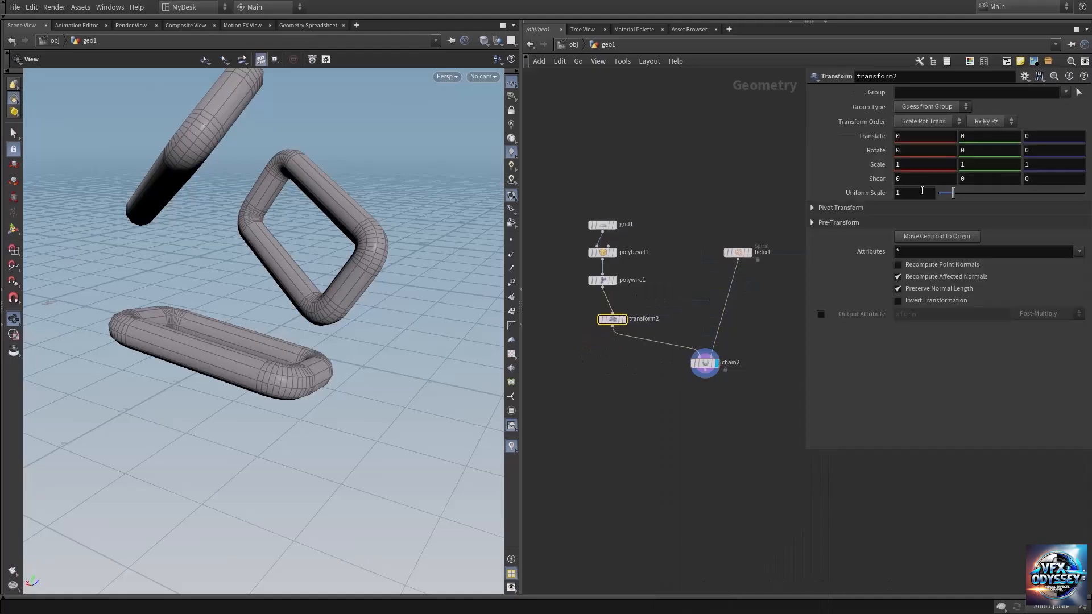
# Step: Shrink the link with a Uniform Scale of 0.1 on the inserted Transform node
pyautogui.moveTo(916, 194); pyautogui.dragTo(871, 201, button='middle')
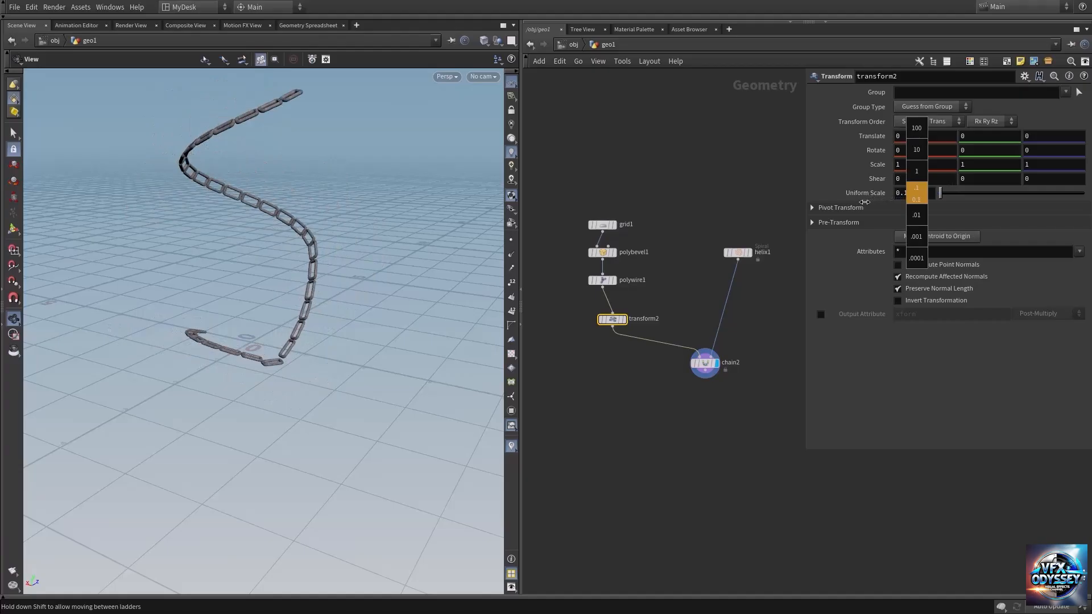
pyautogui.moveTo(317, 360); pyautogui.dragTo(254, 356)
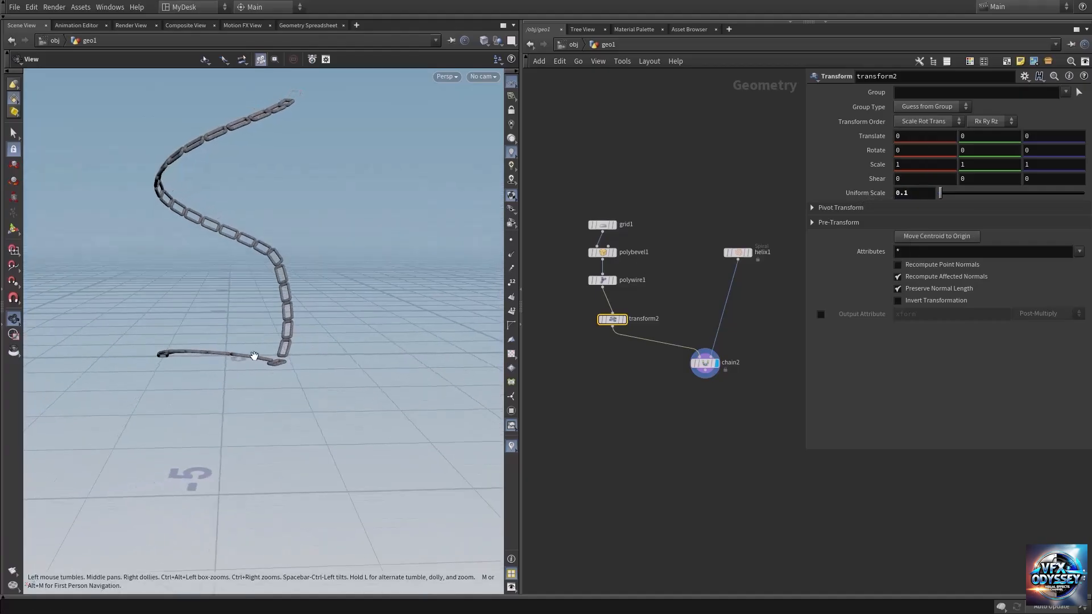
pyautogui.moveTo(254, 356); pyautogui.dragTo(447, 347, button='right')
pyautogui.moveTo(320, 322); pyautogui.dragTo(319, 343)
pyautogui.moveTo(340, 251); pyautogui.dragTo(347, 335, button='middle')
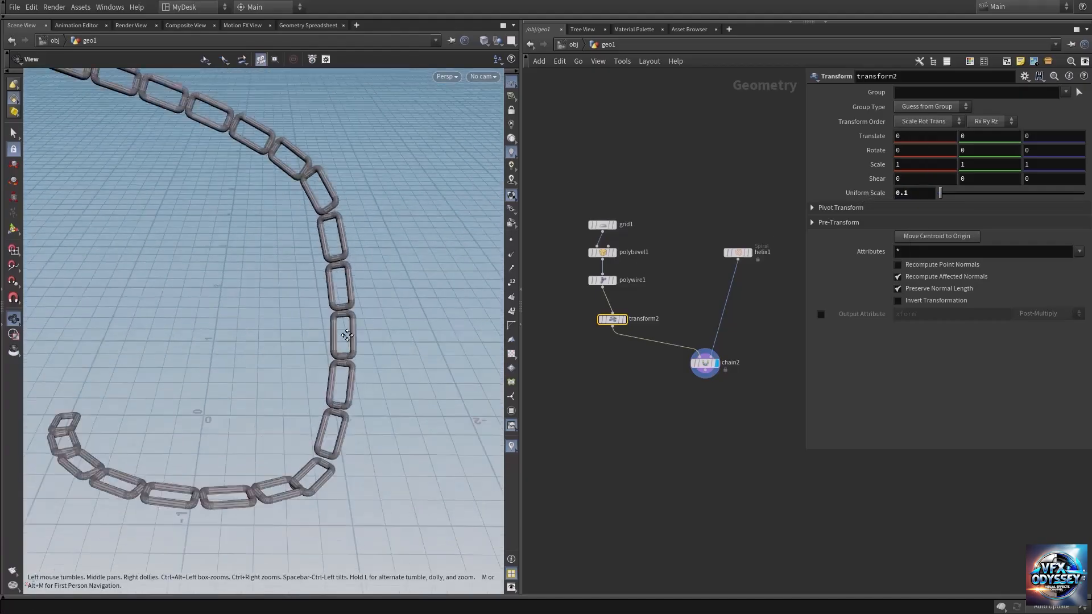
pyautogui.moveTo(347, 335); pyautogui.dragTo(258, 262)
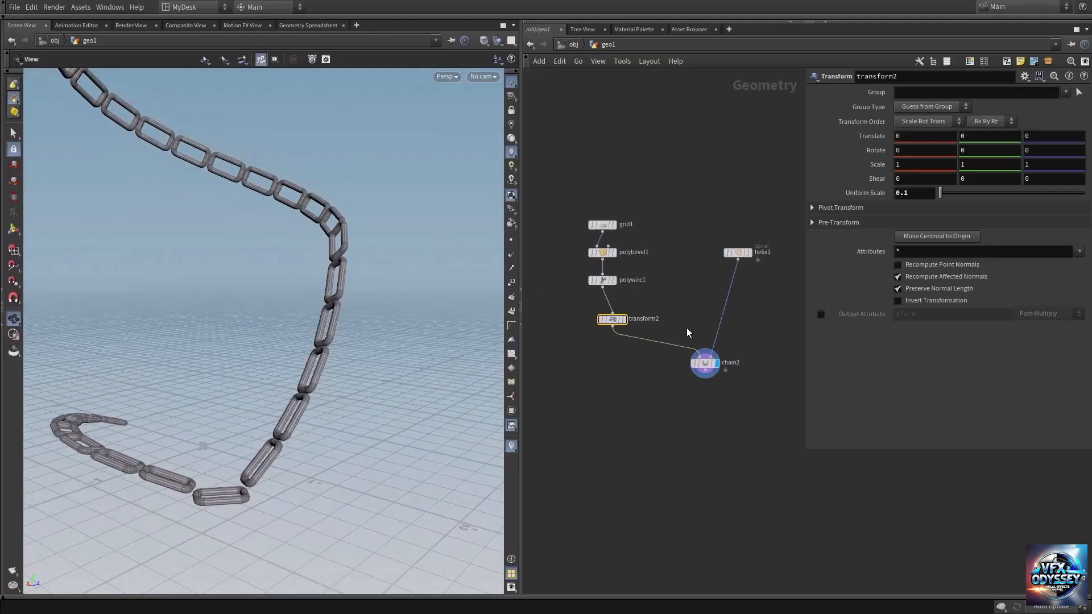
# Step: Set the Chain node's Piece Rotation to 90 so that consecutive links alternate in orientation
pyautogui.click(705, 363)
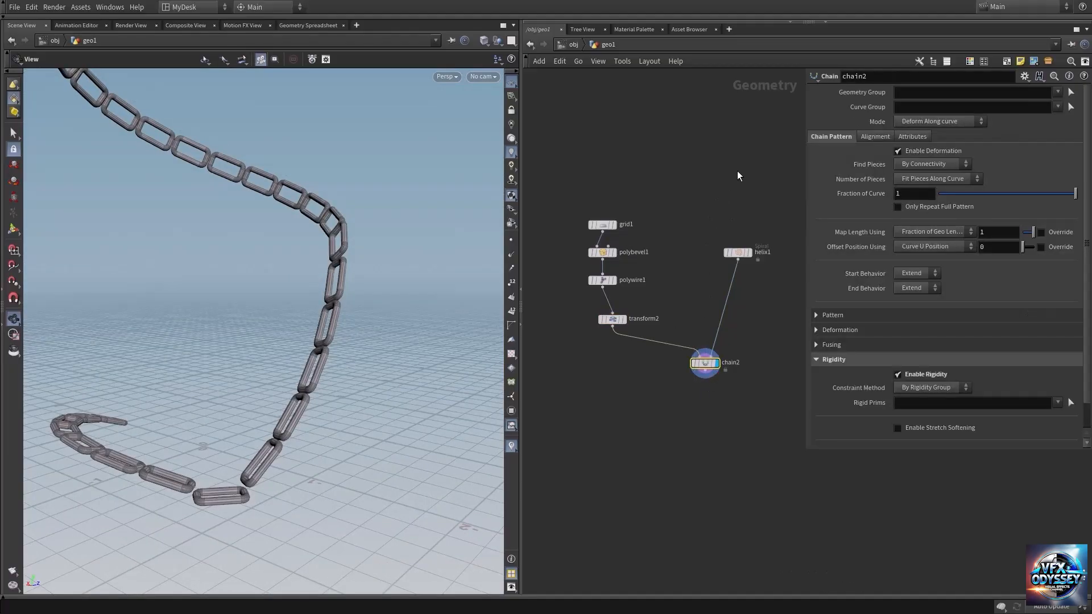
pyautogui.click(874, 139)
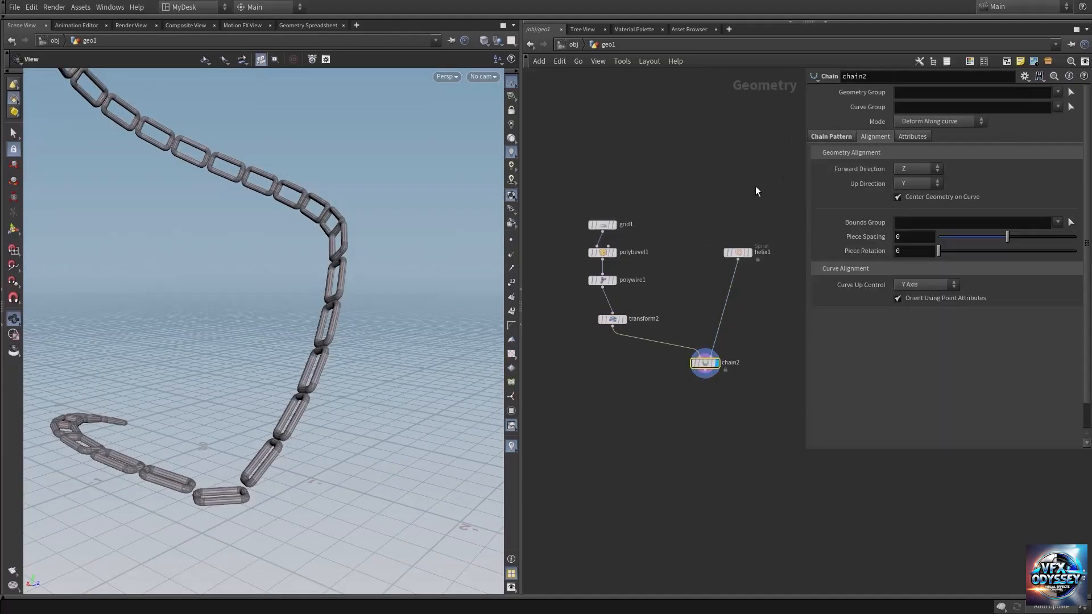
pyautogui.moveTo(938, 251); pyautogui.dragTo(1075, 253)
pyautogui.click(926, 256)
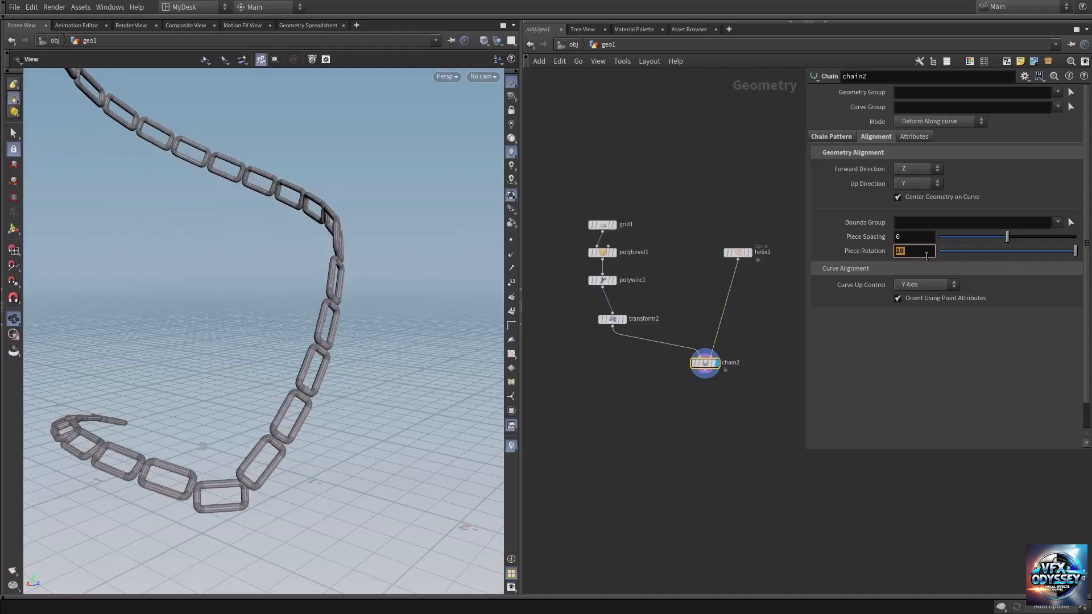
pyautogui.write('90')
pyautogui.press('Return')
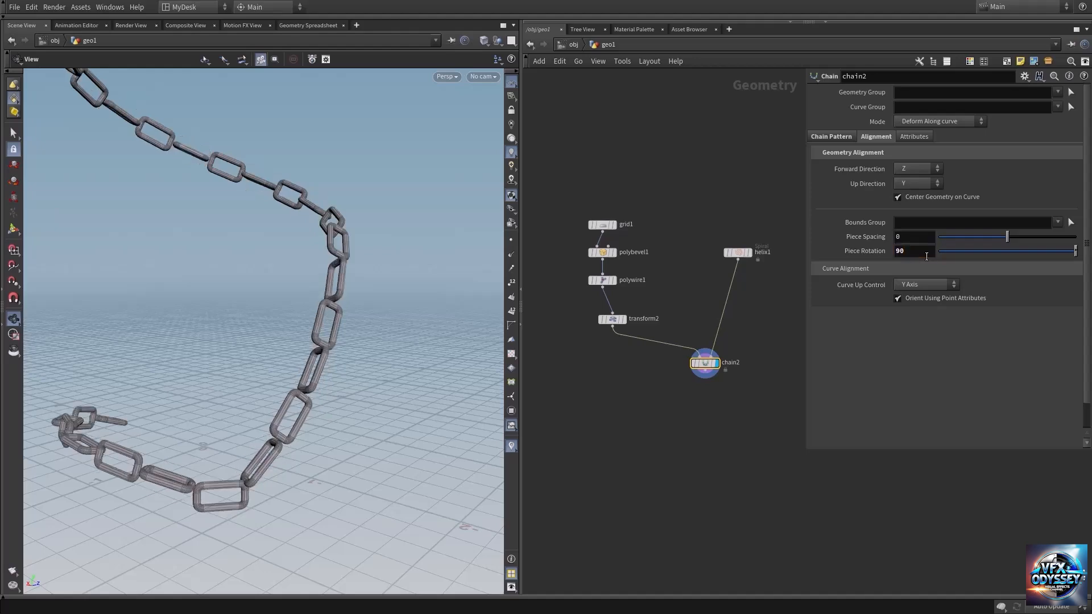
# Step: Set the Chain node's Piece Spacing to -0.092 so that neighbouring links interlock
pyautogui.scroll(10, 381, 297)
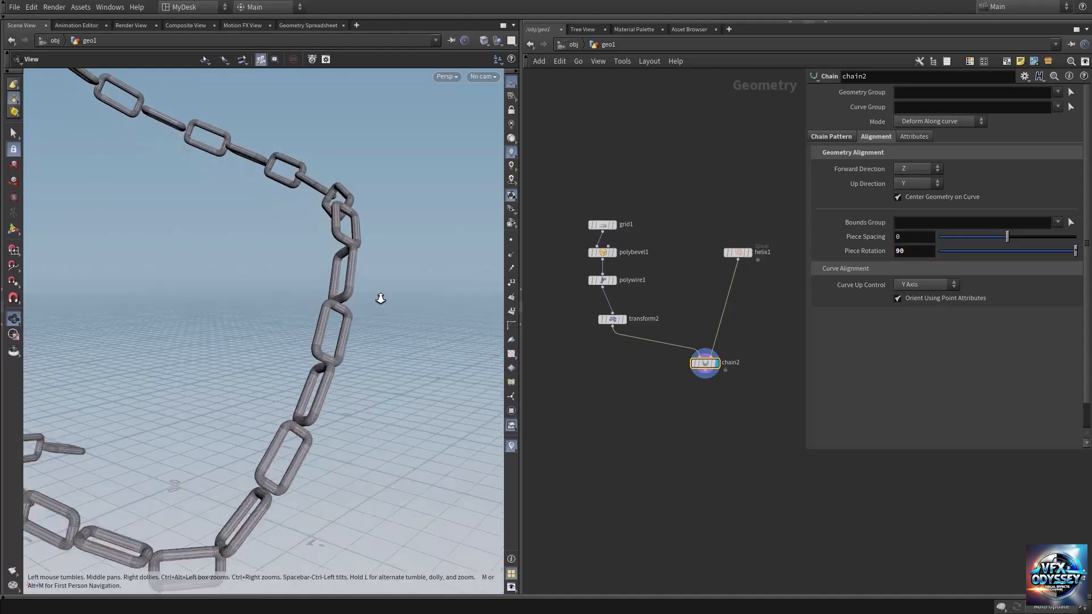
pyautogui.moveTo(384, 329); pyautogui.dragTo(390, 353)
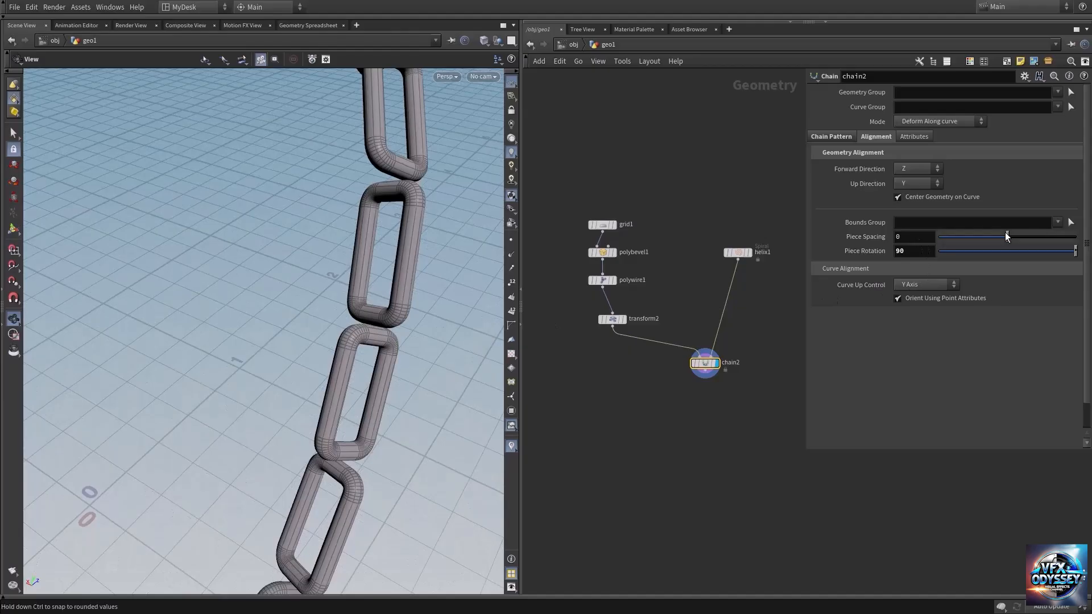
pyautogui.moveTo(1006, 235); pyautogui.dragTo(1000, 236)
pyautogui.moveTo(914, 236); pyautogui.dragTo(902, 273, button='middle')
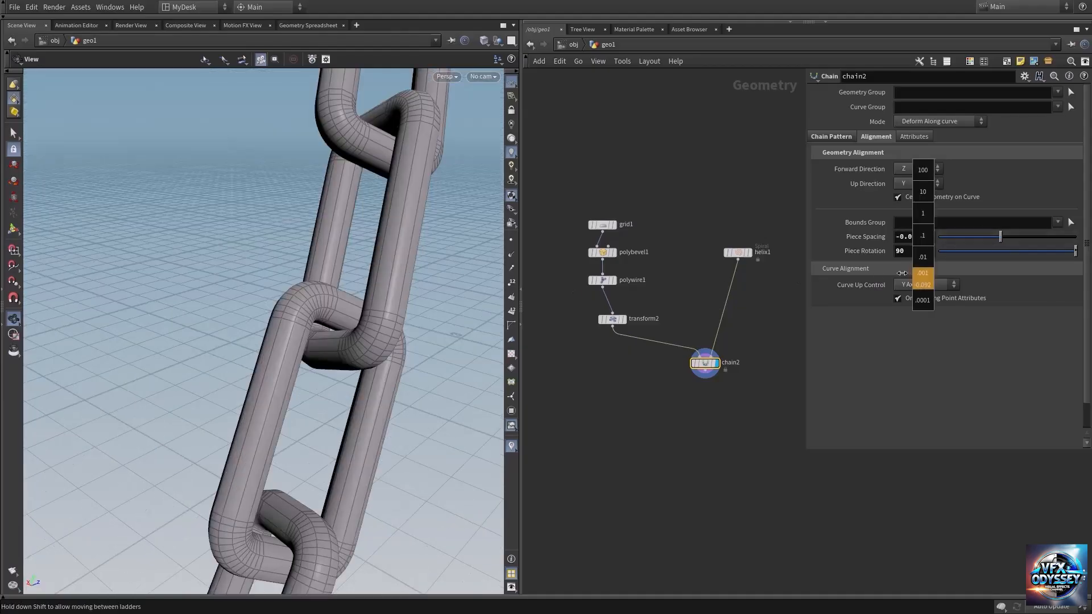
# Step: Examine how the interlocked links follow the helix, both close up and along its whole length
pyautogui.moveTo(382, 149); pyautogui.dragTo(368, 246)
pyautogui.moveTo(368, 246); pyautogui.dragTo(185, 315, button='right')
pyautogui.moveTo(268, 265); pyautogui.dragTo(292, 314, button='middle')
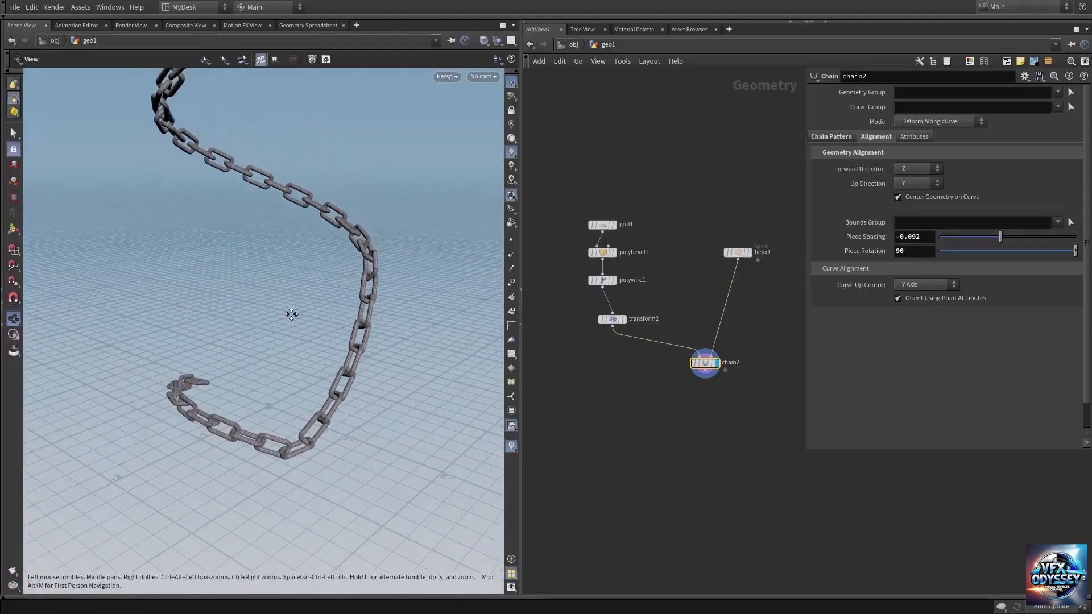
pyautogui.moveTo(196, 480); pyautogui.dragTo(230, 430)
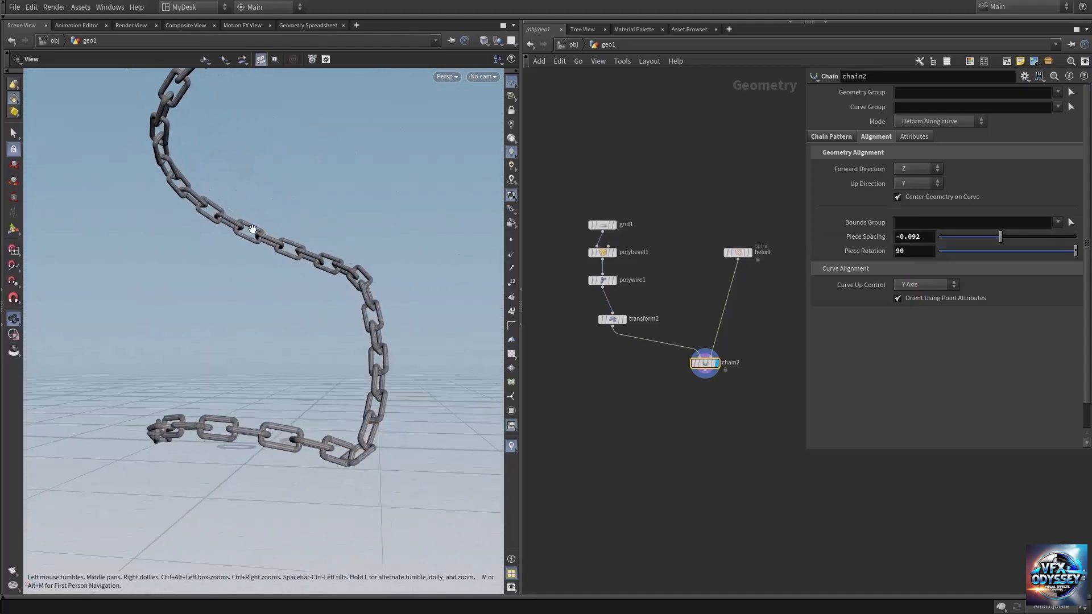
pyautogui.moveTo(252, 230); pyautogui.dragTo(270, 306)
pyautogui.moveTo(347, 186); pyautogui.dragTo(341, 245)
pyautogui.moveTo(391, 404); pyautogui.dragTo(389, 215, button='middle')
pyautogui.moveTo(322, 372); pyautogui.dragTo(318, 359)
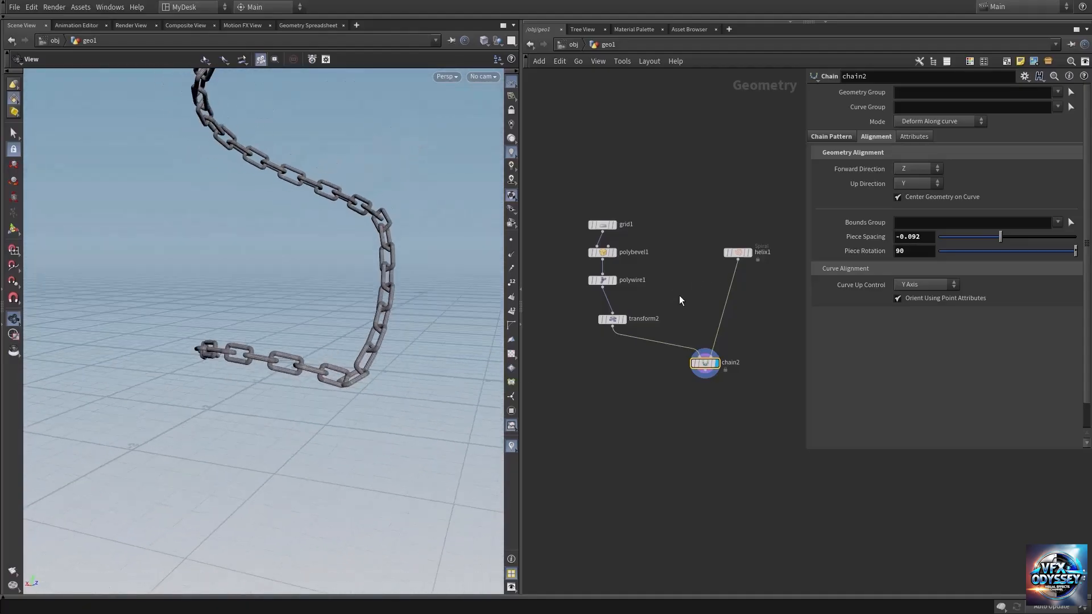
# Step: Collapse the Chain node's Rigidity settings and switch Number of Pieces to Explicit Number with a value of 1
pyautogui.click(831, 136)
pyautogui.click(830, 361)
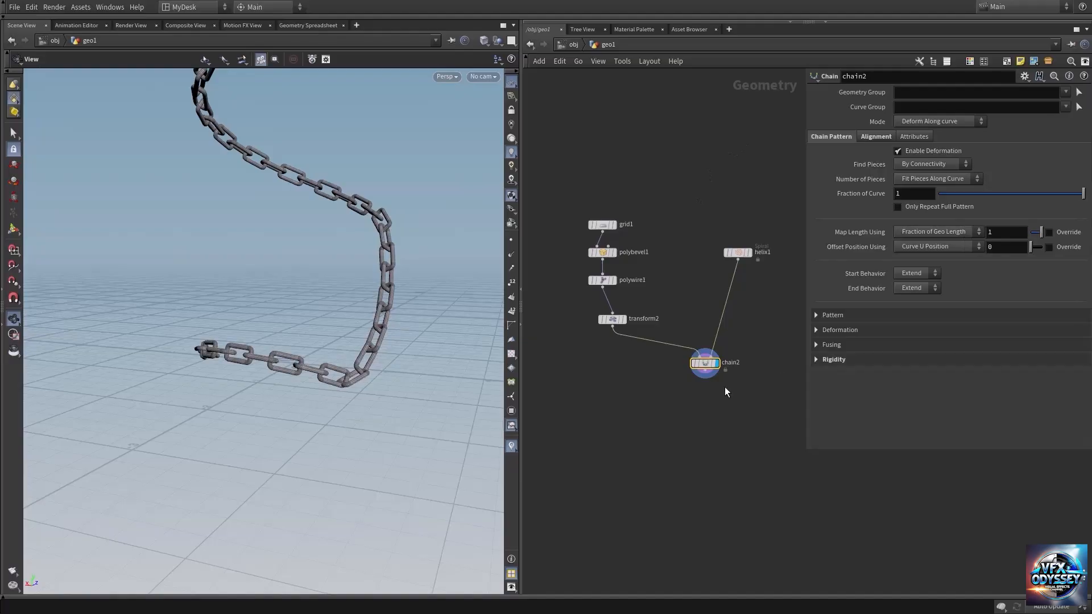
pyautogui.moveTo(223, 353); pyautogui.dragTo(264, 352)
pyautogui.moveTo(233, 260); pyautogui.dragTo(244, 305)
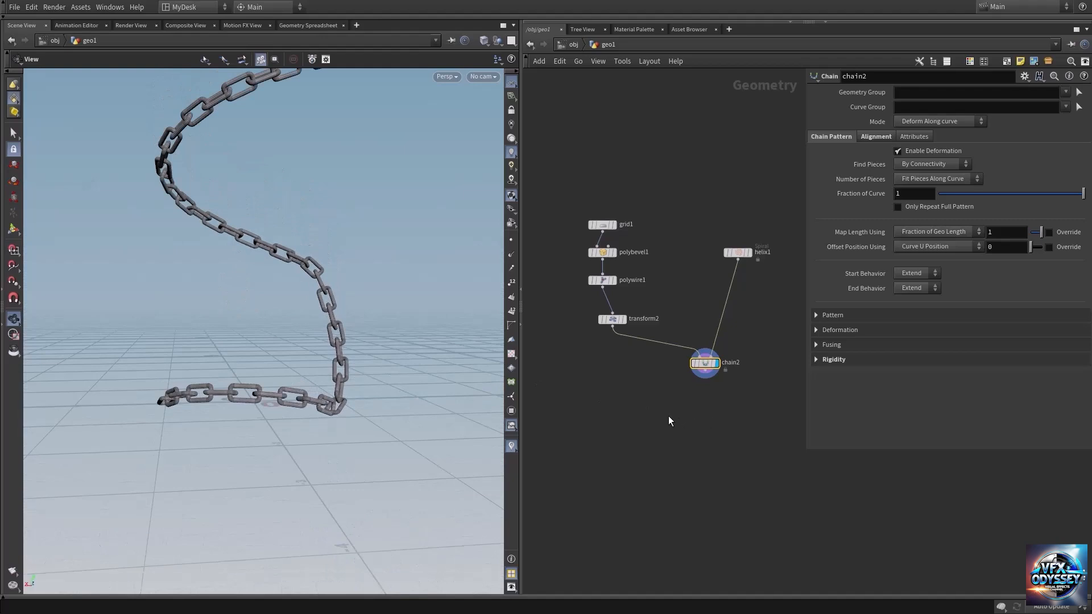
pyautogui.moveTo(674, 384); pyautogui.dragTo(646, 419, button='middle')
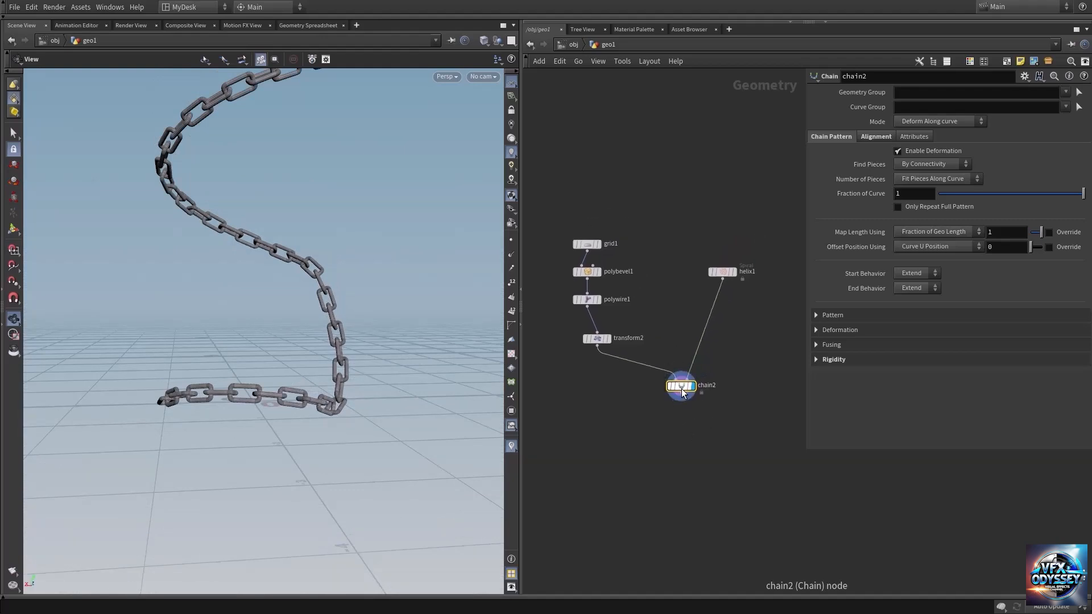
pyautogui.moveTo(686, 388); pyautogui.dragTo(684, 392)
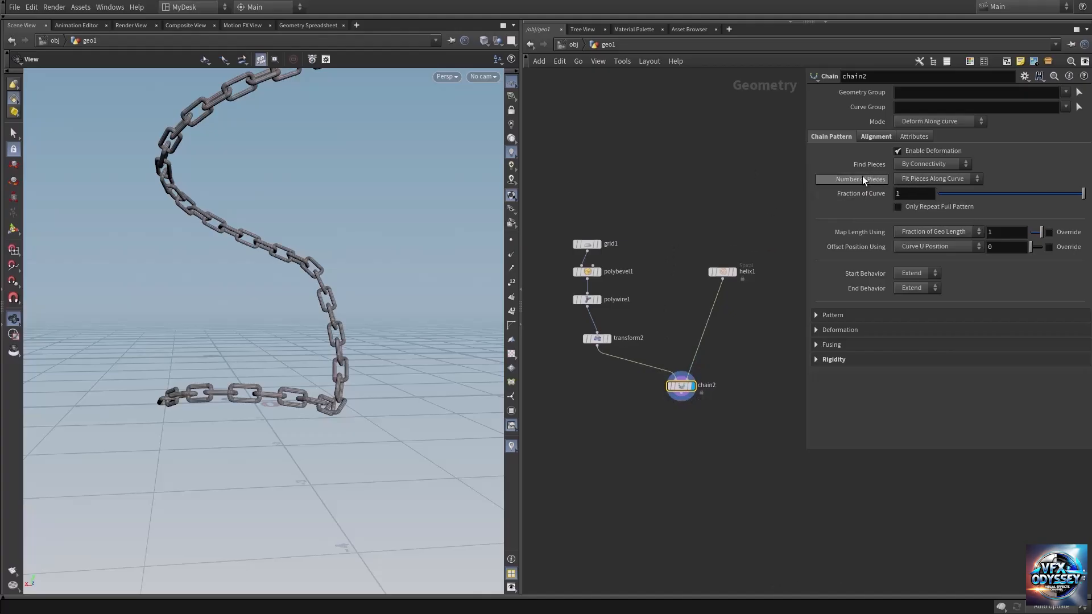
pyautogui.click(936, 179)
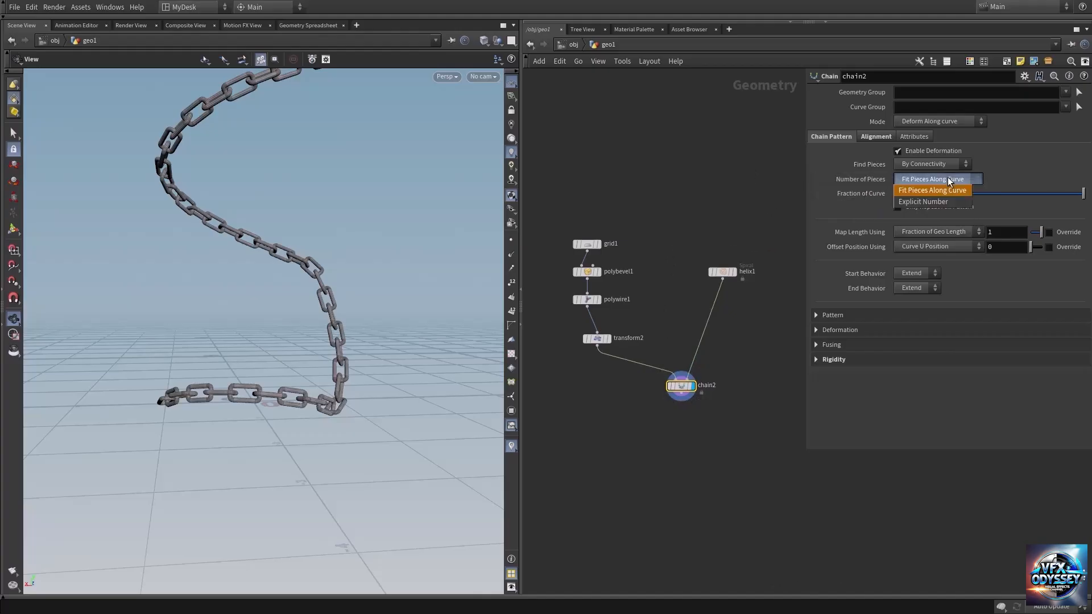
pyautogui.click(914, 200)
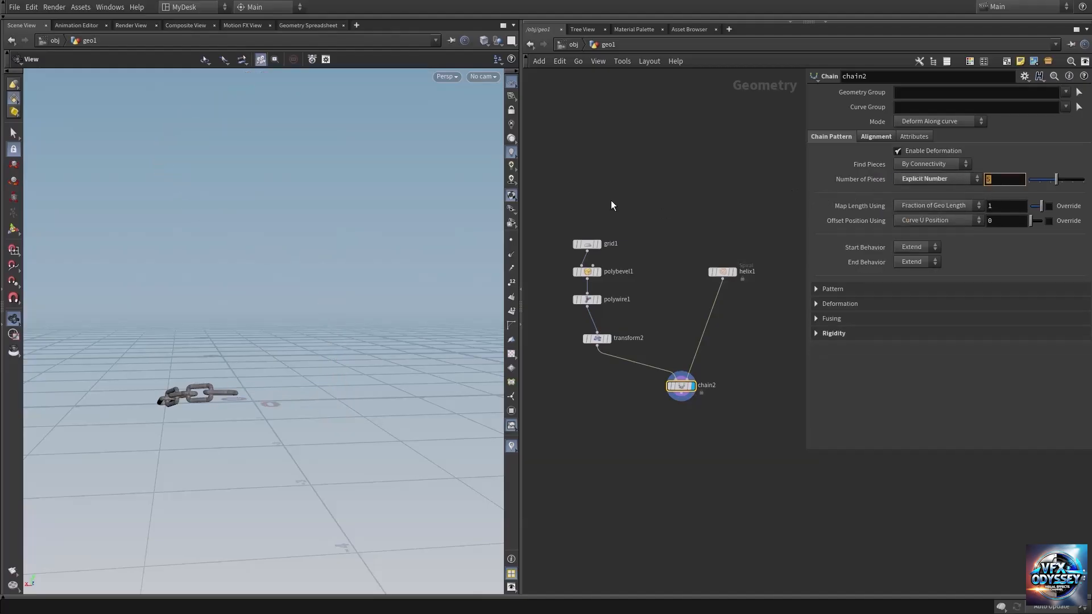
pyautogui.write('1')
pyautogui.press('Return')
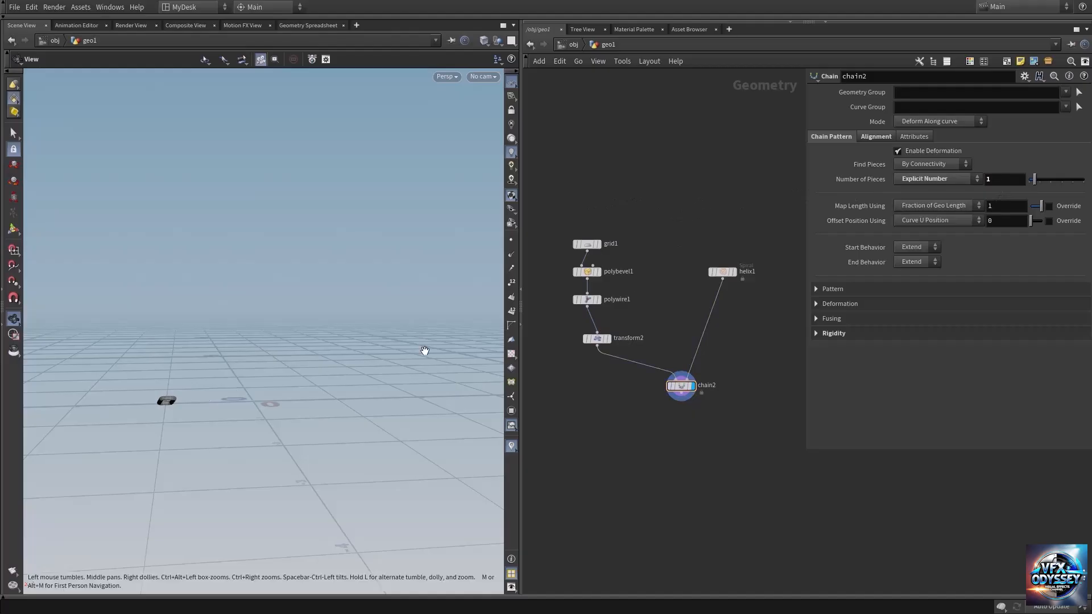
# Step: Slide the single link along the curve with an Offset Position of 0.44 and show helix1 as a template
pyautogui.moveTo(143, 418); pyautogui.dragTo(227, 409)
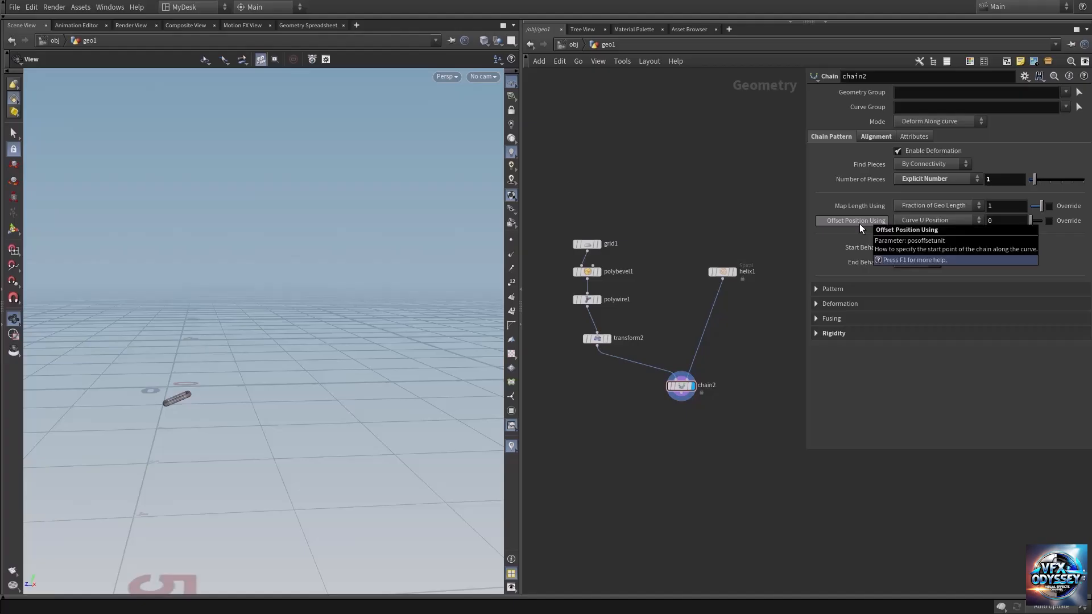
pyautogui.moveTo(1008, 221); pyautogui.dragTo(967, 240, button='middle')
pyautogui.moveTo(760, 321); pyautogui.dragTo(711, 323, button='middle')
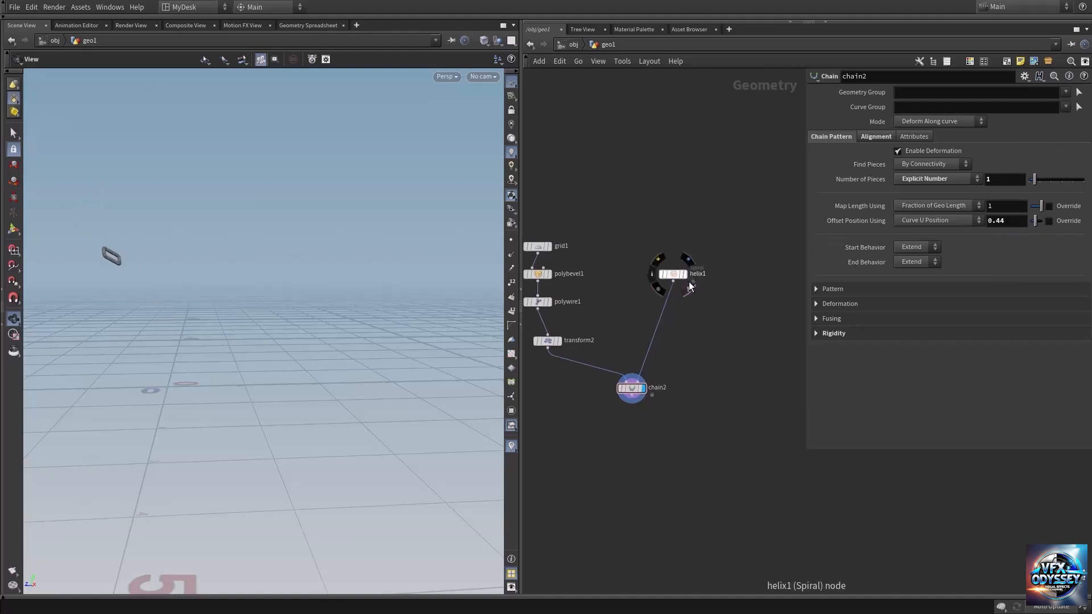
pyautogui.click(690, 286)
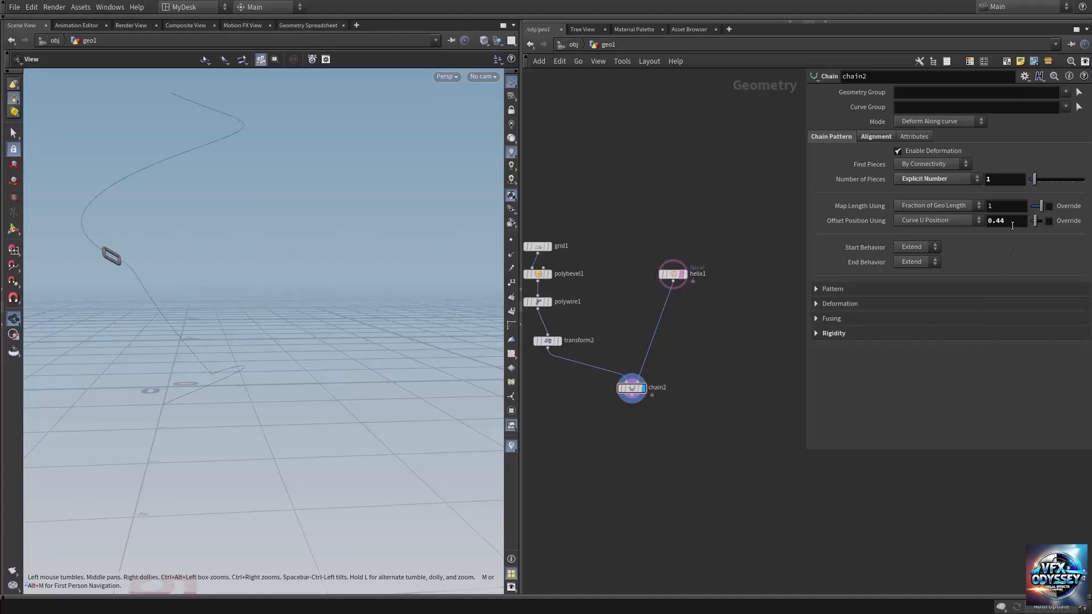
# Step: Slide the link back along the helix to an Offset Position of 0.053 and turn off helix1's template display
pyautogui.moveTo(1012, 226); pyautogui.dragTo(1091, 265, button='middle')
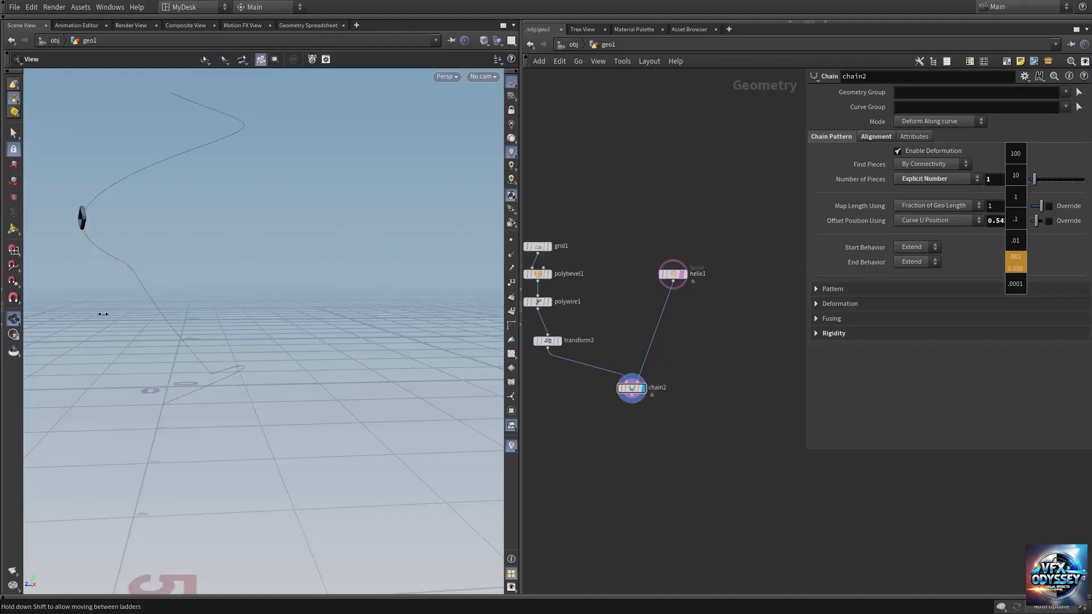
pyautogui.moveTo(103, 313); pyautogui.dragTo(85, 222, button='middle')
pyautogui.moveTo(941, 232); pyautogui.dragTo(398, 217, button='middle')
pyautogui.moveTo(178, 385)
pyautogui.mouseDown()
pyautogui.moveTo(188, 406)
pyautogui.moveTo(192, 383)
pyautogui.mouseUp()
pyautogui.click(681, 274)
# Step: Add a Box node in an empty area of the network and display it
pyautogui.moveTo(714, 358); pyautogui.dragTo(585, 329, button='middle')
pyautogui.scroll(-3, 703, 320)
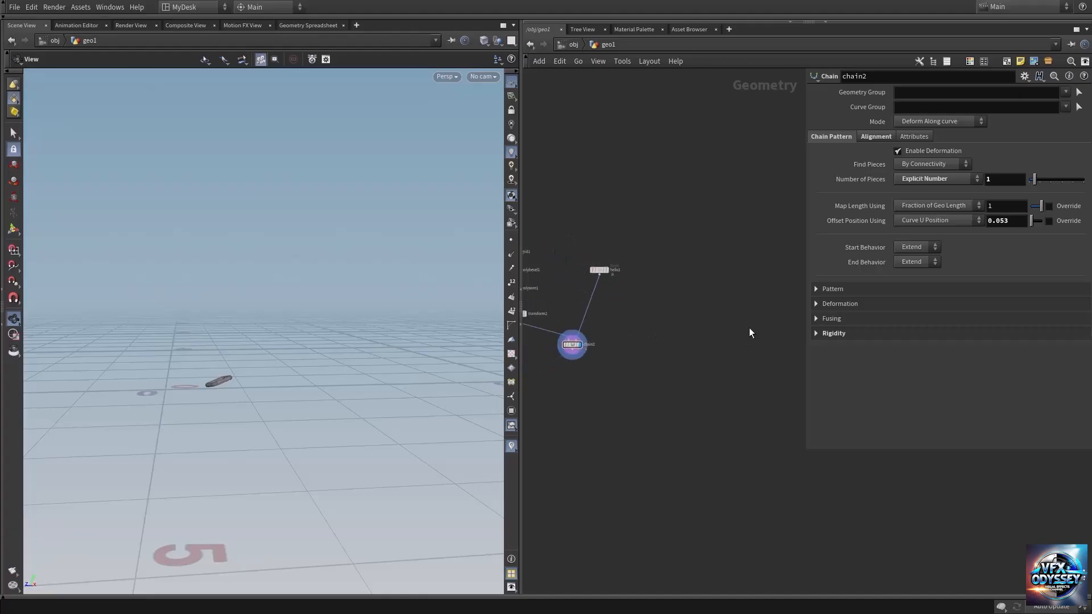
pyautogui.moveTo(749, 329); pyautogui.dragTo(632, 325, button='middle')
pyautogui.press('Tab')
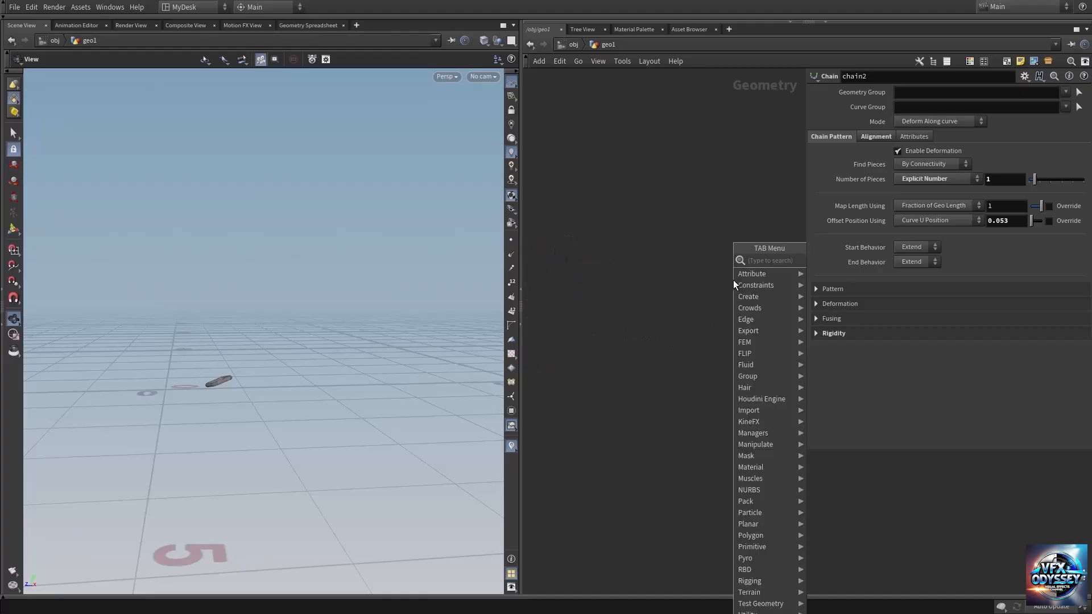
pyautogui.write('box')
pyautogui.press('Return')
pyautogui.click(674, 265)
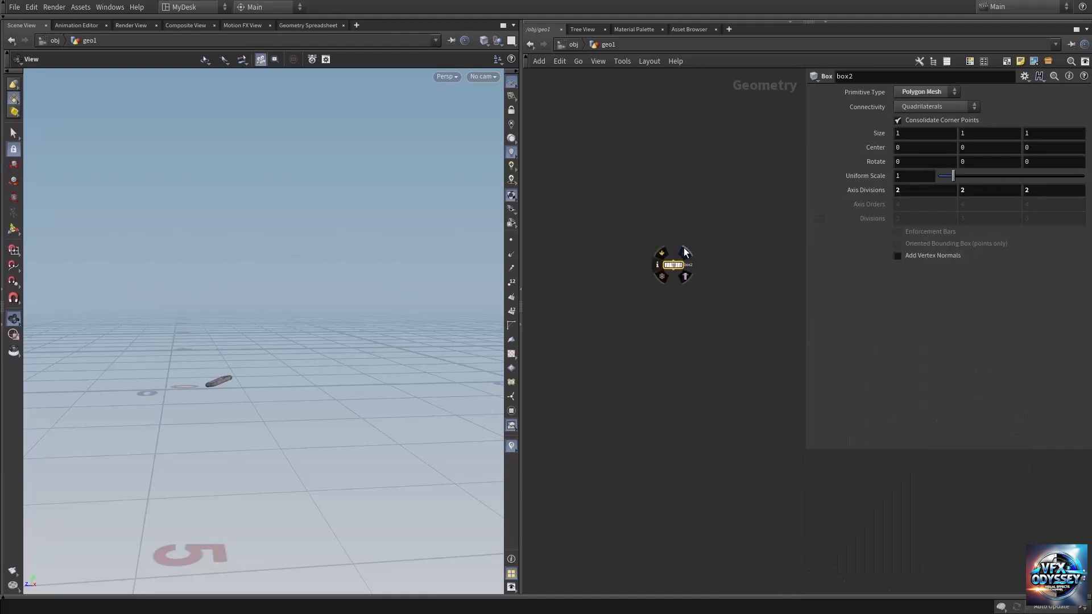
pyautogui.click(684, 249)
# Step: Set the box's X size to 0.13 to make it a thin upright plate
pyautogui.moveTo(121, 409); pyautogui.dragTo(240, 359)
pyautogui.moveTo(240, 358); pyautogui.dragTo(256, 358, button='right')
pyautogui.moveTo(933, 133); pyautogui.dragTo(502, 143, button='middle')
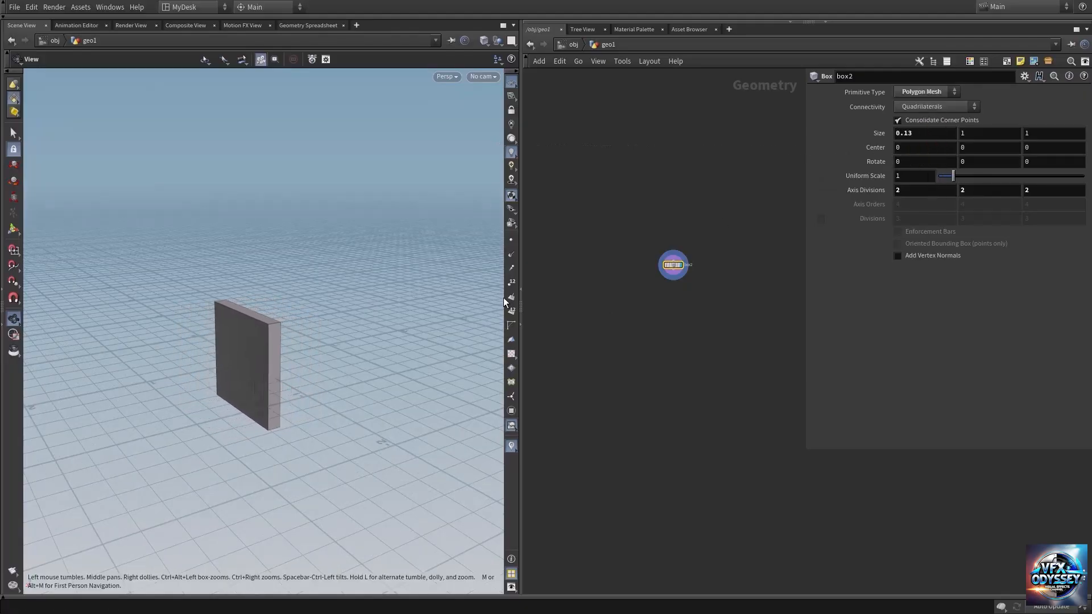
pyautogui.moveTo(236, 375); pyautogui.dragTo(244, 346)
pyautogui.moveTo(242, 348); pyautogui.dragTo(444, 330, button='right')
pyautogui.moveTo(281, 322); pyautogui.dragTo(210, 356)
# Step: Add a PolyBevel node after the box with a Distance of 0.02
pyautogui.press('Tab')
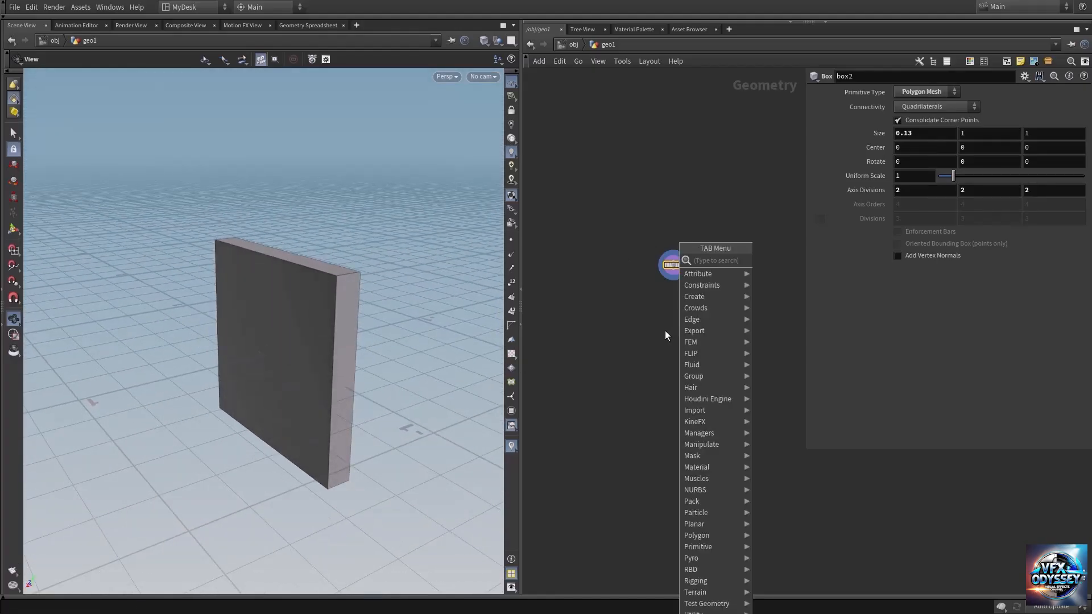
pyautogui.write('polybe')
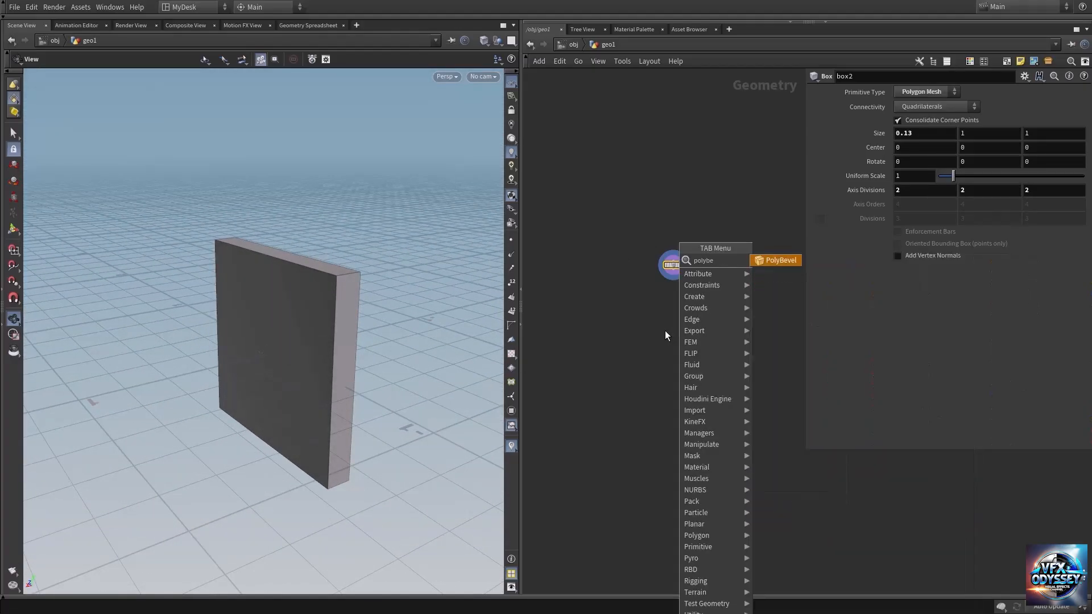
pyautogui.press('Return')
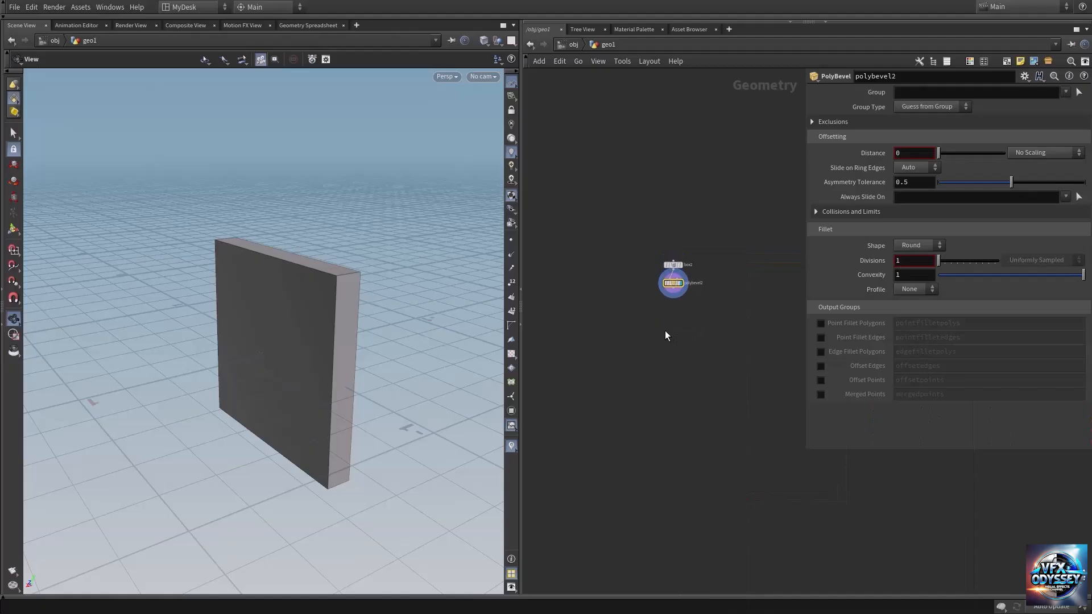
pyautogui.moveTo(920, 152); pyautogui.dragTo(939, 171, button='middle')
pyautogui.moveTo(326, 292); pyautogui.dragTo(440, 292, button='right')
pyautogui.moveTo(408, 288); pyautogui.dragTo(356, 293, button='middle')
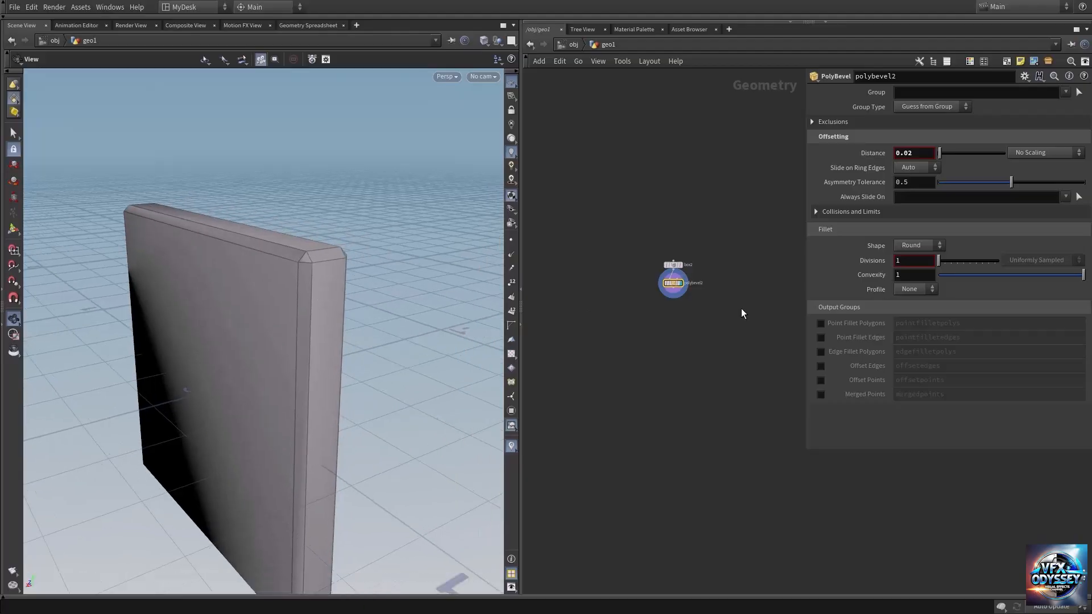
# Step: Set the PolyBevel's fillet Divisions to 8 to round the plate's edges
pyautogui.click(933, 261)
pyautogui.moveTo(941, 260); pyautogui.dragTo(960, 262)
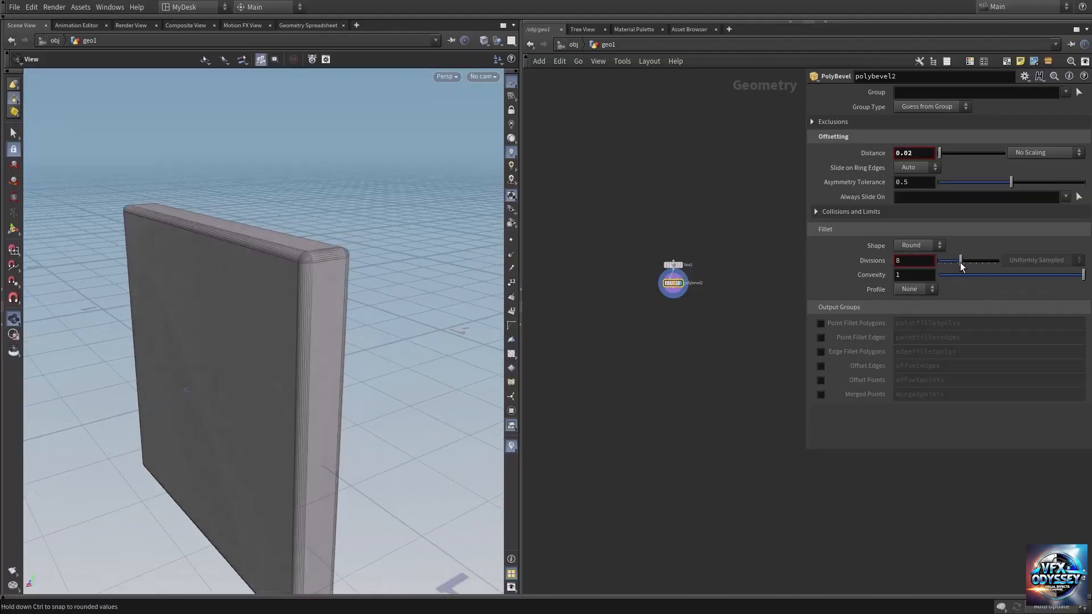
pyautogui.moveTo(259, 294); pyautogui.dragTo(302, 321)
# Step: Add a Grid node below the bevelled box, display it and orient it to the YZ Plane
pyautogui.scroll(-5, 304, 311)
pyautogui.scroll(5, 703, 296)
pyautogui.moveTo(702, 283); pyautogui.dragTo(713, 328, button='middle')
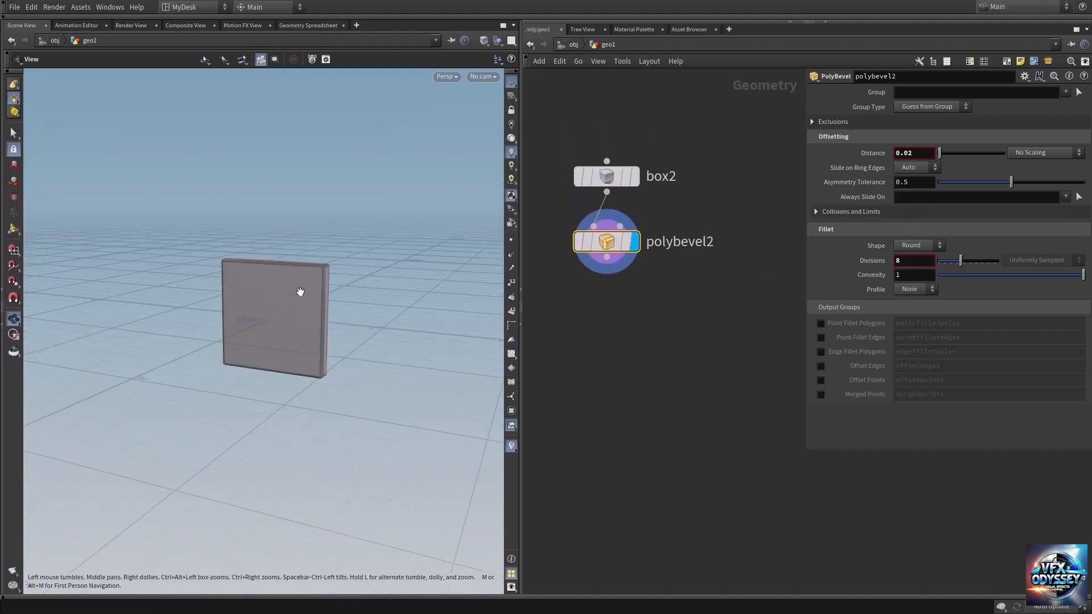
pyautogui.moveTo(300, 291)
pyautogui.mouseDown()
pyautogui.moveTo(304, 283)
pyautogui.moveTo(290, 299)
pyautogui.moveTo(295, 291)
pyautogui.mouseUp()
pyautogui.moveTo(715, 295); pyautogui.dragTo(693, 295, button='middle')
pyautogui.moveTo(694, 295); pyautogui.dragTo(698, 309, button='right')
pyautogui.press('Tab')
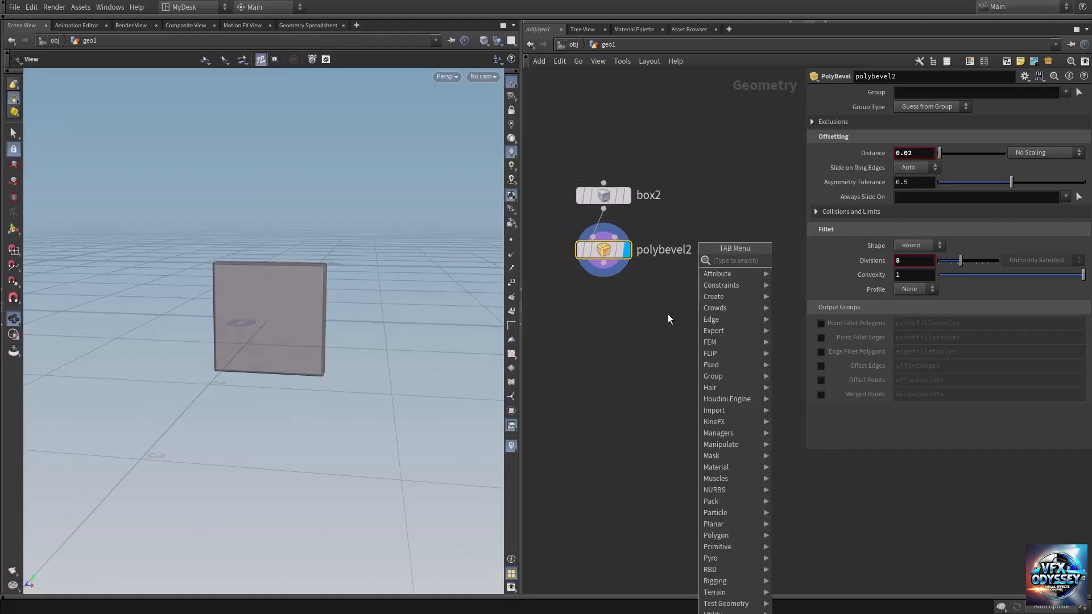
pyautogui.write('grid')
pyautogui.press('Return')
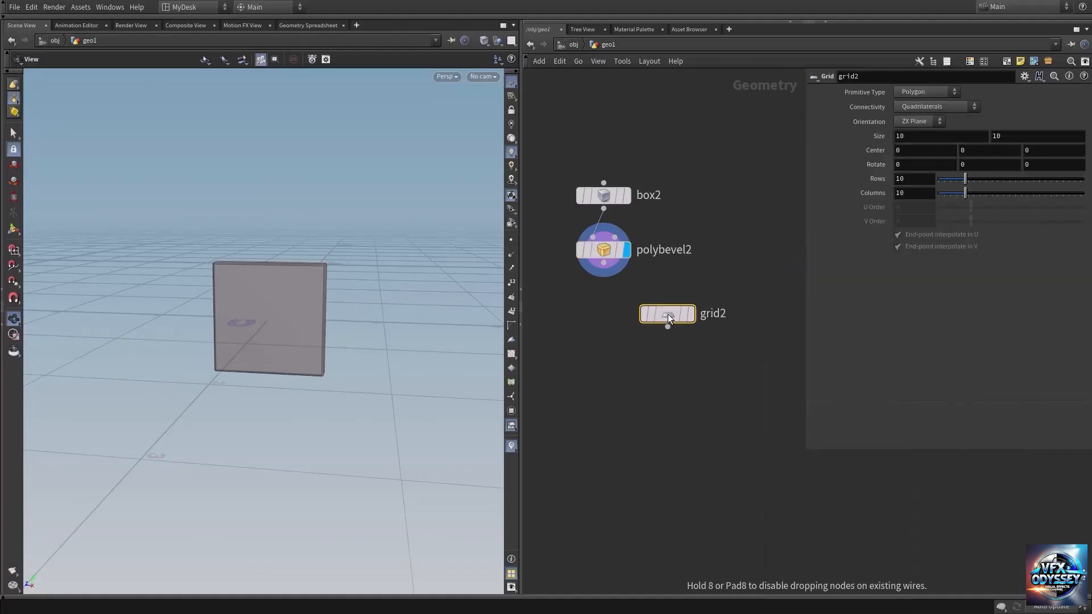
pyautogui.click(668, 314)
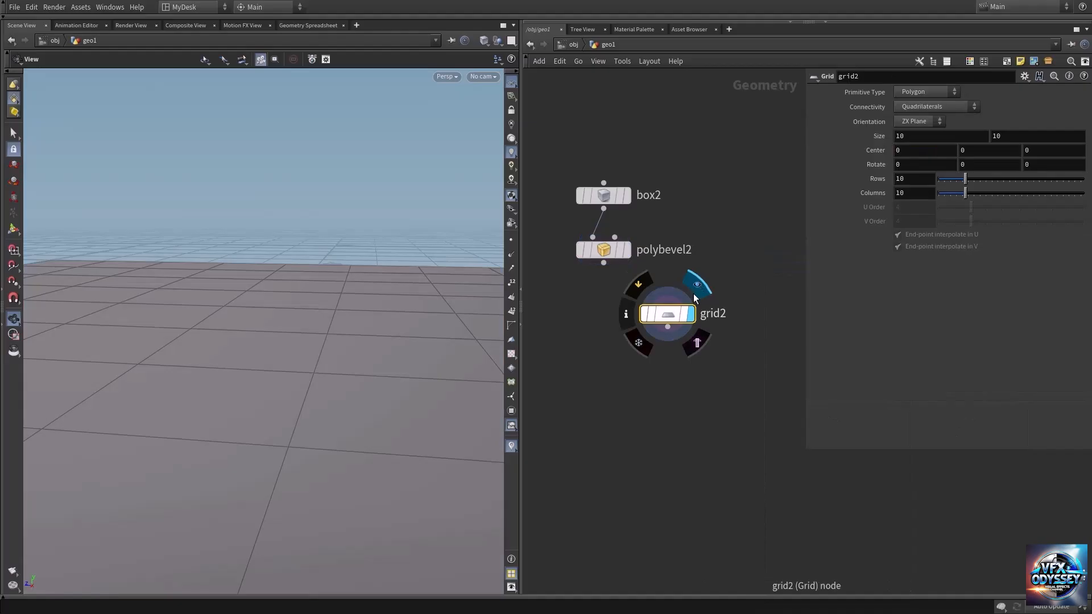
pyautogui.click(919, 121)
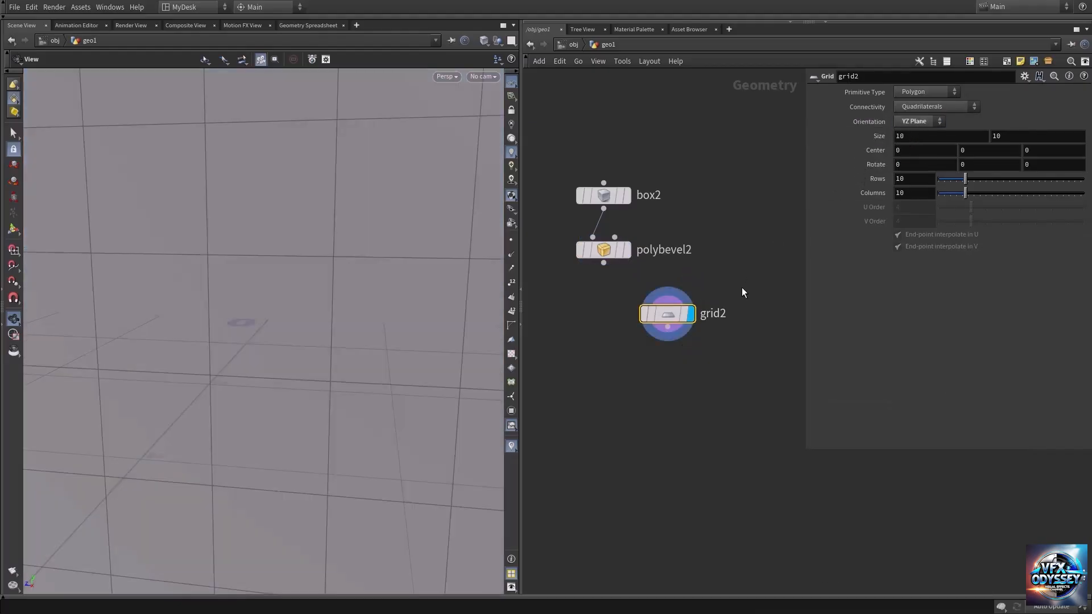
# Step: Add a Match Size node and wire the new grid into its first input
pyautogui.press('Tab')
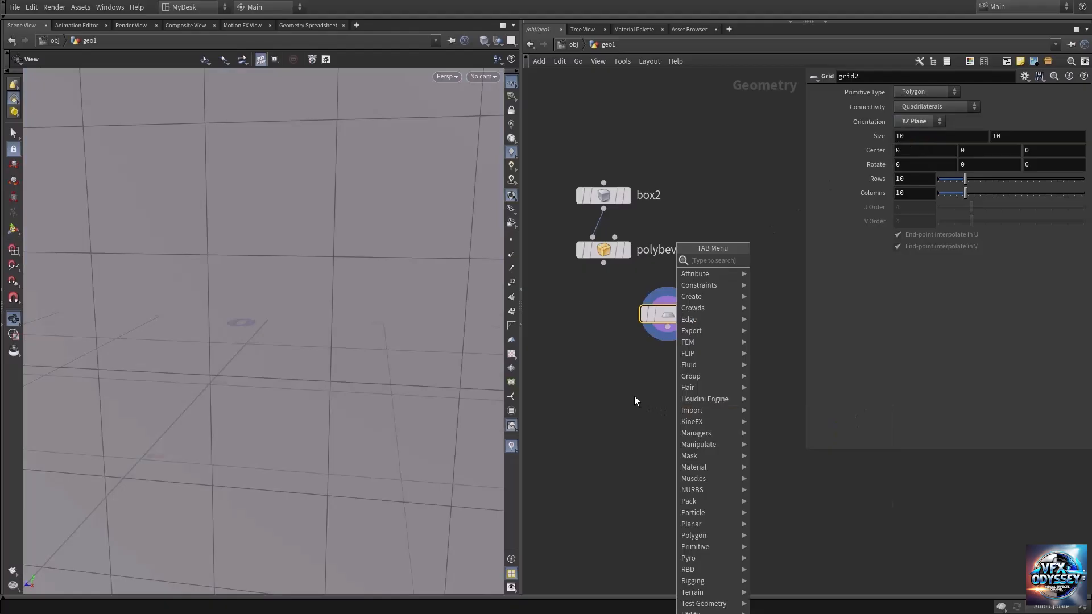
pyautogui.write('matchs')
pyautogui.press('Return')
pyautogui.click(634, 396)
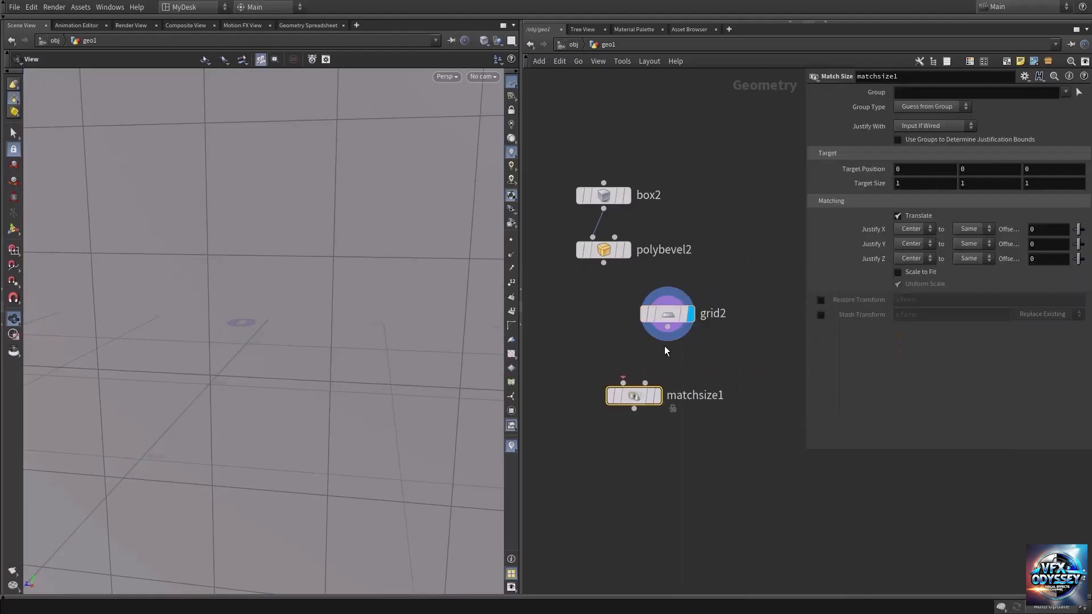
pyautogui.click(668, 327)
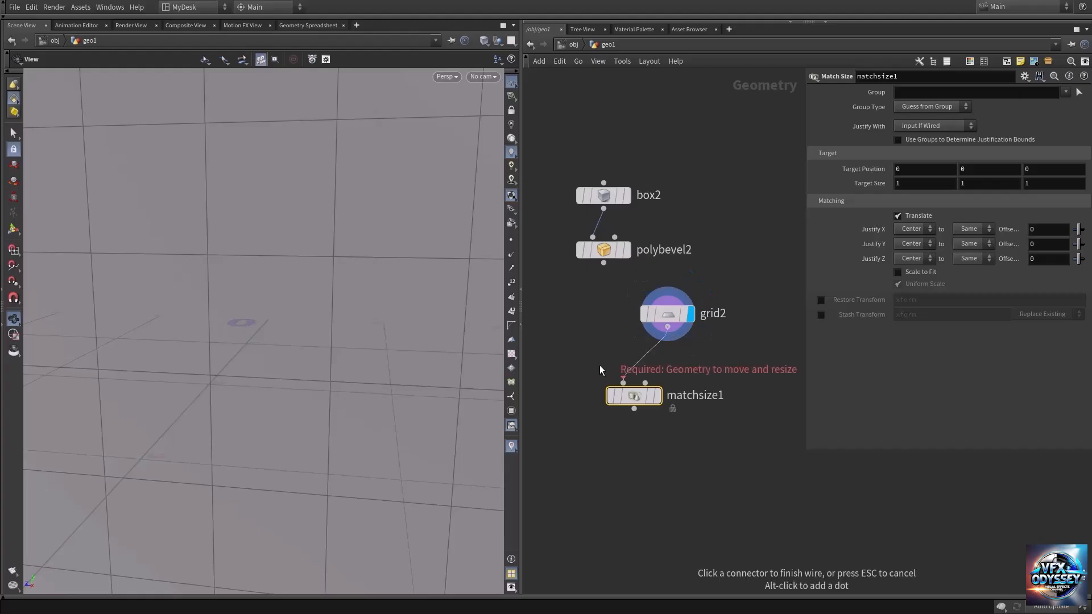
pyautogui.click(624, 383)
# Step: Rearrange the box and grid nodes and wire polybevel2 into the Match Size node's second input
pyautogui.moveTo(692, 310); pyautogui.dragTo(613, 328)
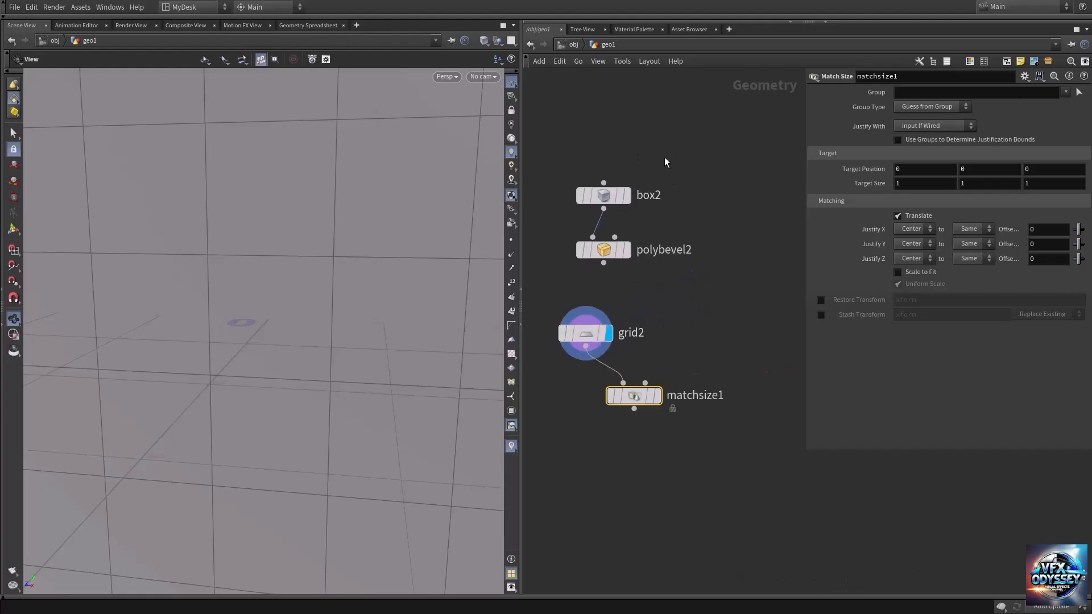
pyautogui.moveTo(662, 158); pyautogui.dragTo(689, 251)
pyautogui.click(702, 295)
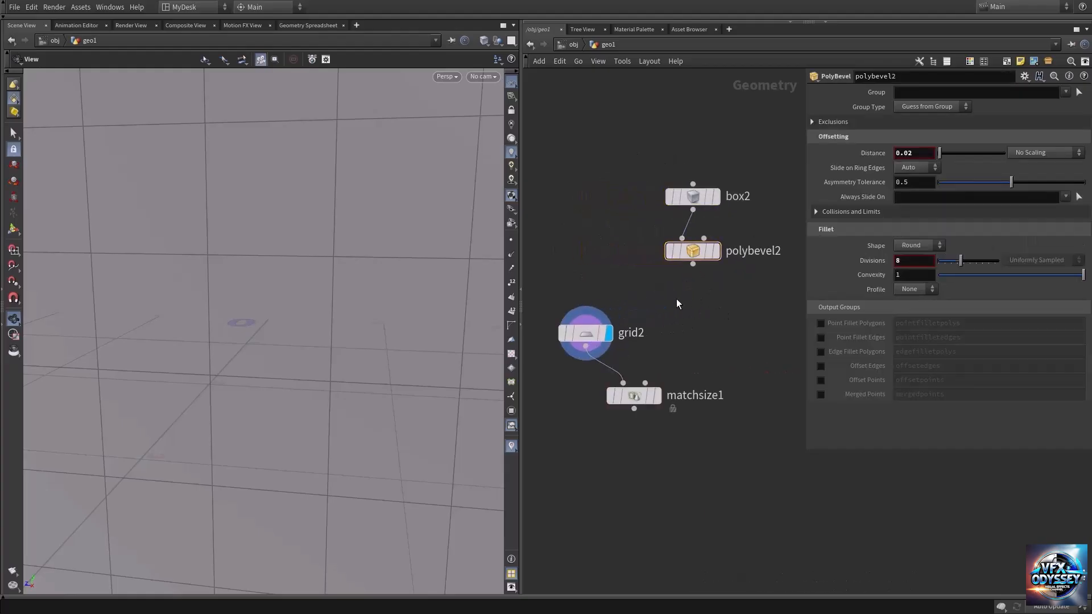
pyautogui.click(693, 265)
pyautogui.click(645, 382)
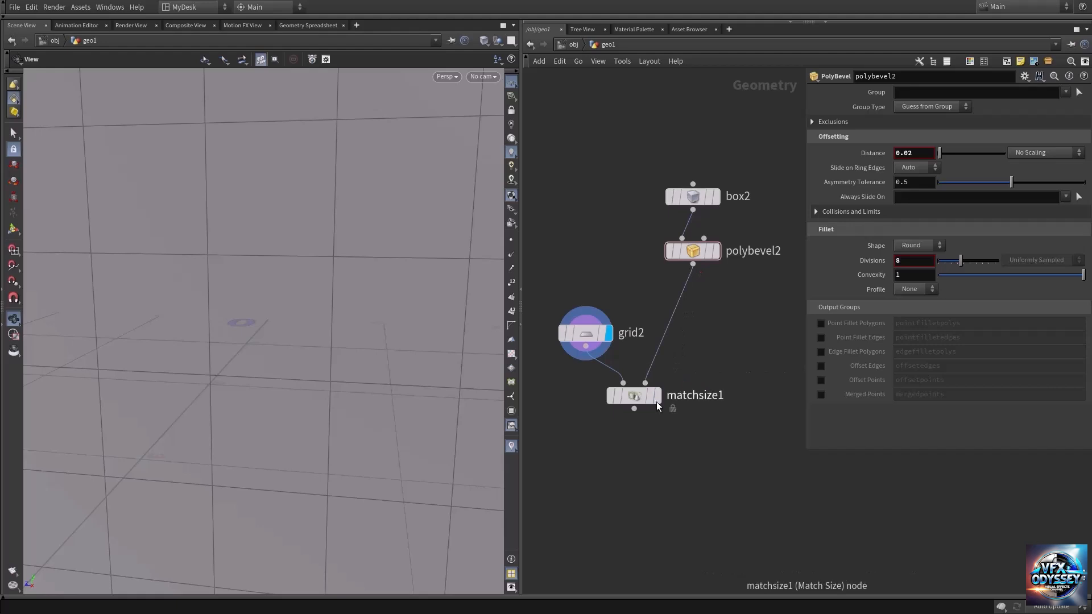
# Step: Display the Match Size node, enable Scale to Fit, and compare the resized grid with the bevelled box
pyautogui.moveTo(657, 408)
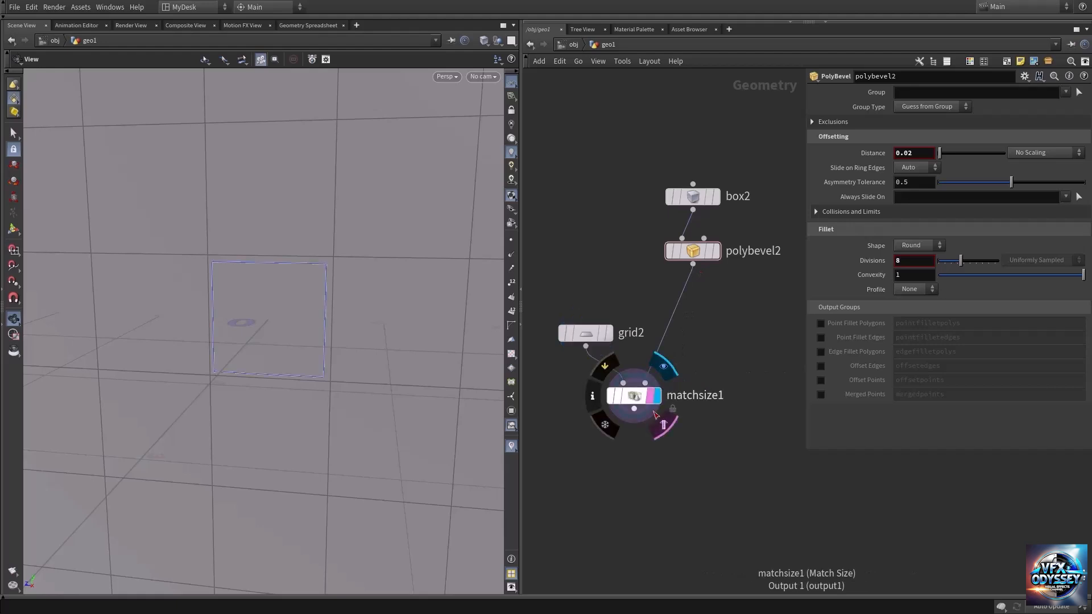
pyautogui.click(648, 396)
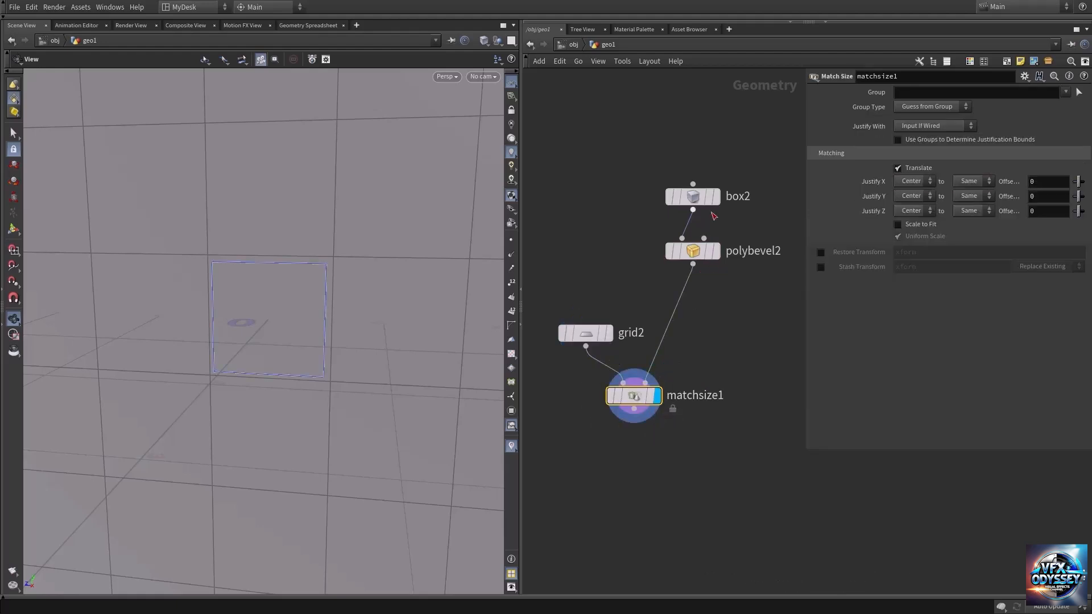
pyautogui.click(898, 225)
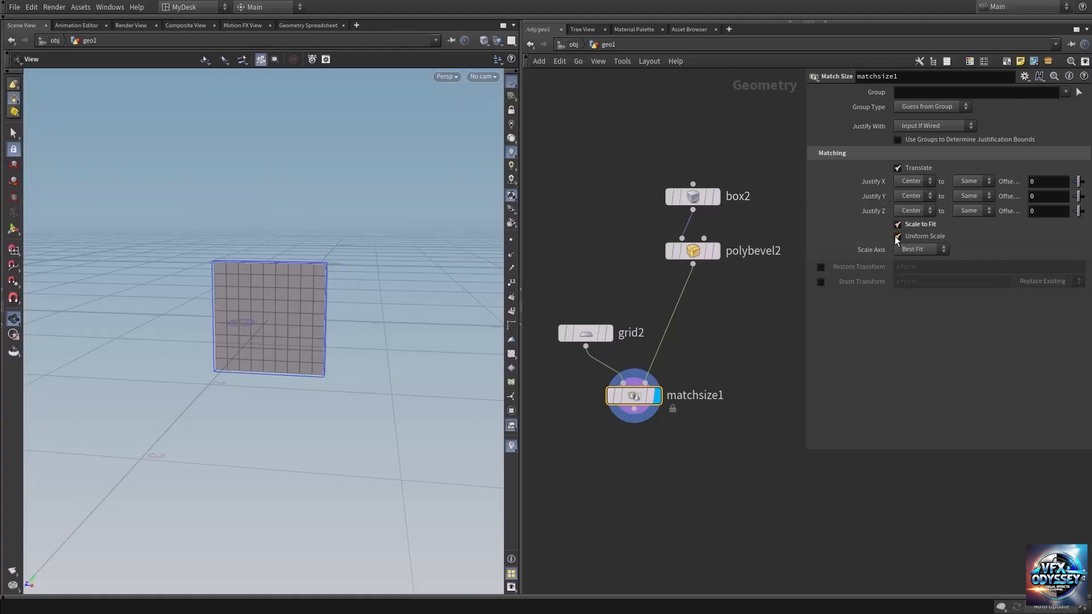
pyautogui.click(897, 237)
pyautogui.moveTo(285, 298); pyautogui.dragTo(342, 290)
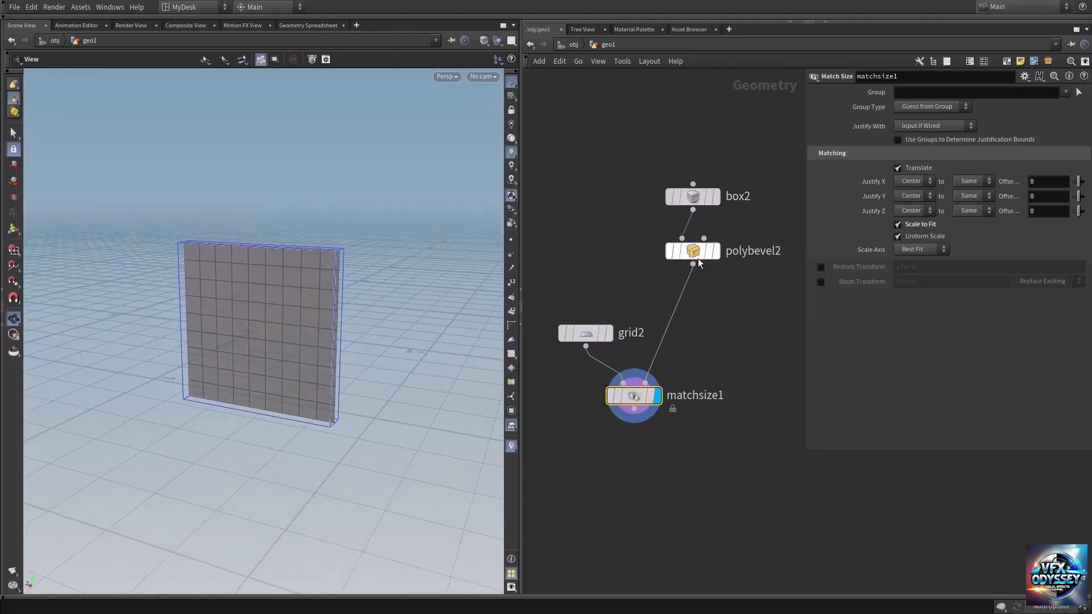
pyautogui.click(718, 234)
pyautogui.moveTo(383, 294)
pyautogui.mouseDown()
pyautogui.moveTo(285, 295)
pyautogui.moveTo(409, 273)
pyautogui.moveTo(334, 271)
pyautogui.moveTo(375, 297)
pyautogui.mouseUp()
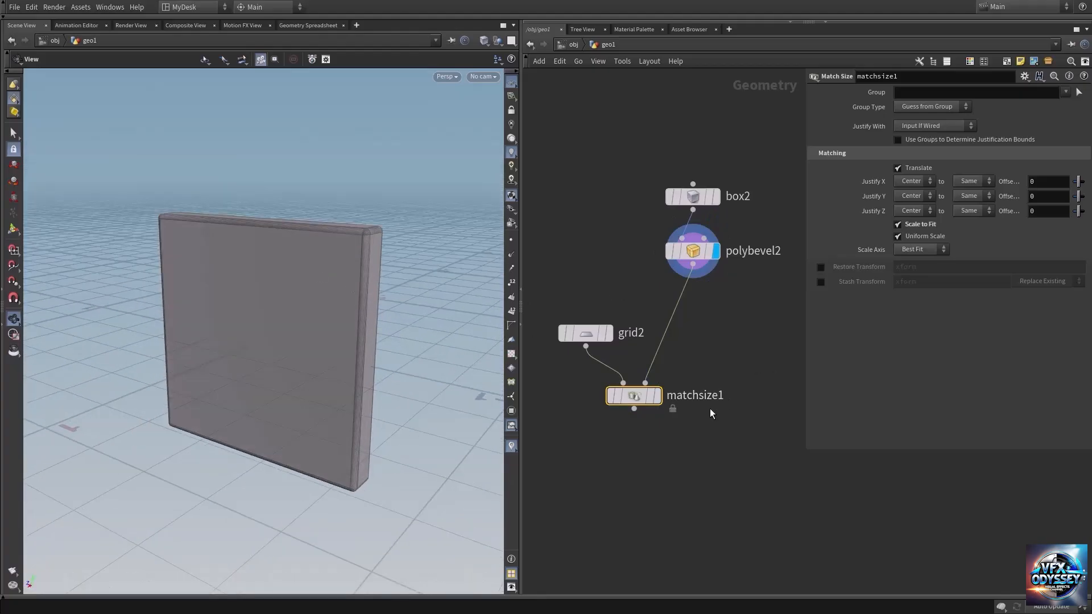
# Step: Add a Tube node below matchsize1 and display it
pyautogui.moveTo(710, 409); pyautogui.dragTo(707, 336, button='middle')
pyautogui.press('Tab')
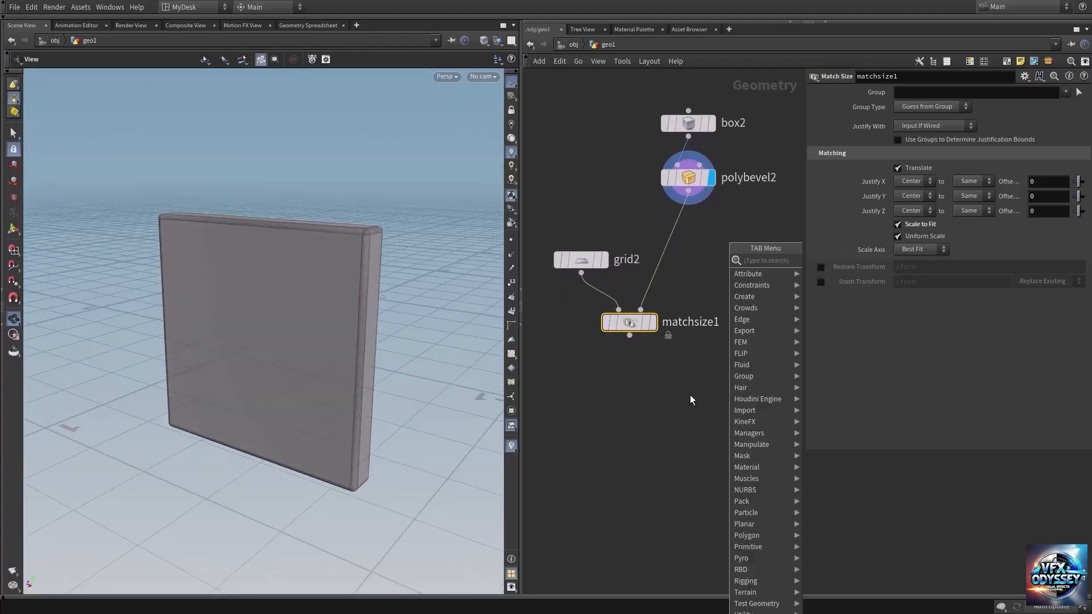
pyautogui.write('tube')
pyautogui.press('Return')
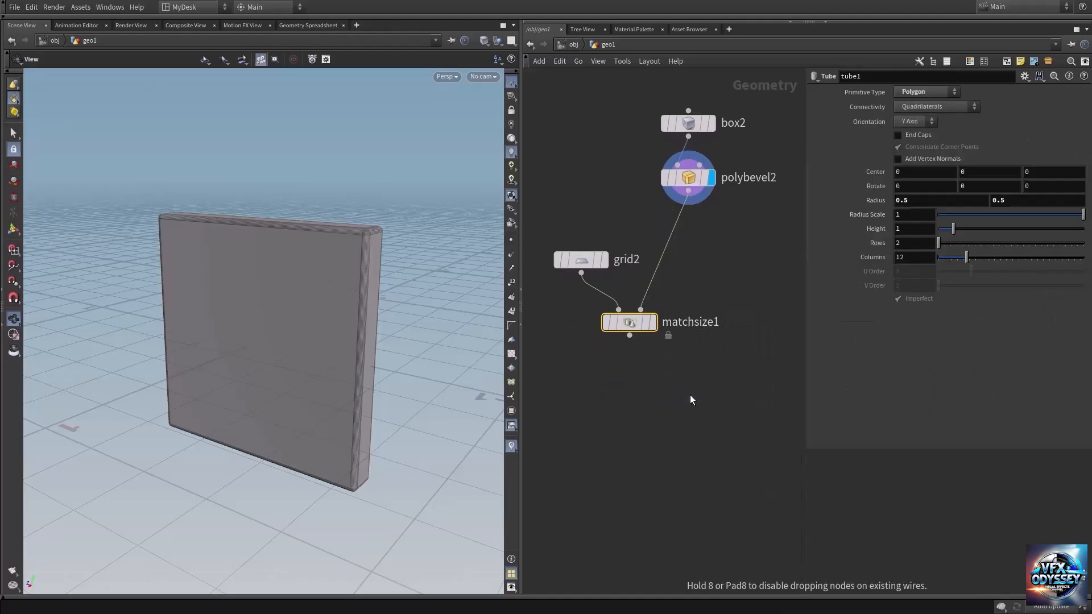
pyautogui.click(691, 399)
pyautogui.moveTo(691, 394)
pyautogui.click(713, 374)
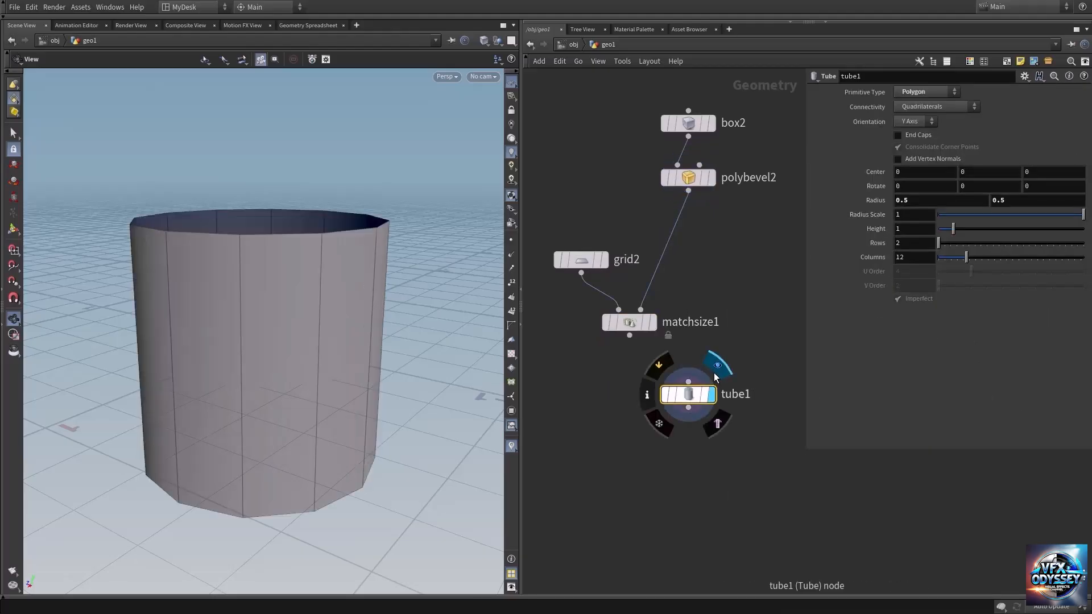
# Step: Orient the tube along the X Axis and set both of its radii to 0.2
pyautogui.click(911, 121)
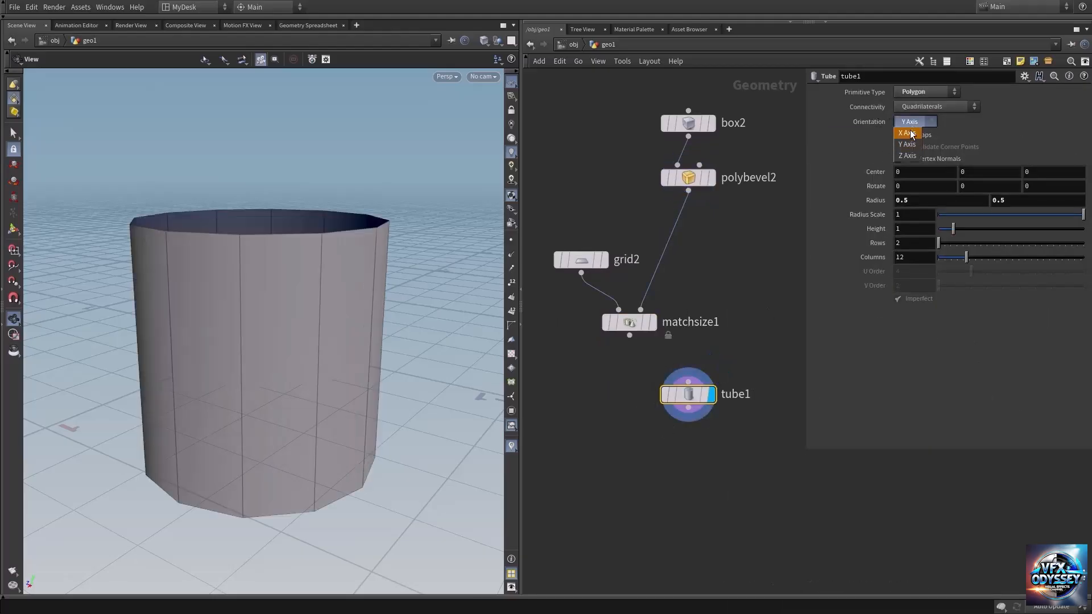
pyautogui.click(913, 120)
pyautogui.scroll(-5, 309, 283)
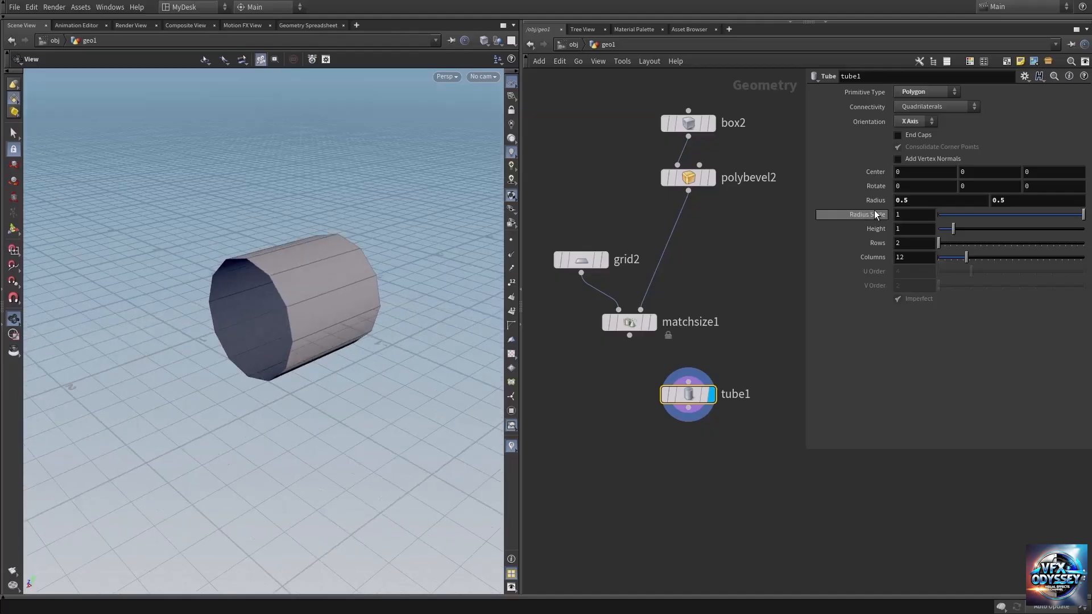
pyautogui.moveTo(880, 204); pyautogui.dragTo(722, 226, button='middle')
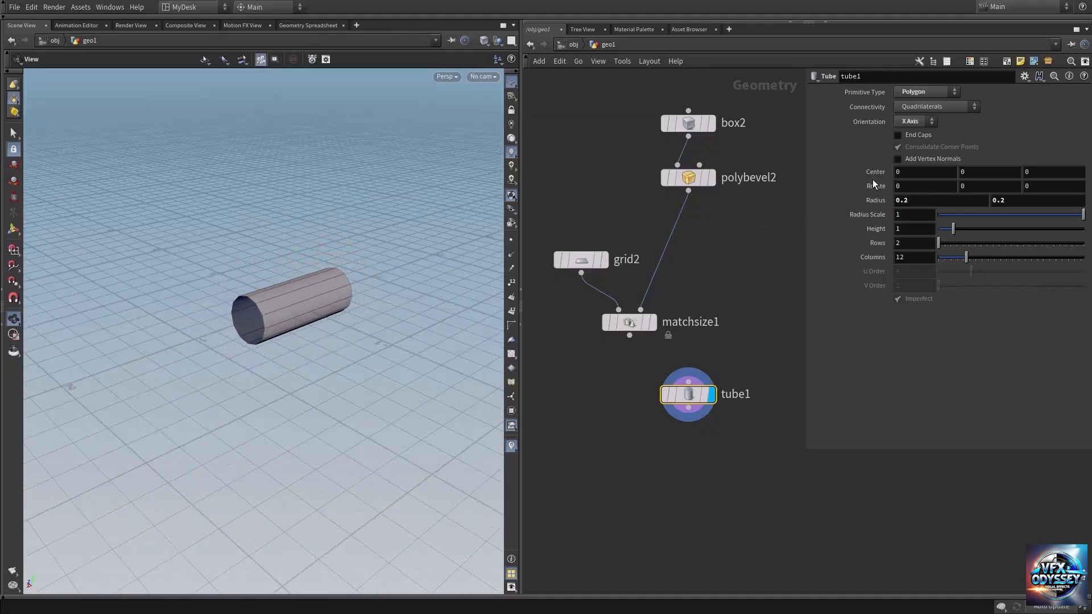
# Step: Enable the tube's end caps, increase its columns to 38, and reduce both radii to 0.145
pyautogui.click(908, 138)
pyautogui.moveTo(260, 302)
pyautogui.mouseDown()
pyautogui.moveTo(295, 306)
pyautogui.moveTo(245, 291)
pyautogui.mouseUp()
pyautogui.moveTo(966, 257); pyautogui.dragTo(1043, 255)
pyautogui.scroll(3, 406, 306)
pyautogui.moveTo(406, 307); pyautogui.dragTo(336, 305)
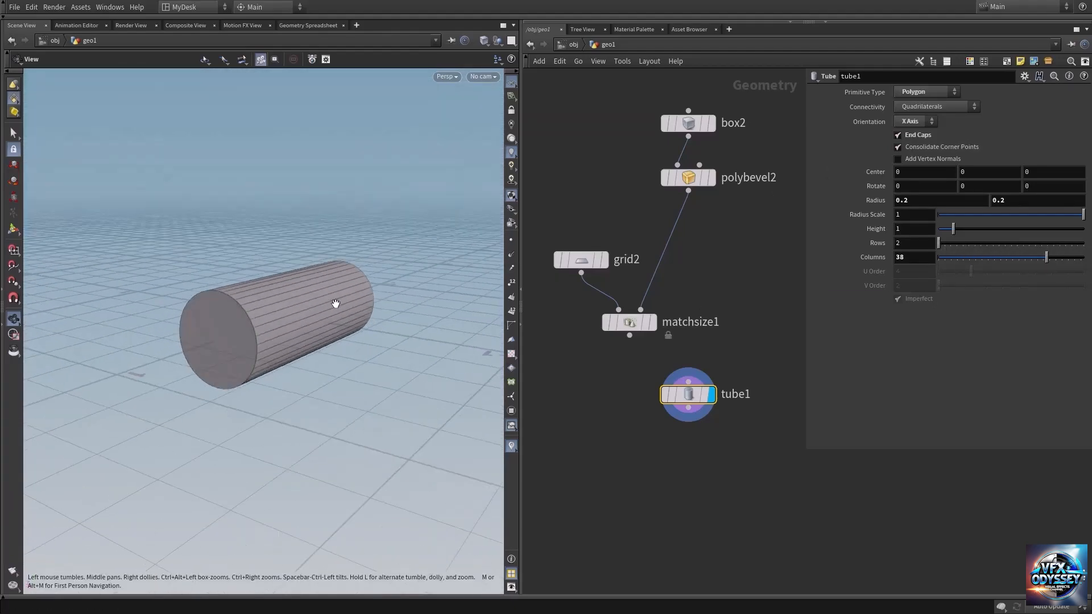
pyautogui.moveTo(876, 200); pyautogui.dragTo(626, 241, button='middle')
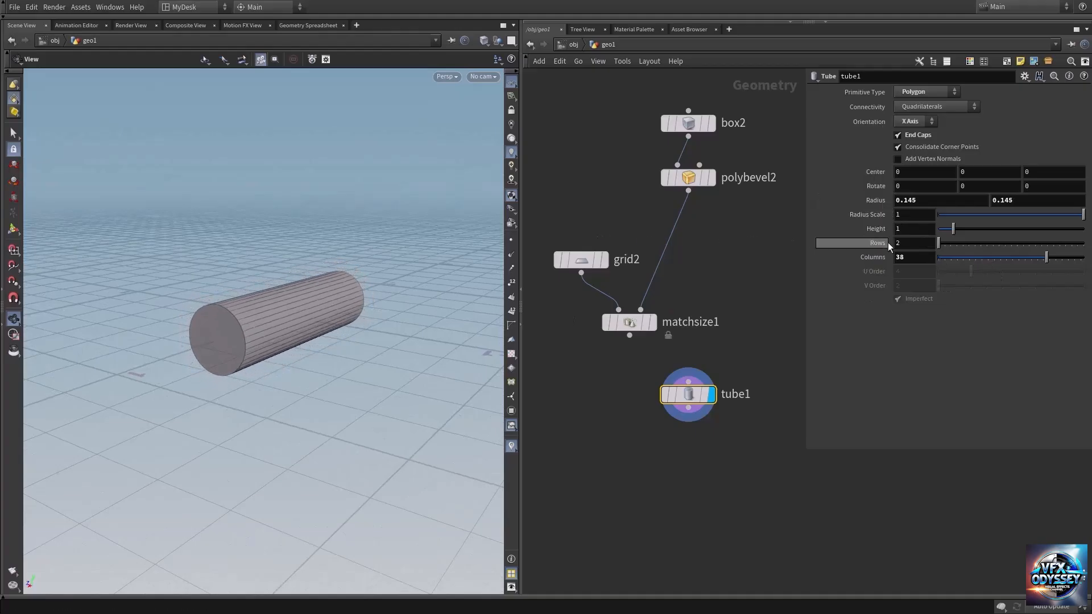
# Step: Move tube1 beside matchsize1 and display the Match Size node to view the resized grid
pyautogui.moveTo(691, 400); pyautogui.dragTo(777, 319)
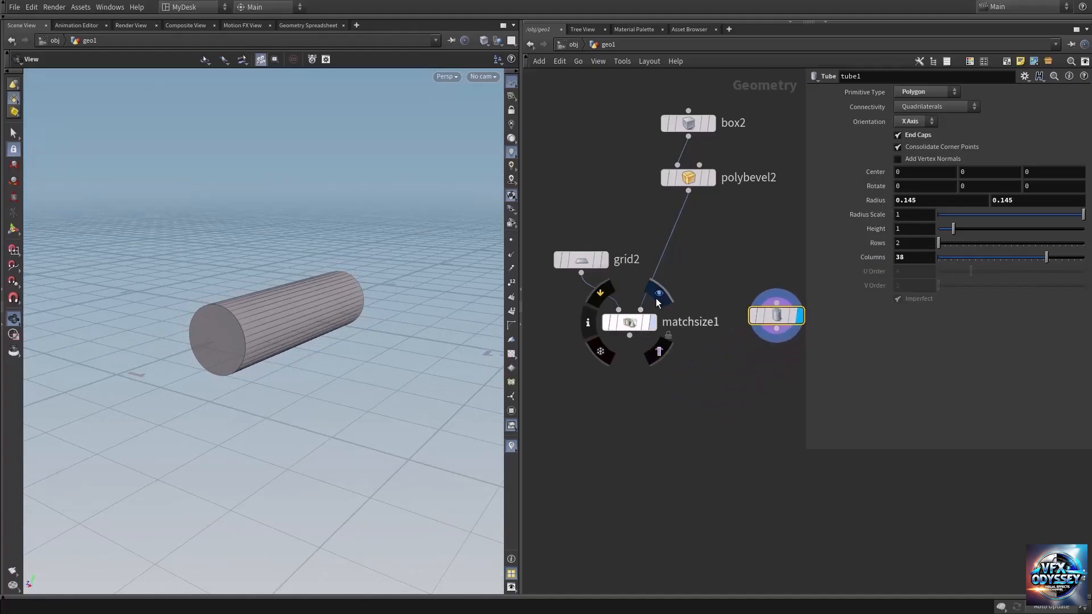
pyautogui.click(655, 298)
pyautogui.moveTo(735, 382); pyautogui.dragTo(631, 387, button='middle')
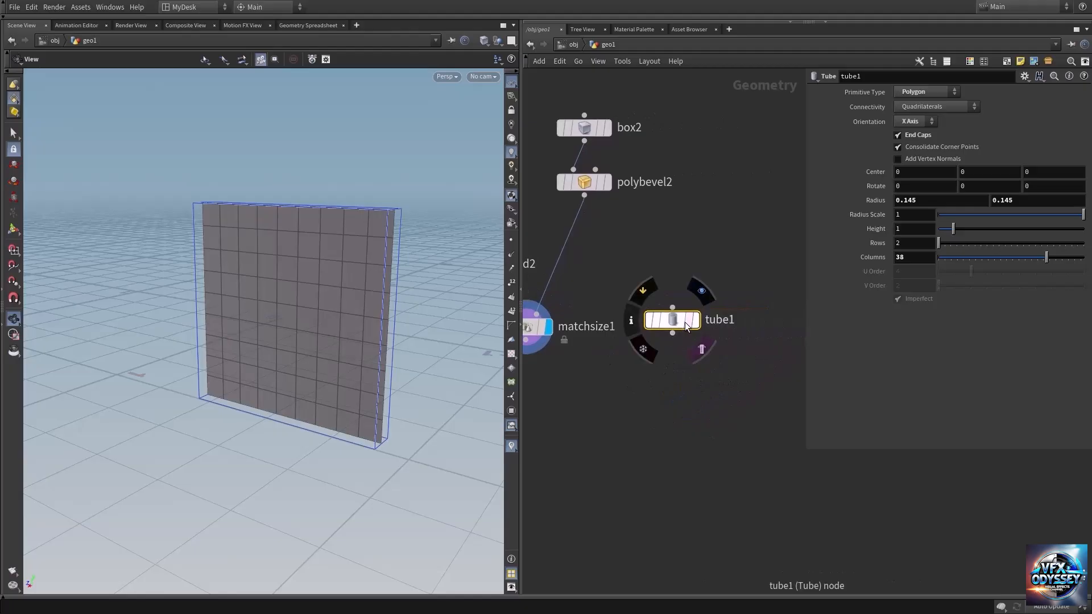
pyautogui.moveTo(349, 283); pyautogui.dragTo(386, 263)
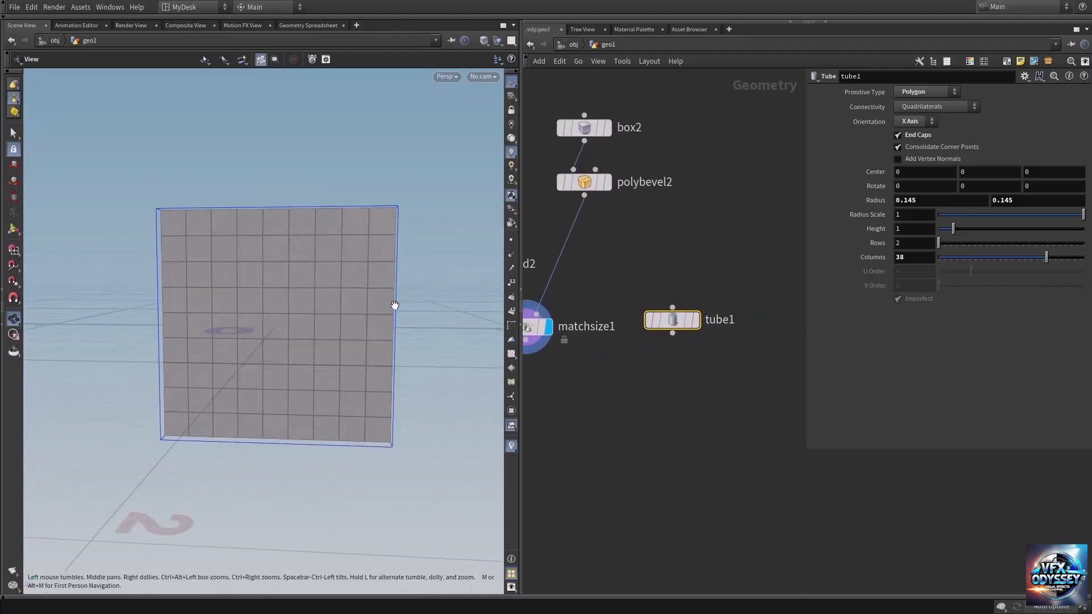
pyautogui.moveTo(656, 377); pyautogui.dragTo(739, 364, button='middle')
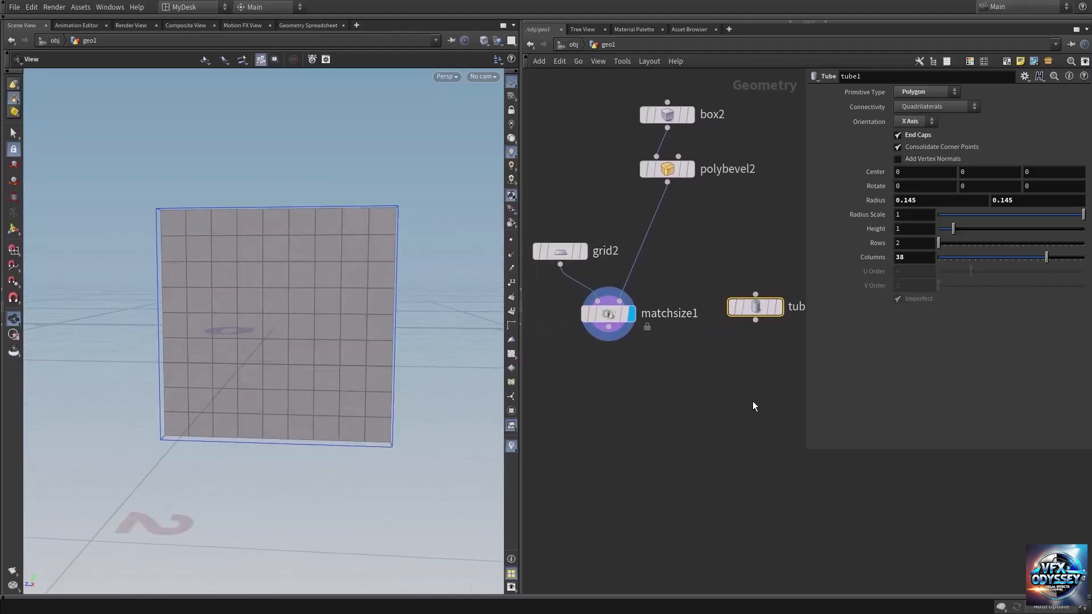
# Step: Add a Copy to Points node and place it below matchsize1
pyautogui.press('Tab')
pyautogui.write('copyt')
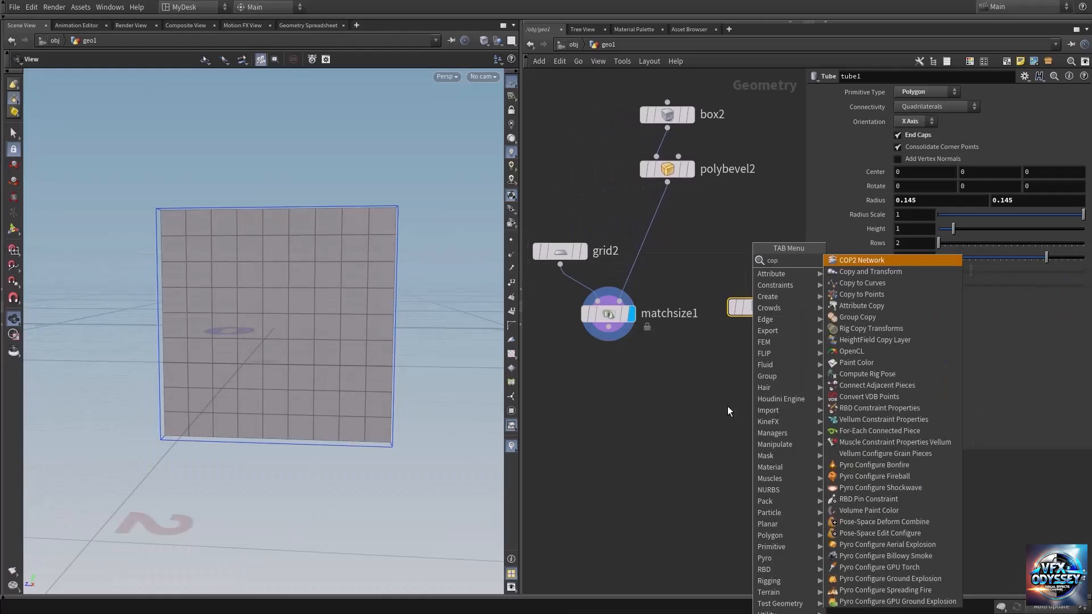
pyautogui.press('Down')
pyautogui.press('Down')
pyautogui.press('Return')
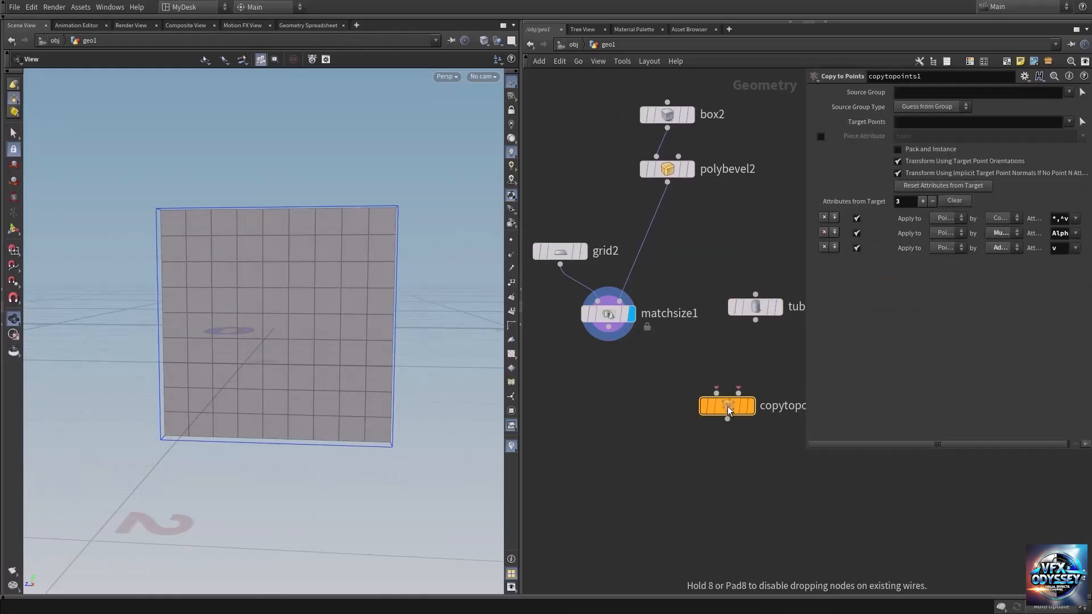
pyautogui.click(663, 418)
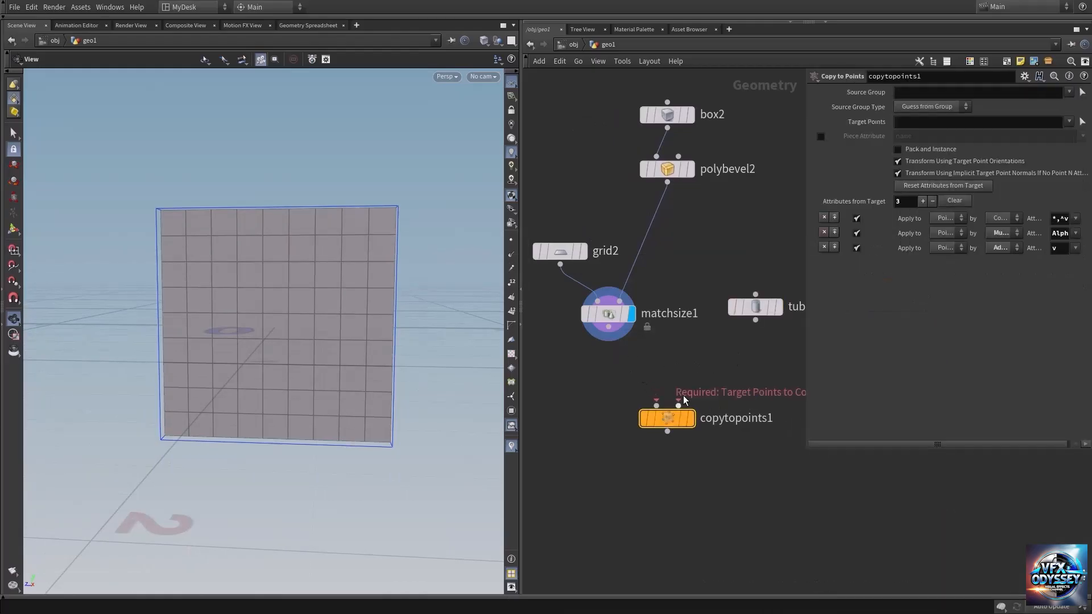
# Step: Wire tube1 into the Copy to Points node's first input and matchsize1 into its second, placing tube1 below matchsize1
pyautogui.click(656, 405)
pyautogui.click(759, 311)
pyautogui.moveTo(759, 312); pyautogui.dragTo(564, 382)
pyautogui.moveTo(667, 424); pyautogui.dragTo(644, 428)
pyautogui.click(609, 327)
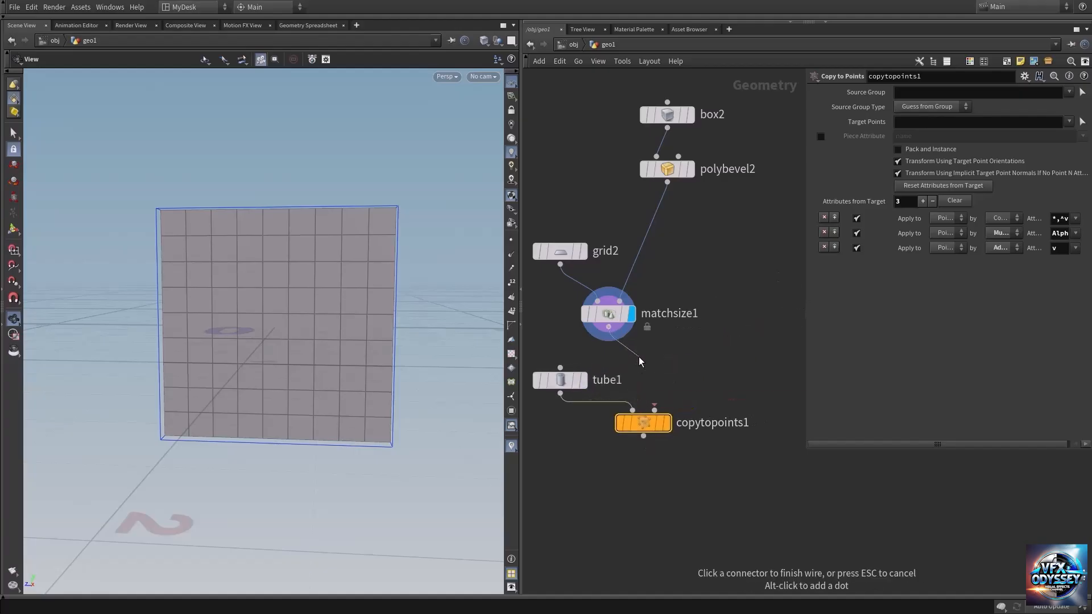
pyautogui.click(654, 410)
pyautogui.moveTo(689, 462); pyautogui.dragTo(731, 440, button='middle')
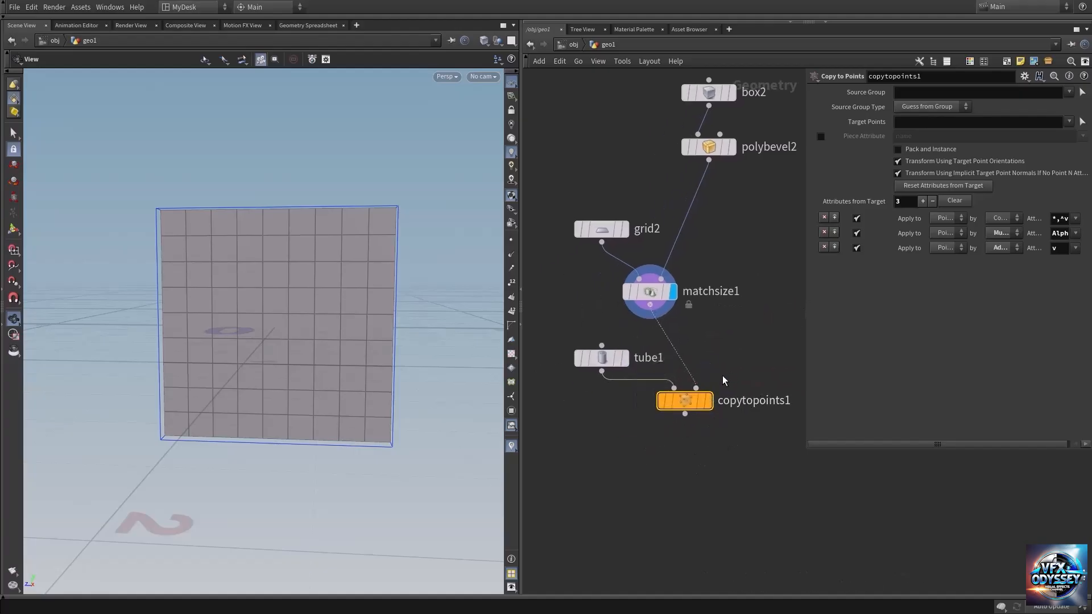
# Step: Display the Copy to Points node and inspect the tubes copied onto the grid points from several angles
pyautogui.click(707, 400)
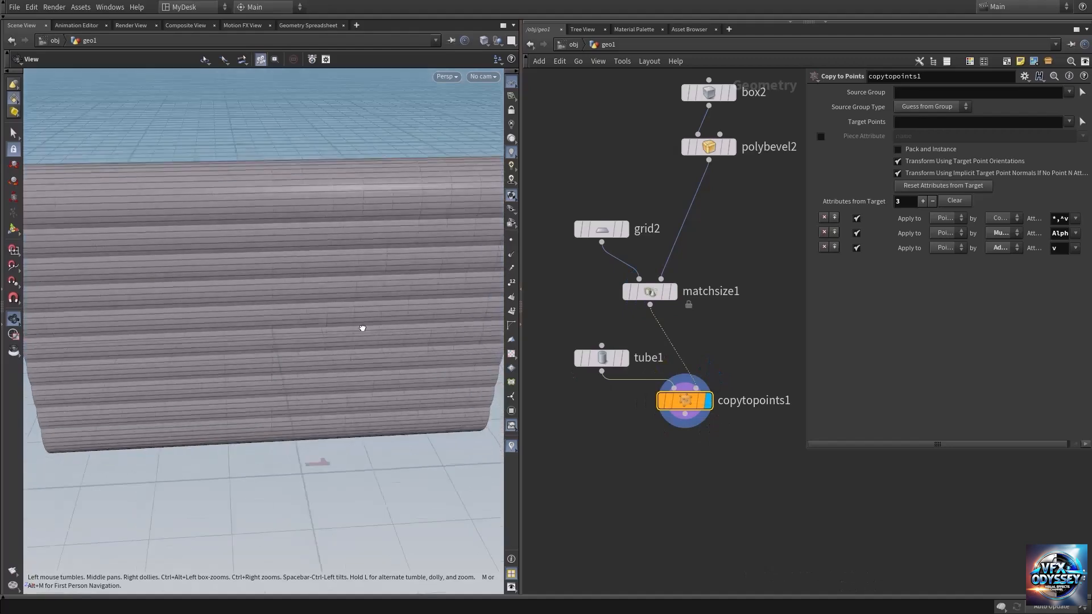
pyautogui.moveTo(362, 328); pyautogui.dragTo(275, 292, button='right')
pyautogui.moveTo(275, 293); pyautogui.dragTo(371, 265)
pyautogui.moveTo(302, 285); pyautogui.dragTo(385, 286, button='right')
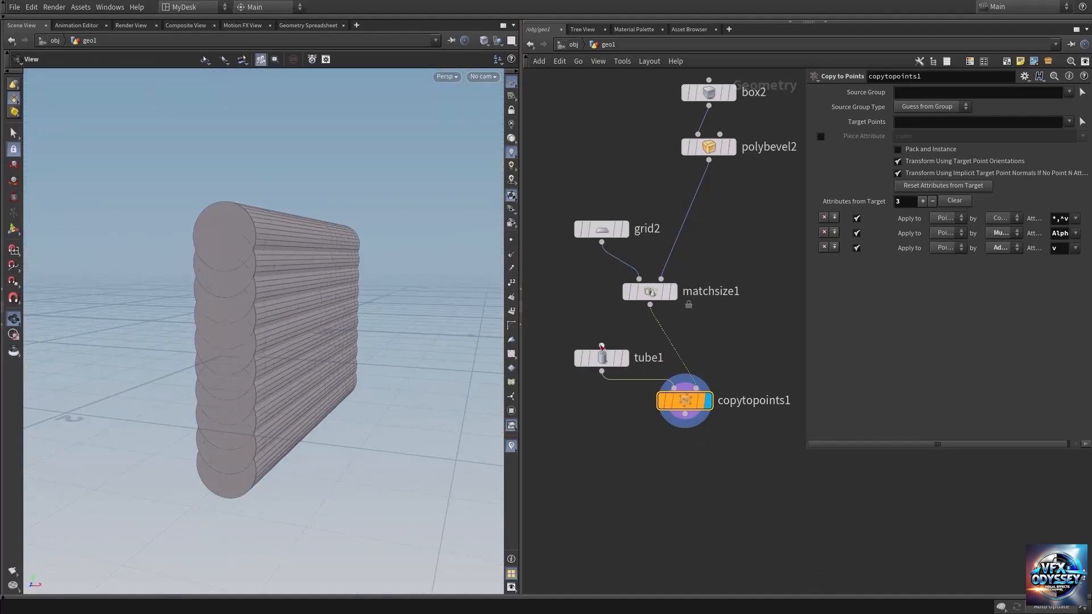
# Step: Reduce grid2 to 2 rows and 2 columns
pyautogui.click(603, 229)
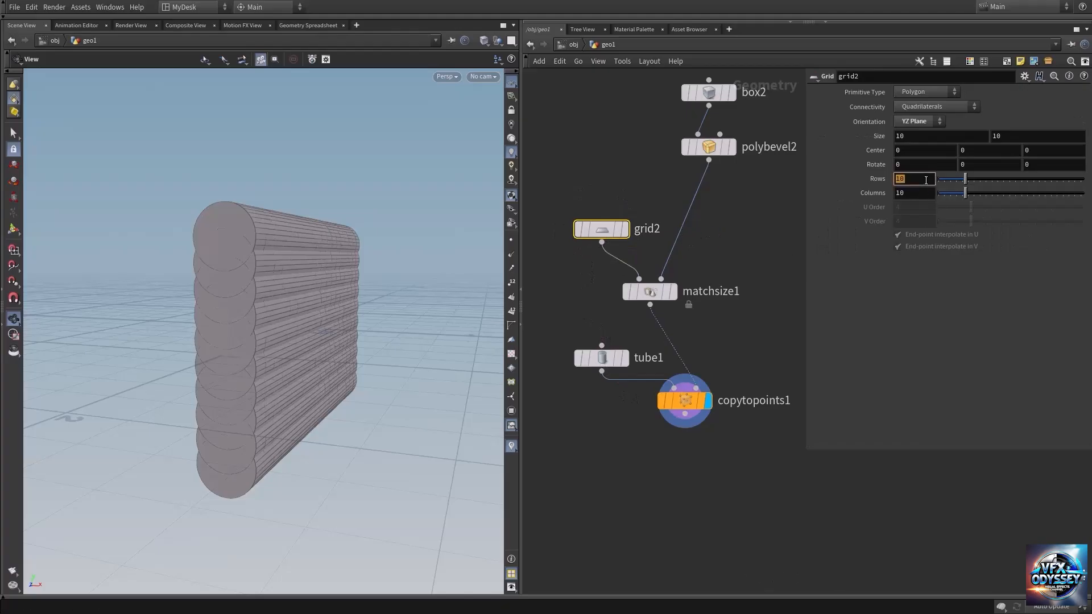
pyautogui.press('Tab')
pyautogui.write('2')
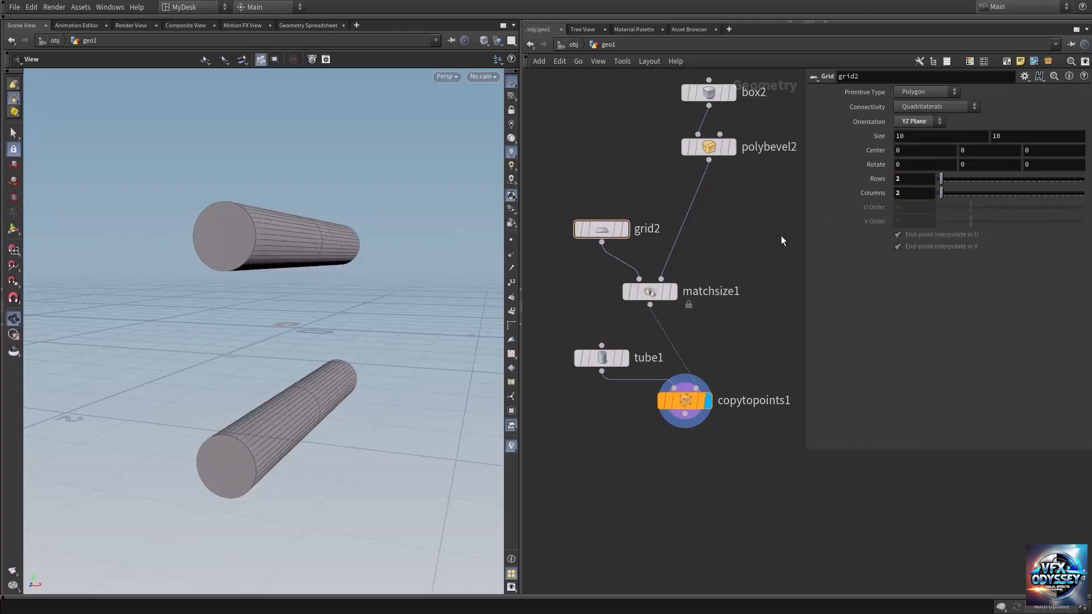
# Step: Compare the displayed Match Size grid with the Copy to Points result, leaving the copied tubes displayed and tube1 selected
pyautogui.click(673, 291)
pyautogui.moveTo(604, 360); pyautogui.dragTo(592, 366)
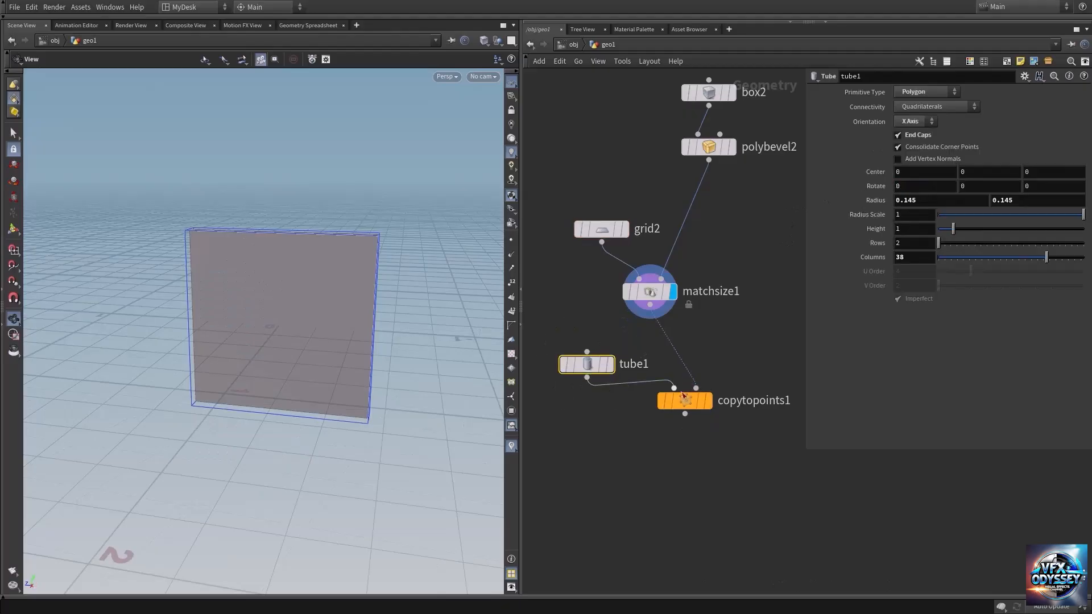
pyautogui.click(708, 401)
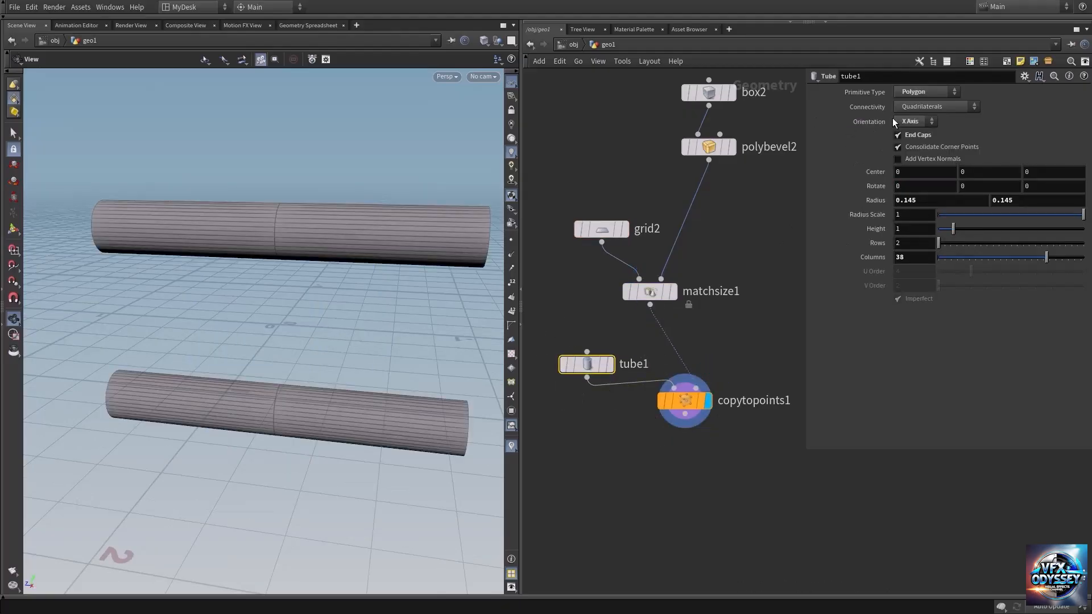
# Step: Orient the tube along the Z Axis and check the copied cylinders from another angle
pyautogui.click(913, 122)
pyautogui.click(909, 151)
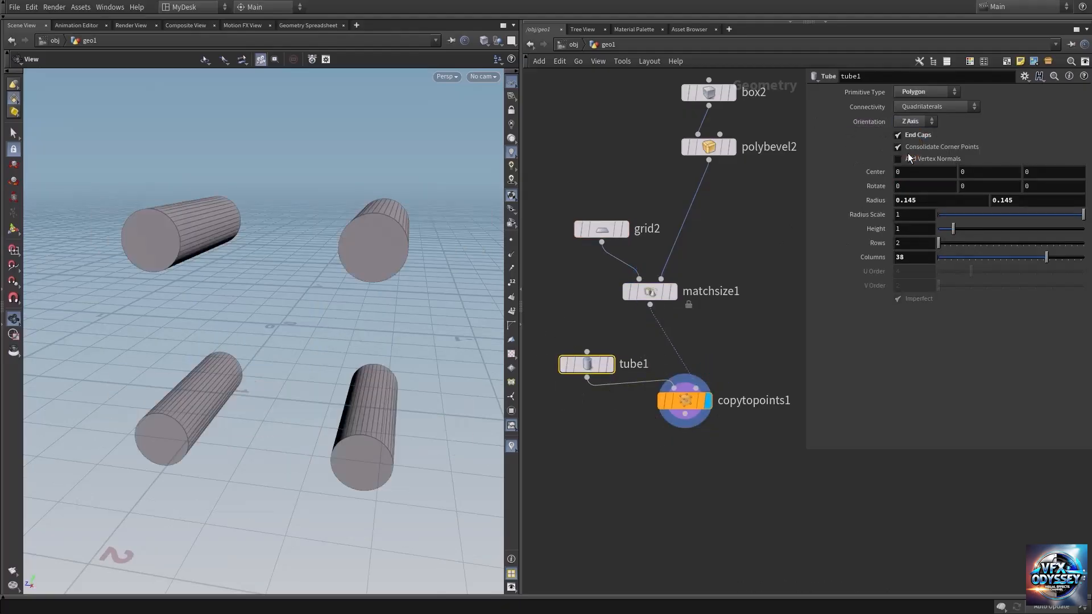
pyautogui.moveTo(345, 247); pyautogui.dragTo(273, 246)
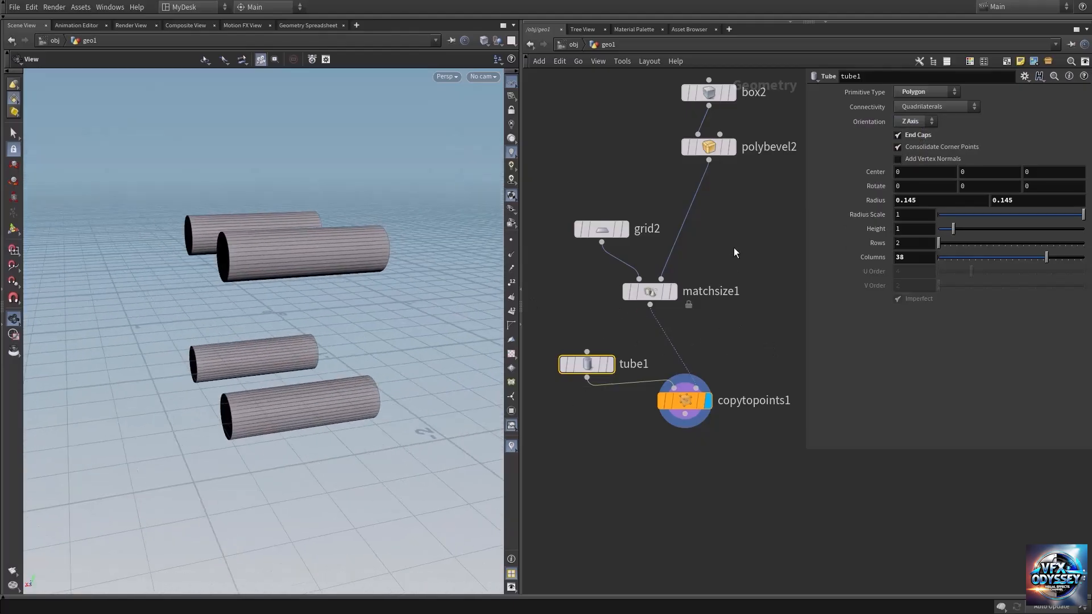
# Step: Show polybevel2 as a template and examine the bevelled plate against the four copied tubes
pyautogui.moveTo(738, 238); pyautogui.dragTo(711, 335, button='middle')
pyautogui.click(704, 272)
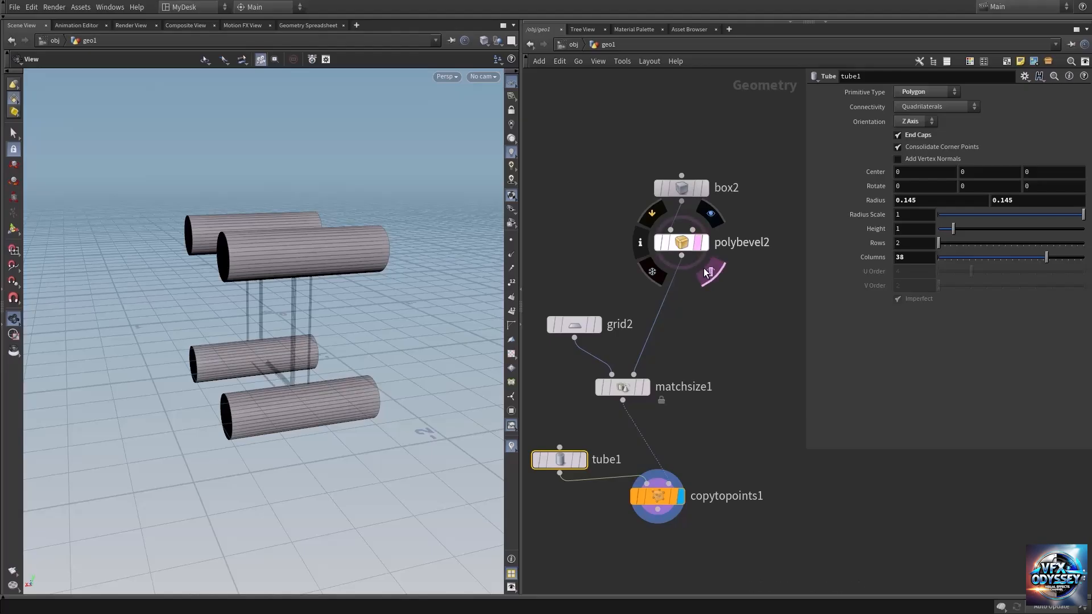
pyautogui.moveTo(240, 293); pyautogui.dragTo(277, 232)
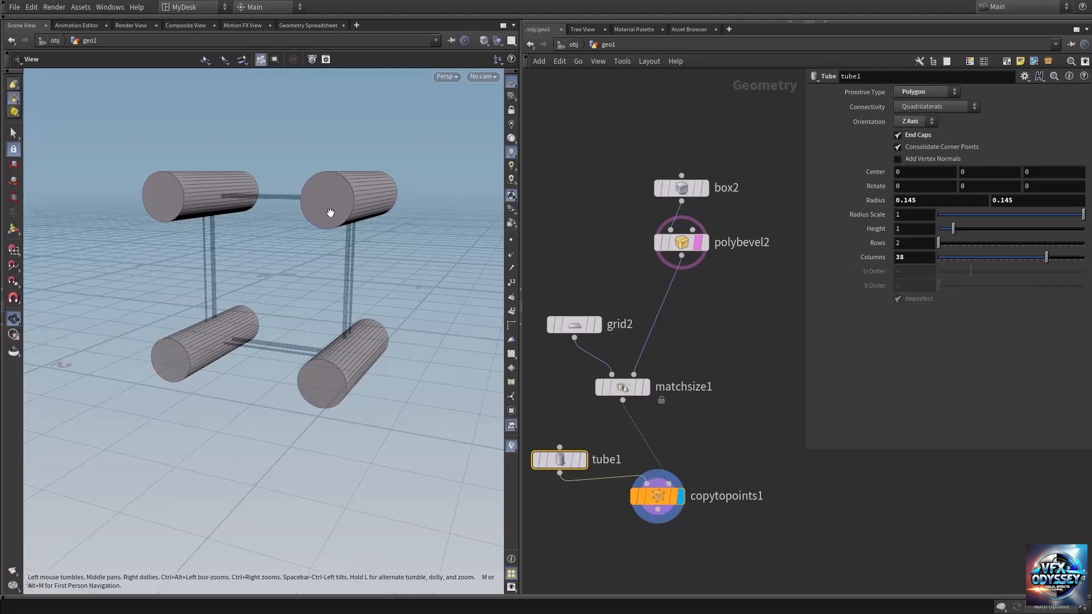
# Step: Reduce both radius values of tube1 to 0.055
pyautogui.moveTo(555, 497); pyautogui.dragTo(588, 460, button='middle')
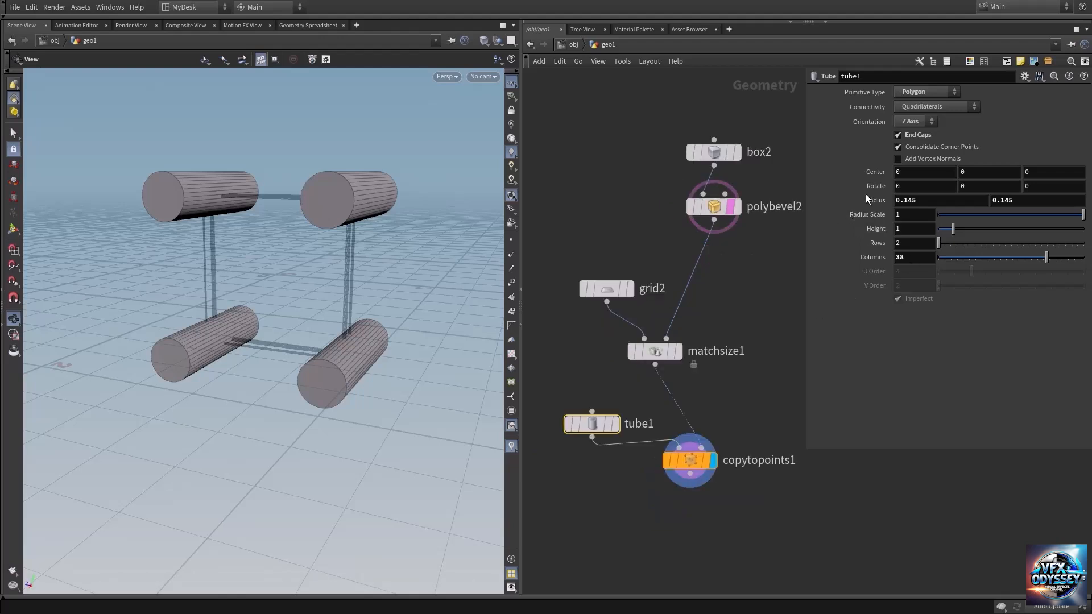
pyautogui.moveTo(866, 199); pyautogui.dragTo(811, 232, button='middle')
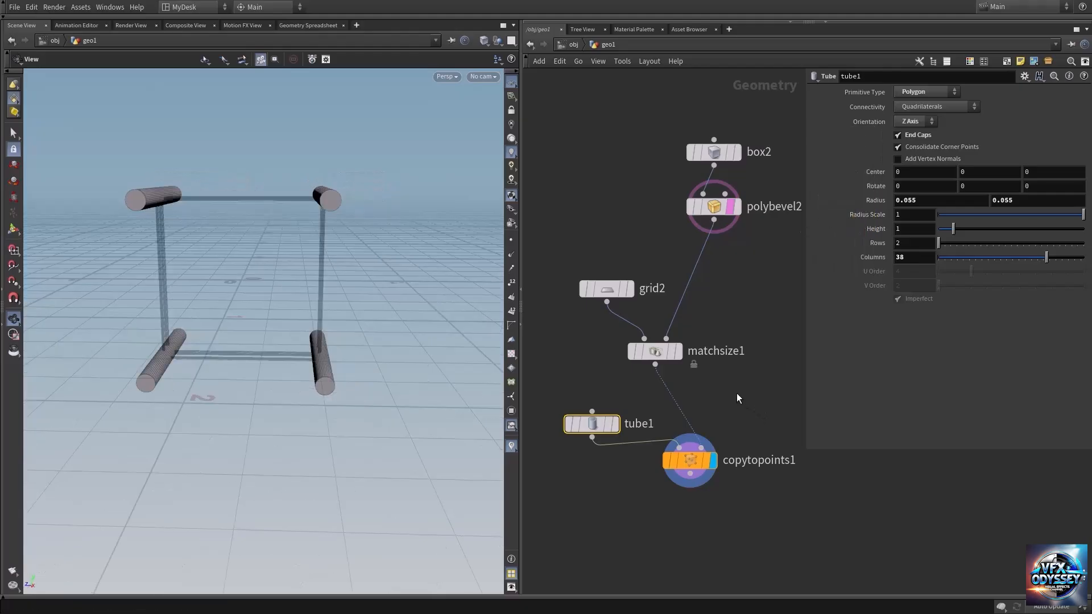
# Step: Insert a Transform node between matchsize1 and copytopoints1, display it, and turn off the polybevel2 template
pyautogui.press('Tab')
pyautogui.write('tran')
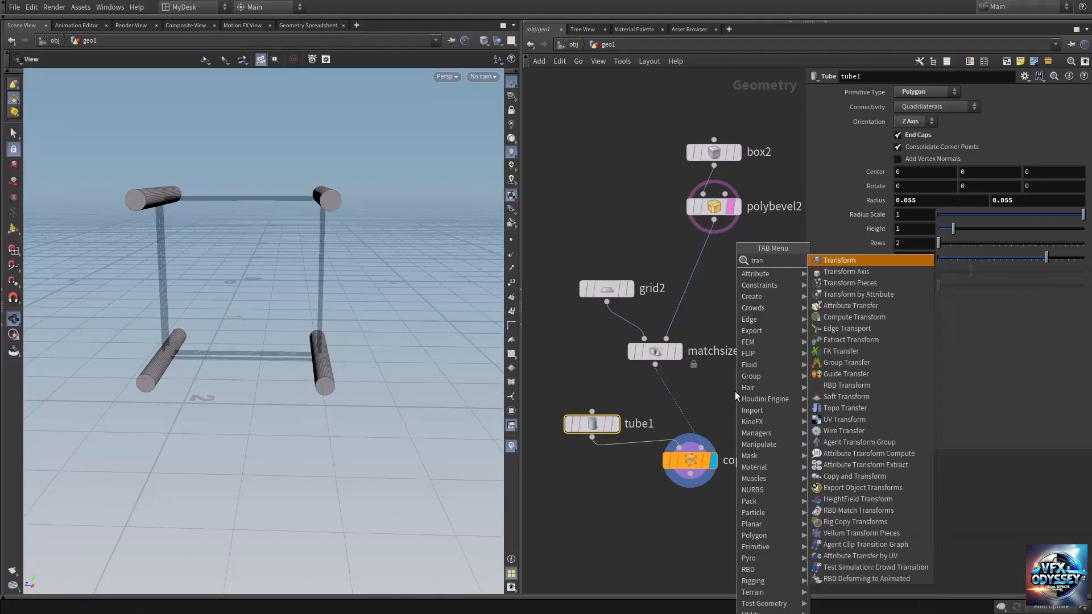
pyautogui.press('Return')
pyautogui.click(674, 405)
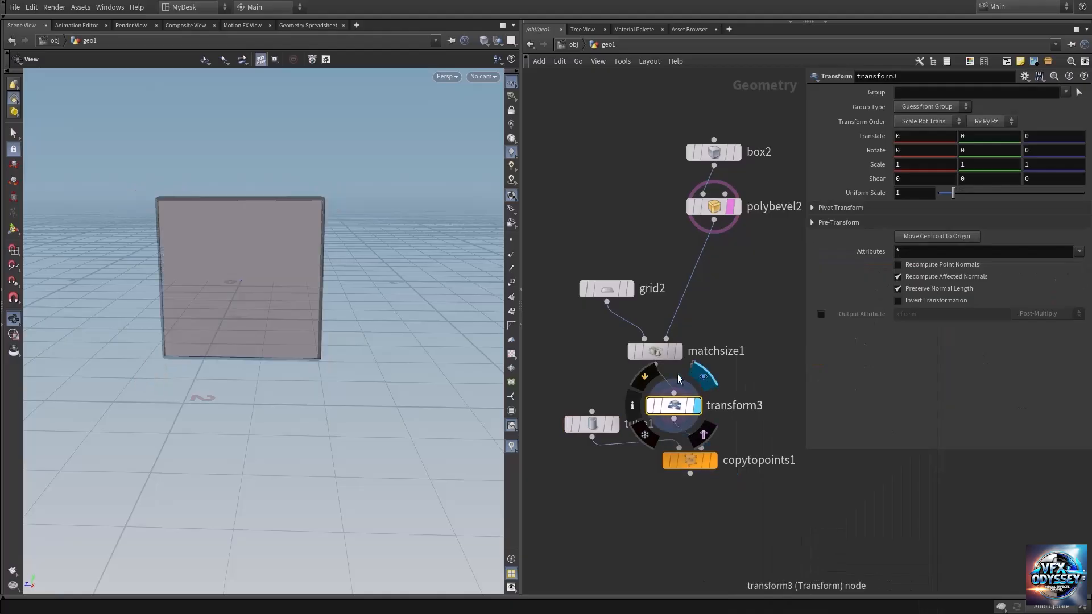
pyautogui.moveTo(296, 261); pyautogui.dragTo(245, 280)
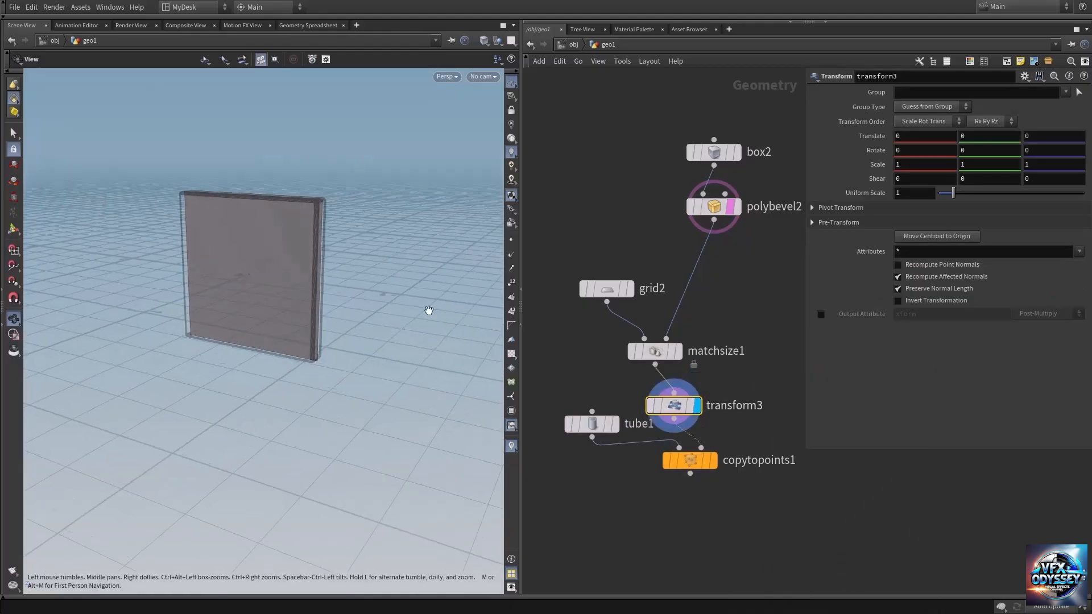
pyautogui.moveTo(716, 207)
pyautogui.click(744, 237)
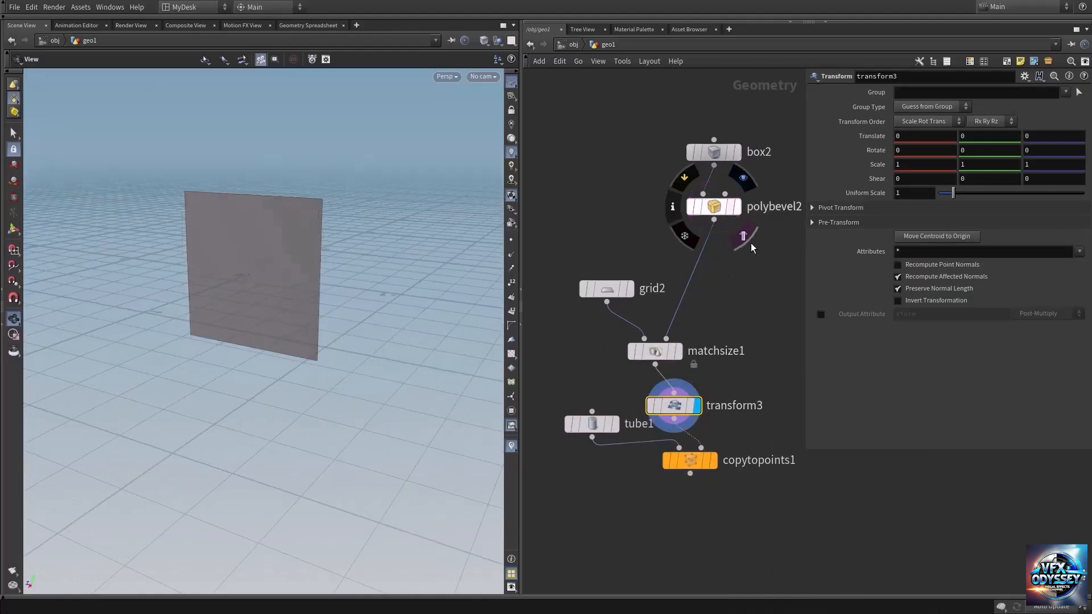
# Step: Lower the Transform node's uniform scale to 0.77, checking the copied tubes against polybevel2 shown as a template
pyautogui.moveTo(360, 226)
pyautogui.mouseDown()
pyautogui.moveTo(273, 232)
pyautogui.moveTo(403, 235)
pyautogui.mouseUp()
pyautogui.moveTo(292, 237); pyautogui.dragTo(370, 256)
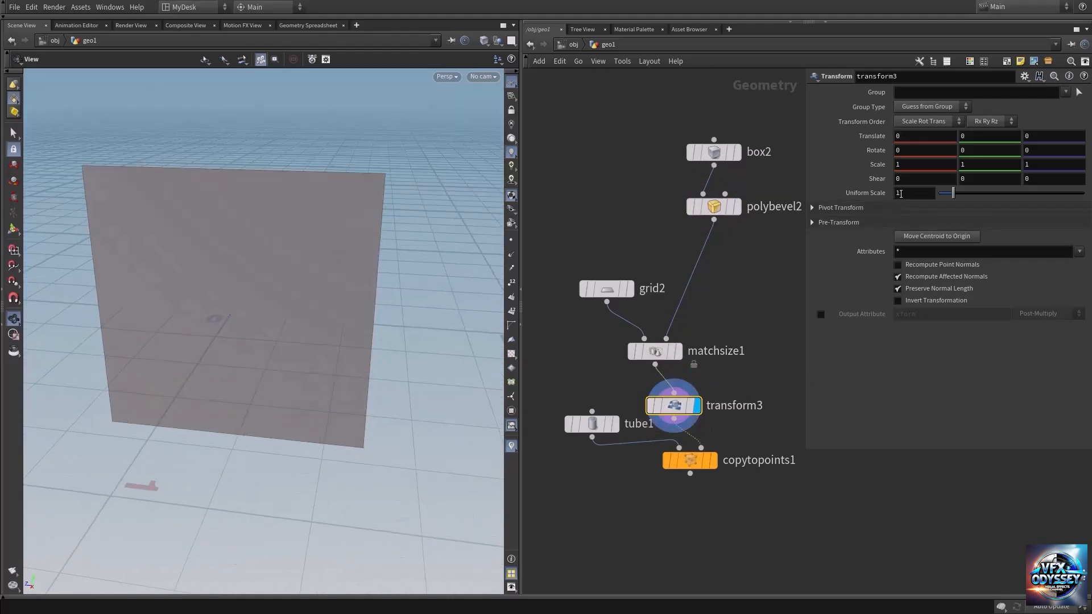
pyautogui.moveTo(901, 193); pyautogui.dragTo(840, 214, button='middle')
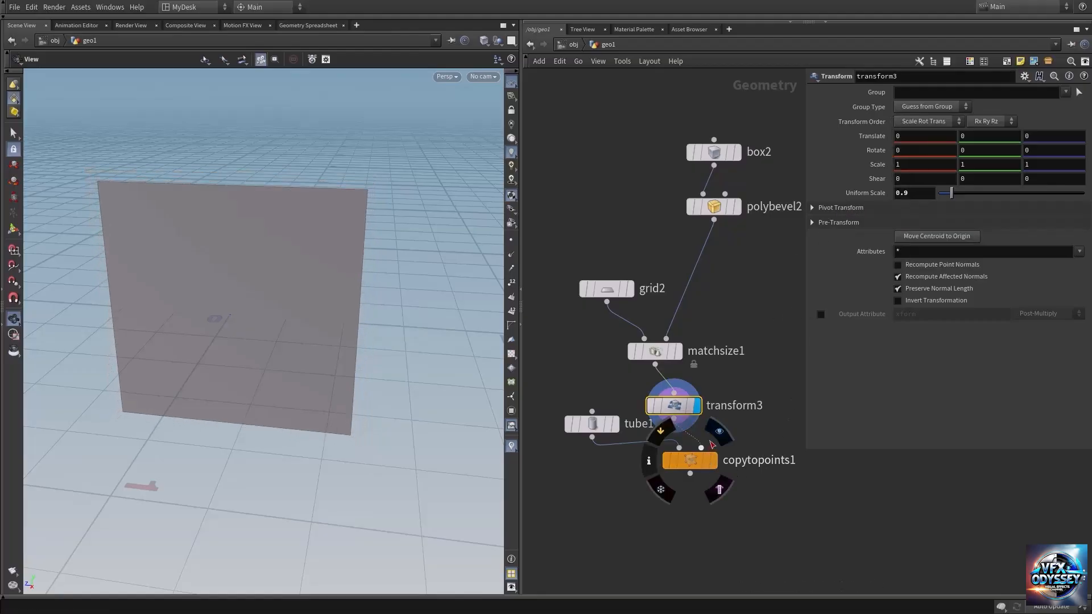
pyautogui.click(714, 460)
pyautogui.scroll(-5, 361, 295)
pyautogui.moveTo(360, 282); pyautogui.dragTo(279, 251)
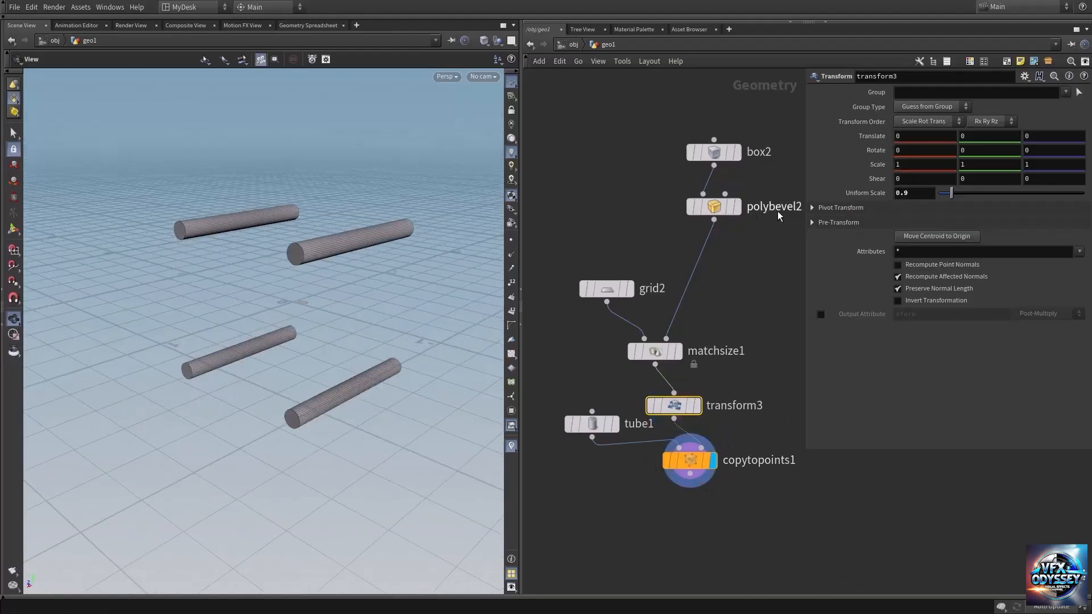
pyautogui.moveTo(712, 207)
pyautogui.click(743, 236)
pyautogui.moveTo(339, 295); pyautogui.dragTo(515, 318)
pyautogui.scroll(3, 435, 254)
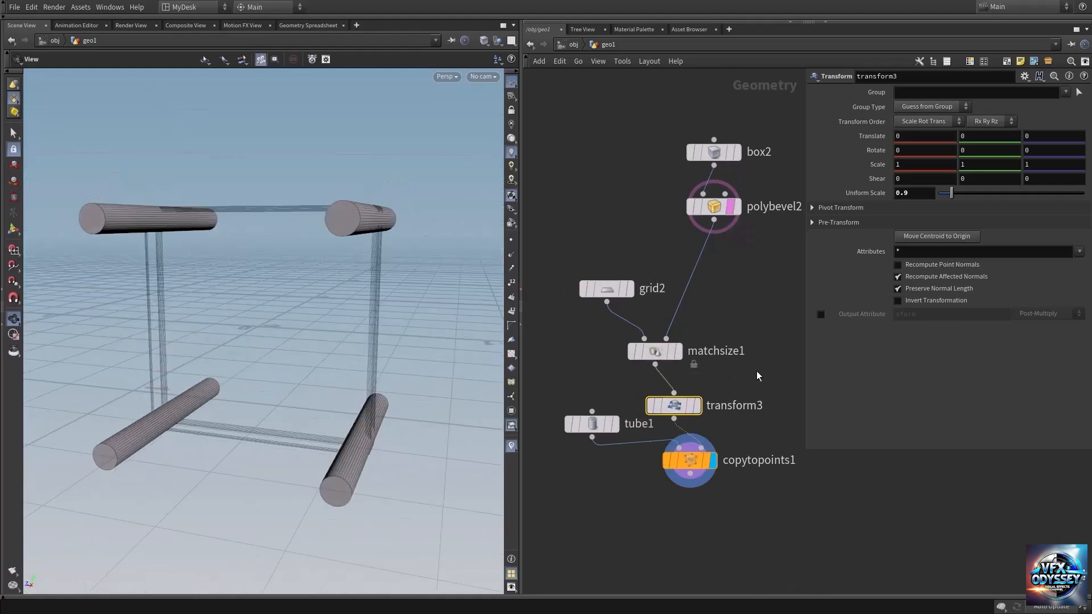
pyautogui.moveTo(913, 195); pyautogui.dragTo(839, 232, button='middle')
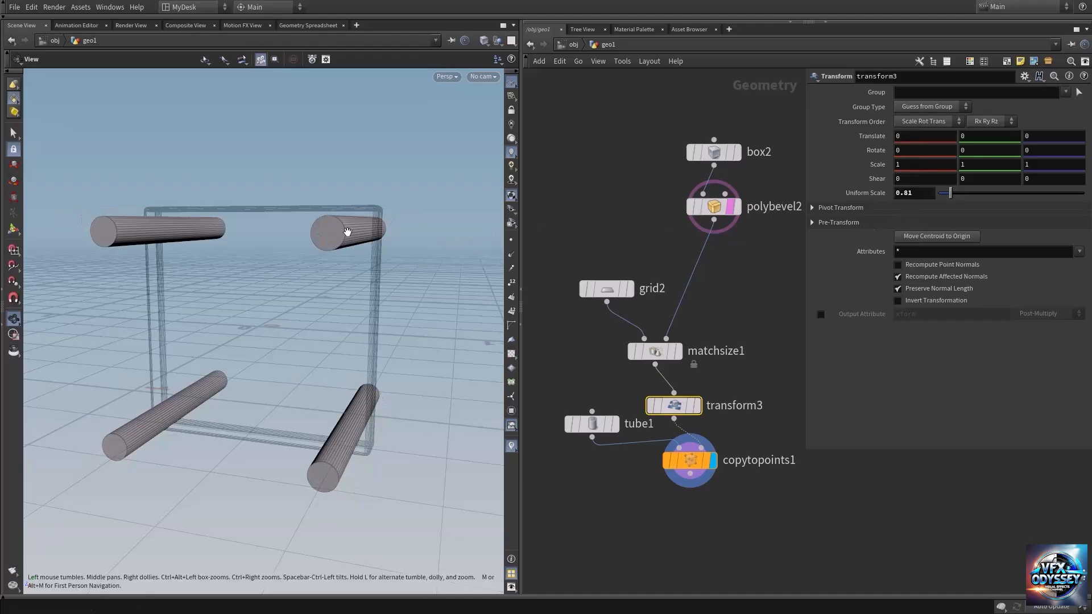
pyautogui.moveTo(349, 232); pyautogui.dragTo(330, 252)
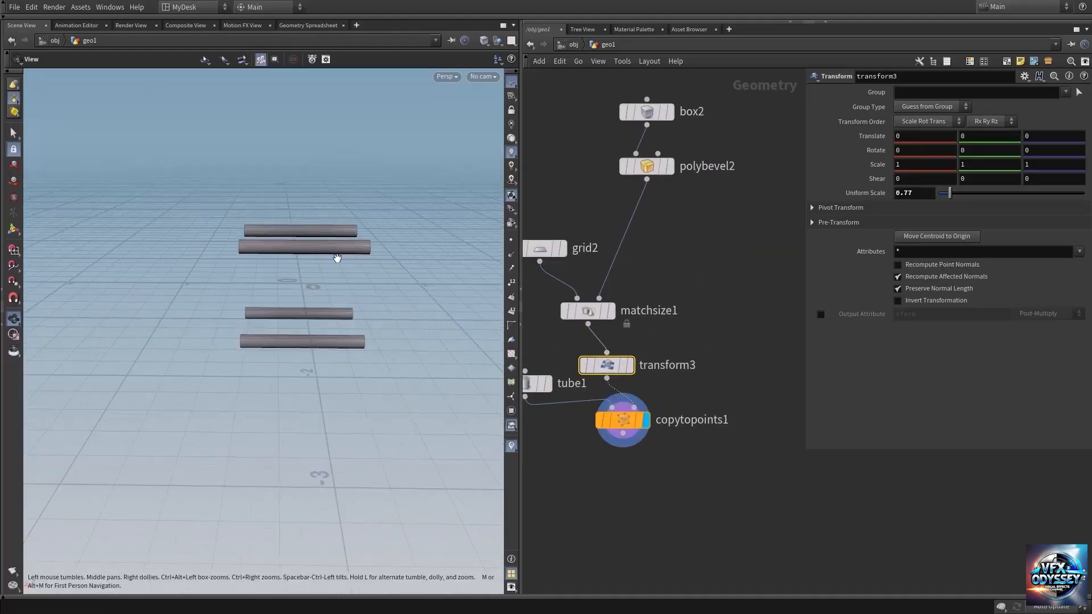
# Step: Display polybevel2, add a Boolean node below copytopoints1, and wire the bevelled plate into its first input
pyautogui.click(669, 166)
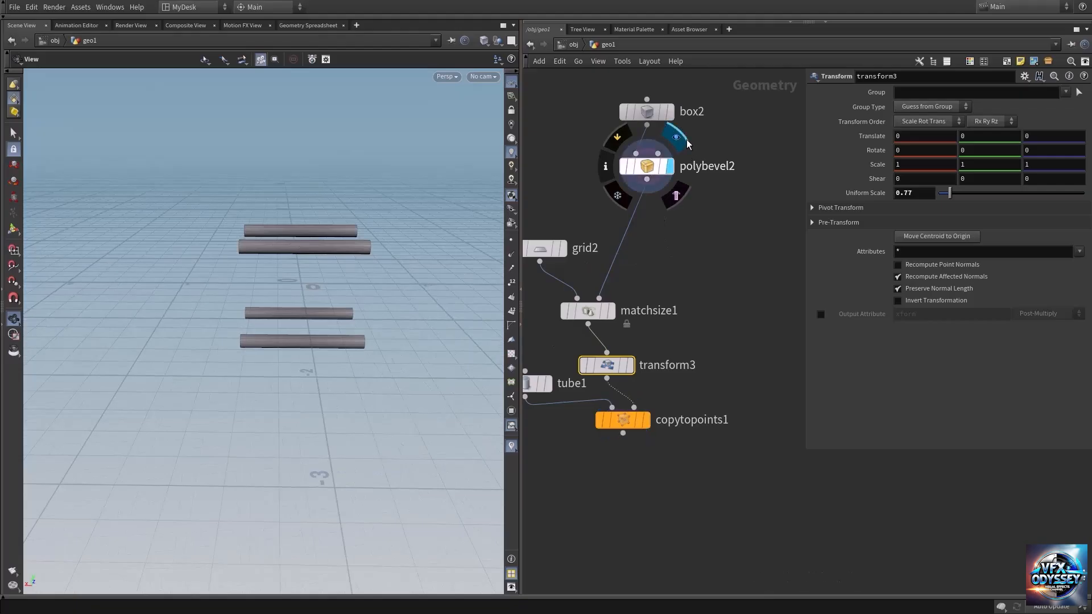
pyautogui.moveTo(352, 288); pyautogui.dragTo(432, 260)
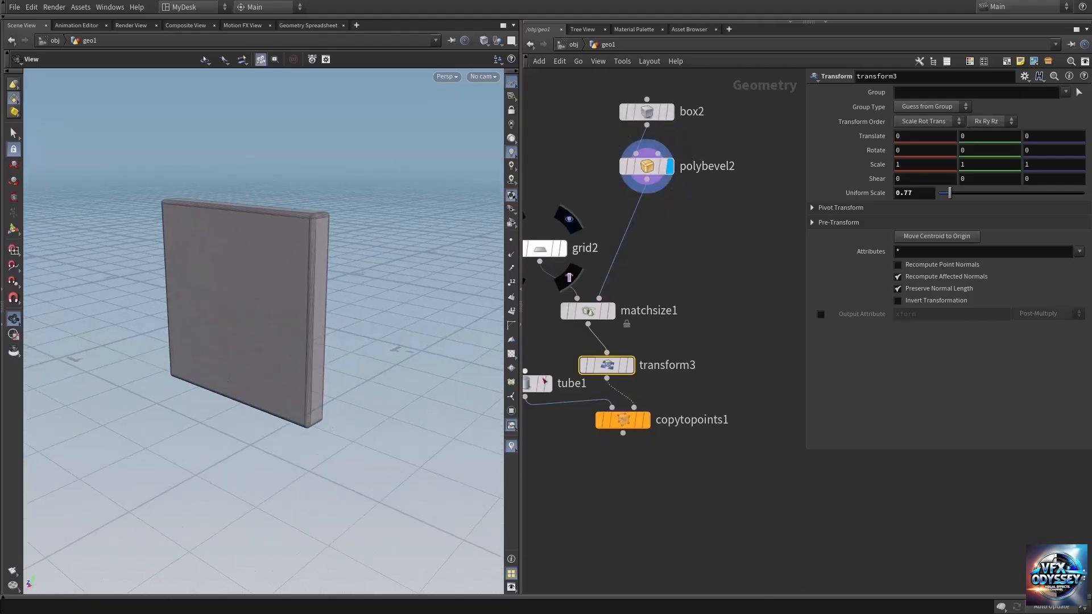
pyautogui.moveTo(734, 489); pyautogui.dragTo(706, 454, button='middle')
pyautogui.press('Tab')
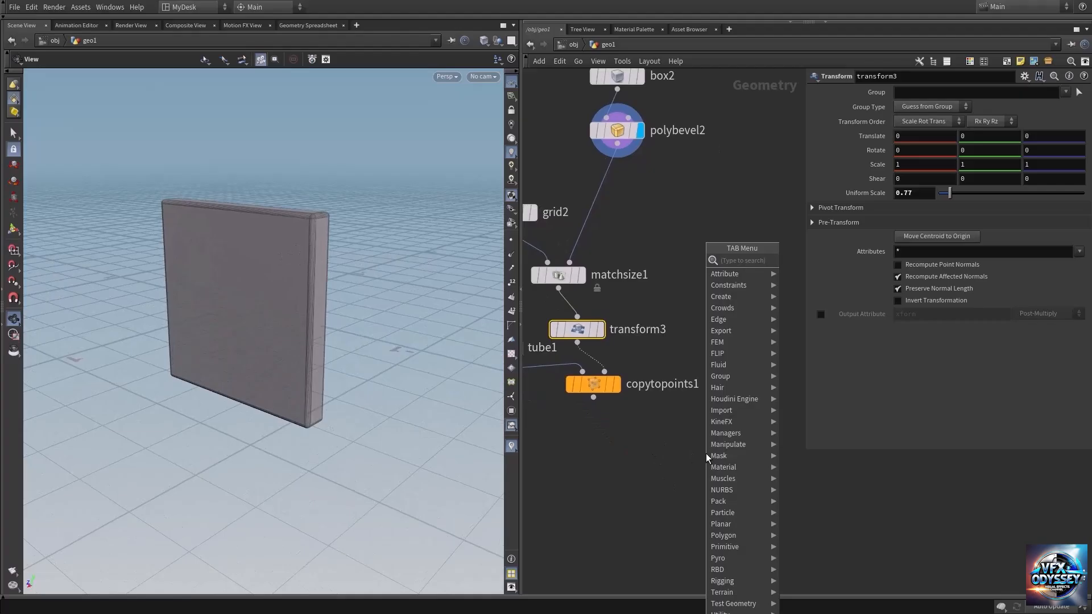
pyautogui.write('boole')
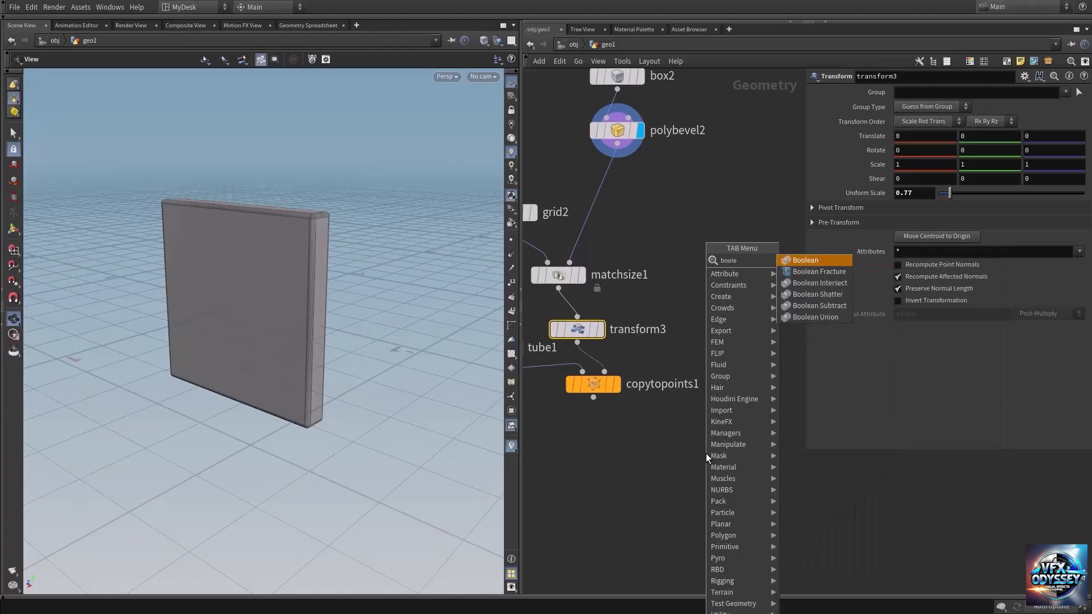
pyautogui.press('Return')
pyautogui.click(705, 452)
pyautogui.click(695, 441)
pyautogui.click(631, 145)
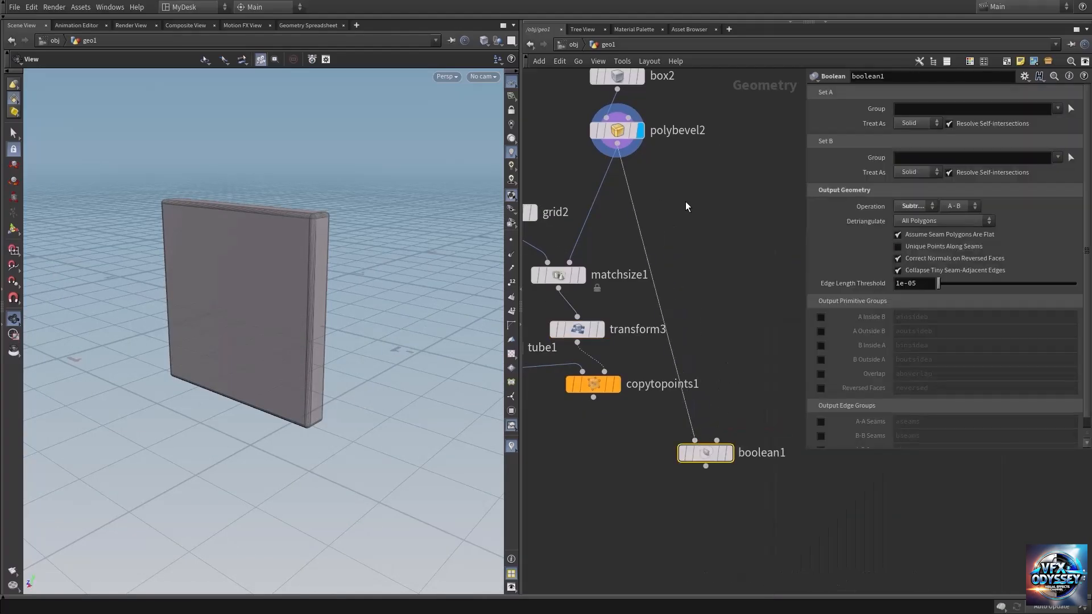
# Step: Wire copytopoints1 into the Boolean's second input, display the subtraction, and inspect the four corner holes
pyautogui.click(593, 397)
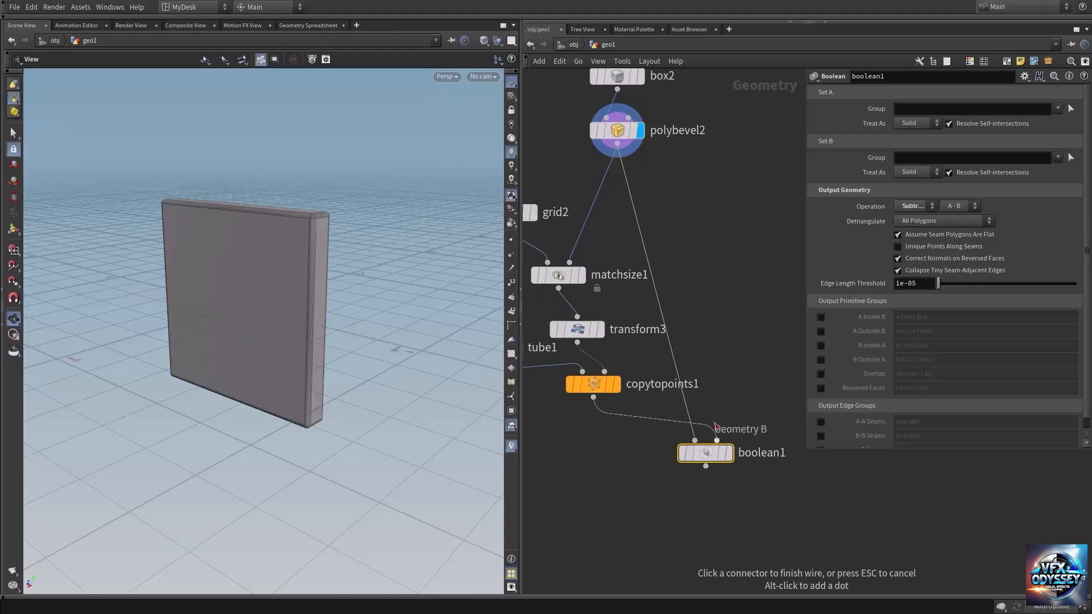
pyautogui.click(716, 440)
pyautogui.click(729, 452)
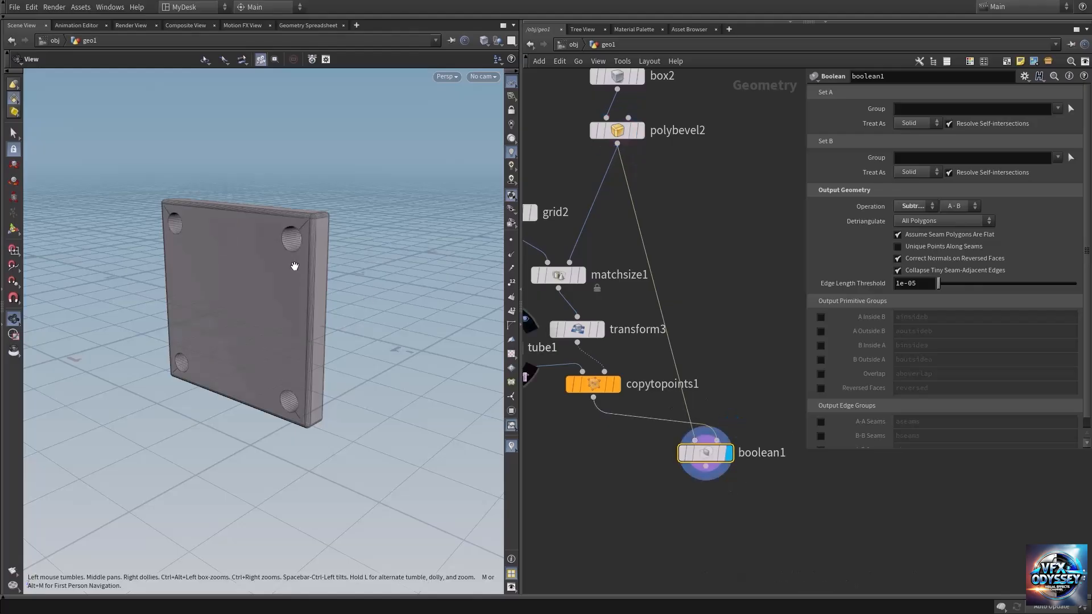
pyautogui.moveTo(295, 268)
pyautogui.mouseDown()
pyautogui.moveTo(341, 257)
pyautogui.moveTo(361, 268)
pyautogui.moveTo(293, 270)
pyautogui.mouseUp()
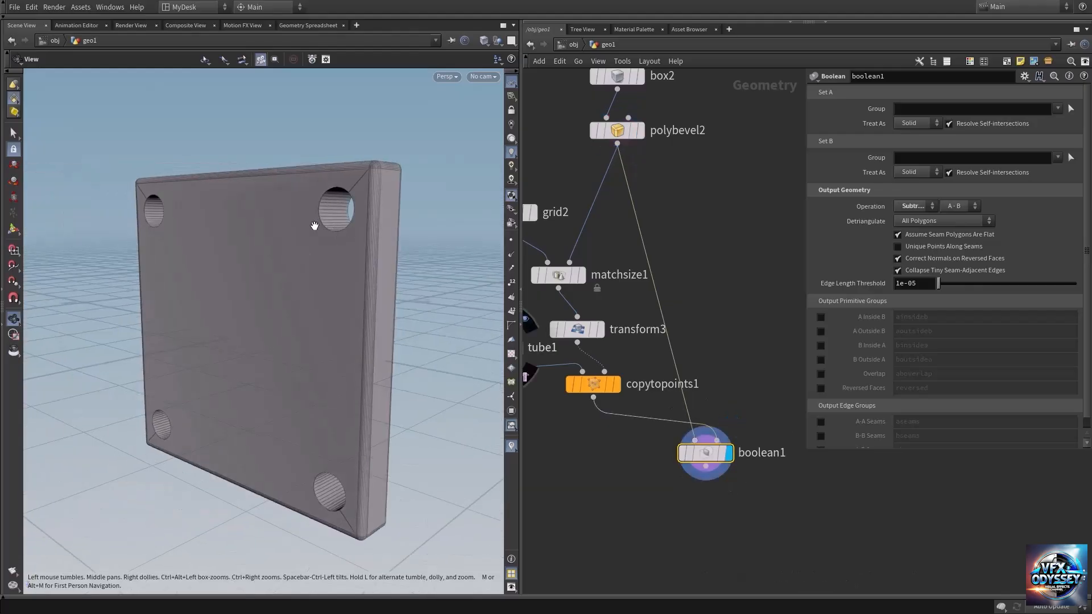
pyautogui.moveTo(359, 238); pyautogui.dragTo(246, 252, button='right')
pyautogui.moveTo(365, 273); pyautogui.dragTo(246, 283, button='right')
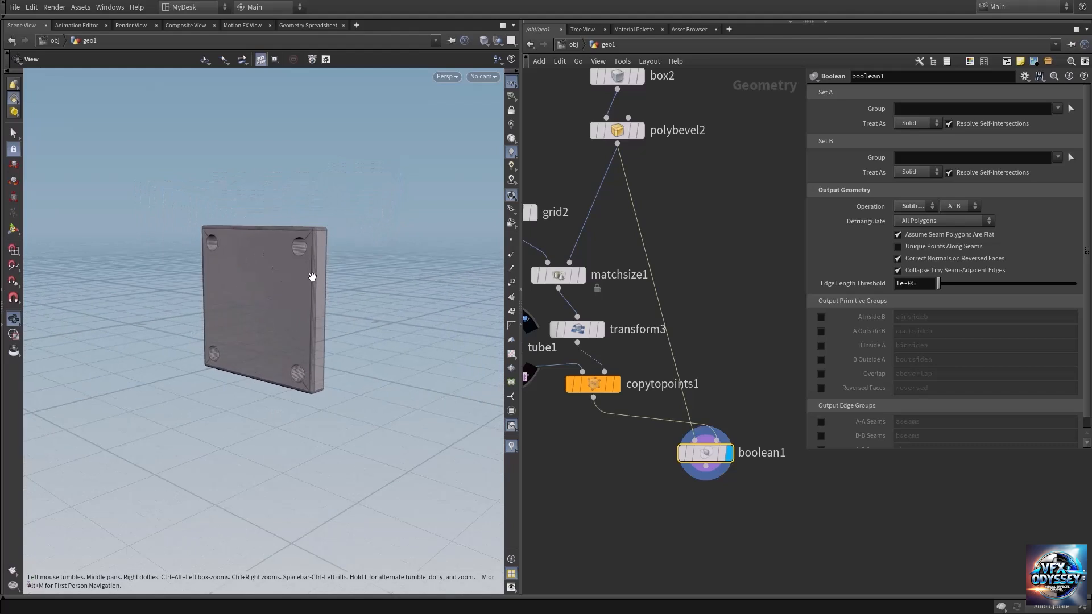
# Step: Duplicate the tube1 and copytopoints1 nodes together and place the copies below the originals
pyautogui.press('h')
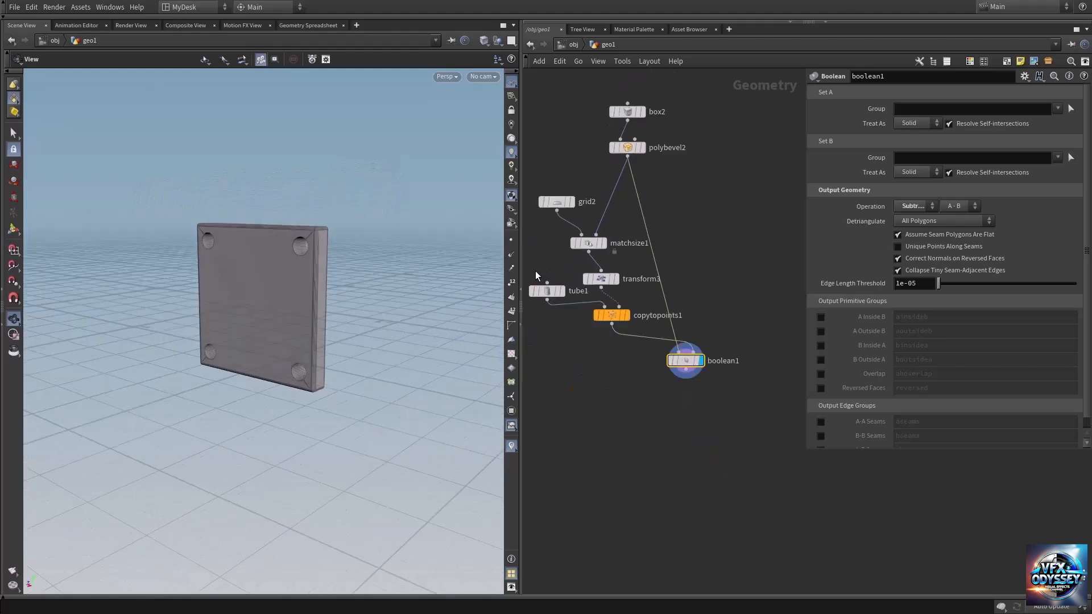
pyautogui.moveTo(535, 270); pyautogui.dragTo(581, 335)
pyautogui.moveTo(549, 297); pyautogui.dragTo(550, 312)
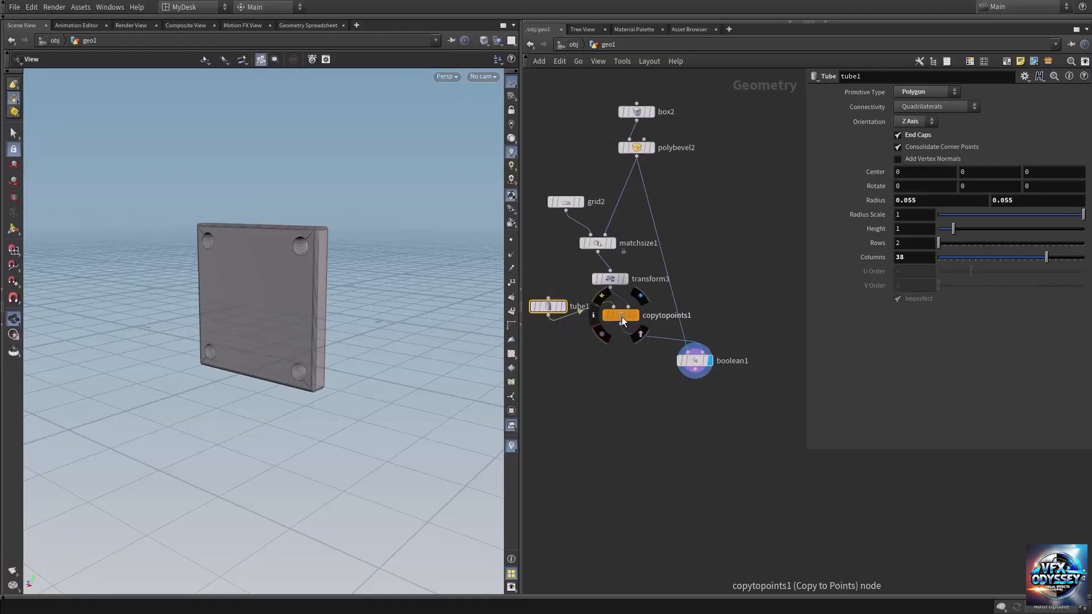
pyautogui.keyDown('shift'); pyautogui.click(622, 316); pyautogui.keyUp('shift')
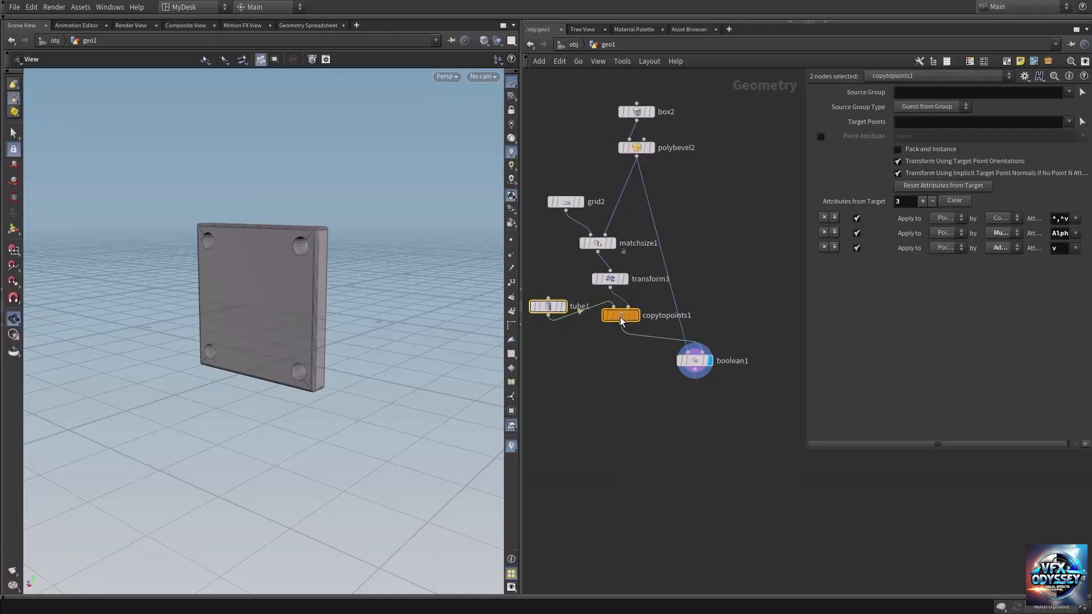
pyautogui.keyDown('alt'); pyautogui.moveTo(618, 322); pyautogui.dragTo(608, 421); pyautogui.keyUp('alt')
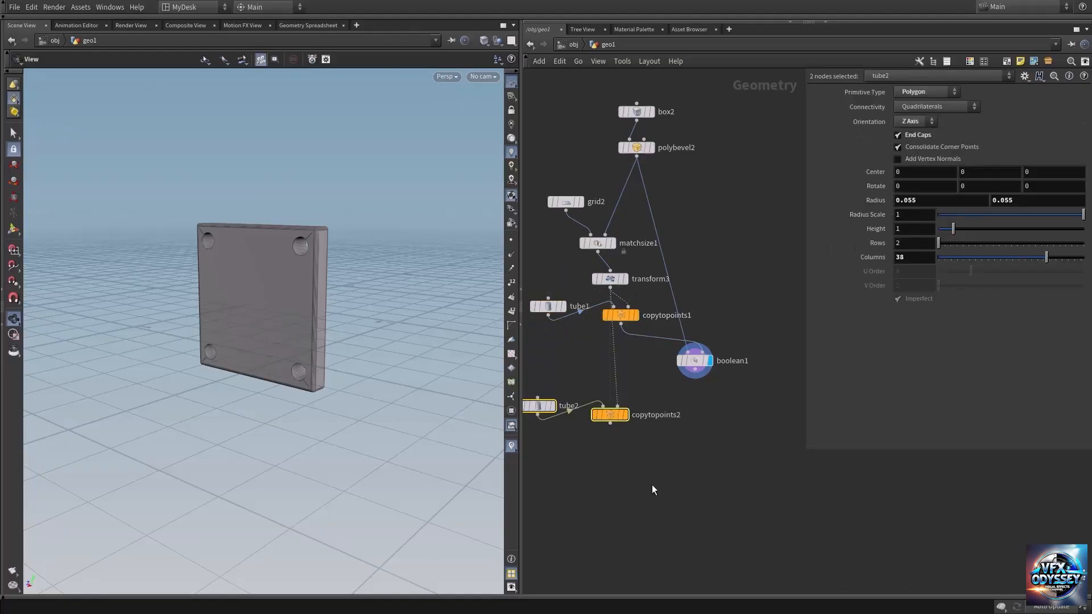
pyautogui.moveTo(651, 487); pyautogui.dragTo(697, 415, button='middle')
pyautogui.moveTo(552, 327); pyautogui.dragTo(543, 315)
# Step: Add a Merge node, connect copytopoints2 and boolean1 to it, and display the merged result
pyautogui.press('Tab')
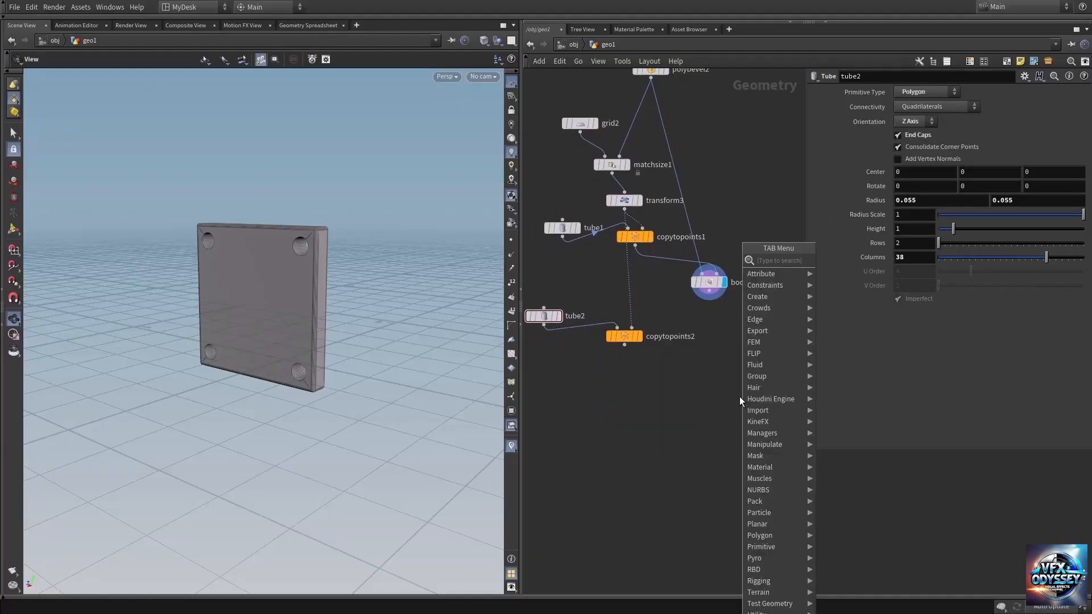
pyautogui.write('merg')
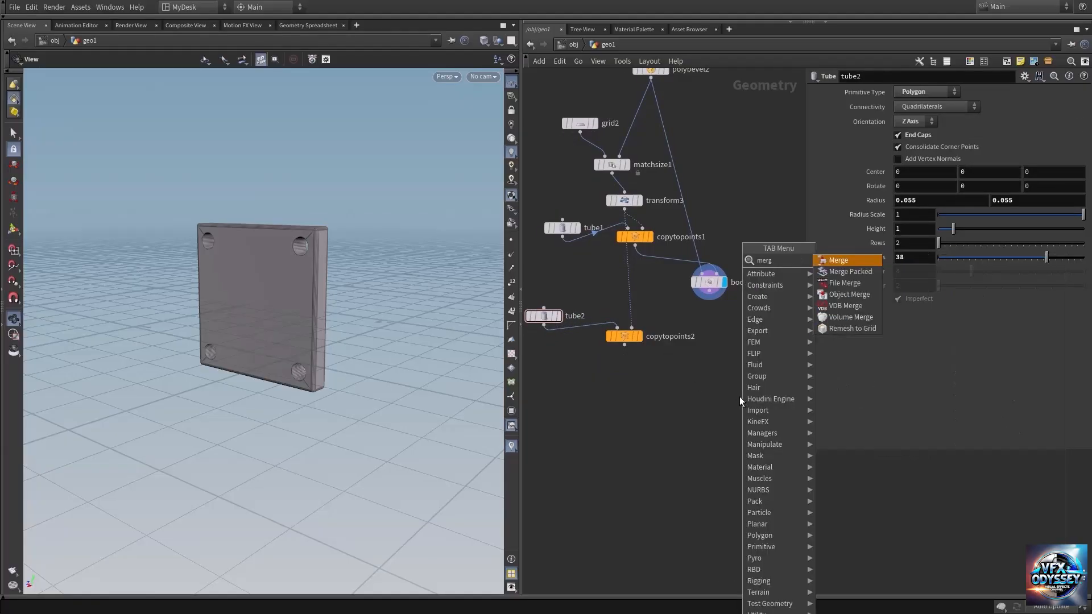
pyautogui.press('Return')
pyautogui.click(718, 417)
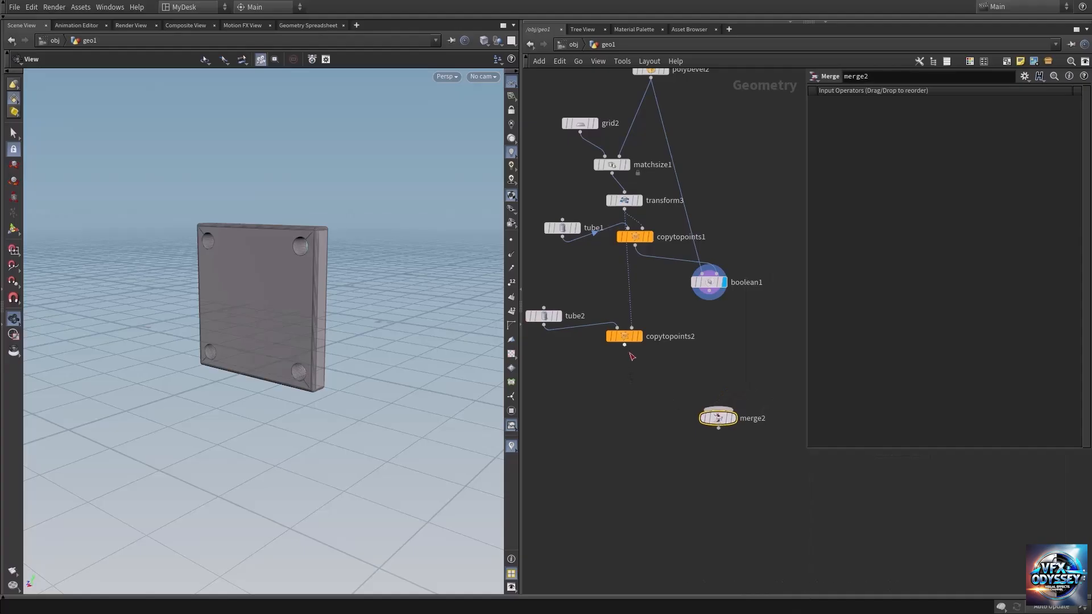
pyautogui.click(624, 346)
pyautogui.click(718, 409)
pyautogui.moveTo(709, 291); pyautogui.dragTo(720, 409)
pyautogui.click(733, 418)
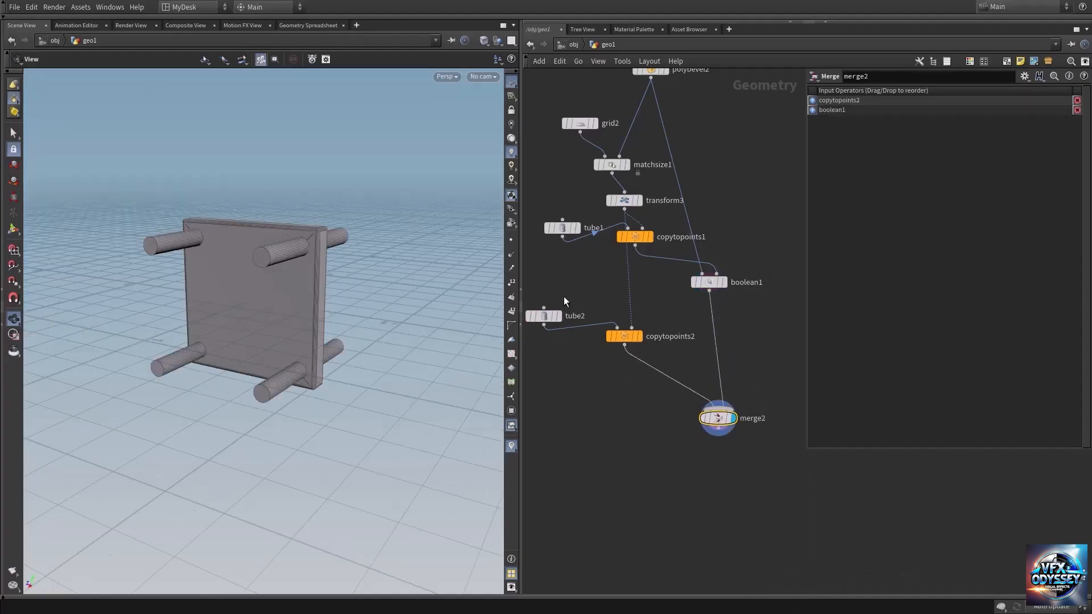
# Step: Set tube2's height to 0.51 and both its radius values to 0.052, checking its fit in the hole up close
pyautogui.click(543, 316)
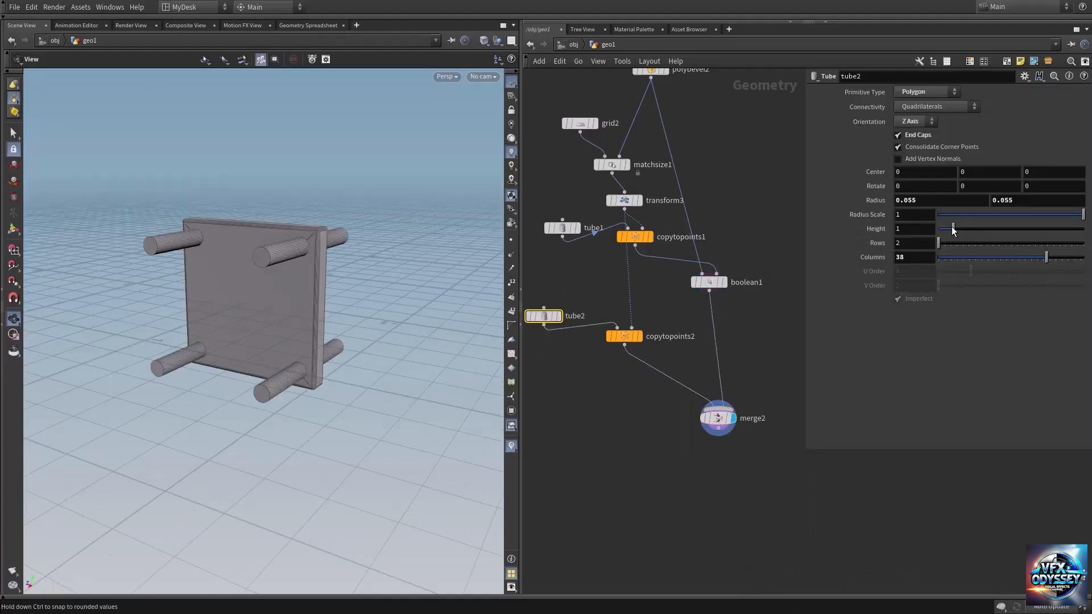
pyautogui.moveTo(952, 227); pyautogui.dragTo(946, 232)
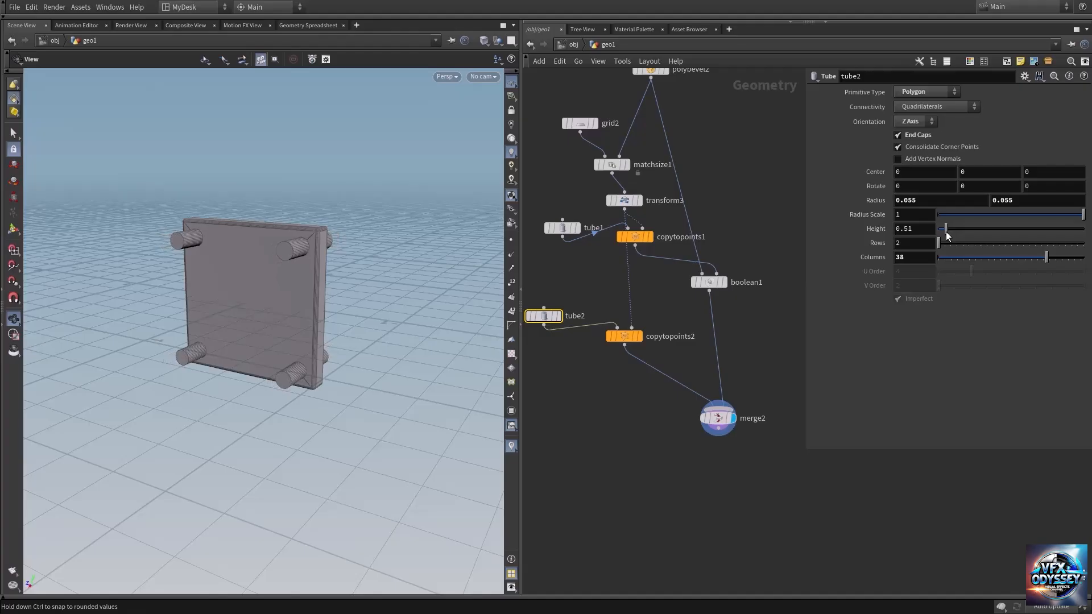
pyautogui.moveTo(319, 256); pyautogui.dragTo(554, 251, button='right')
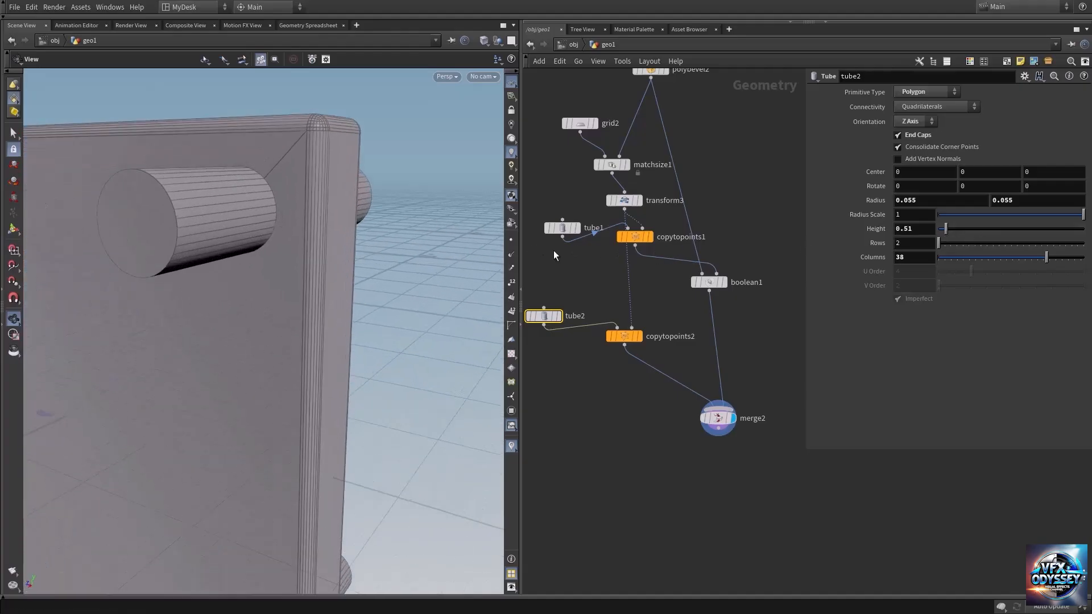
pyautogui.moveTo(302, 249); pyautogui.dragTo(398, 244)
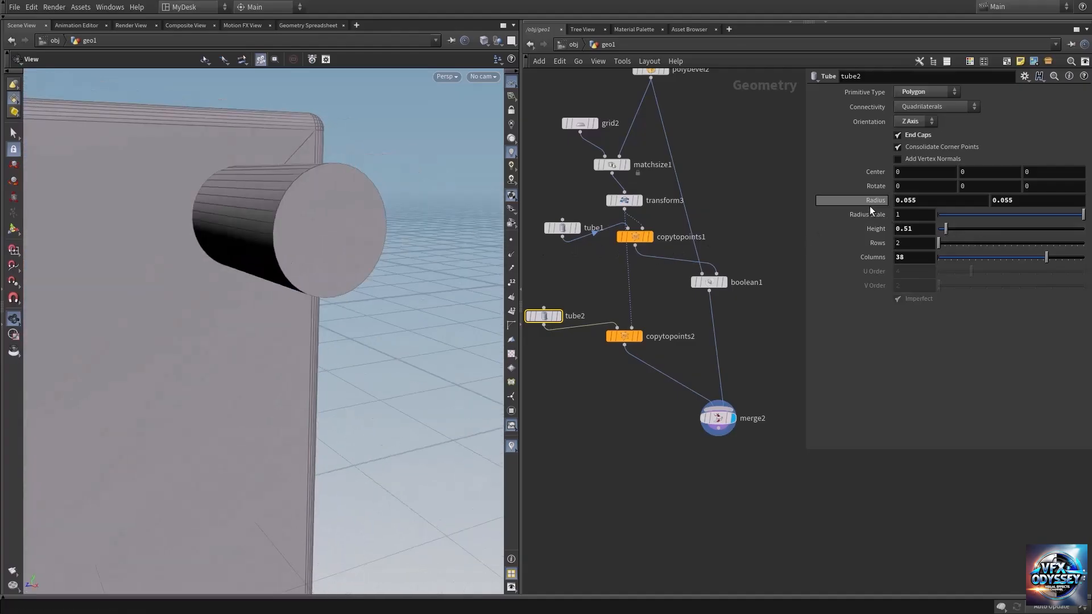
pyautogui.moveTo(872, 203); pyautogui.dragTo(848, 247, button='middle')
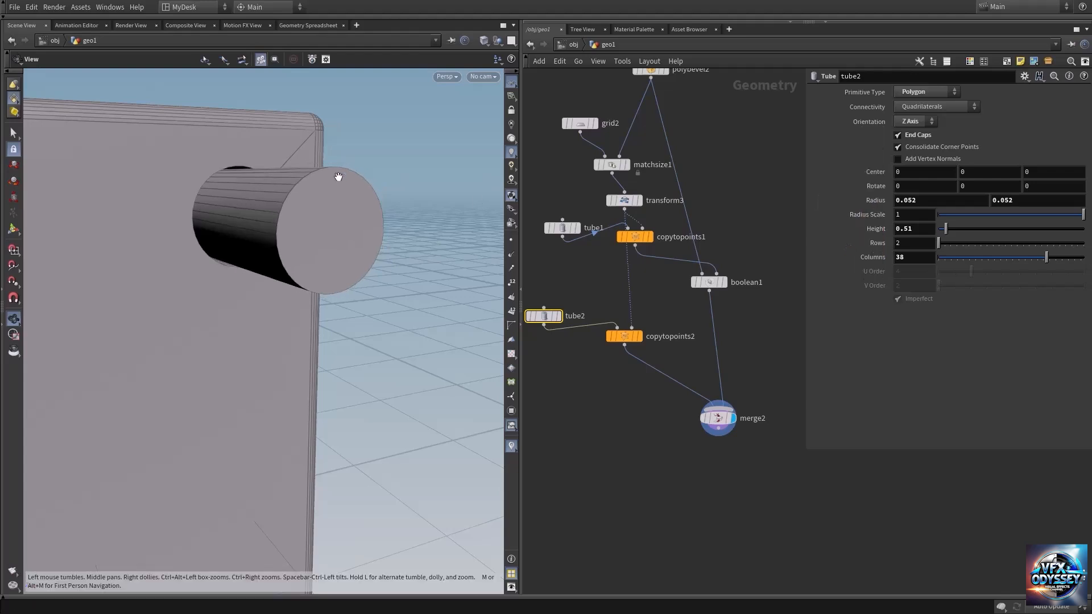
pyautogui.moveTo(250, 184); pyautogui.dragTo(169, 208)
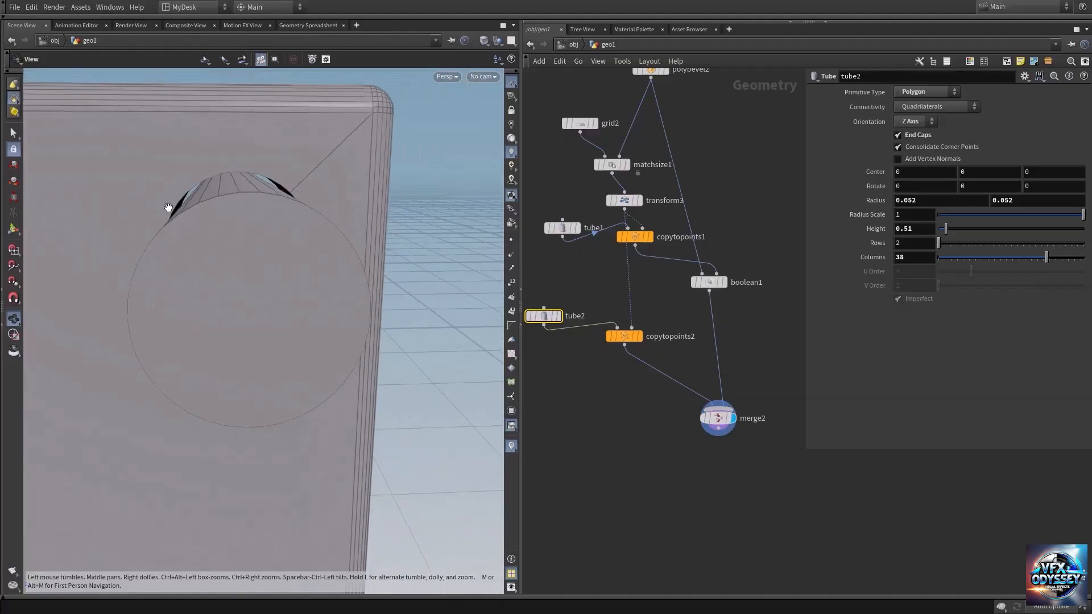
# Step: Offset tube2's center to -0.194 along Z so the pins extend from one side of the plate, checking from several angles
pyautogui.moveTo(257, 200); pyautogui.dragTo(438, 501)
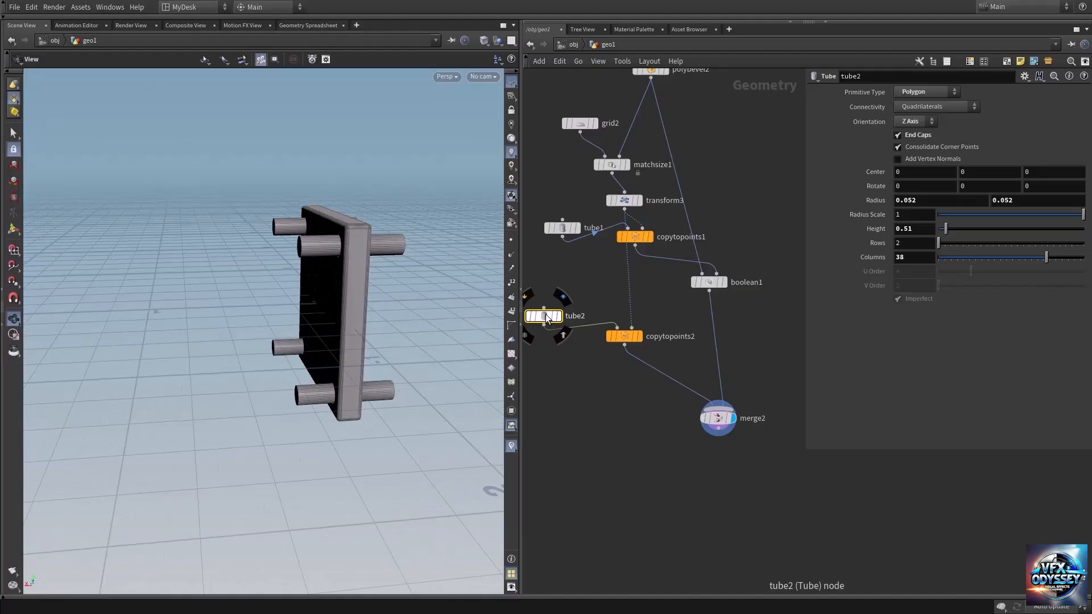
pyautogui.moveTo(908, 175); pyautogui.dragTo(932, 172, button='middle')
pyautogui.hotkey('ctrl', 'z')
pyautogui.moveTo(1040, 174); pyautogui.dragTo(92, 189, button='middle')
pyautogui.moveTo(250, 280); pyautogui.dragTo(319, 283)
pyautogui.moveTo(319, 283); pyautogui.dragTo(500, 265, button='right')
pyautogui.moveTo(372, 258); pyautogui.dragTo(319, 265)
pyautogui.moveTo(319, 265); pyautogui.dragTo(222, 261, button='right')
pyautogui.moveTo(222, 261); pyautogui.dragTo(434, 262)
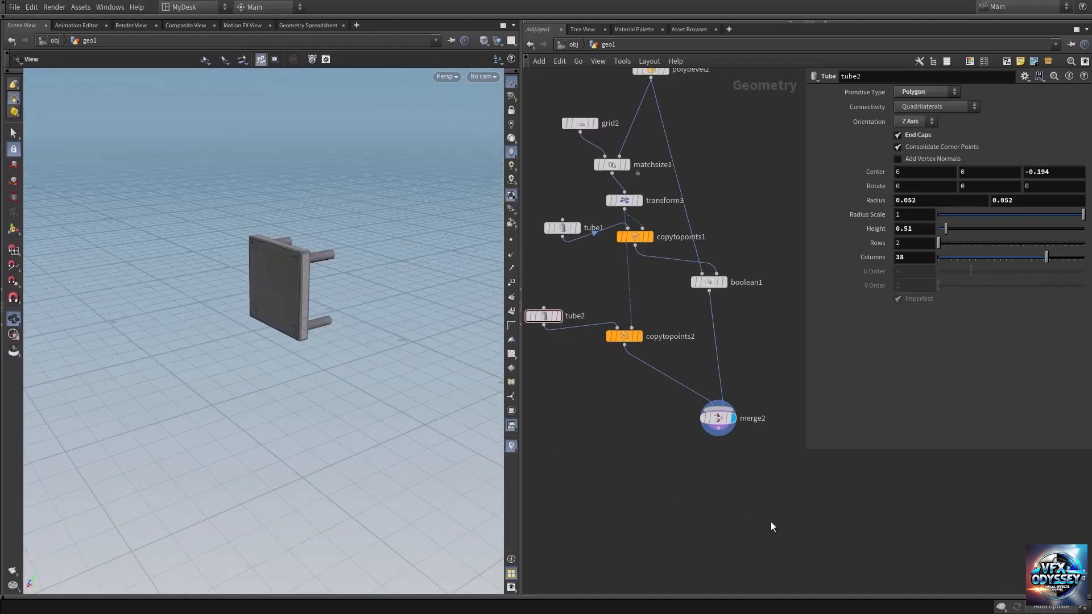
# Step: Duplicate the helix1 and chain2 nodes together from the earlier chain network
pyautogui.moveTo(818, 507); pyautogui.dragTo(740, 483, button='middle')
pyautogui.moveTo(740, 482); pyautogui.dragTo(687, 483, button='right')
pyautogui.moveTo(740, 515); pyautogui.dragTo(735, 457, button='middle')
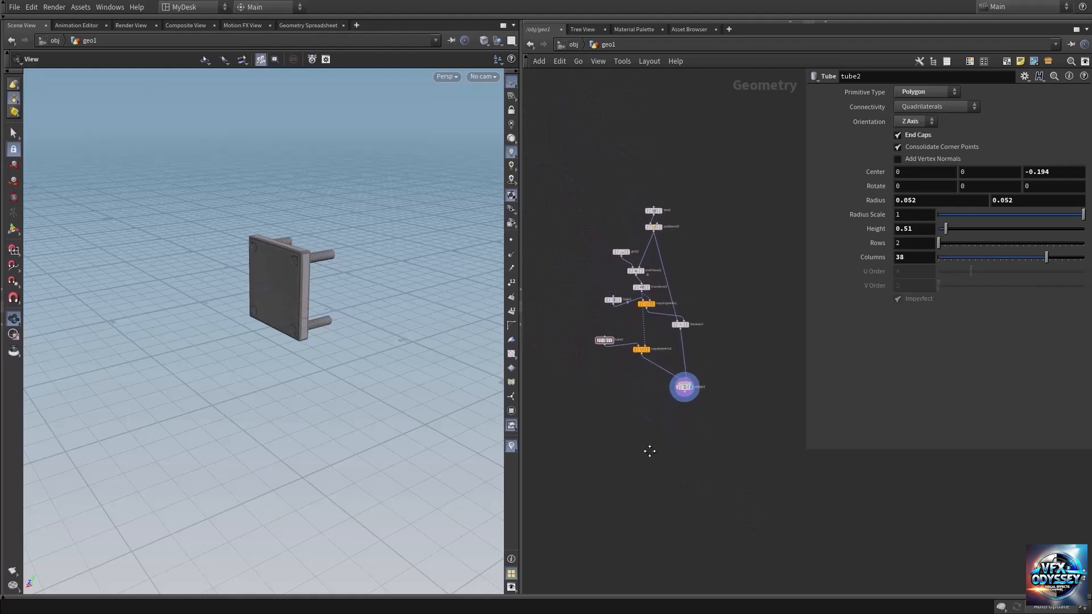
pyautogui.moveTo(650, 451); pyautogui.dragTo(775, 398, button='middle')
pyautogui.moveTo(663, 344); pyautogui.dragTo(682, 385, button='middle')
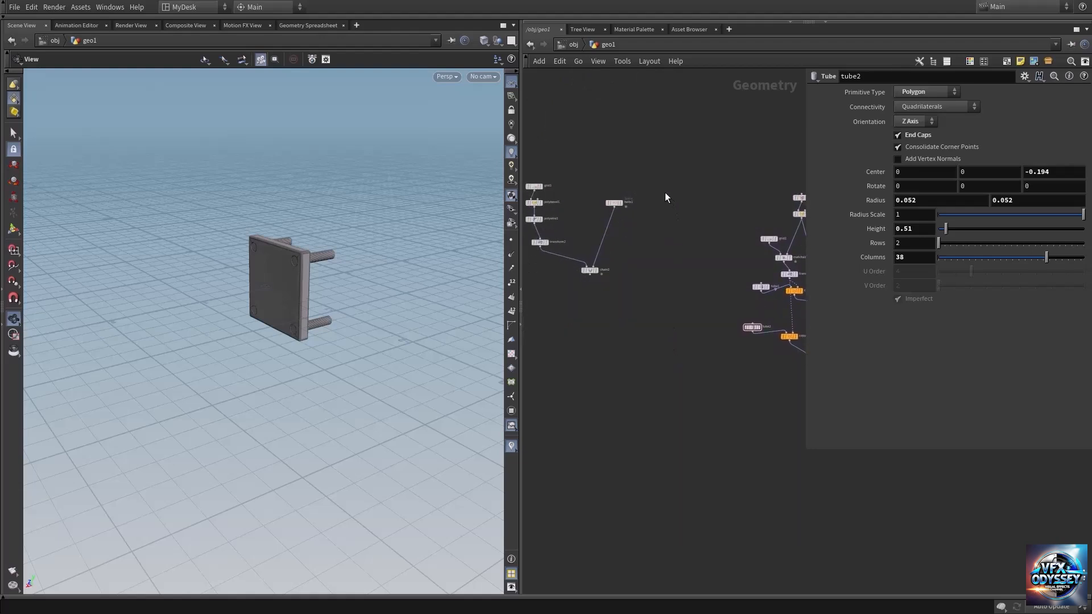
pyautogui.moveTo(661, 188); pyautogui.dragTo(591, 300)
pyautogui.scroll(2, 594, 300)
pyautogui.moveTo(627, 296); pyautogui.dragTo(697, 220, button='right')
pyautogui.moveTo(697, 221); pyautogui.dragTo(687, 305, button='middle')
pyautogui.click(704, 161)
pyautogui.click(632, 193)
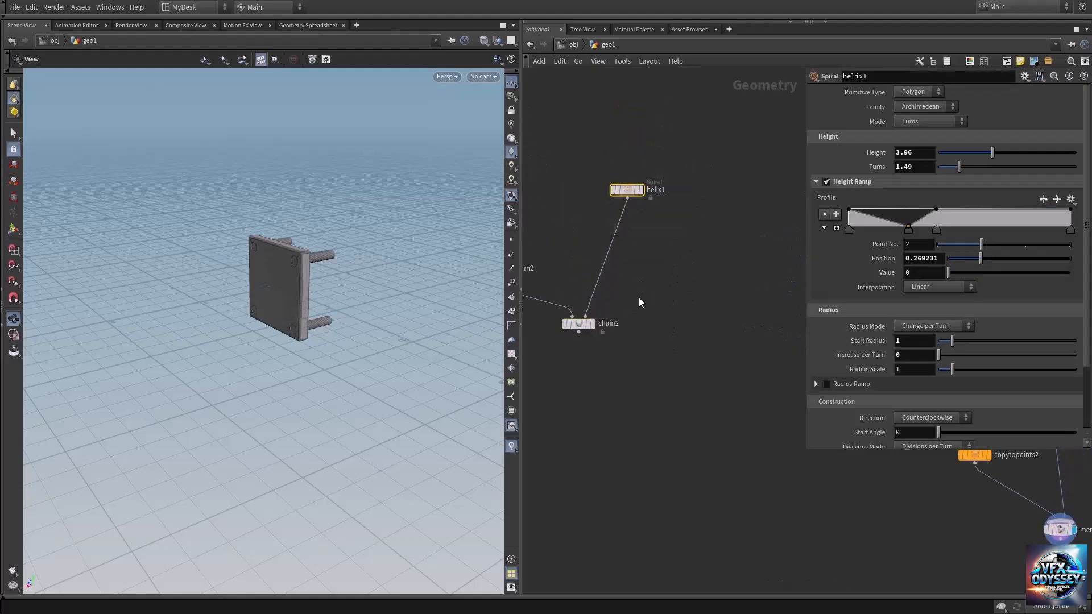
pyautogui.click(583, 324)
pyautogui.moveTo(687, 169); pyautogui.dragTo(568, 358)
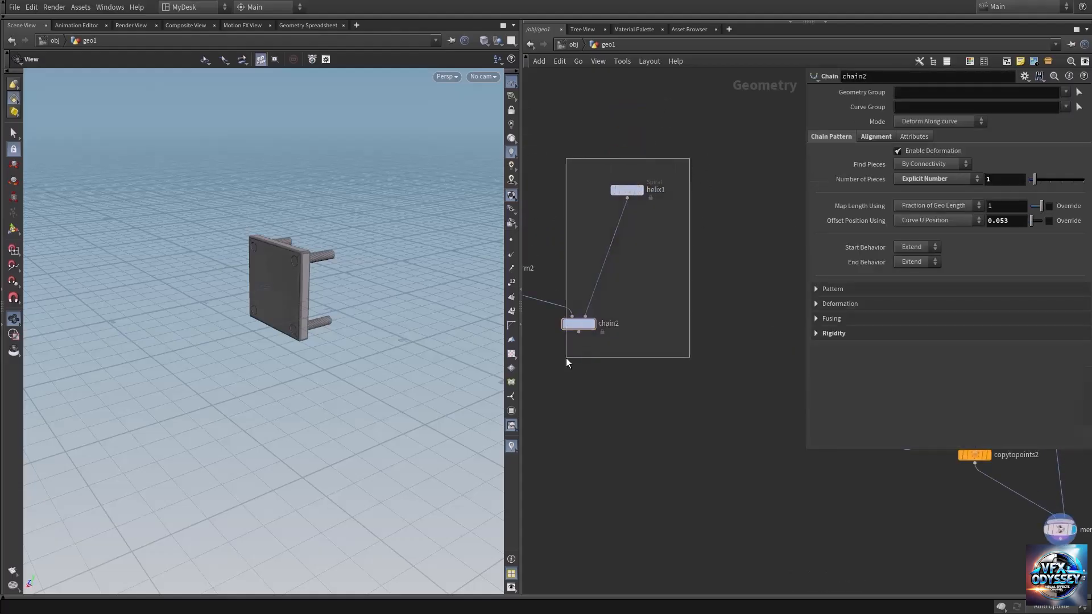
pyautogui.keyDown('alt'); pyautogui.moveTo(583, 321); pyautogui.dragTo(733, 538); pyautogui.keyUp('alt')
# Step: Move the copied Spiral and Chain nodes next to merge2, with the Chain copy just below it
pyautogui.moveTo(824, 517); pyautogui.dragTo(675, 319, button='middle')
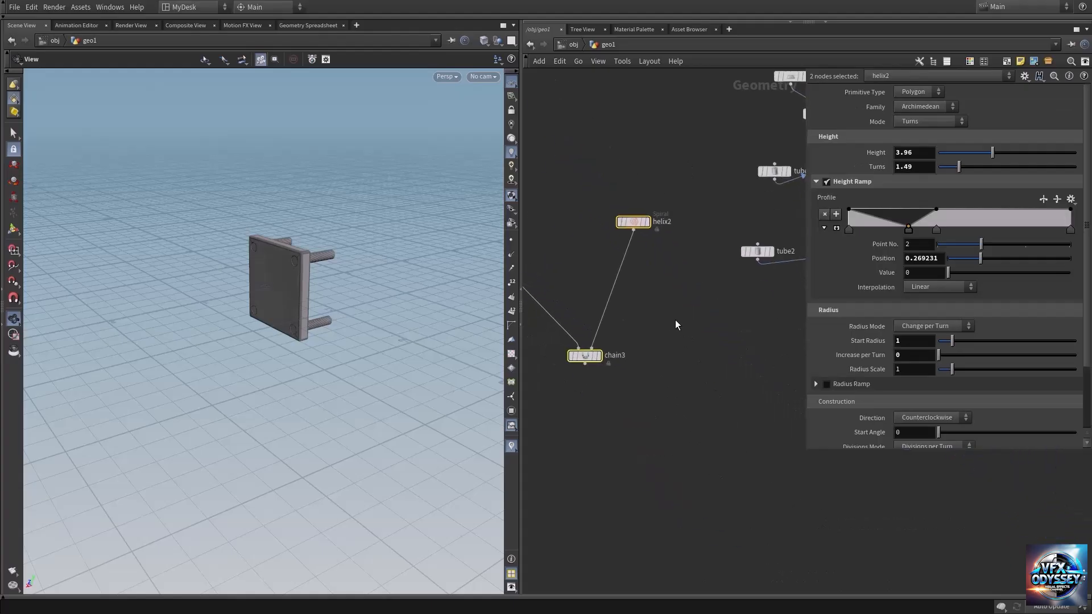
pyautogui.moveTo(589, 362); pyautogui.dragTo(880, 493)
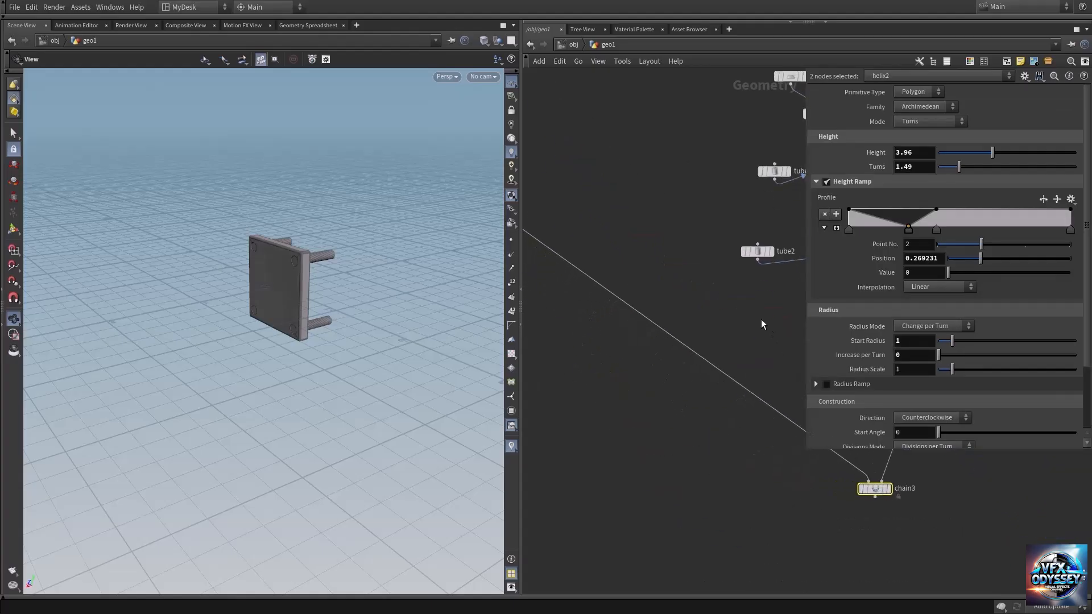
pyautogui.moveTo(762, 321); pyautogui.dragTo(529, 322, button='middle')
pyautogui.moveTo(646, 492); pyautogui.dragTo(748, 440)
# Step: Connect merge2 to the first input of chain3 and display the chain3 result
pyautogui.click(679, 377)
pyautogui.click(684, 357)
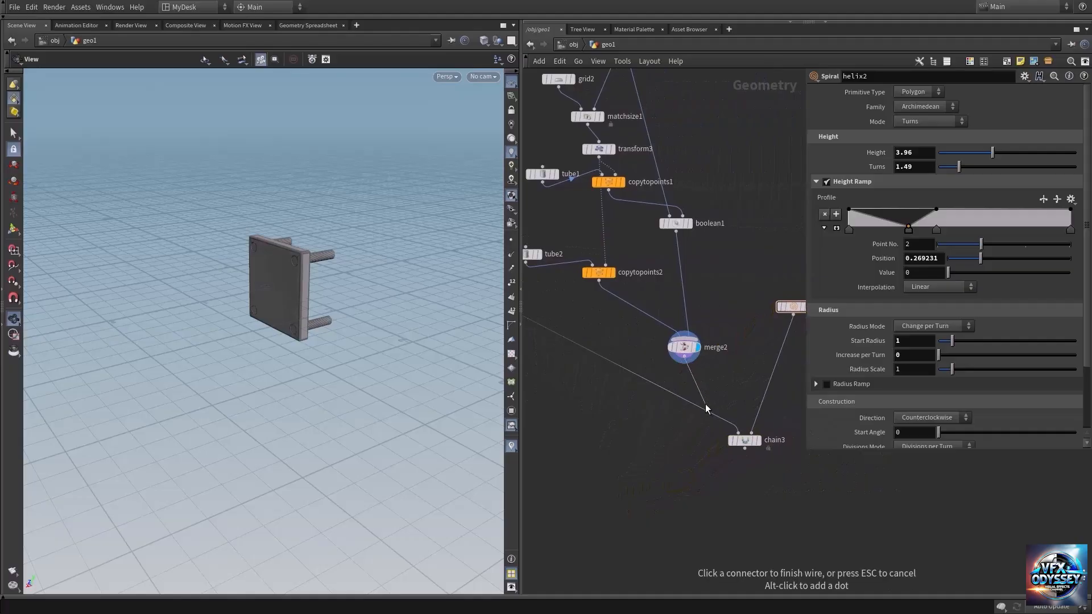
pyautogui.click(737, 434)
pyautogui.moveTo(714, 428); pyautogui.dragTo(640, 435, button='middle')
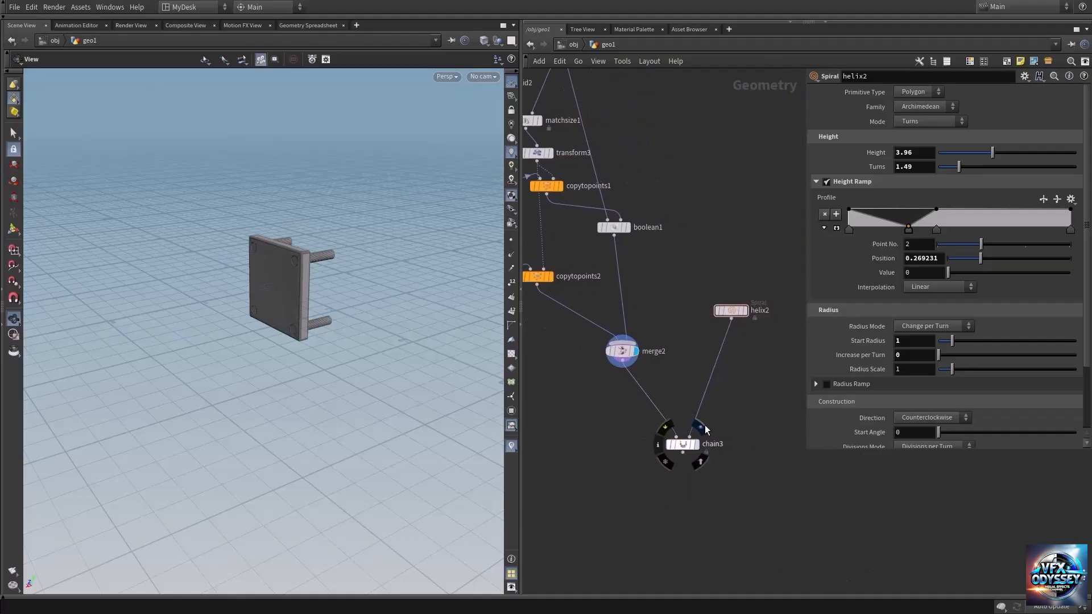
pyautogui.click(701, 427)
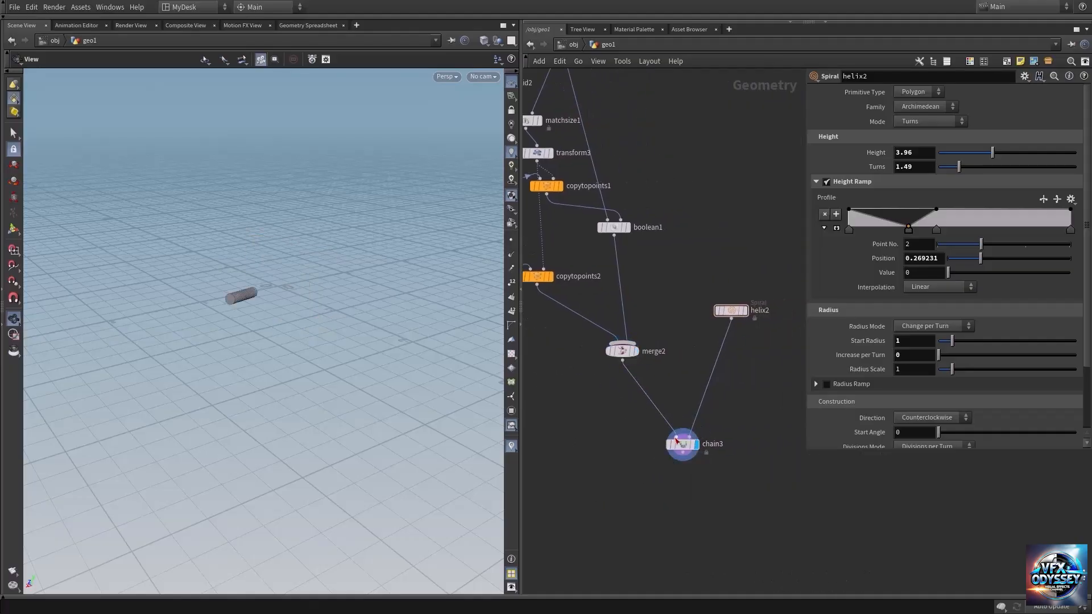
# Step: Set chain3's Number of Pieces mode to Fit Pieces Along Curve
pyautogui.click(682, 444)
pyautogui.scroll(-4, 193, 295)
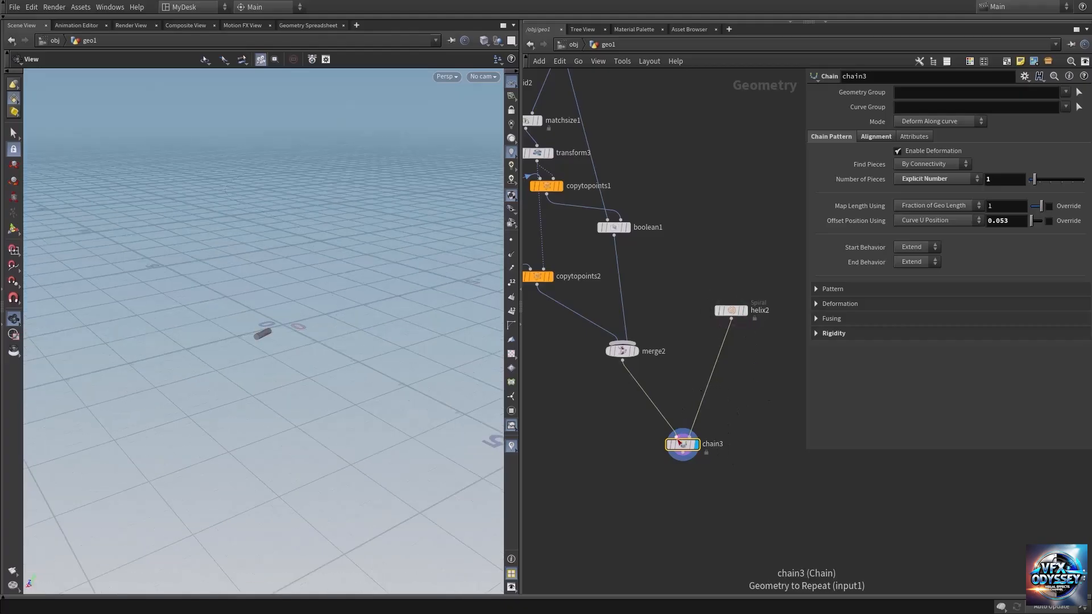
pyautogui.moveTo(683, 444); pyautogui.dragTo(683, 432)
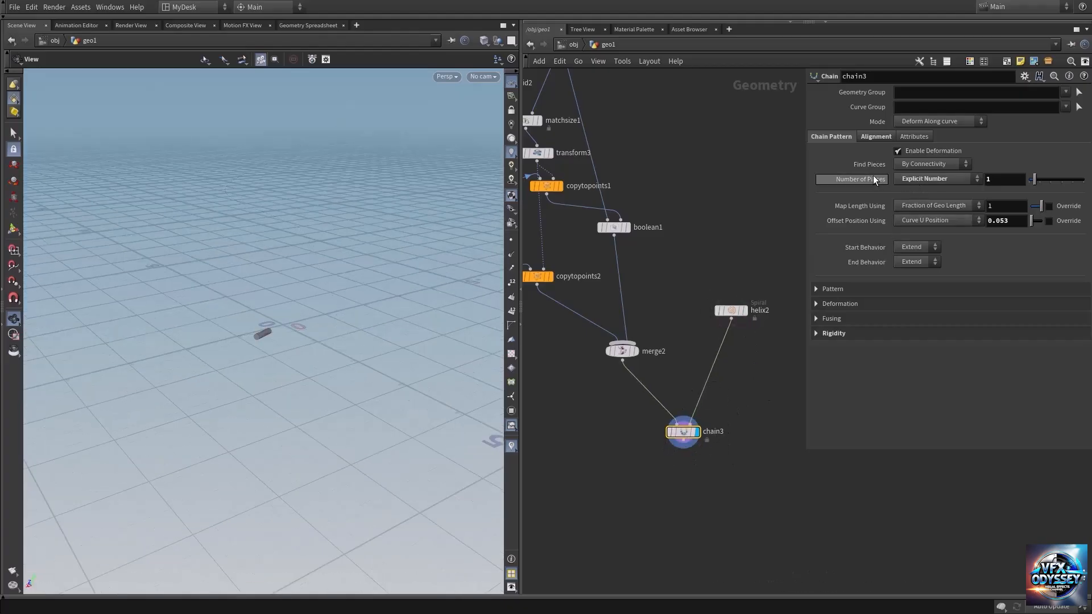
pyautogui.click(963, 179)
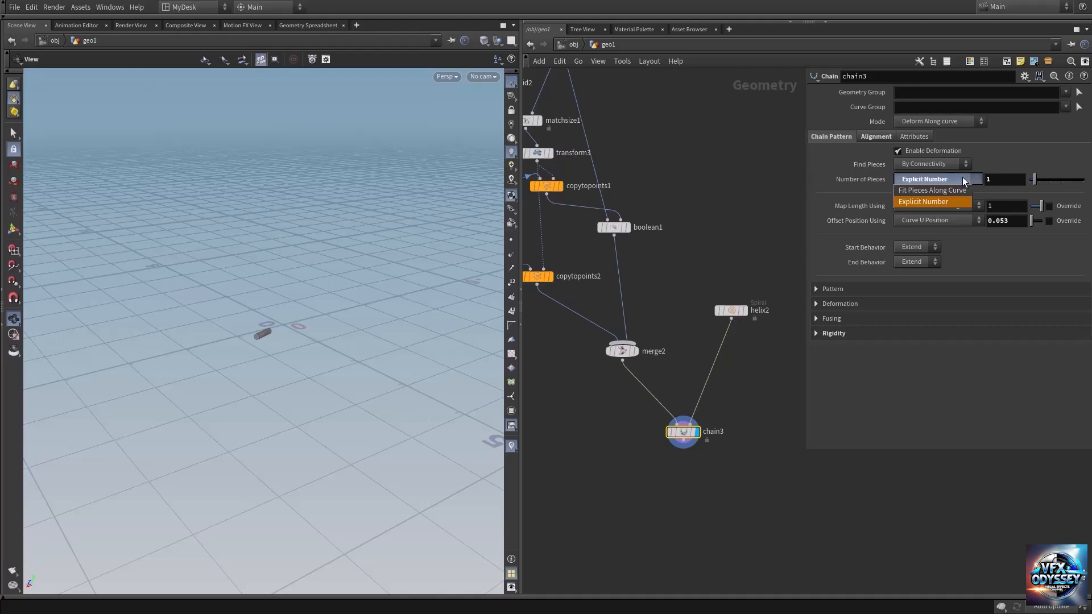
pyautogui.click(930, 190)
pyautogui.moveTo(317, 313)
pyautogui.mouseDown()
pyautogui.moveTo(247, 315)
pyautogui.moveTo(276, 287)
pyautogui.moveTo(258, 302)
pyautogui.moveTo(407, 307)
pyautogui.moveTo(265, 313)
pyautogui.moveTo(310, 319)
pyautogui.moveTo(304, 328)
pyautogui.mouseUp()
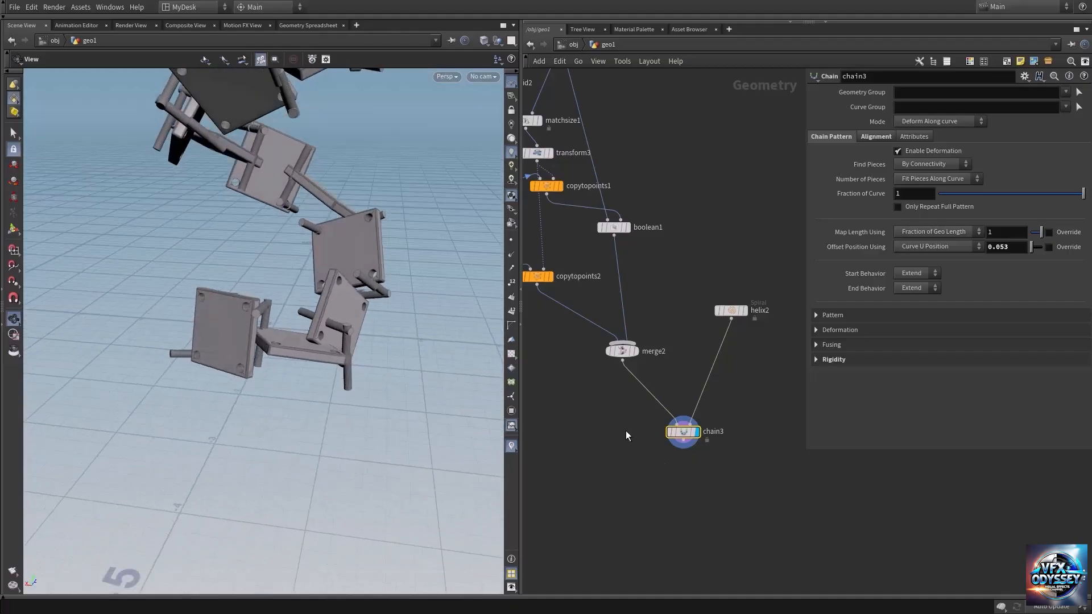
# Step: Insert a Transform node between merge2 and chain3 and set its Uniform Scale to 0.6
pyautogui.press('Tab')
pyautogui.write('transf')
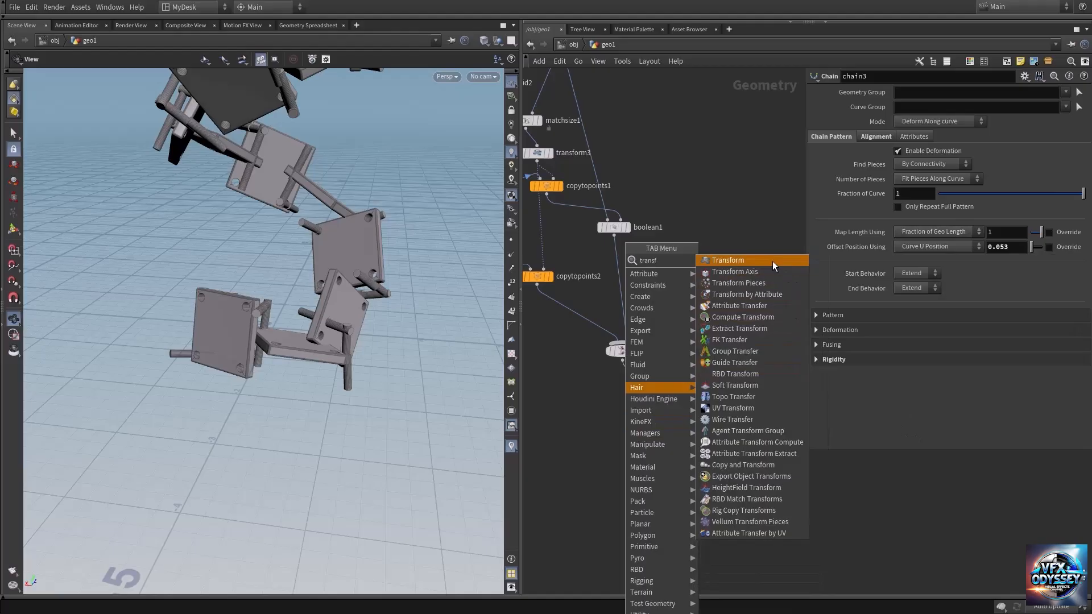
pyautogui.click(772, 261)
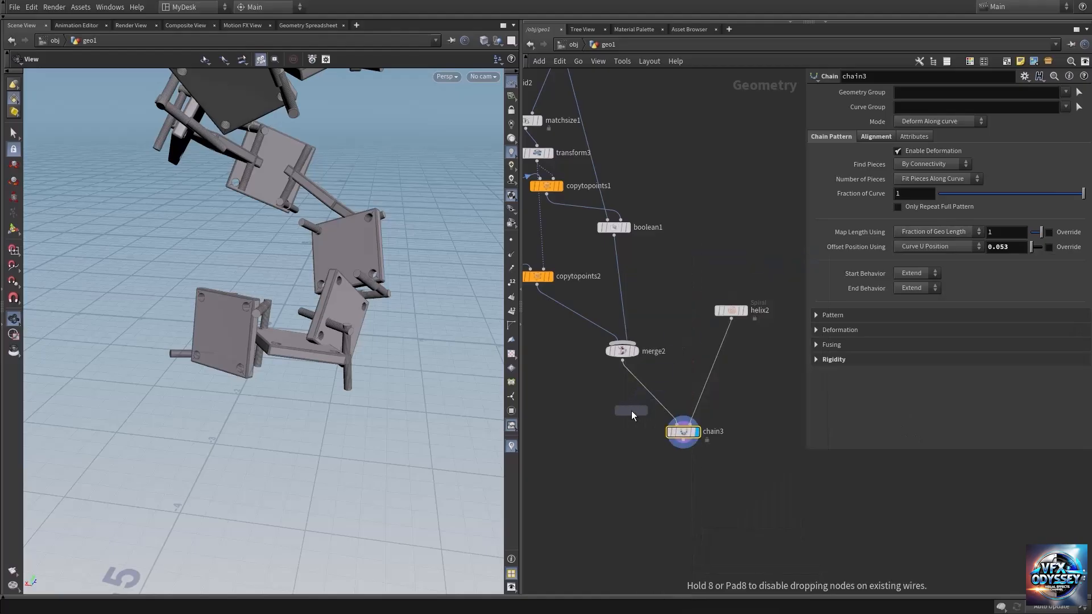
pyautogui.click(616, 415)
pyautogui.moveTo(618, 416); pyautogui.dragTo(634, 398)
pyautogui.moveTo(909, 192); pyautogui.dragTo(705, 230, button='middle')
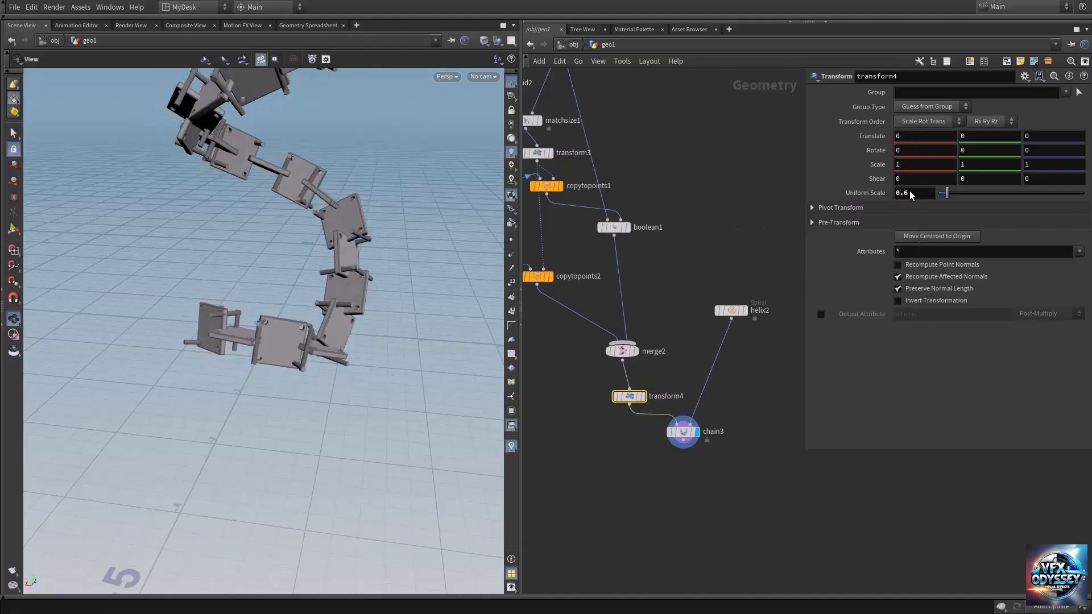
pyautogui.moveTo(353, 330)
pyautogui.mouseDown()
pyautogui.moveTo(339, 330)
pyautogui.moveTo(356, 329)
pyautogui.mouseUp()
pyautogui.moveTo(356, 329); pyautogui.dragTo(376, 336, button='right')
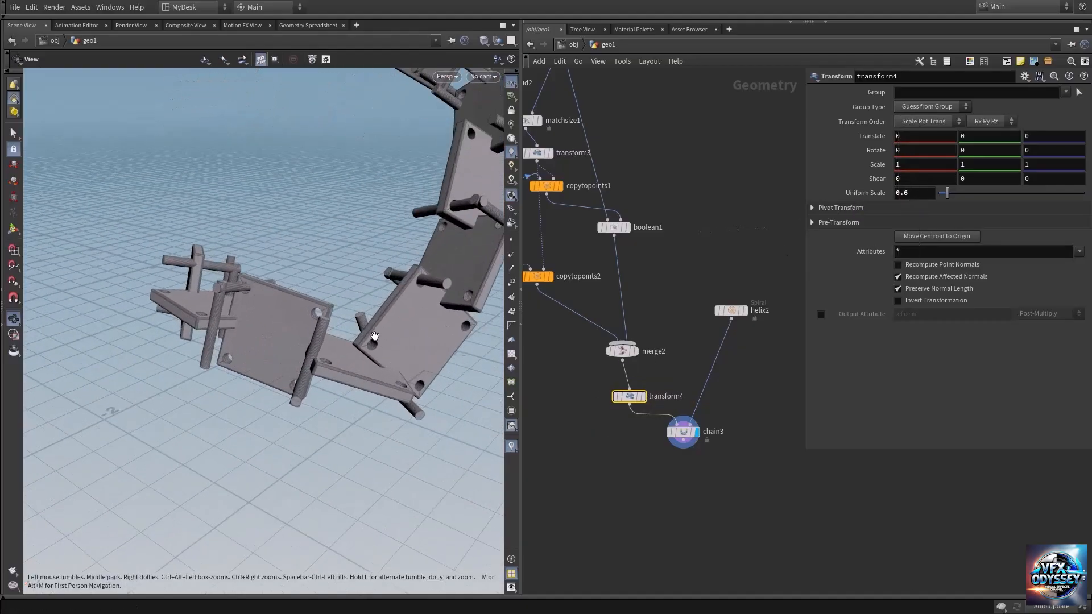
# Step: Display merge2 to examine the single plate with its pins from all sides, and return the display to chain3
pyautogui.click(635, 351)
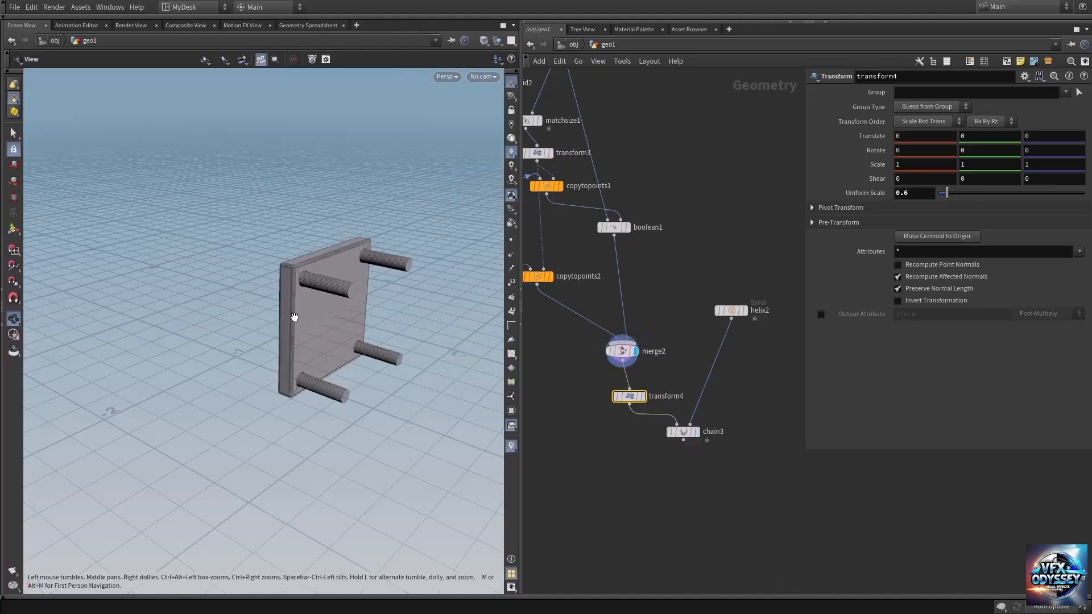
pyautogui.moveTo(328, 300); pyautogui.dragTo(390, 293)
pyautogui.moveTo(300, 301); pyautogui.dragTo(475, 306, button='right')
pyautogui.moveTo(310, 298); pyautogui.dragTo(407, 295)
pyautogui.moveTo(275, 278); pyautogui.dragTo(358, 310)
pyautogui.click(703, 419)
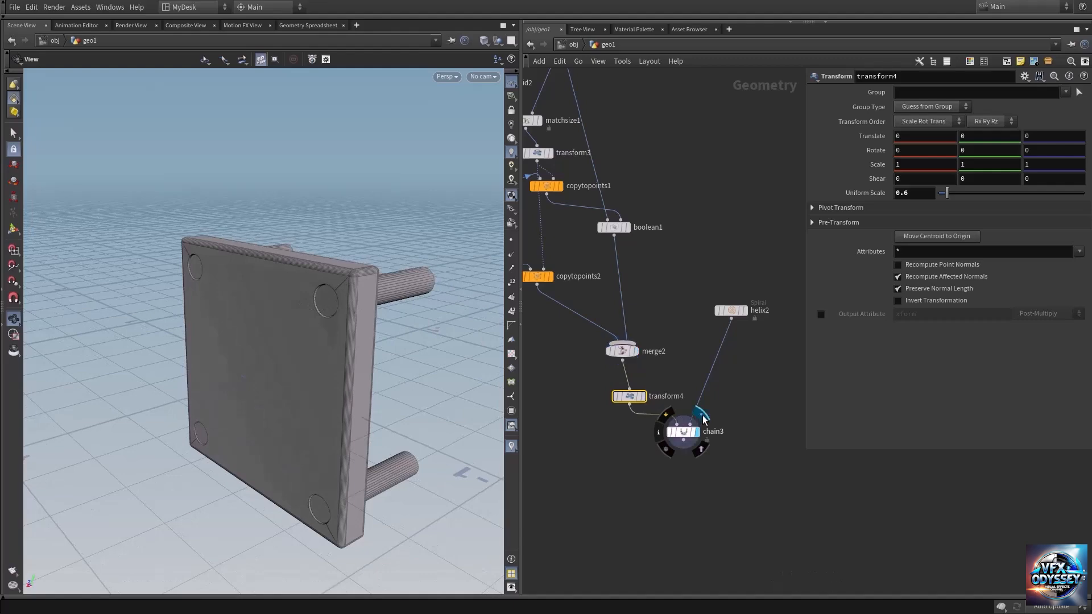
pyautogui.moveTo(358, 378); pyautogui.dragTo(318, 355)
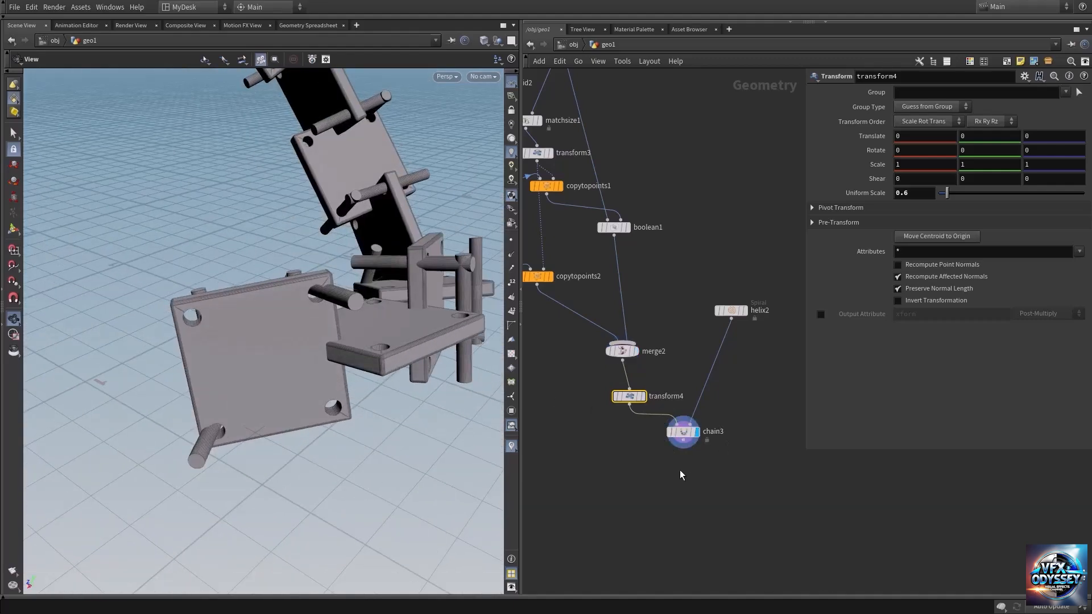
# Step: Set chain3's Find Pieces option to By Piece Attribute, using the class attribute
pyautogui.click(683, 432)
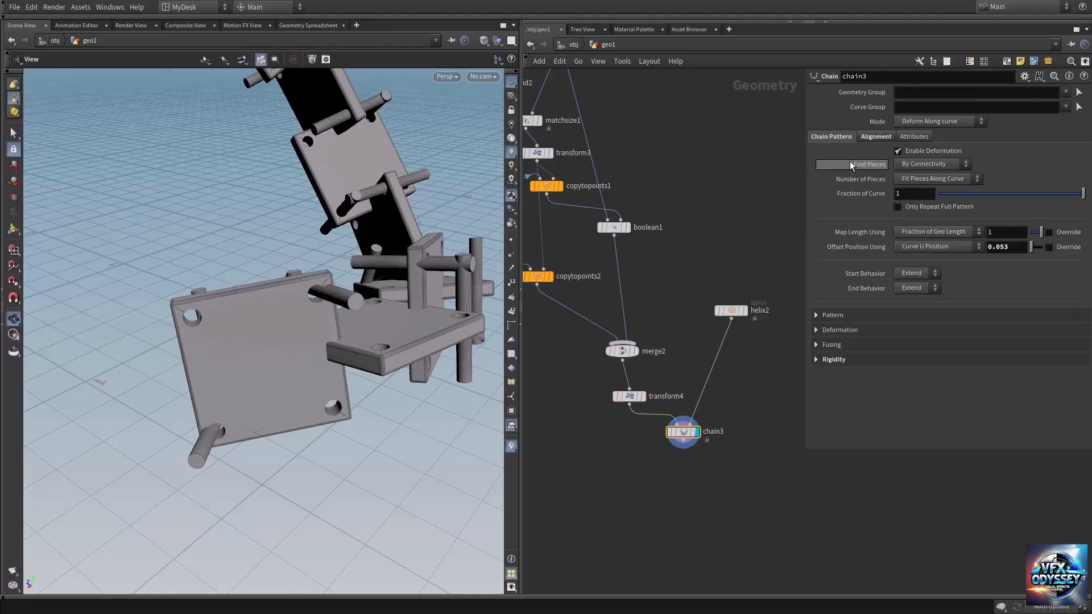
pyautogui.click(938, 164)
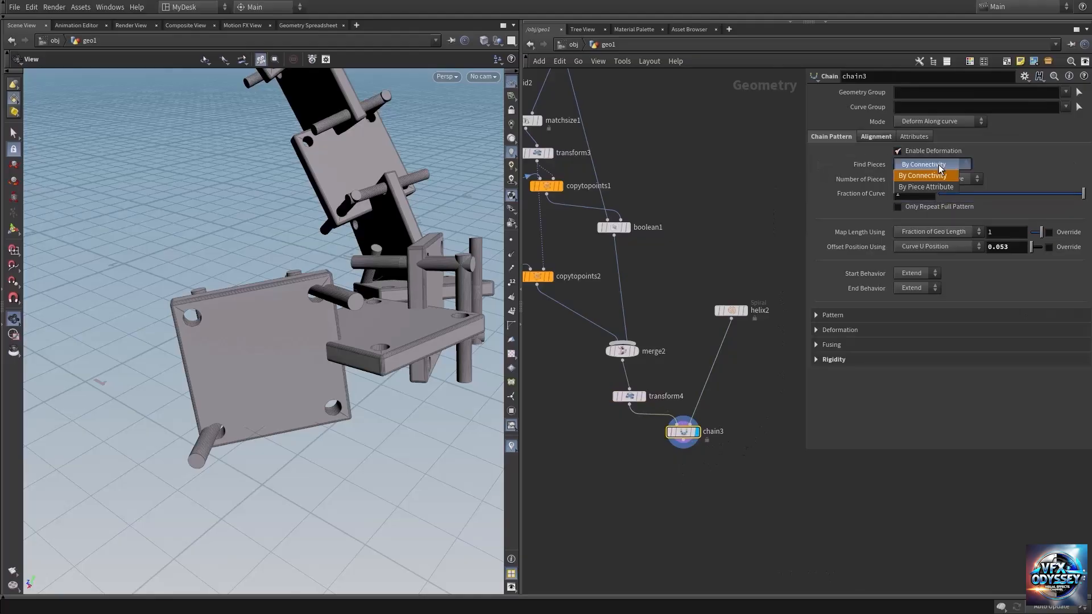
pyautogui.click(922, 186)
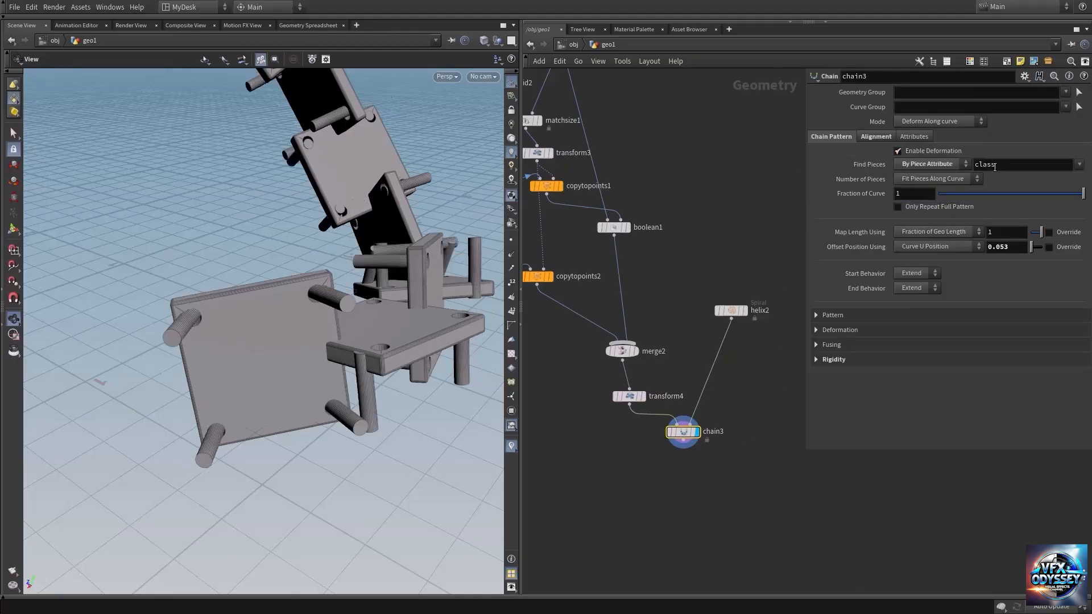
pyautogui.moveTo(741, 227); pyautogui.dragTo(703, 184, button='middle')
pyautogui.moveTo(348, 314); pyautogui.dragTo(377, 299)
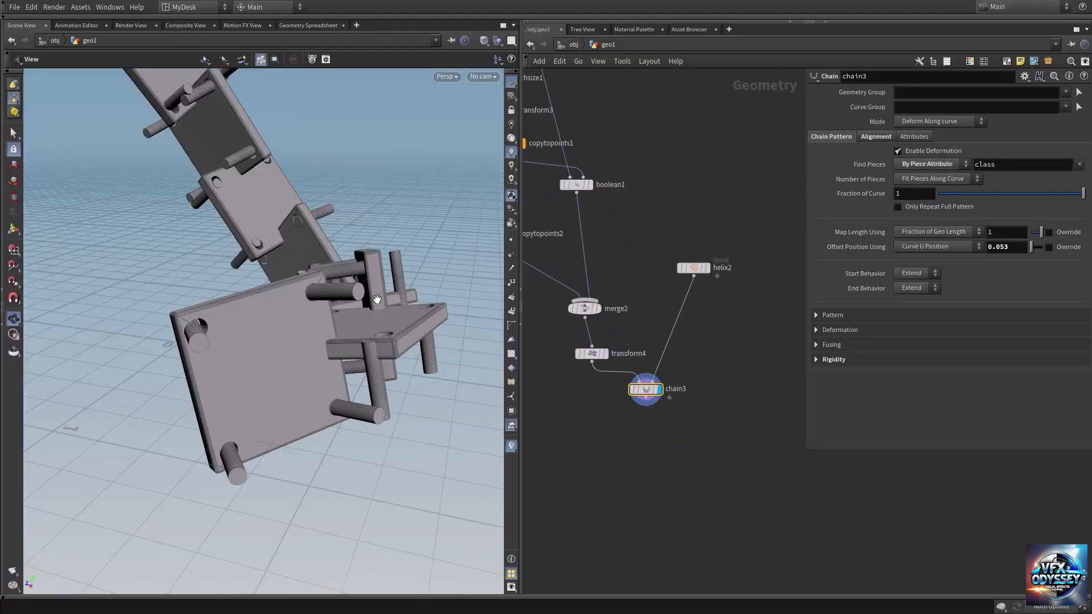
# Step: Set chain3's Piece Rotation to 0 in the geometry alignment settings
pyautogui.click(875, 138)
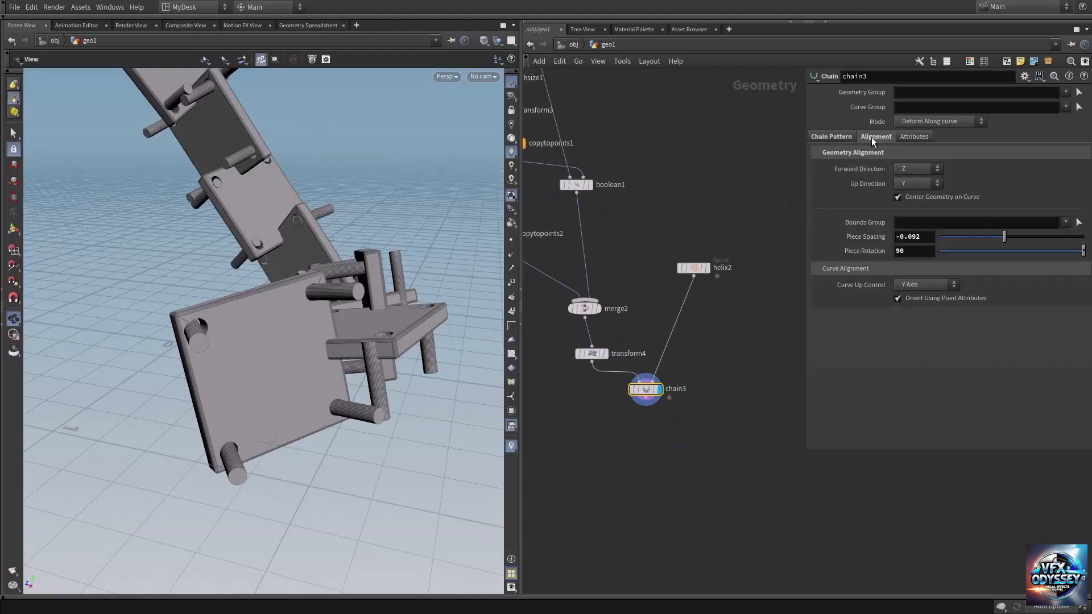
pyautogui.click(916, 252)
pyautogui.write('0')
pyautogui.press('Return')
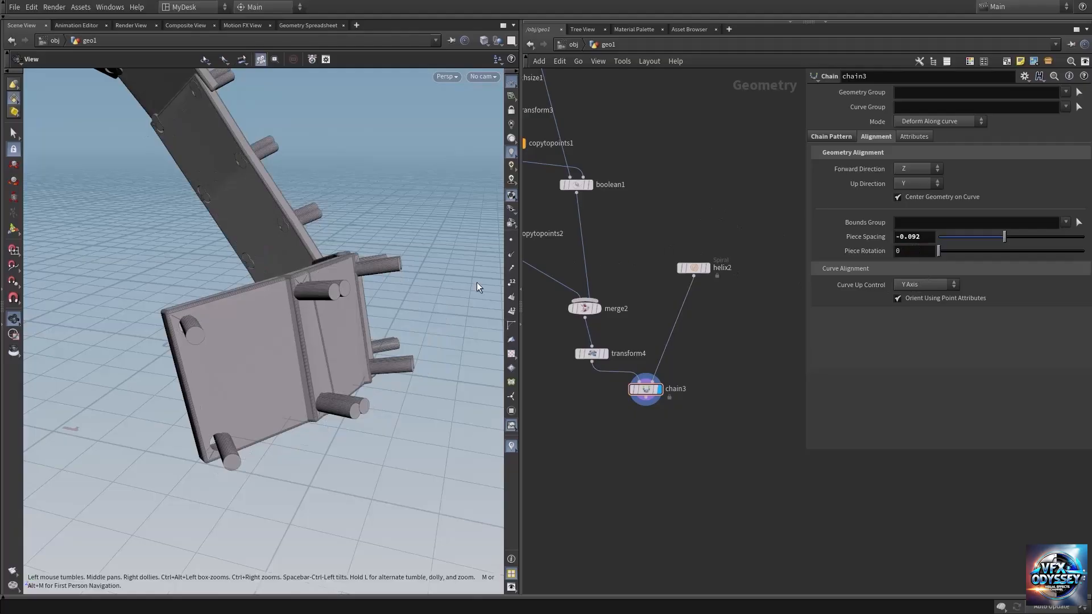
pyautogui.moveTo(477, 282); pyautogui.dragTo(188, 268)
pyautogui.moveTo(284, 256); pyautogui.dragTo(354, 333, button='right')
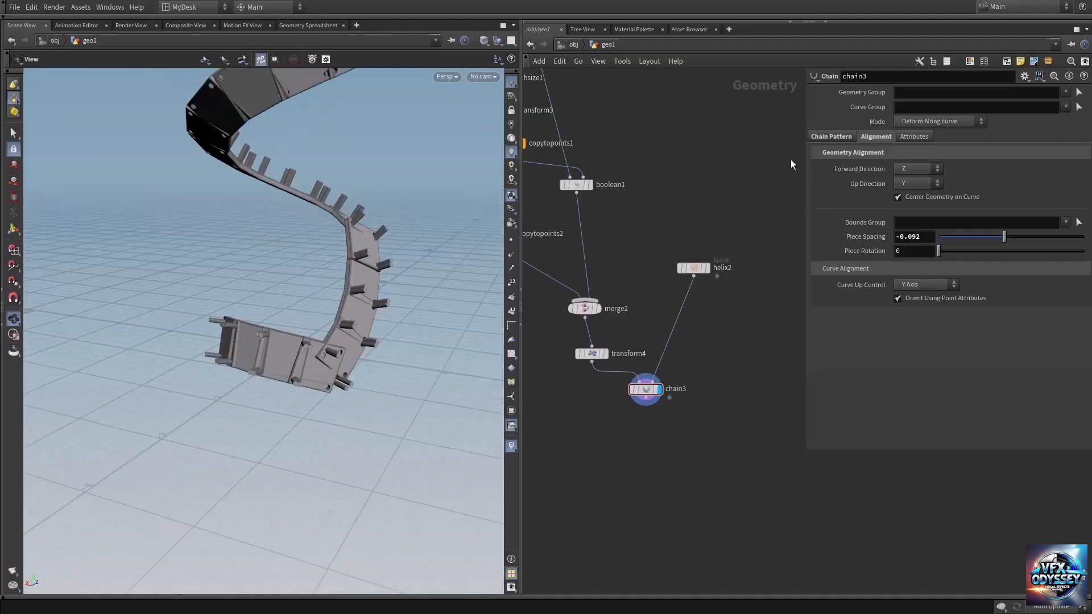
# Step: Set chain3's Forward Direction to X in the geometry alignment settings
pyautogui.click(910, 166)
pyautogui.click(909, 179)
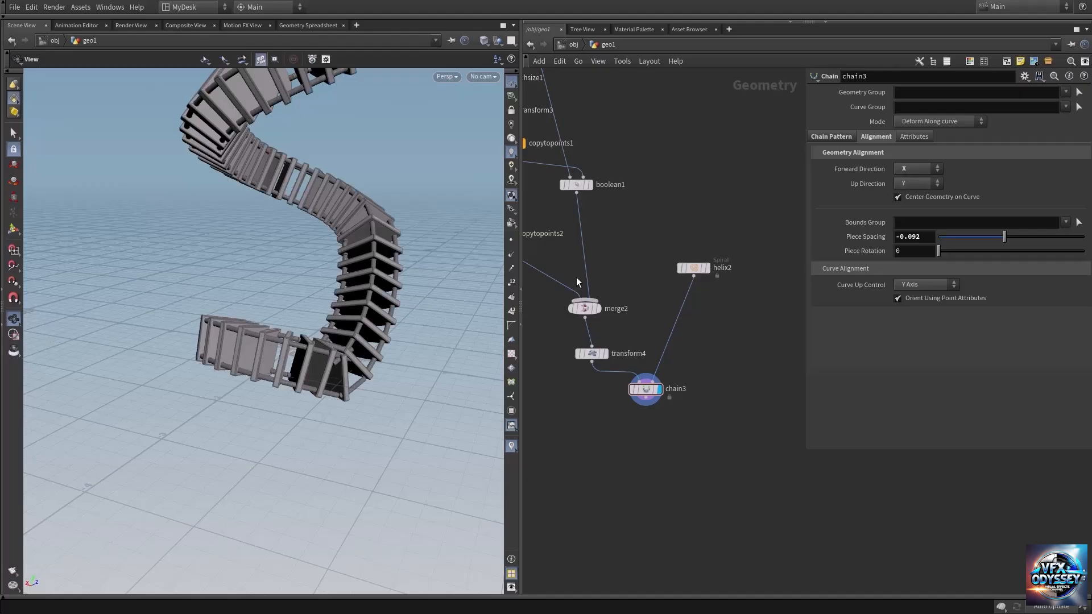
pyautogui.moveTo(366, 323); pyautogui.dragTo(268, 370)
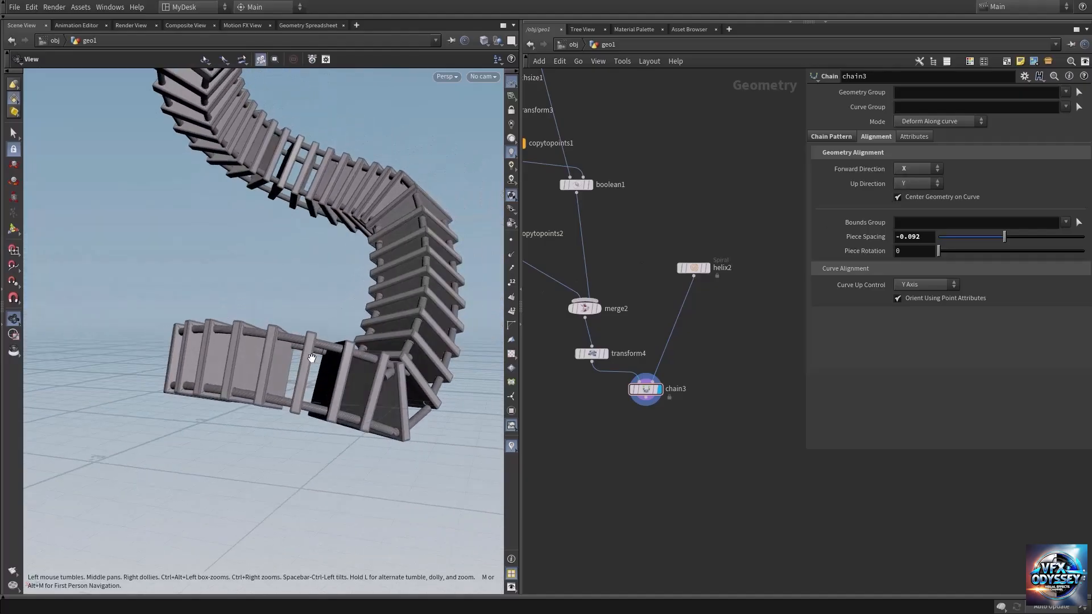
# Step: Examine the scaled piece at transform4, redisplay chain3, and inspect how the linked plates and pins follow the spiral
pyautogui.click(605, 353)
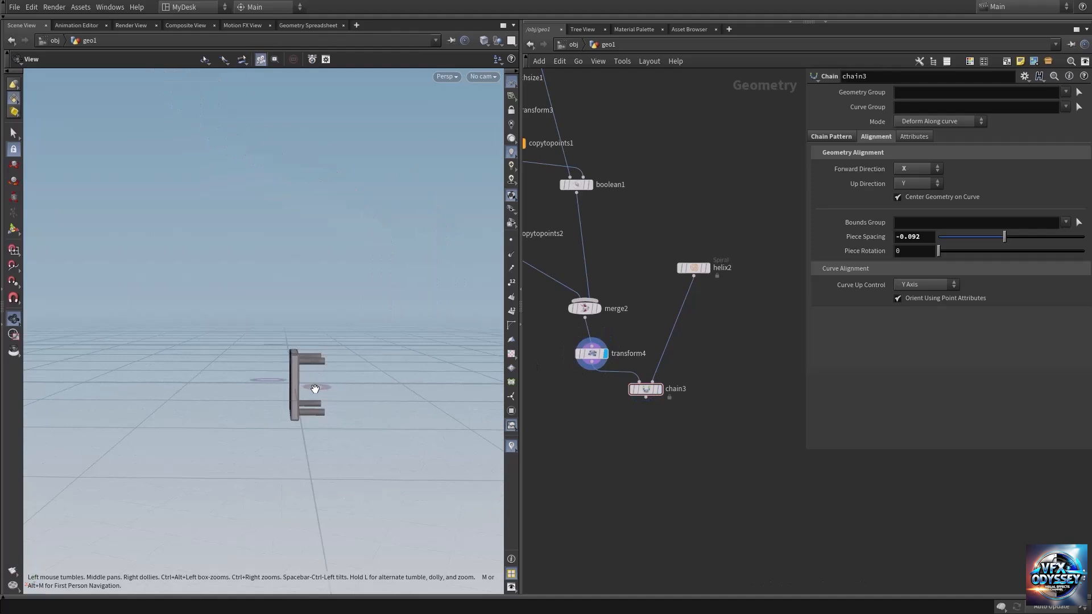
pyautogui.moveTo(704, 267)
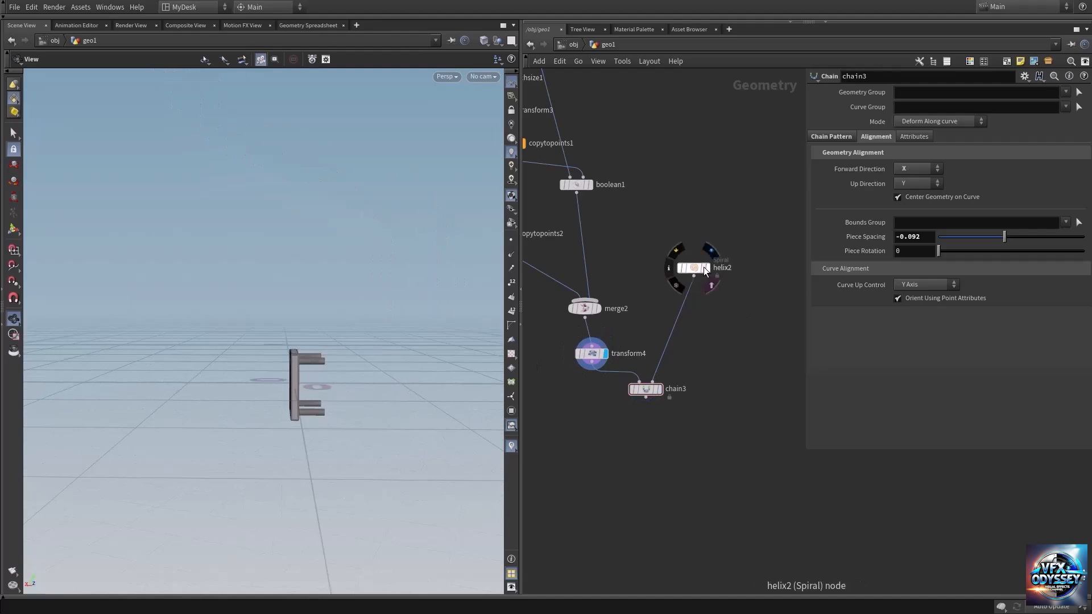
pyautogui.click(711, 286)
pyautogui.click(657, 389)
pyautogui.moveTo(362, 348); pyautogui.dragTo(195, 331, button='right')
pyautogui.moveTo(326, 266); pyautogui.dragTo(319, 352, button='middle')
pyautogui.moveTo(364, 227); pyautogui.dragTo(367, 269)
pyautogui.moveTo(263, 272); pyautogui.dragTo(391, 262, button='right')
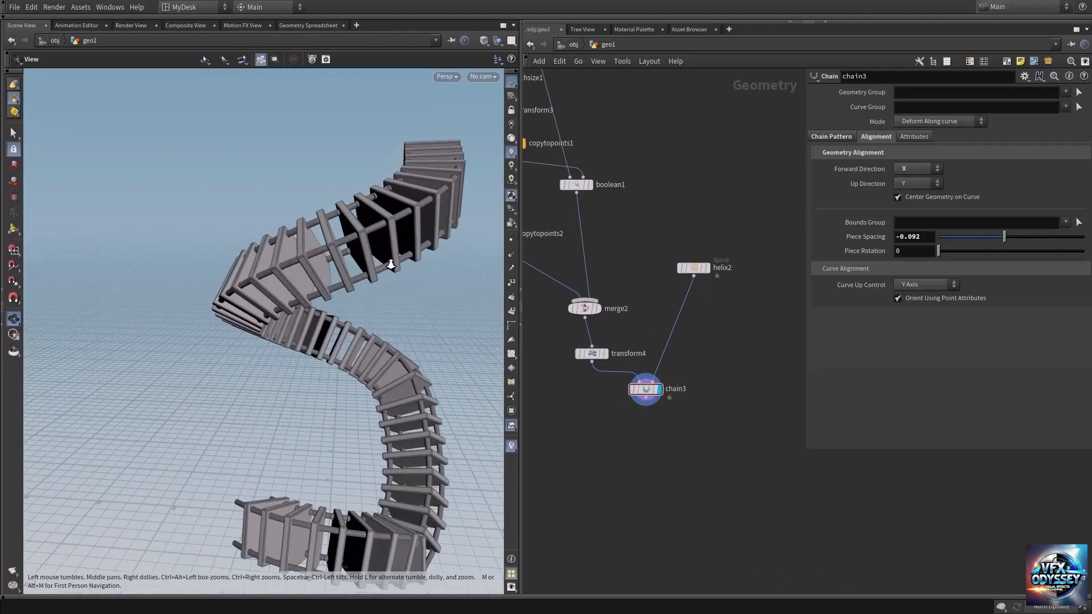
pyautogui.click(646, 392)
pyautogui.moveTo(339, 418); pyautogui.dragTo(314, 345, button='middle')
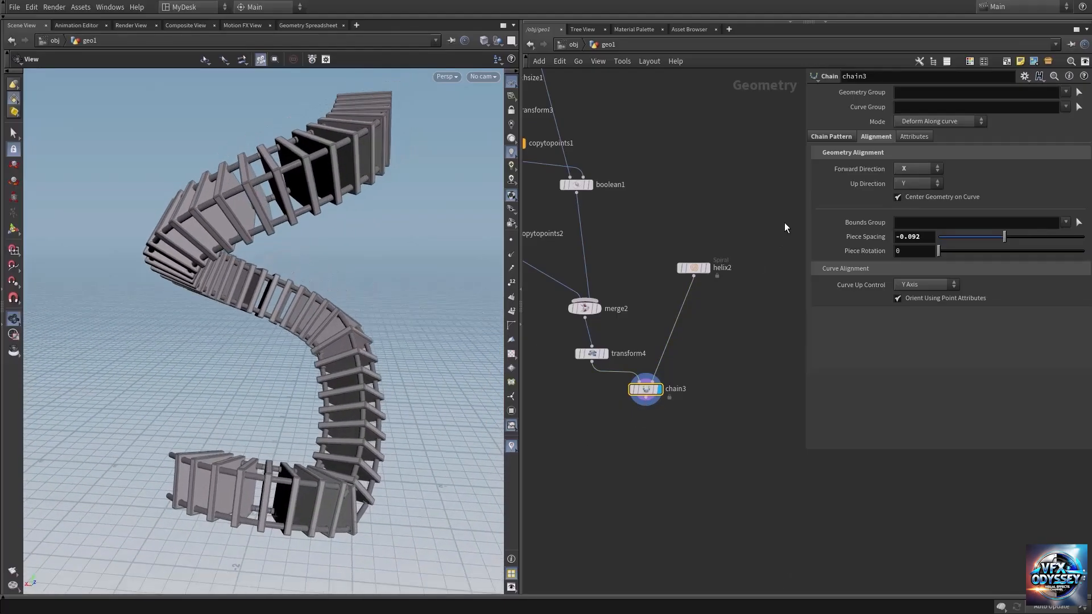
# Step: Set chain3's Piece Spacing to -0.192 so the plates along the spiral pack more closely together
pyautogui.moveTo(1003, 240)
pyautogui.mouseDown()
pyautogui.moveTo(990, 245)
pyautogui.moveTo(1021, 236)
pyautogui.moveTo(997, 247)
pyautogui.mouseUp()
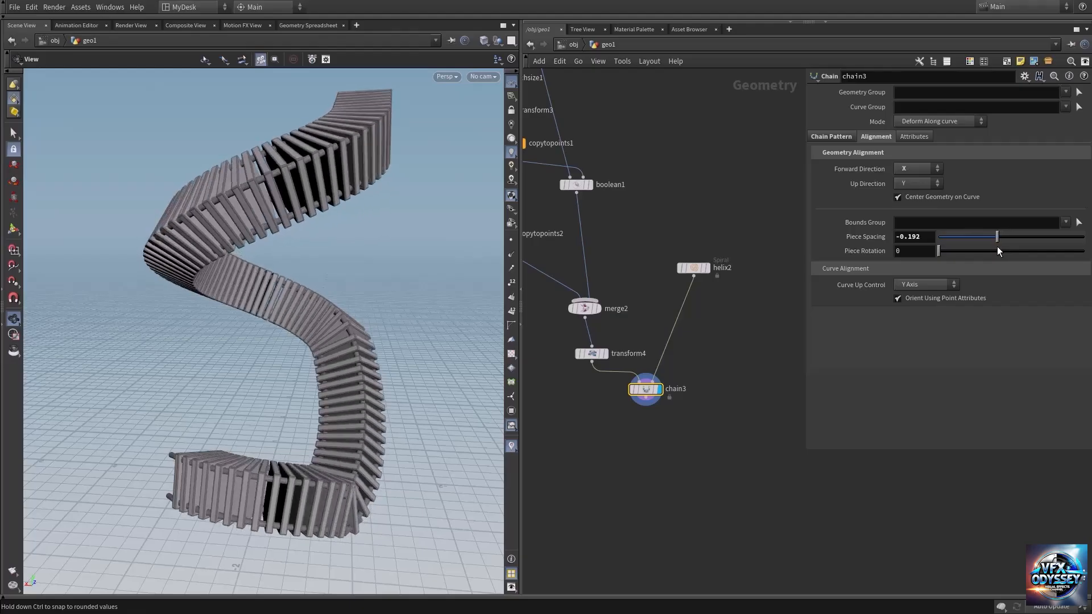
pyautogui.moveTo(364, 182); pyautogui.dragTo(301, 239)
# Step: Set helix2's height to 3.03 and its turns to 1.62
pyautogui.click(693, 267)
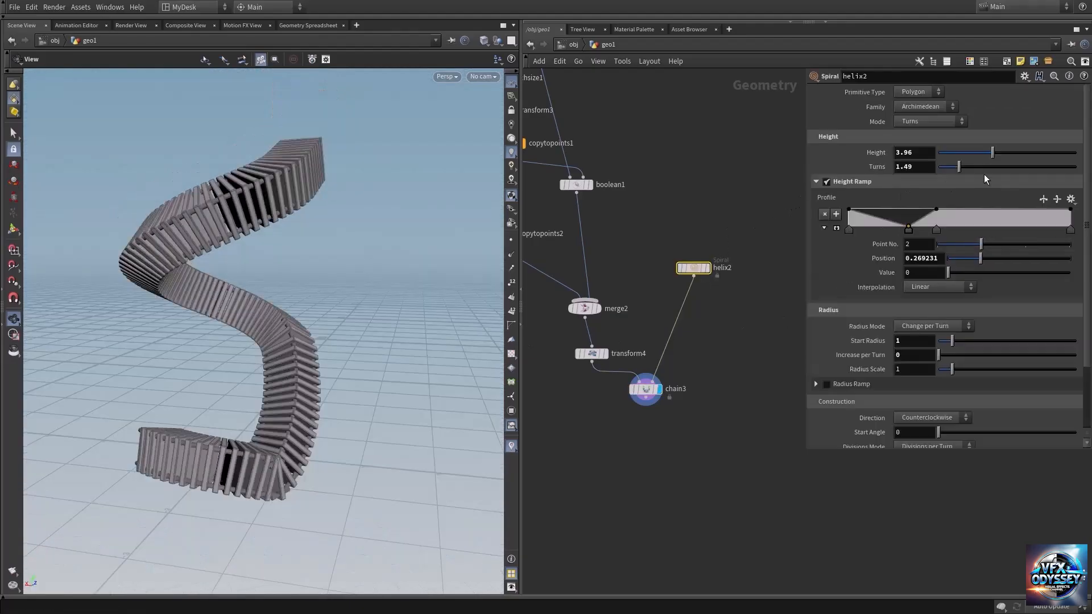
pyautogui.moveTo(992, 151); pyautogui.dragTo(961, 173)
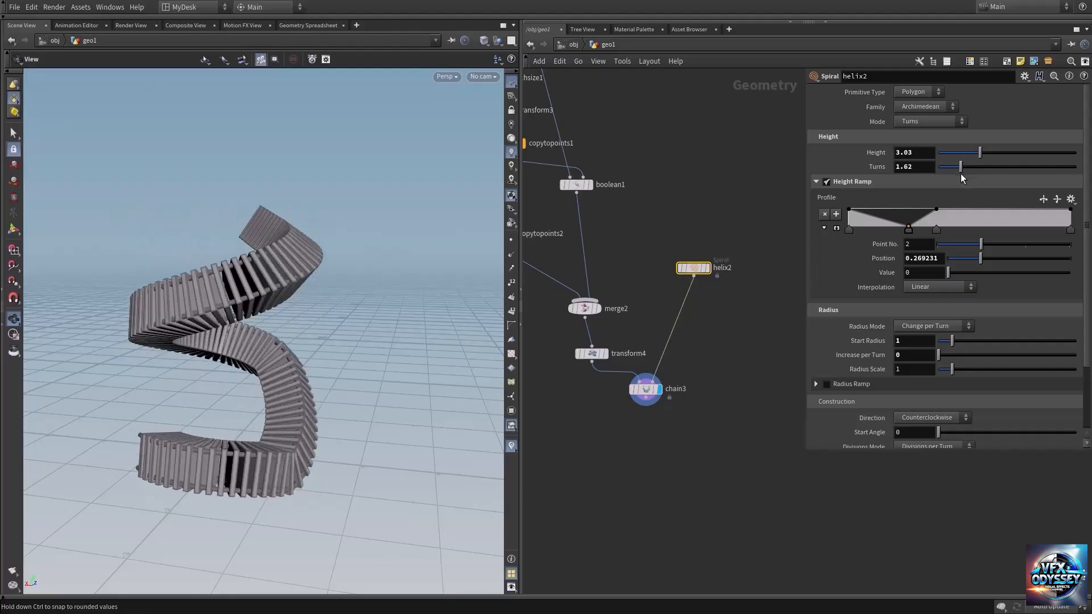
pyautogui.scroll(3, 341, 341)
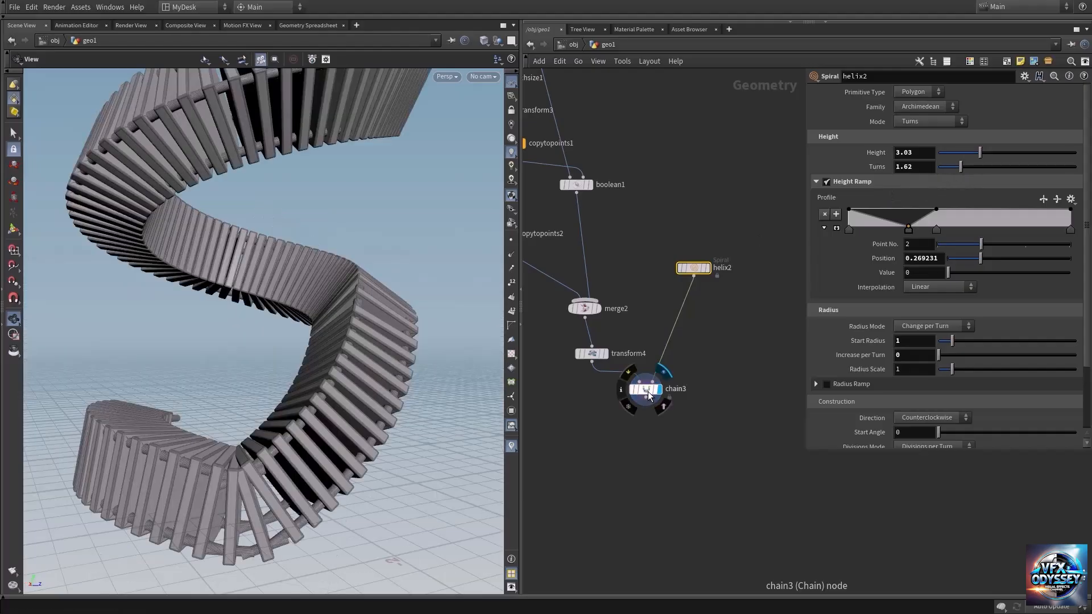
# Step: Enable scaling in chain3's Deformation settings
pyautogui.click(649, 395)
pyautogui.click(822, 137)
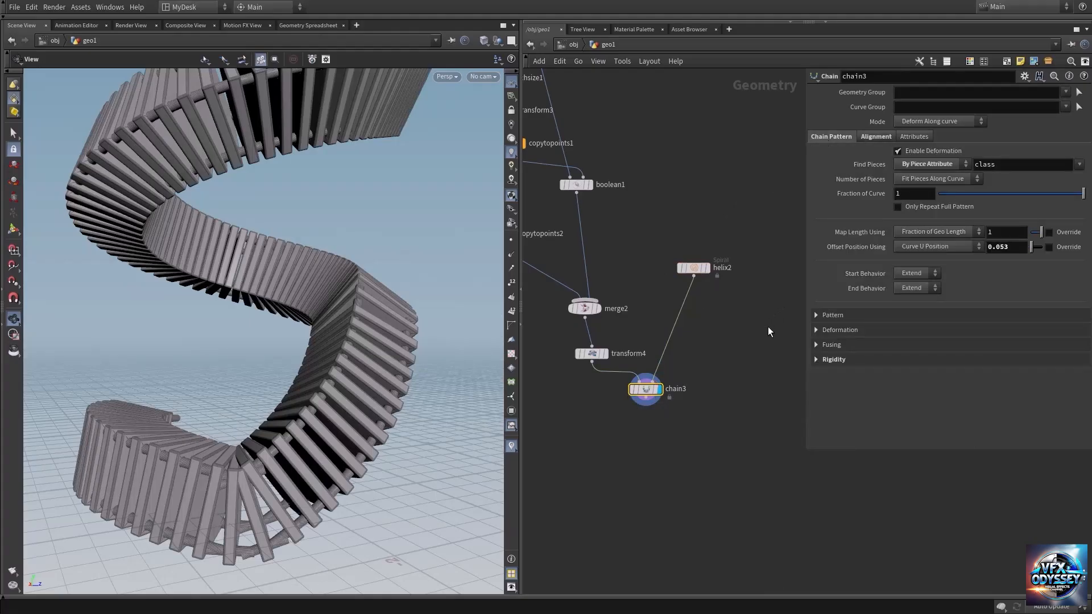
pyautogui.click(826, 332)
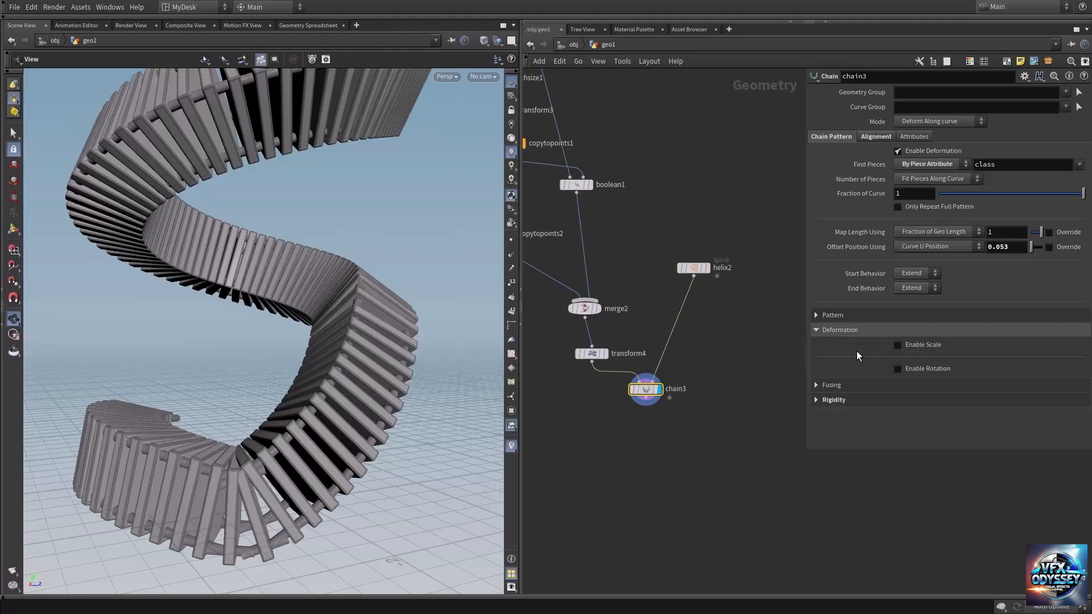
pyautogui.click(909, 346)
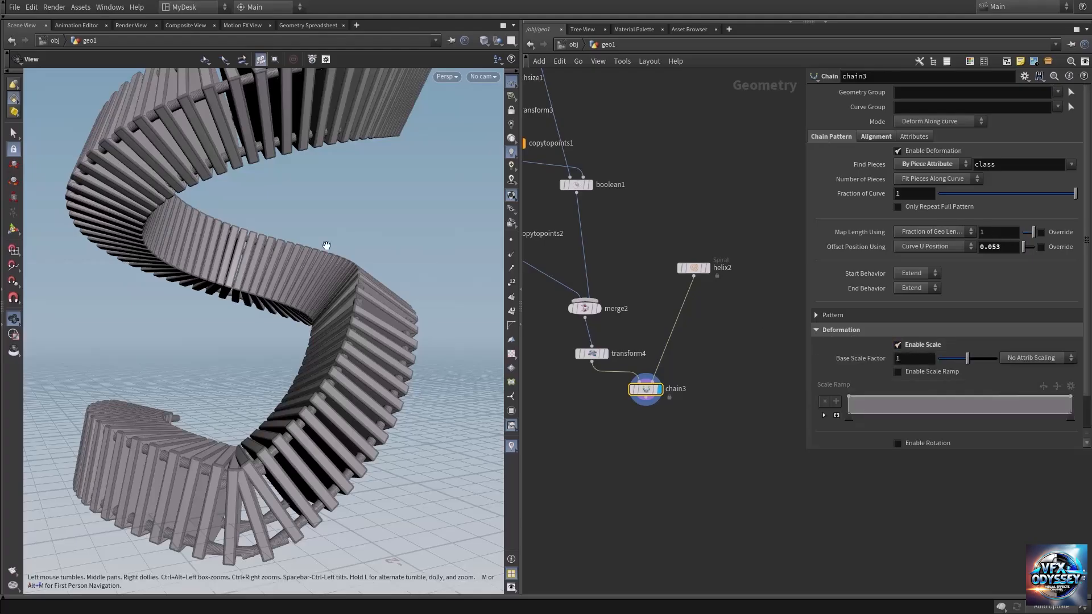
pyautogui.scroll(-5, 324, 244)
pyautogui.moveTo(295, 250)
pyautogui.mouseDown()
pyautogui.moveTo(282, 267)
pyautogui.moveTo(304, 265)
pyautogui.mouseUp()
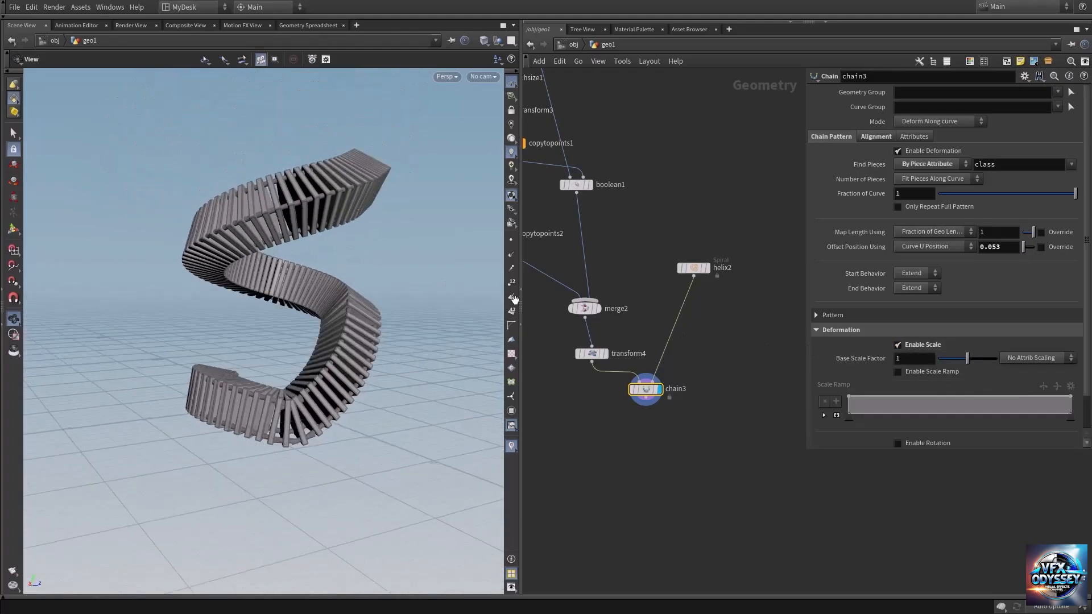
pyautogui.moveTo(291, 227); pyautogui.dragTo(306, 228)
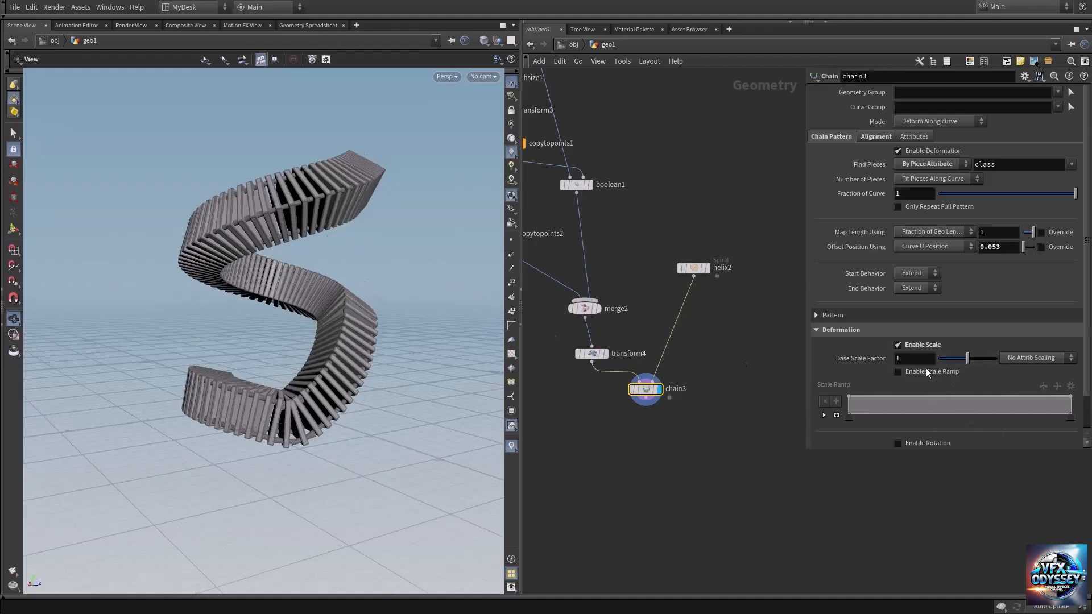
# Step: Enable chain3's scale ramp and add lowered points so the chain narrows through the middle of the spiral
pyautogui.click(899, 372)
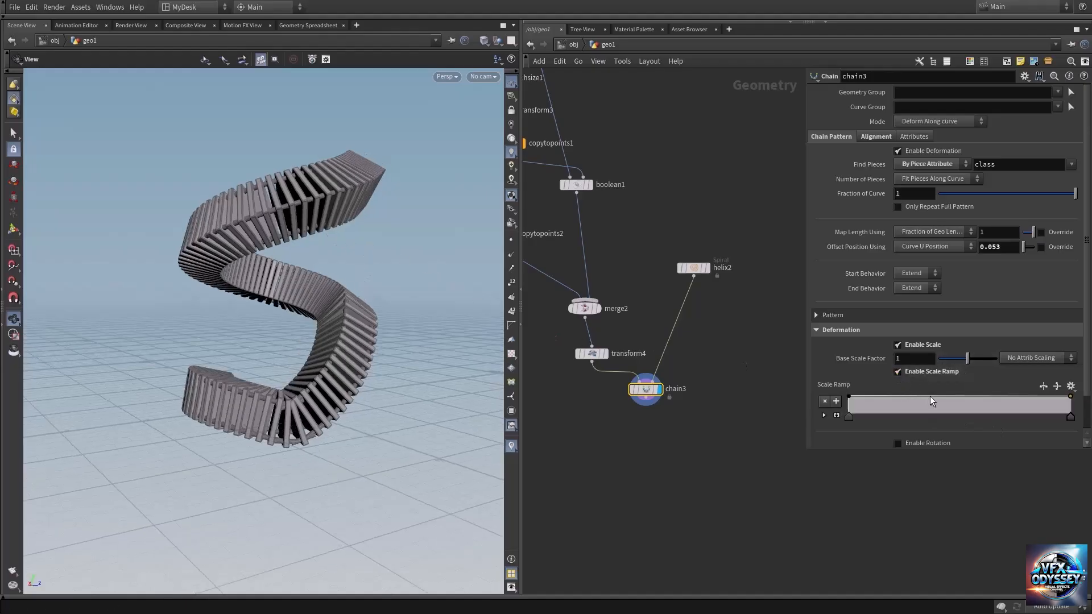
pyautogui.moveTo(945, 398); pyautogui.dragTo(984, 408)
pyautogui.moveTo(984, 408); pyautogui.dragTo(984, 407)
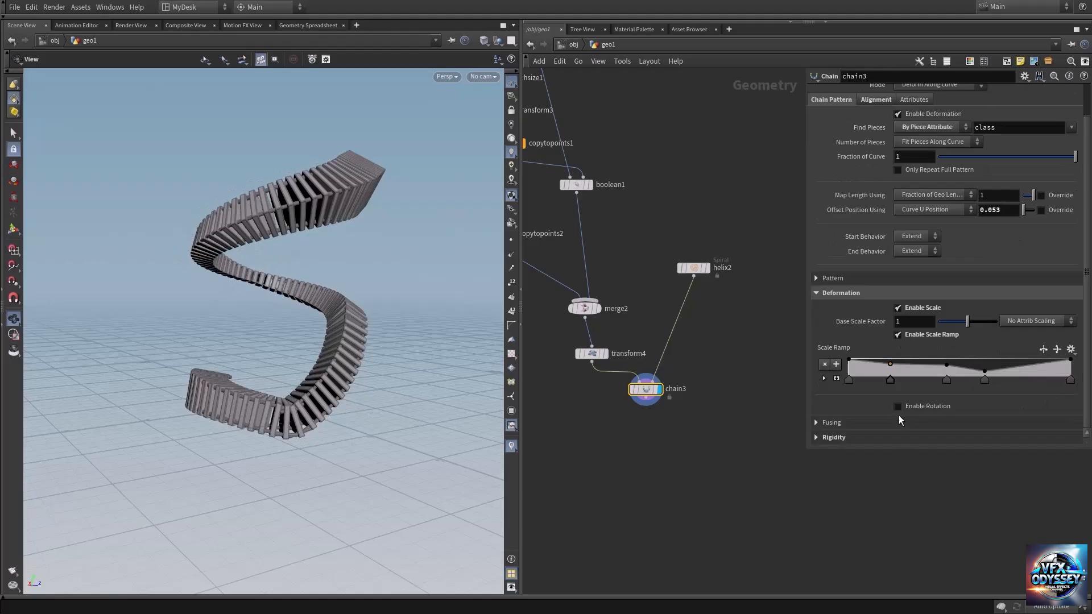
# Step: Enable chain3's deformation rotation with a rotation scale ramp, raise the ramp's start value and add a point partway along
pyautogui.click(911, 409)
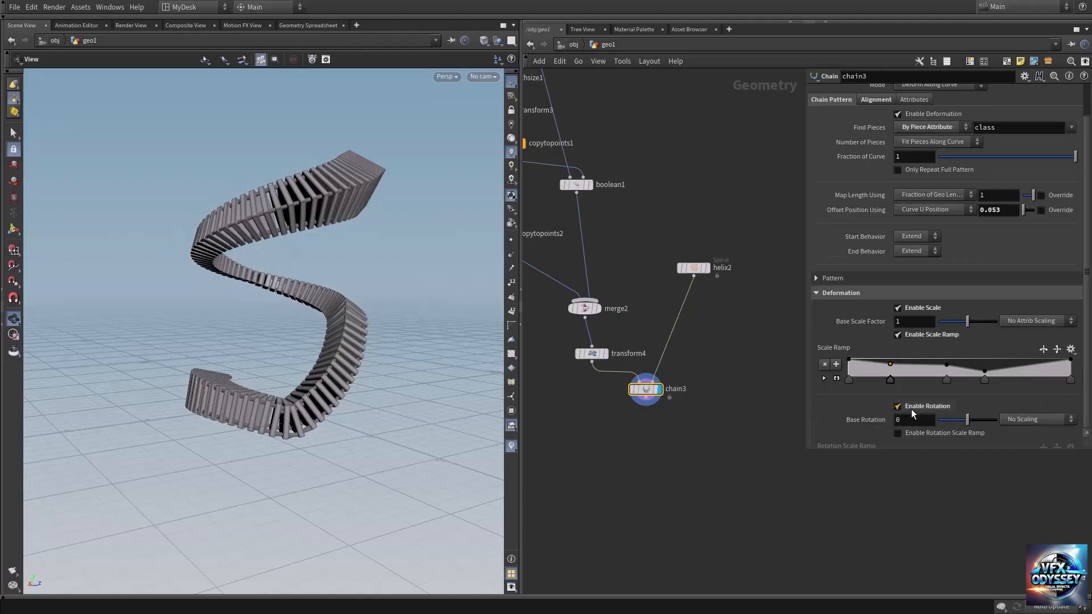
pyautogui.click(952, 433)
pyautogui.scroll(-3, 910, 426)
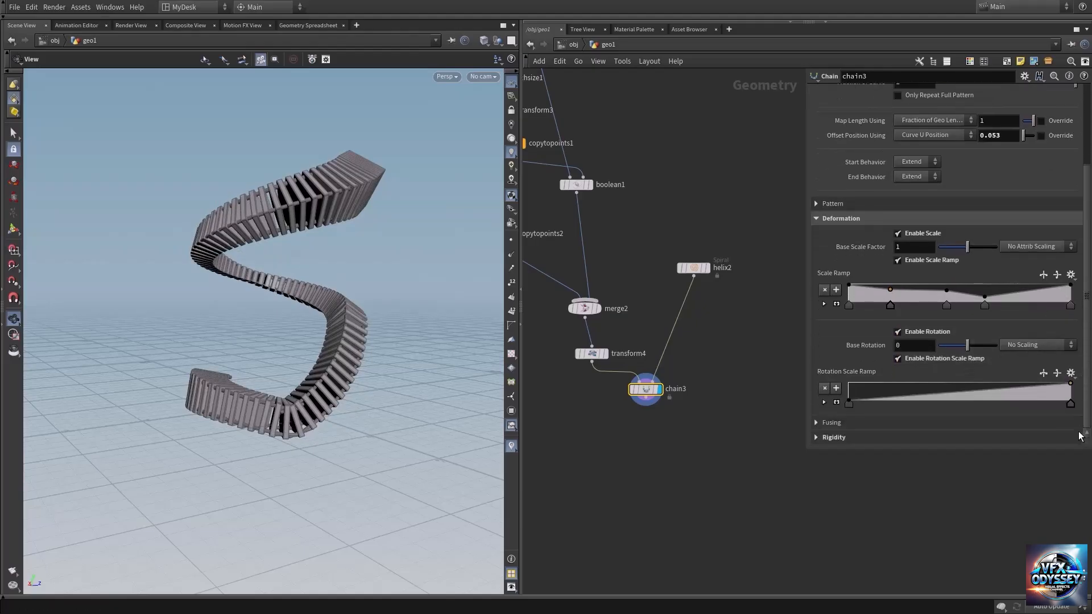
pyautogui.moveTo(849, 403); pyautogui.dragTo(848, 389)
pyautogui.moveTo(933, 388)
pyautogui.mouseDown()
pyautogui.moveTo(930, 397)
pyautogui.moveTo(930, 387)
pyautogui.mouseUp()
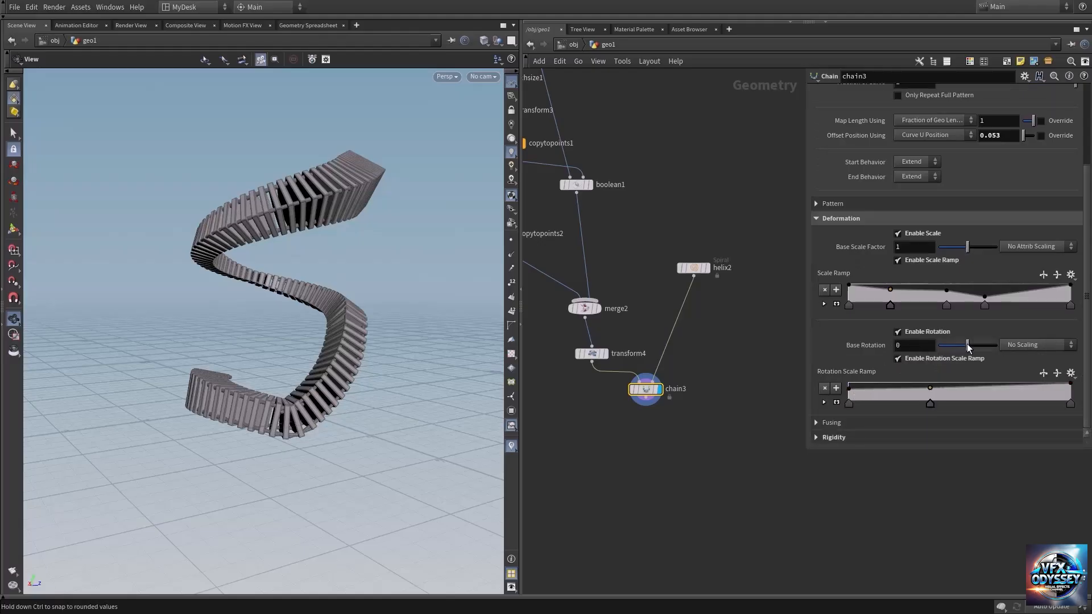
# Step: Set chain3's Base Rotation to 64 and reshape the rotation scale ramp with a low start and a dip near the end
pyautogui.moveTo(972, 348)
pyautogui.mouseDown()
pyautogui.moveTo(995, 348)
pyautogui.moveTo(973, 348)
pyautogui.mouseUp()
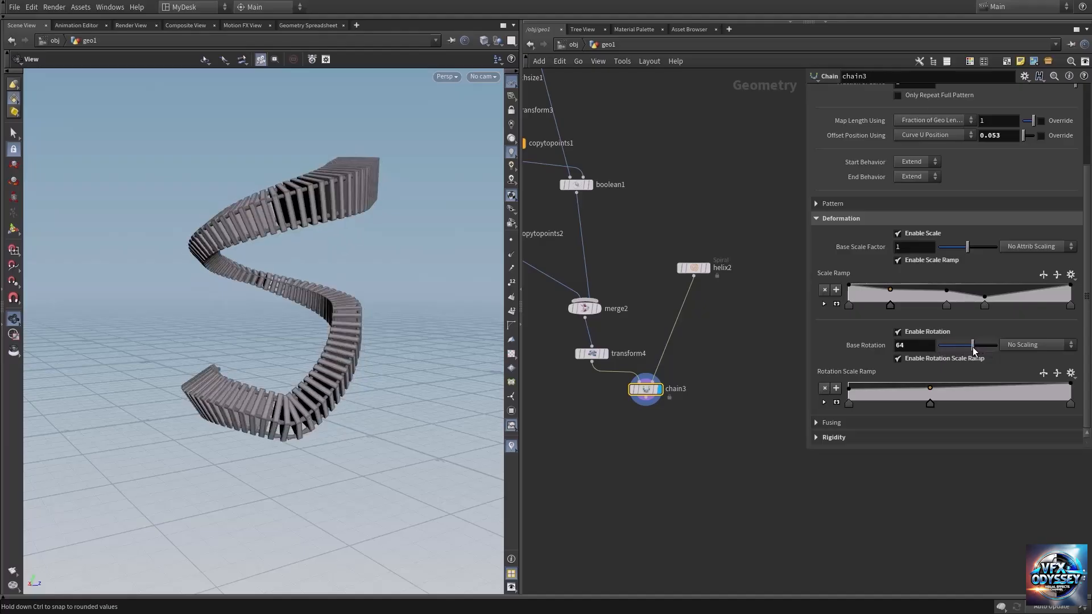
pyautogui.moveTo(848, 388); pyautogui.dragTo(892, 390)
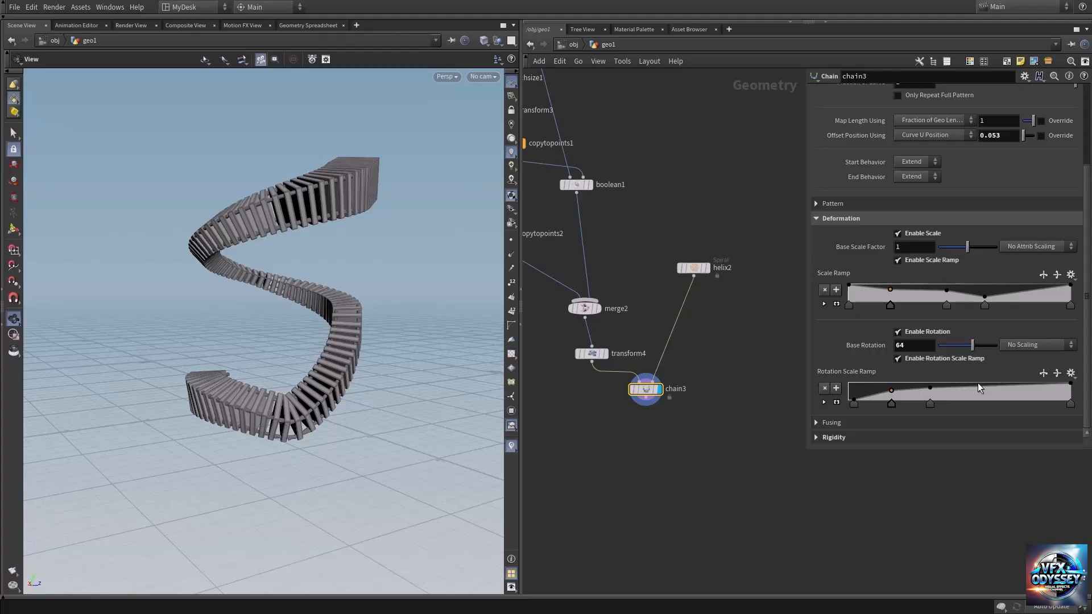
pyautogui.moveTo(978, 383); pyautogui.dragTo(1040, 395)
# Step: Set chain3's Base Rotation to -141 and inspect the twist and protruding pins at the spiral's lower end
pyautogui.moveTo(273, 398); pyautogui.dragTo(285, 341)
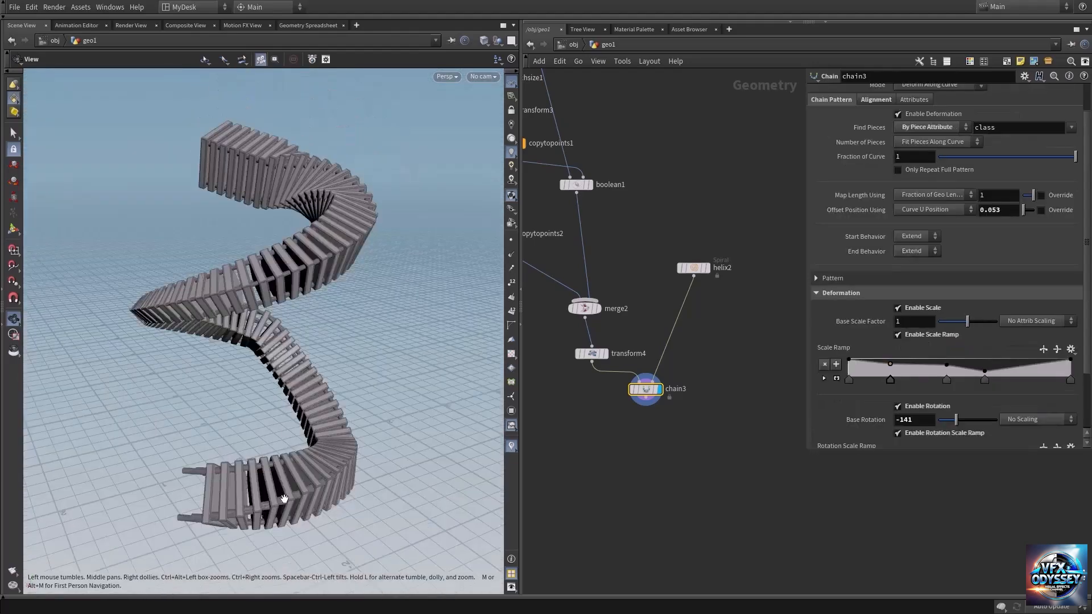
pyautogui.moveTo(284, 499); pyautogui.dragTo(294, 343, button='middle')
pyautogui.moveTo(238, 368); pyautogui.dragTo(391, 354, button='right')
pyautogui.moveTo(287, 348); pyautogui.dragTo(344, 340)
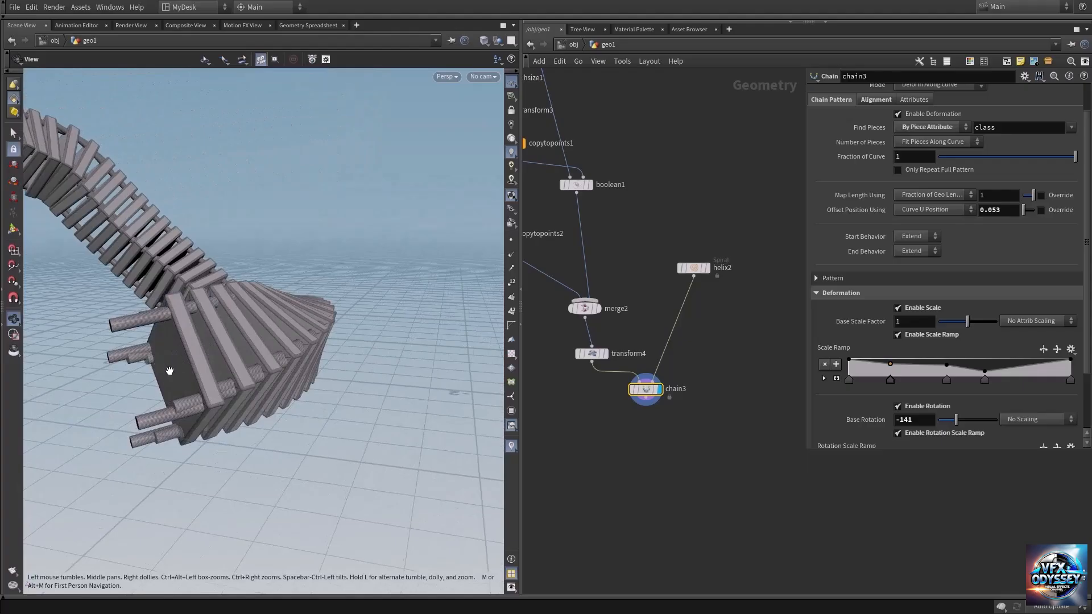
pyautogui.moveTo(169, 371); pyautogui.dragTo(179, 392)
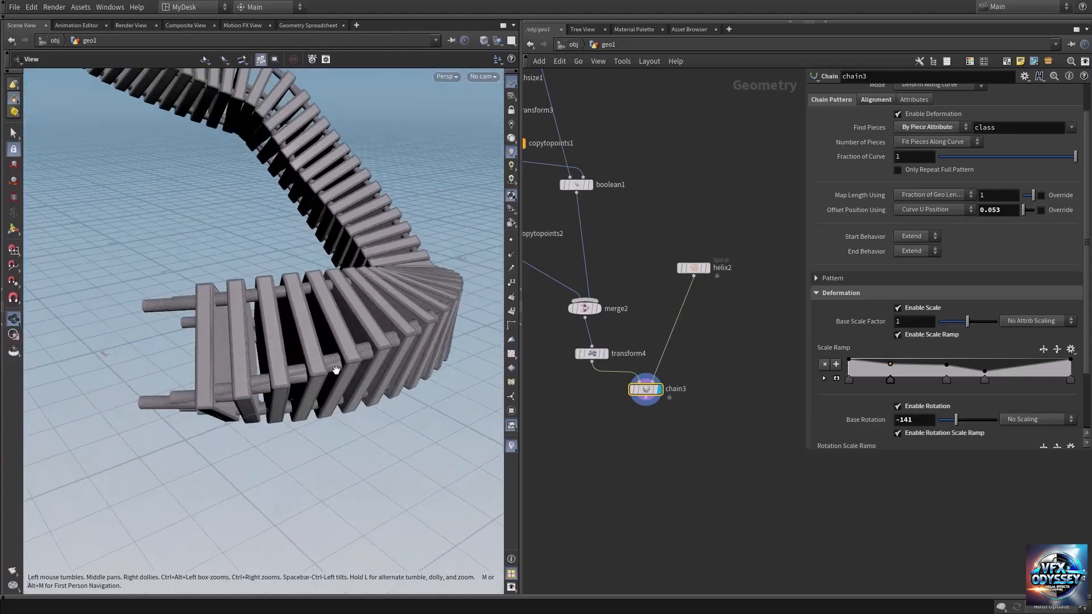
pyautogui.moveTo(336, 371); pyautogui.dragTo(341, 219)
# Step: Insert a Reverse node between helix2 and chain3 to flip the chain's direction along the spiral
pyautogui.press('Tab')
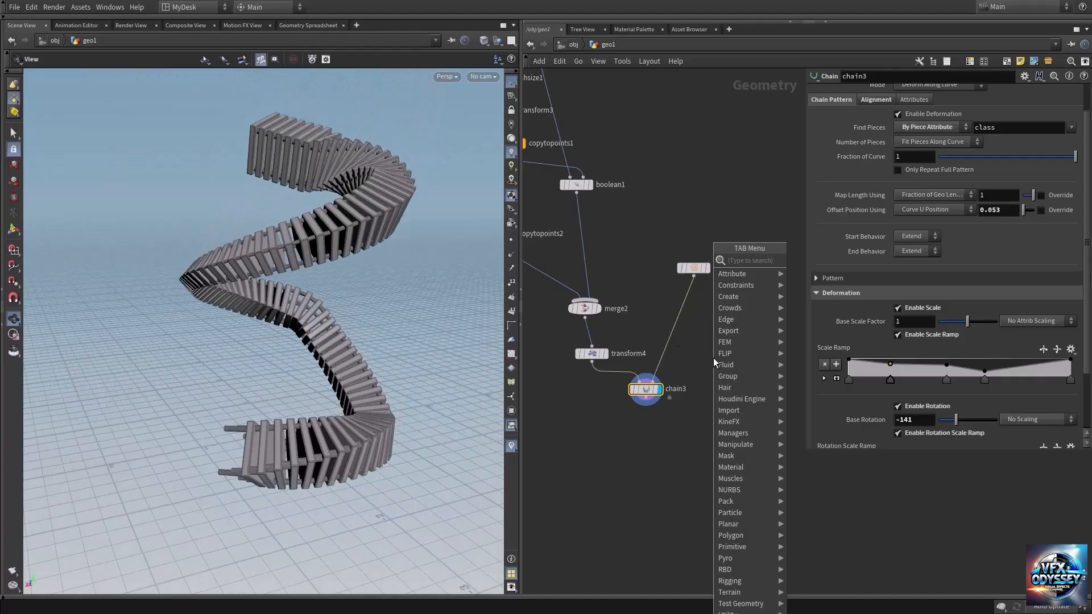
pyautogui.write('rever')
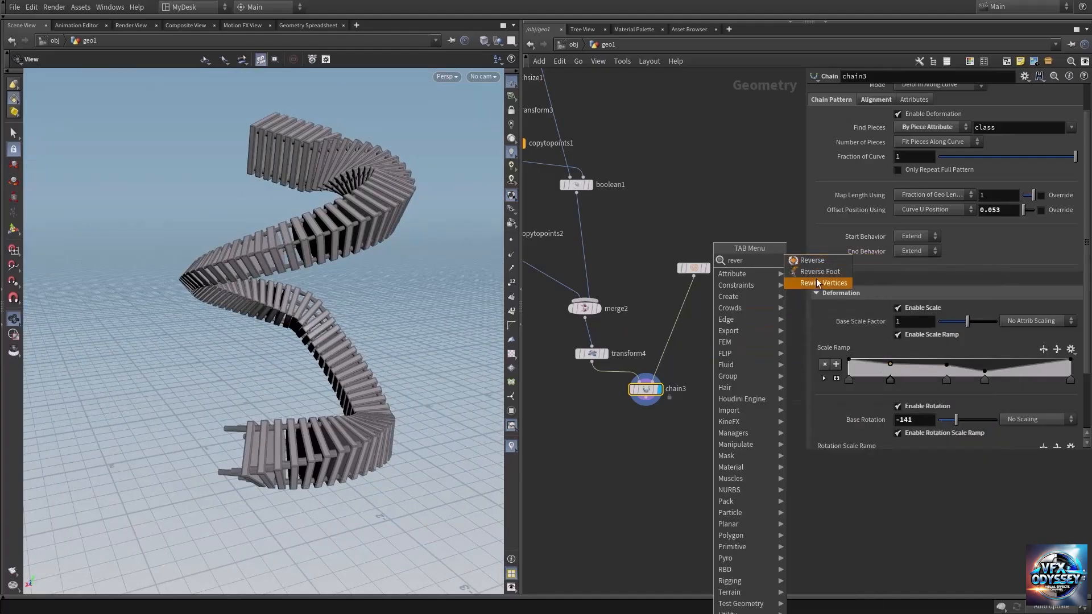
pyautogui.click(813, 261)
pyautogui.click(684, 319)
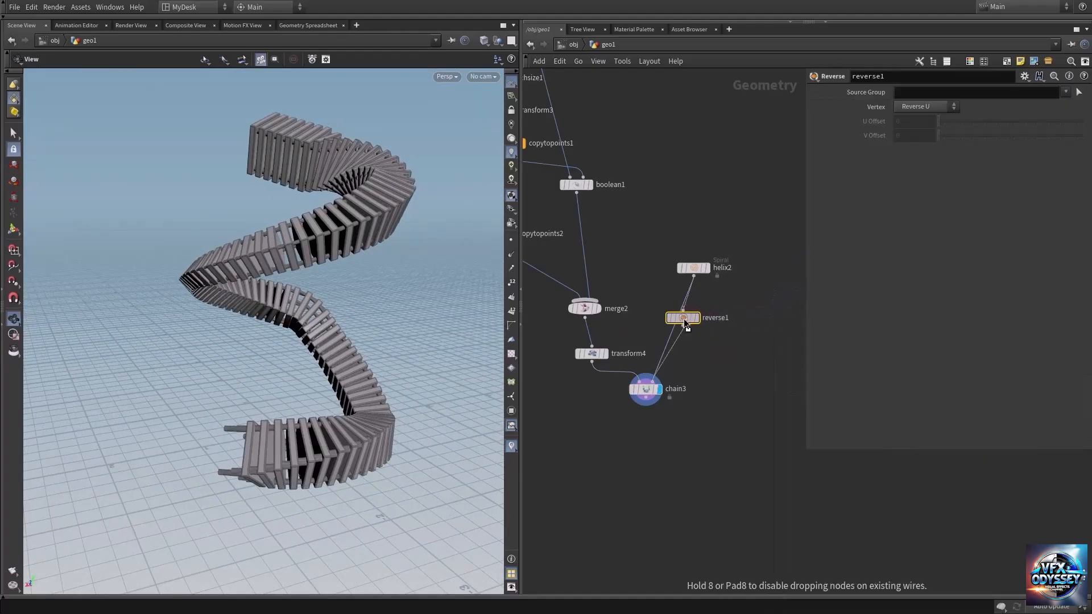
# Step: Examine both ends of the reversed chain, checking which end the pins protrude from and how the plates twist
pyautogui.moveTo(217, 269); pyautogui.dragTo(358, 317)
pyautogui.moveTo(237, 377); pyautogui.dragTo(435, 365, button='right')
pyautogui.moveTo(268, 373); pyautogui.dragTo(382, 366)
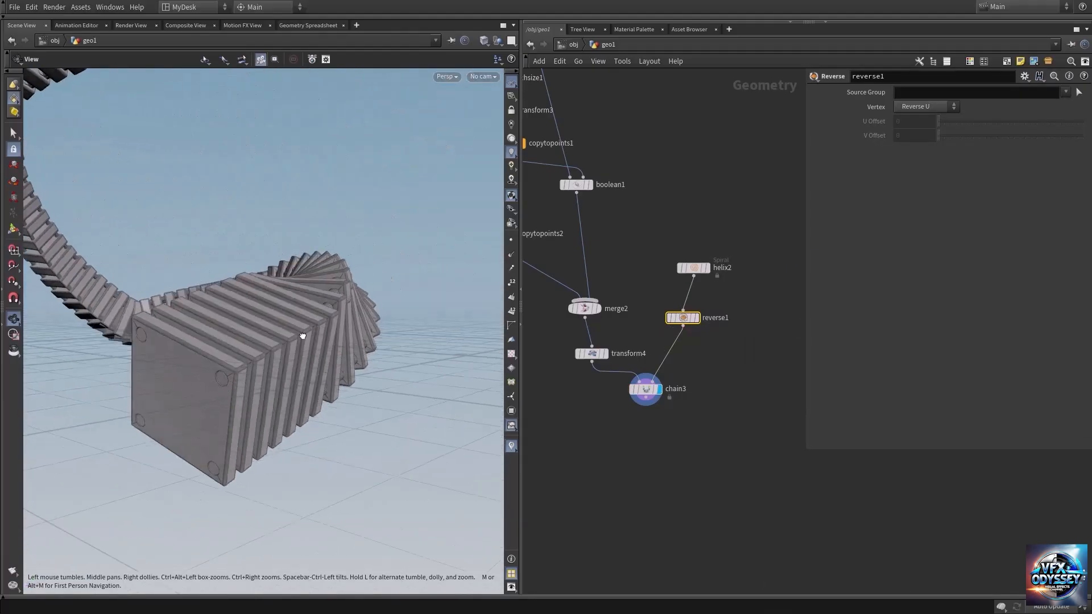
pyautogui.moveTo(303, 336); pyautogui.dragTo(273, 297)
pyautogui.moveTo(273, 298); pyautogui.dragTo(269, 375, button='middle')
pyautogui.moveTo(268, 341); pyautogui.dragTo(263, 271)
pyautogui.moveTo(263, 271); pyautogui.dragTo(295, 213, button='right')
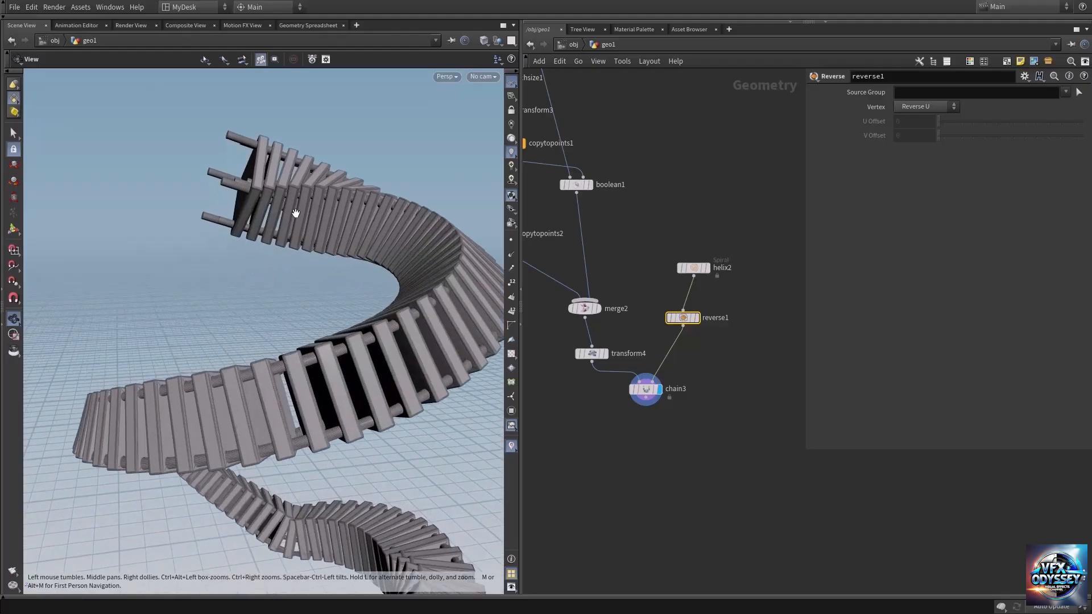
pyautogui.moveTo(296, 213); pyautogui.dragTo(284, 315, button='middle')
pyautogui.moveTo(285, 314); pyautogui.dragTo(239, 335)
pyautogui.moveTo(239, 335); pyautogui.dragTo(257, 283, button='right')
pyautogui.moveTo(256, 283); pyautogui.dragTo(253, 292)
pyautogui.moveTo(254, 292); pyautogui.dragTo(291, 268, button='right')
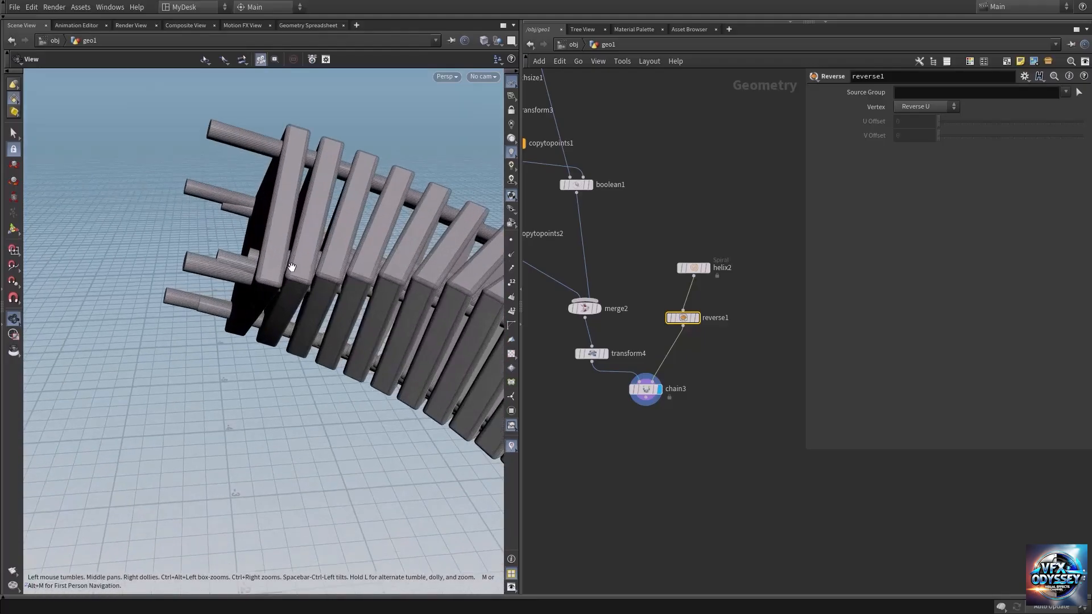
pyautogui.moveTo(291, 267)
pyautogui.mouseDown()
pyautogui.moveTo(246, 275)
pyautogui.moveTo(282, 269)
pyautogui.mouseUp()
pyautogui.moveTo(312, 251); pyautogui.dragTo(200, 267, button='right')
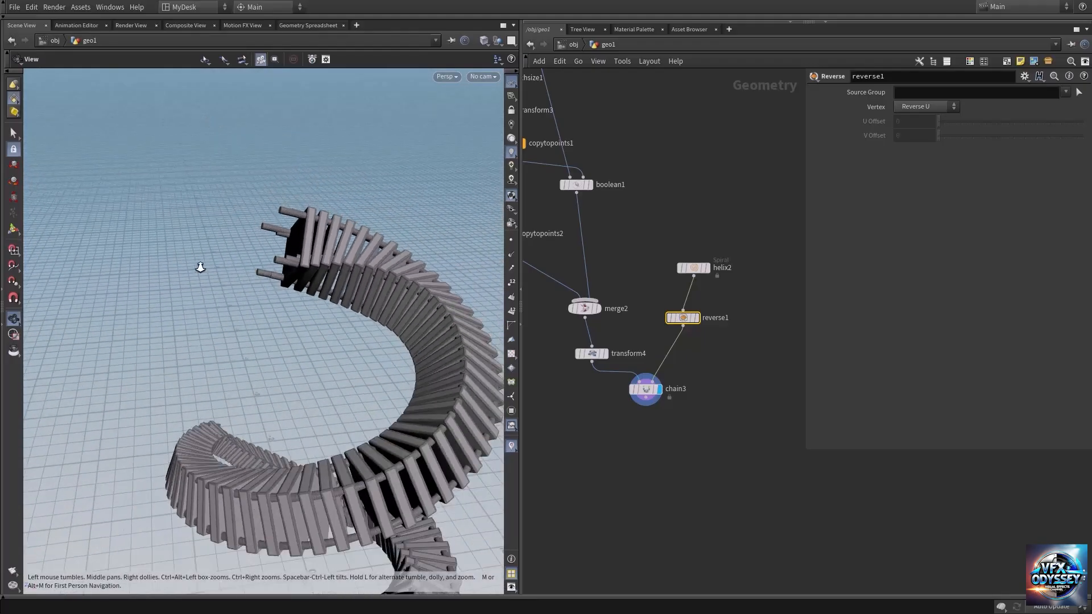
pyautogui.moveTo(386, 393); pyautogui.dragTo(333, 342, button='middle')
pyautogui.moveTo(712, 382); pyautogui.dragTo(715, 359, button='middle')
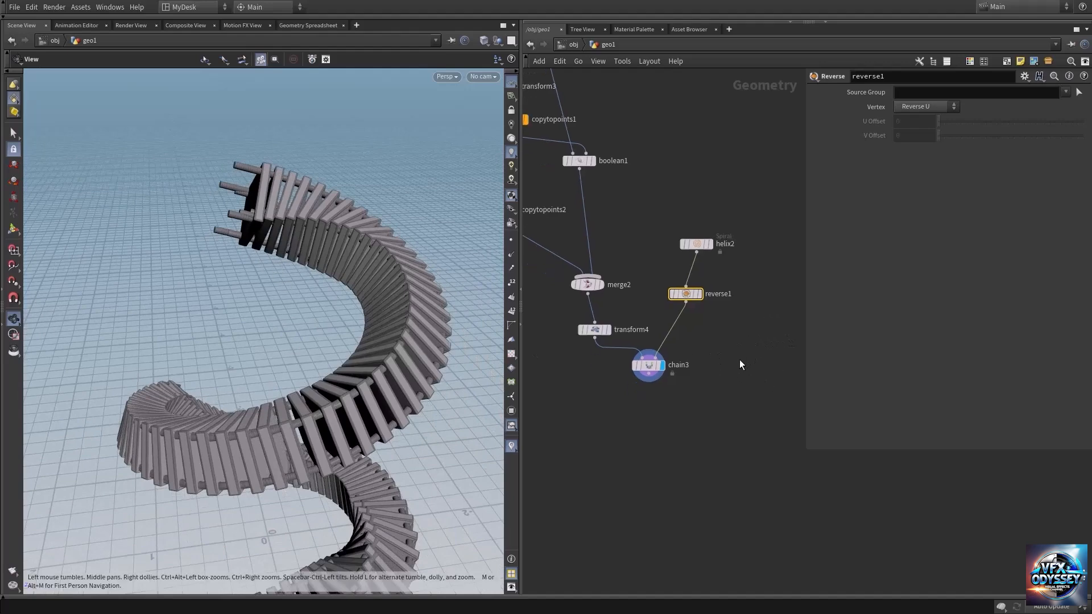
pyautogui.moveTo(255, 238); pyautogui.dragTo(356, 222, button='right')
pyautogui.moveTo(356, 222); pyautogui.dragTo(321, 230)
pyautogui.moveTo(321, 230); pyautogui.dragTo(336, 279, button='right')
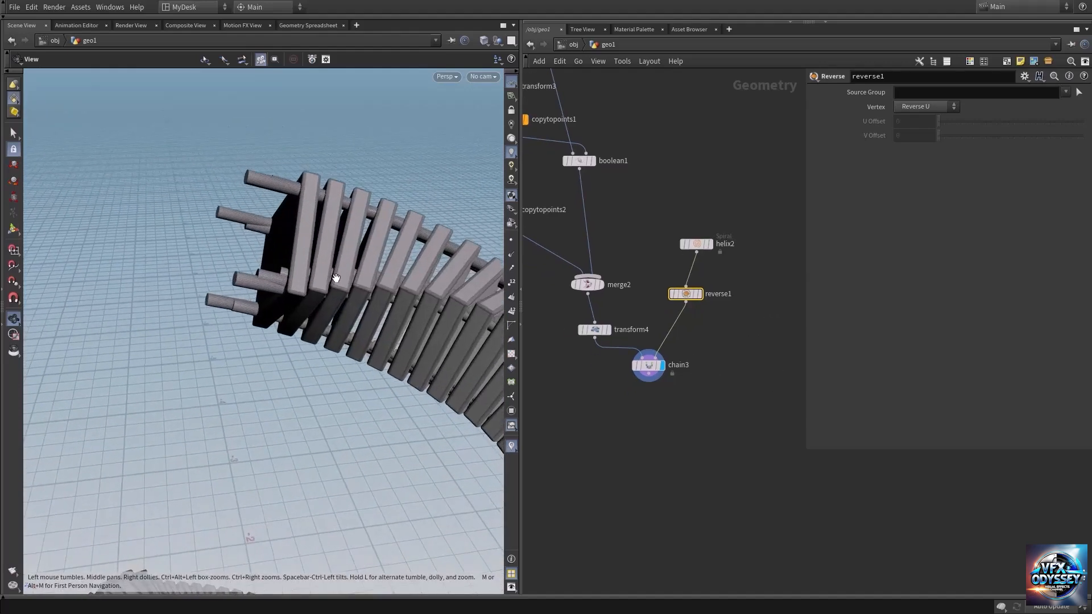
pyautogui.moveTo(314, 284); pyautogui.dragTo(310, 226)
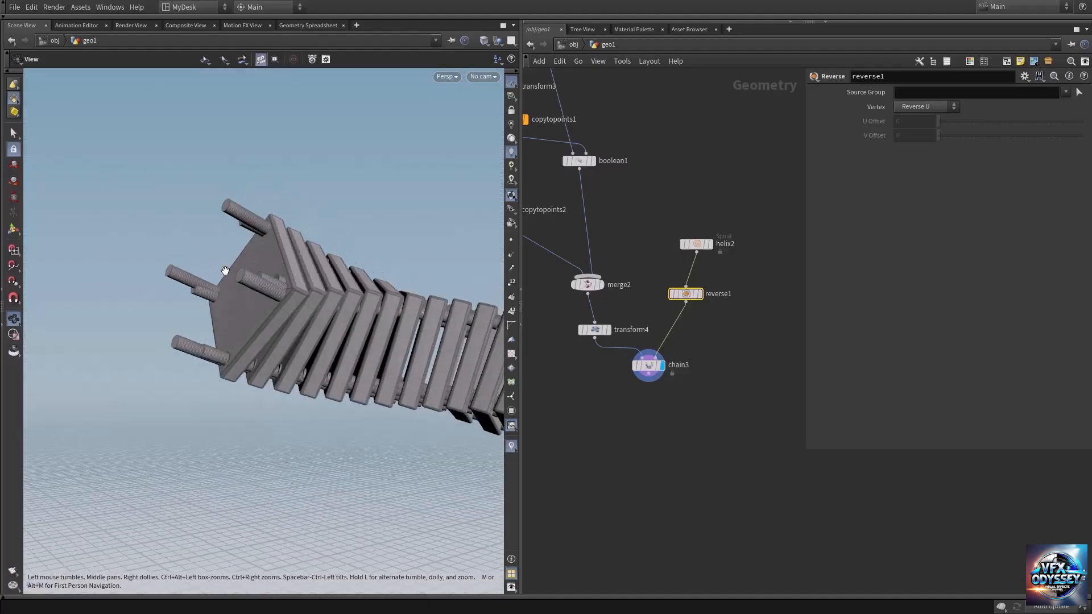
pyautogui.moveTo(351, 290); pyautogui.dragTo(212, 290, button='right')
pyautogui.moveTo(342, 341); pyautogui.dragTo(261, 292, button='middle')
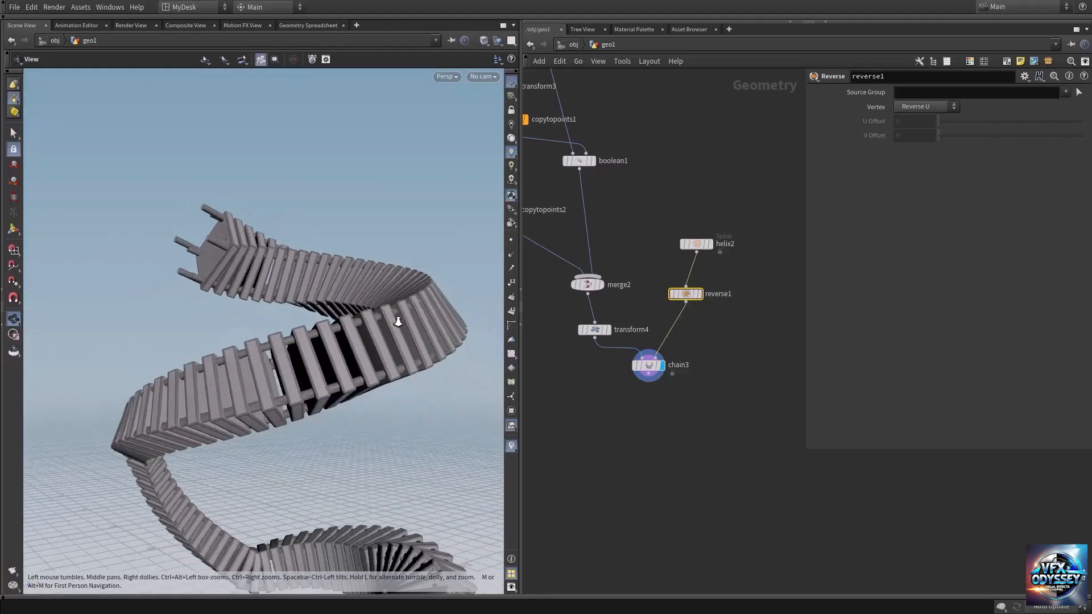